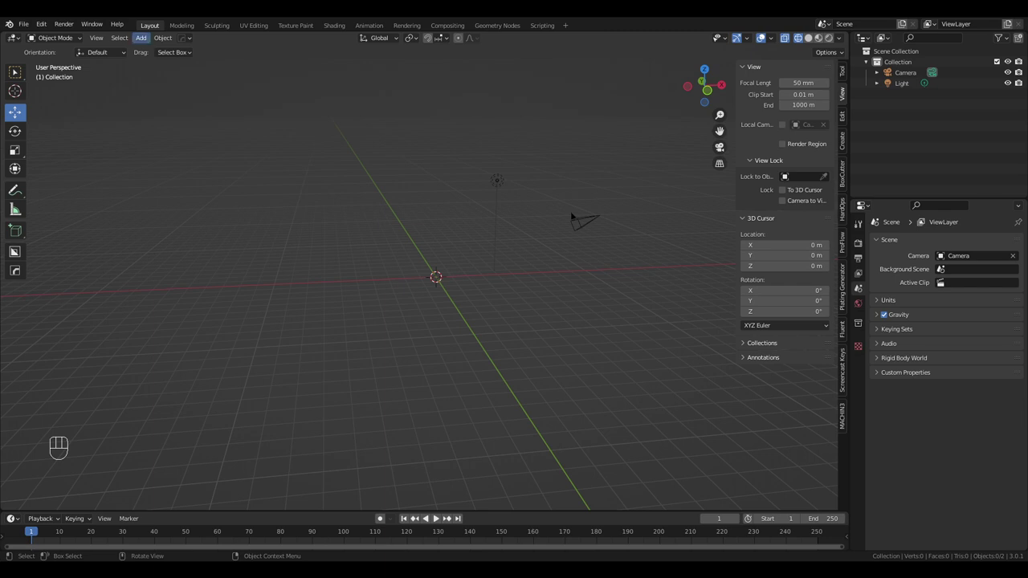
# Add a mesh cylinder with a radius of 2.28 m at the world origin
pyautogui.click(141, 38)
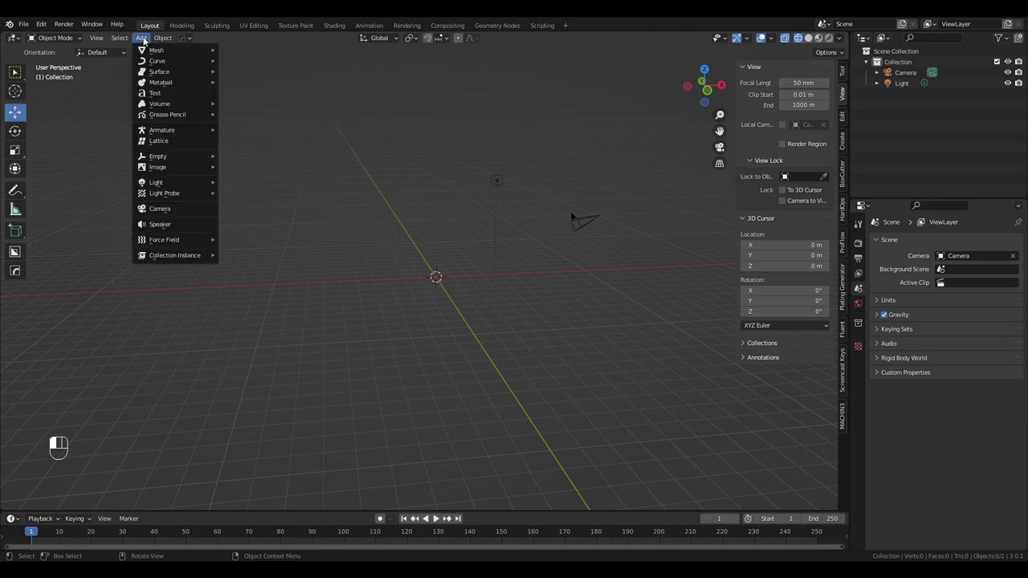
pyautogui.moveTo(179, 52)
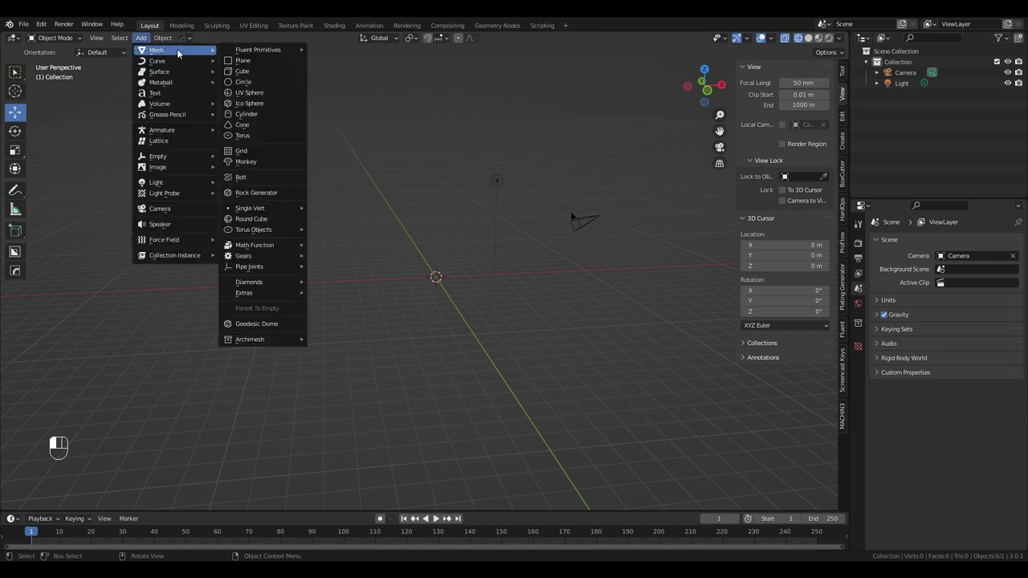
pyautogui.click(246, 114)
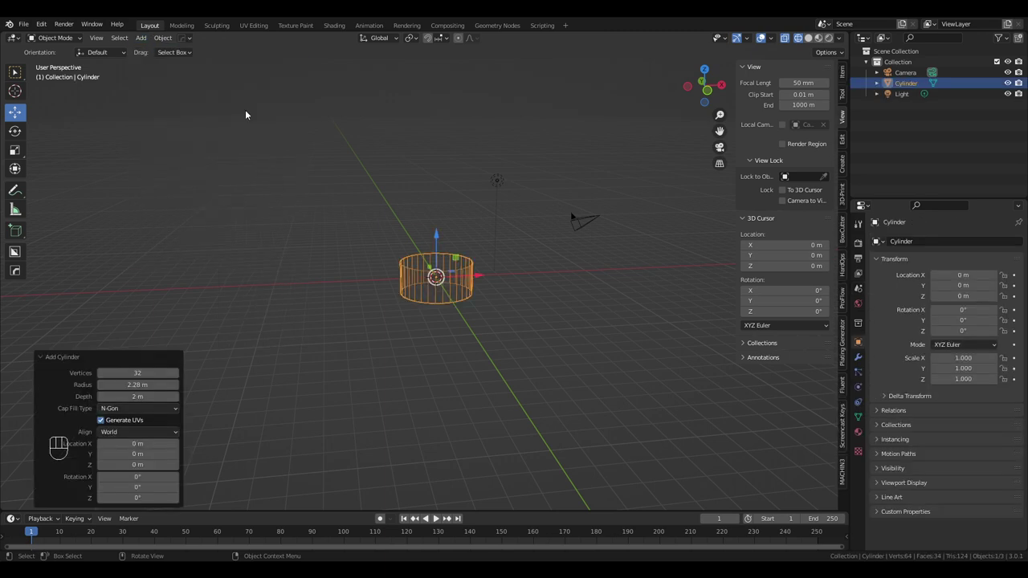
pyautogui.click(141, 385)
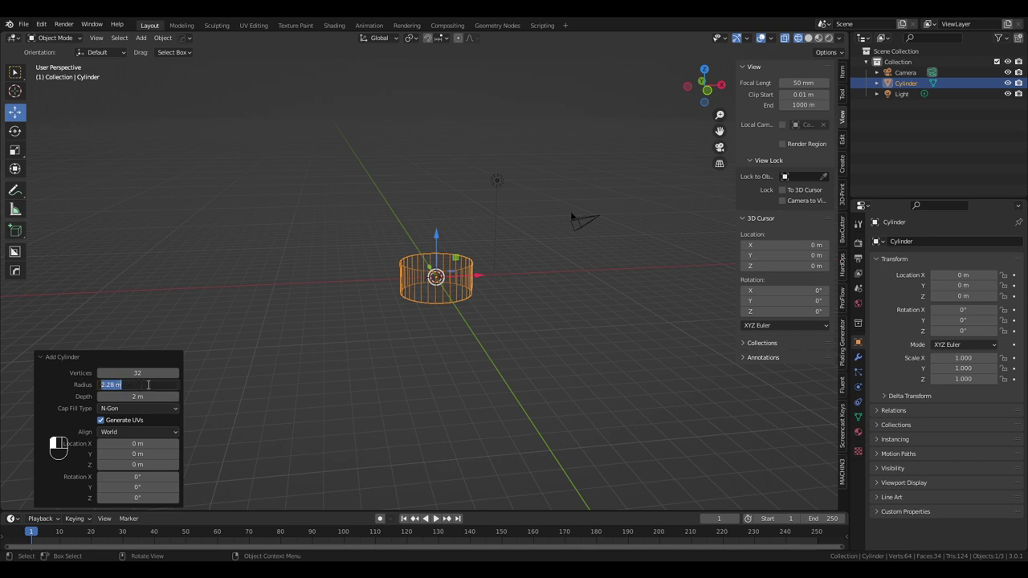
pyautogui.write('4.56/2')
pyautogui.press('Escape')
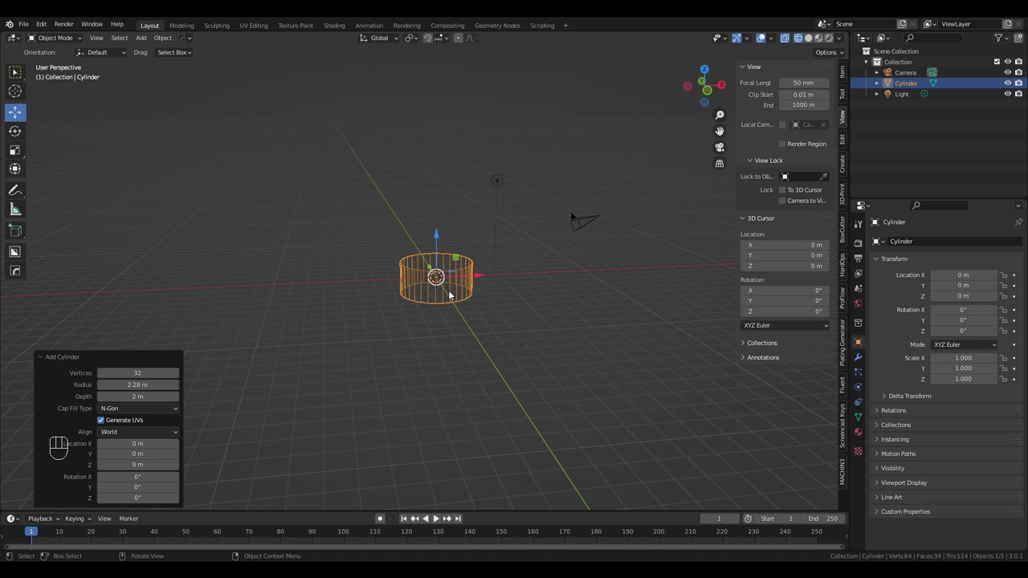
# Set the new cylinder's vertex count to 72
pyautogui.click(157, 371)
pyautogui.write('72')
pyautogui.press('Return')
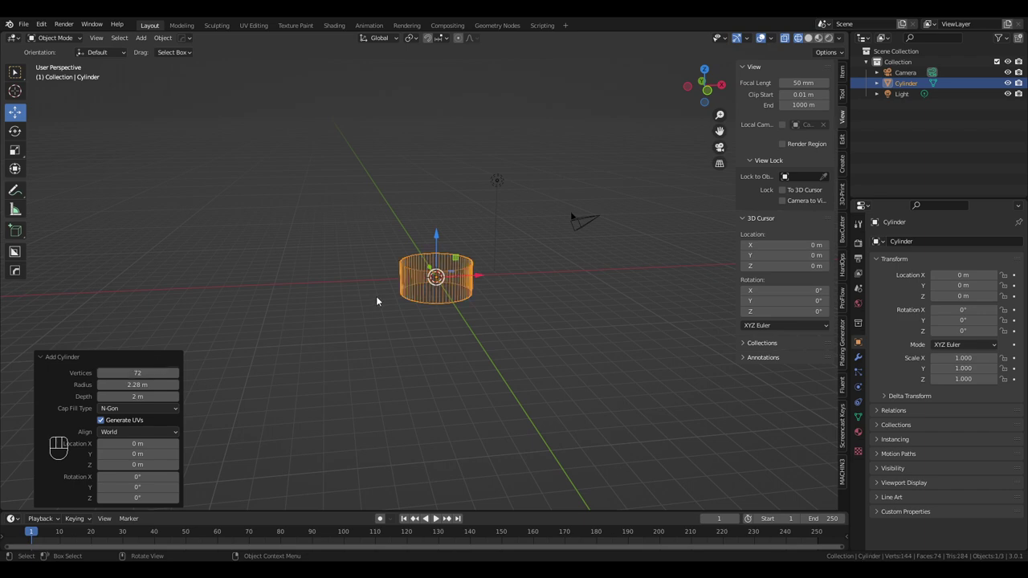
pyautogui.scroll(5, 377, 296)
pyautogui.moveTo(389, 310)
pyautogui.mouseDown(button='middle')
pyautogui.moveTo(419, 275)
pyautogui.moveTo(421, 252)
pyautogui.moveTo(397, 317)
pyautogui.mouseUp(button='middle')
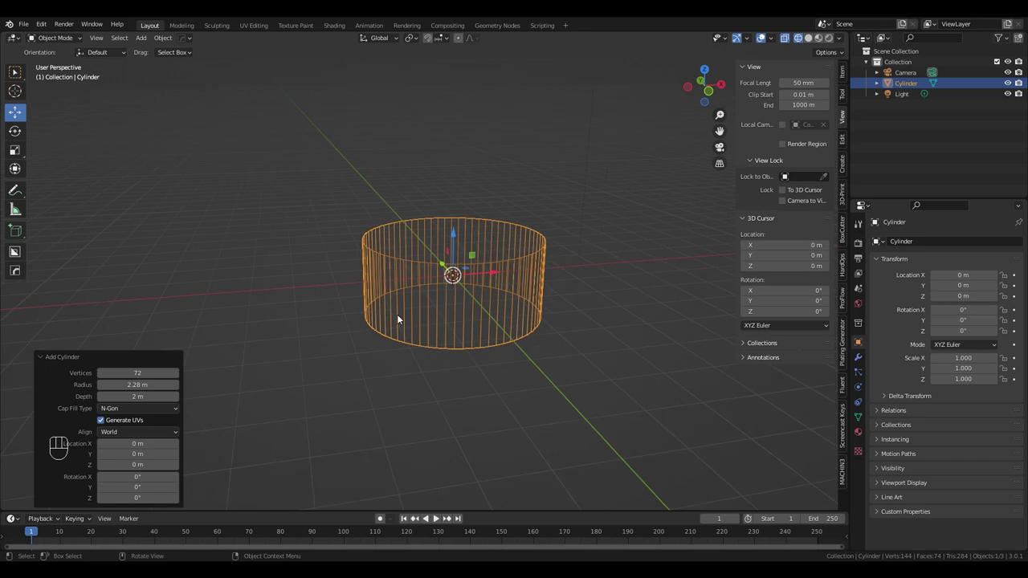
pyautogui.scroll(-2, 396, 314)
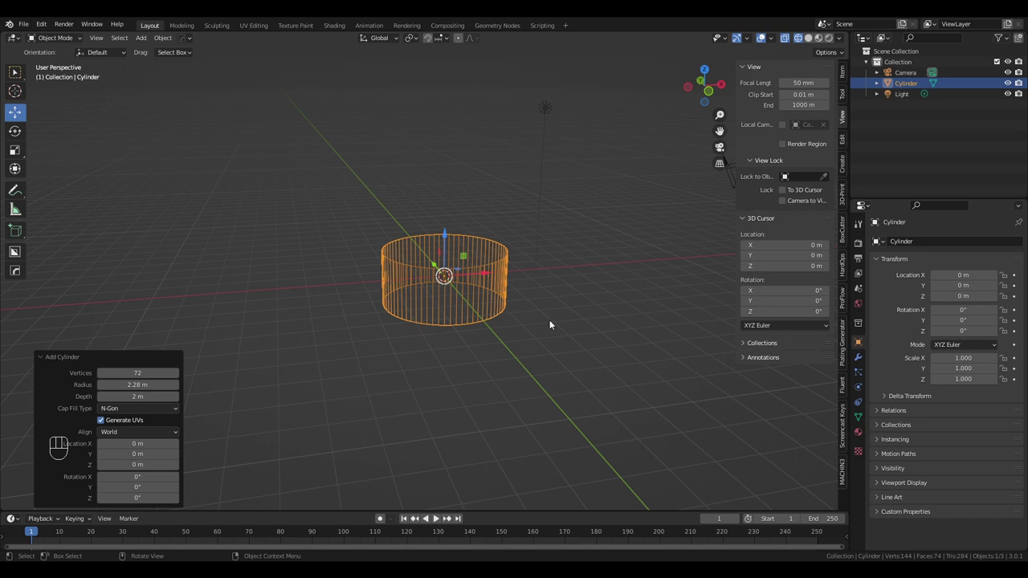
# In front orthographic view, deselect the cylinder and bring in the CST-100 Starliner blueprint image as a reference
pyautogui.press('KP_5')
pyautogui.press('KP_1')
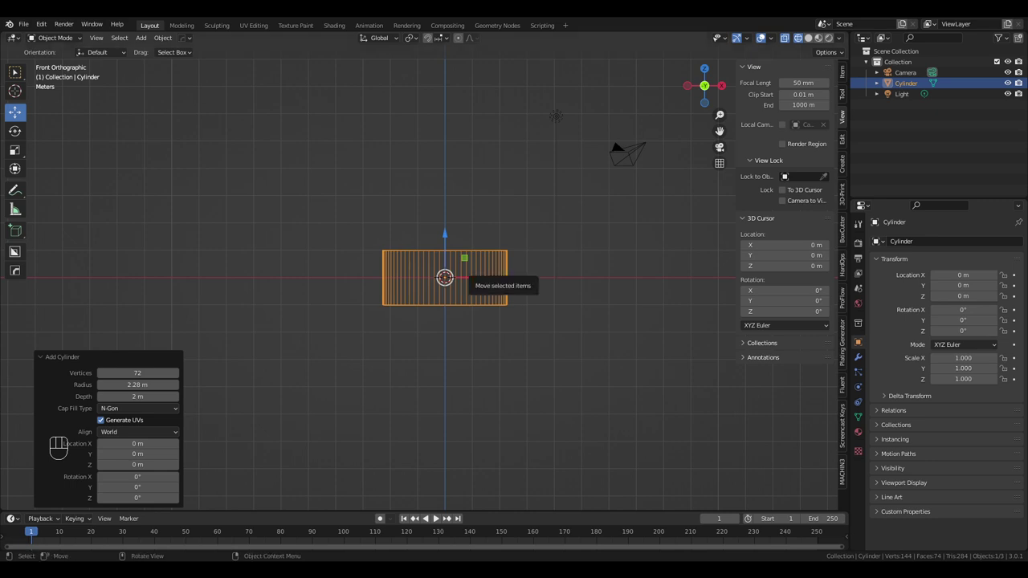
pyautogui.scroll(-5, 449, 277)
pyautogui.click(562, 292)
pyautogui.press('Tab')
pyautogui.press('Tab')
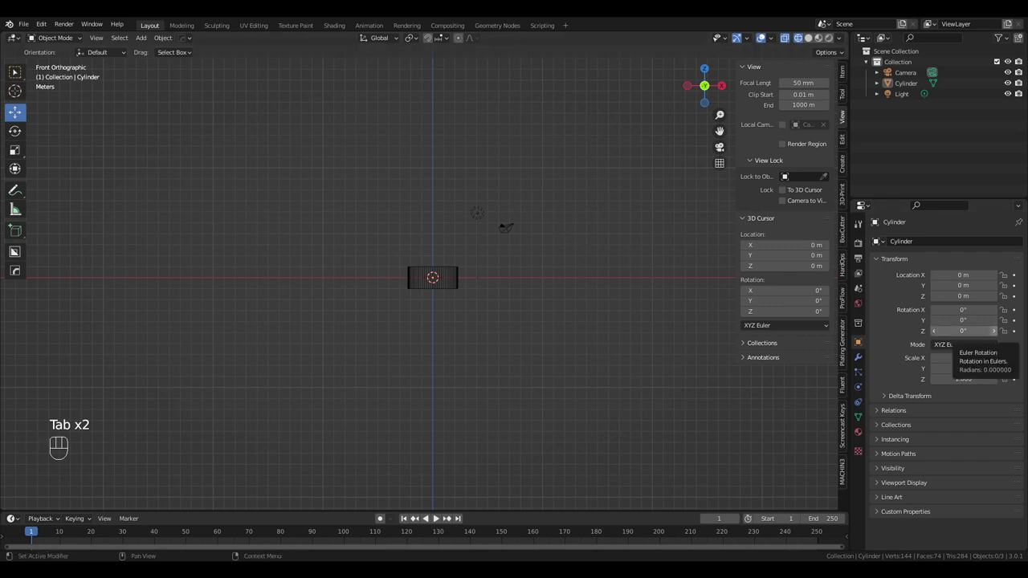
pyautogui.moveTo(372, 270); pyautogui.dragTo(565, 209)
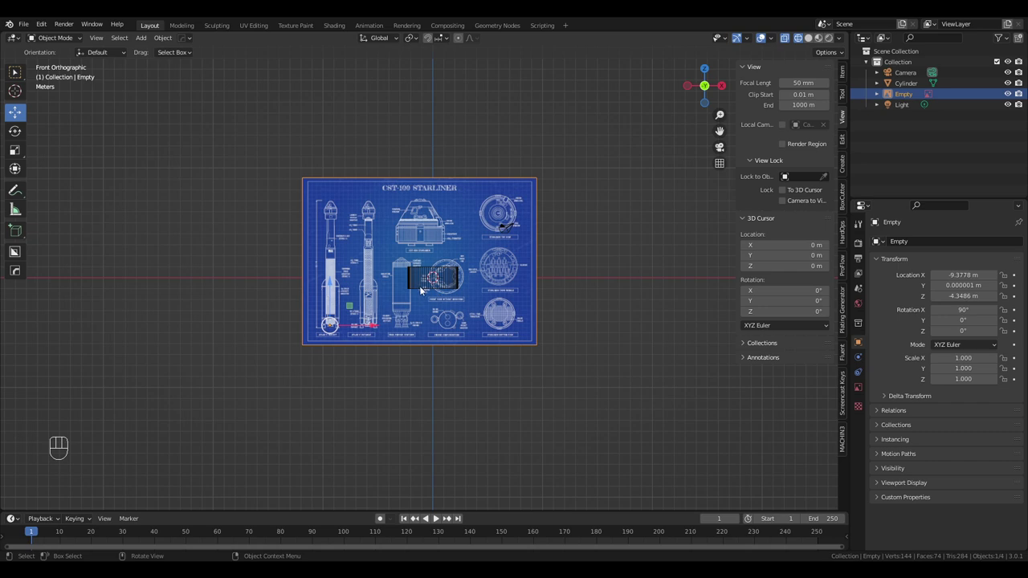
pyautogui.scroll(4, 549, 314)
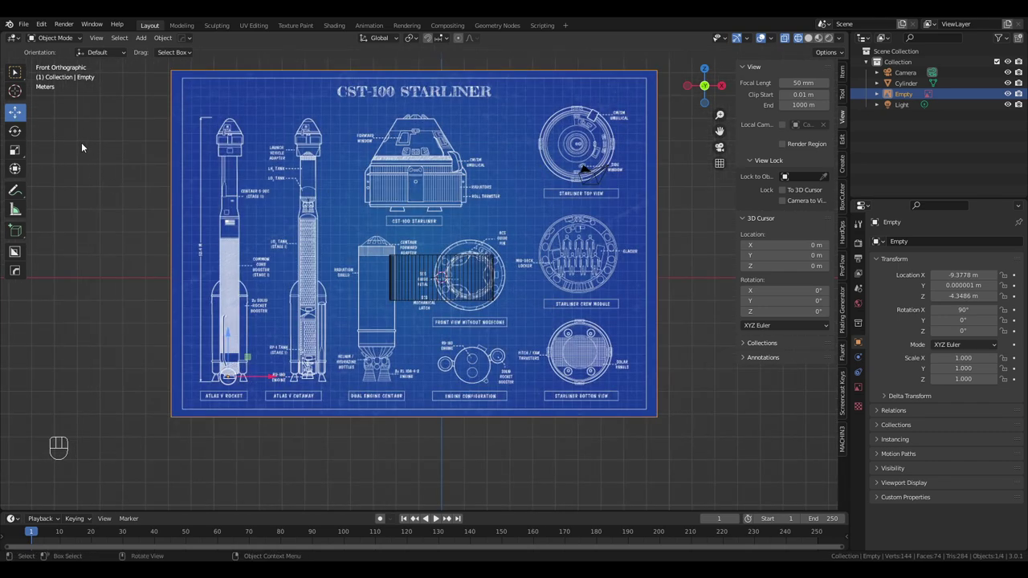
# Enlarge the blueprint and move it to about X -8.25 m, Z -10.02 m, placing its CST-100 capsule drawing over the cylinder
pyautogui.moveTo(224, 337); pyautogui.dragTo(224, 454)
pyautogui.moveTo(273, 497); pyautogui.dragTo(303, 493)
pyautogui.moveTo(683, 180); pyautogui.dragTo(749, 137)
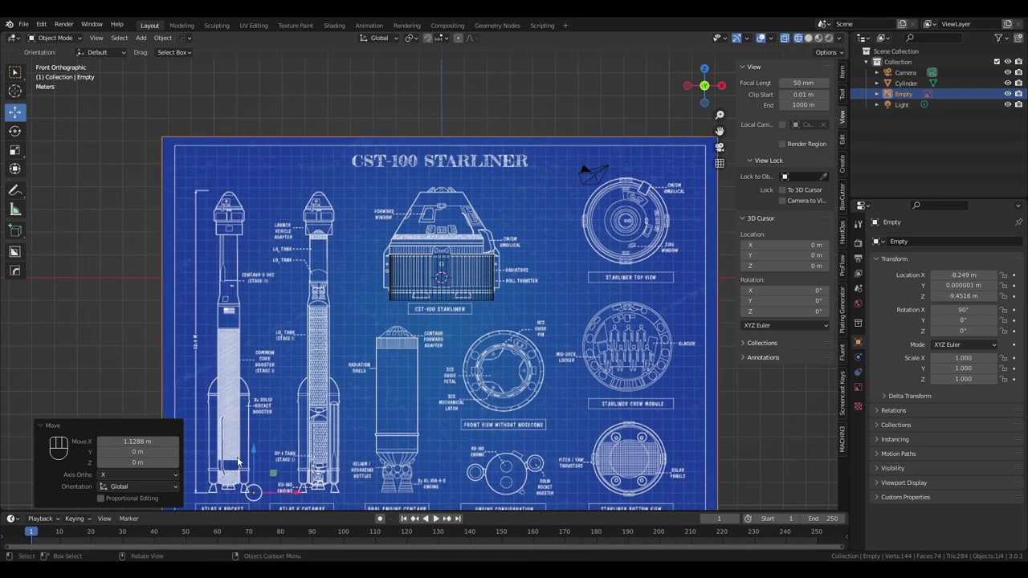
pyautogui.moveTo(257, 453); pyautogui.dragTo(257, 466)
pyautogui.click(257, 465)
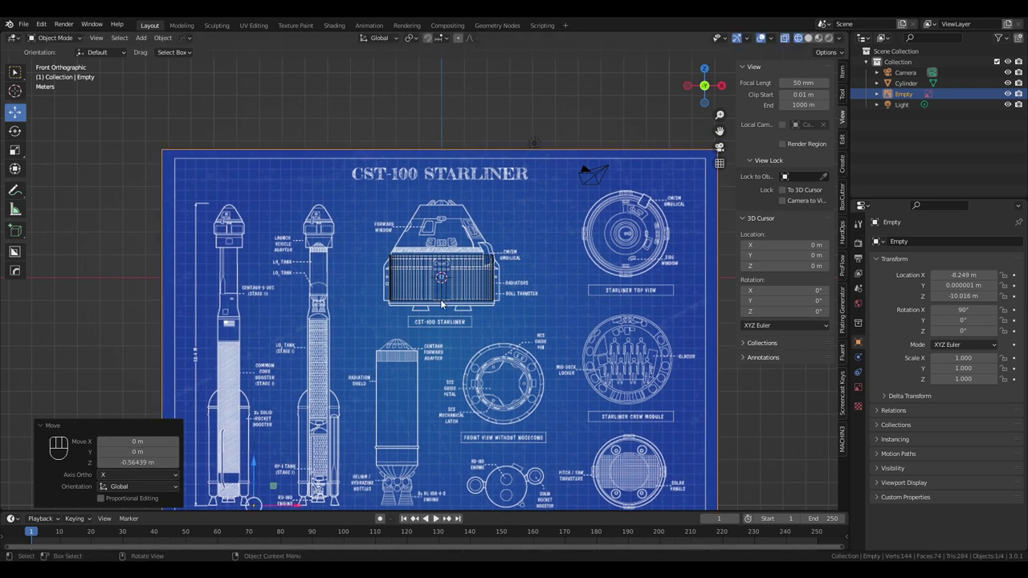
# Enlarge the blueprint slightly and reposition it to about X -8.74 m, Z -10.3 m, matching the capsule drawing's width to the cylinder
pyautogui.scroll(6, 424, 278)
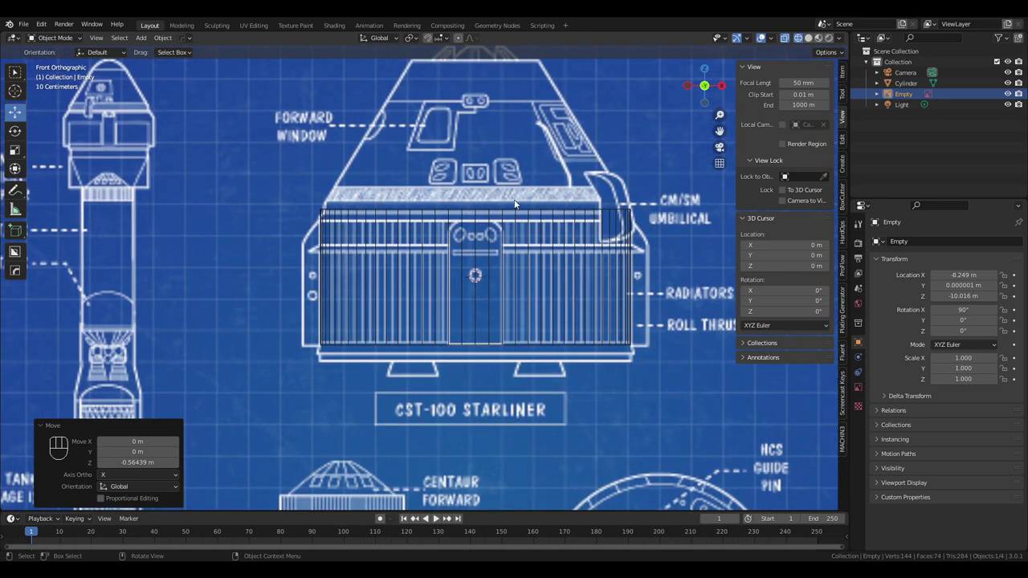
pyautogui.scroll(-5, 627, 233)
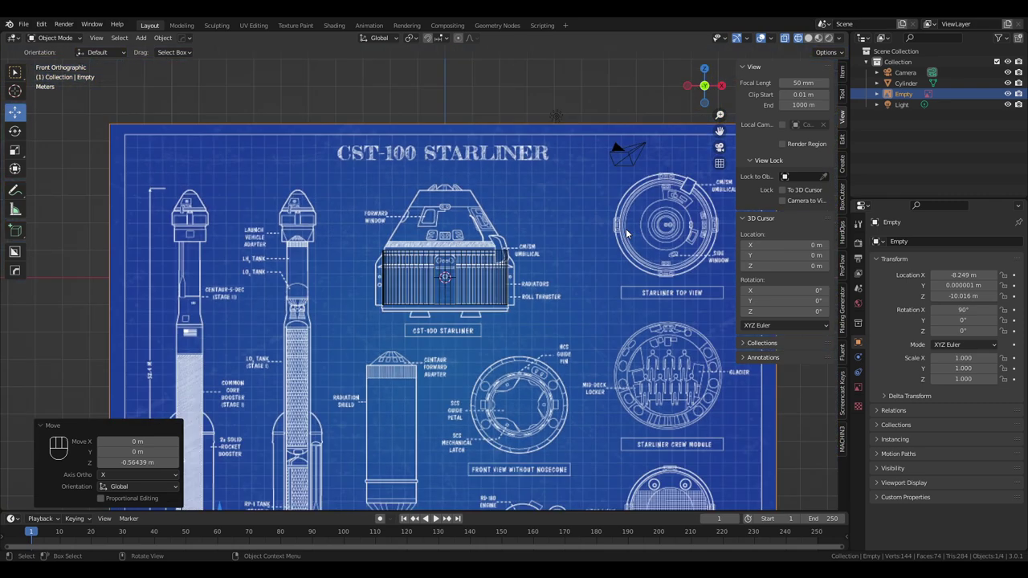
pyautogui.scroll(-1, 605, 239)
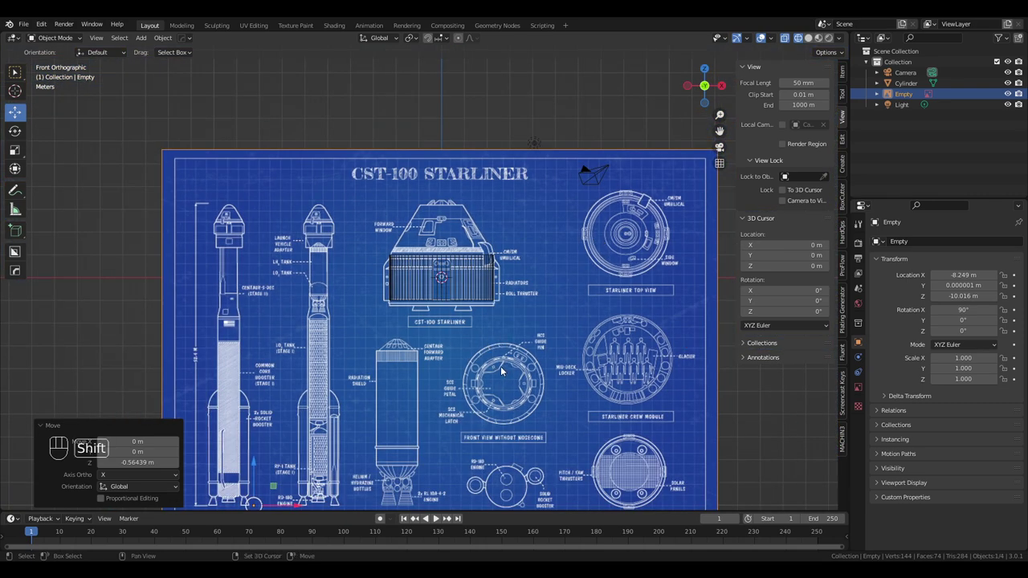
pyautogui.keyDown('shift'); pyautogui.moveTo(501, 367); pyautogui.dragTo(508, 324, button='middle'); pyautogui.keyUp('shift')
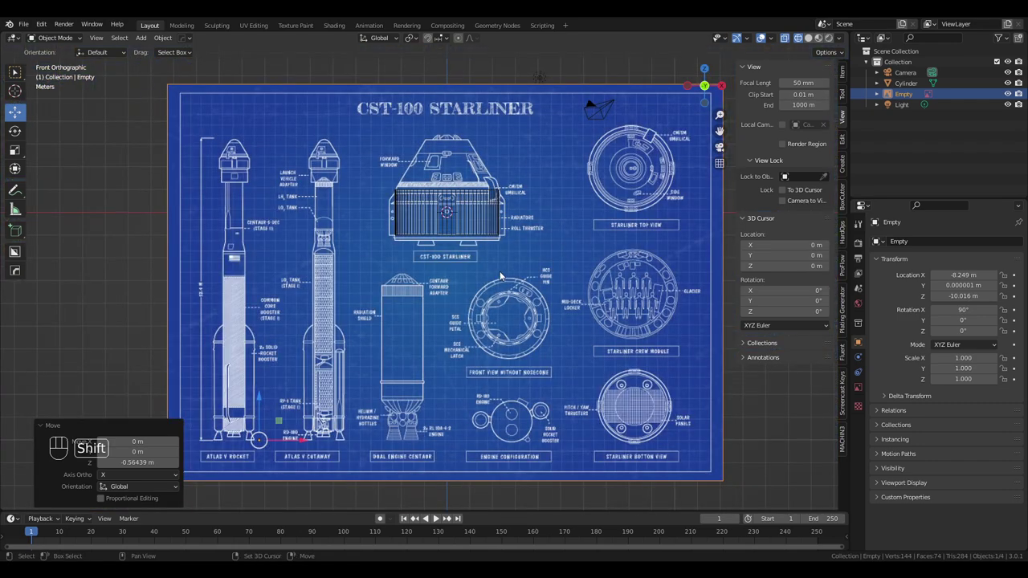
pyautogui.keyDown('shift'); pyautogui.scroll(-1, 454, 275); pyautogui.keyUp('shift')
pyautogui.keyDown('shift'); pyautogui.moveTo(454, 272); pyautogui.dragTo(450, 271, button='middle'); pyautogui.keyUp('shift')
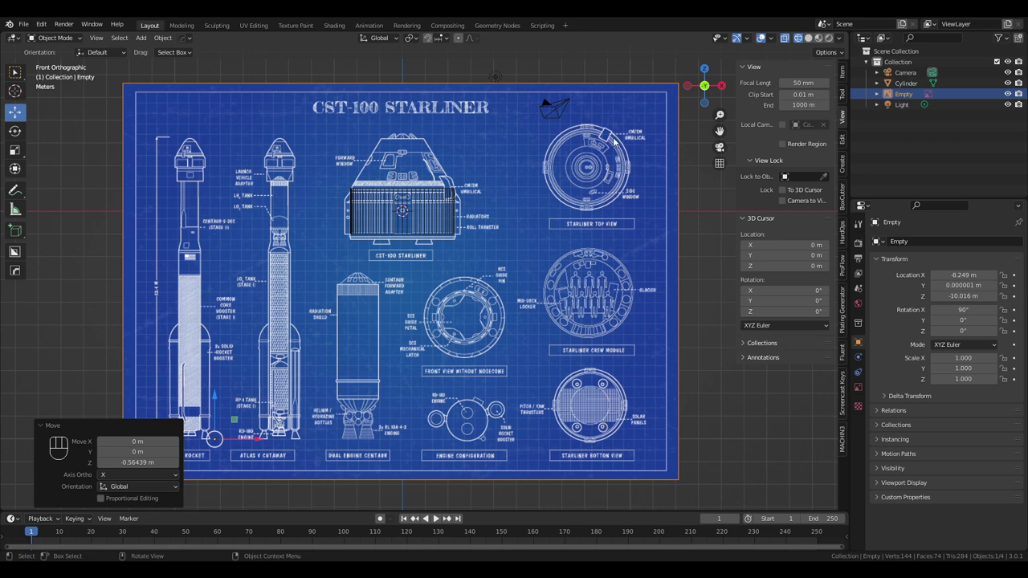
pyautogui.scroll(-2, 614, 142)
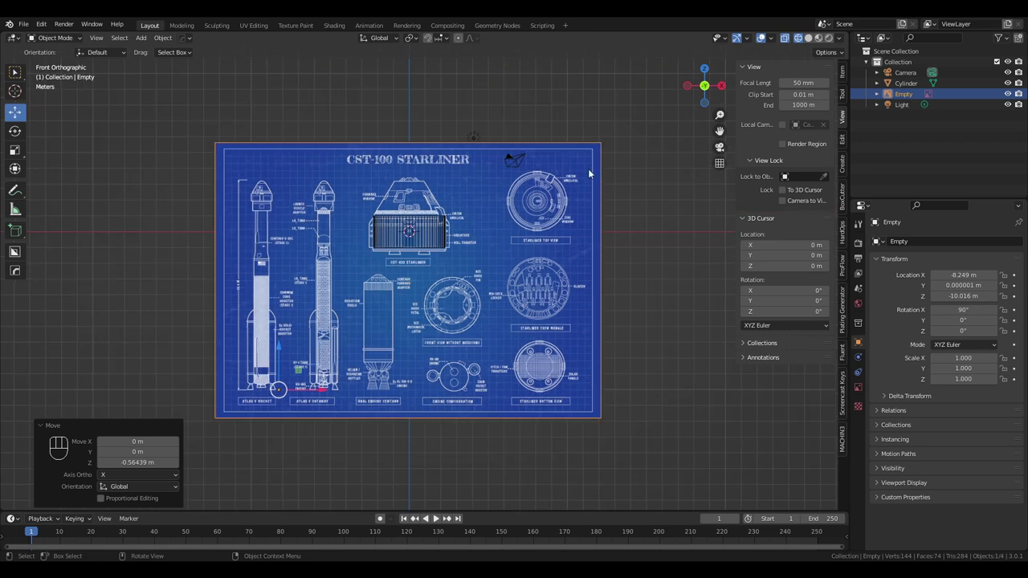
pyautogui.keyDown('shift'); pyautogui.moveTo(600, 143); pyautogui.dragTo(621, 135); pyautogui.keyUp('shift')
pyautogui.scroll(3, 532, 183)
pyautogui.press('g')
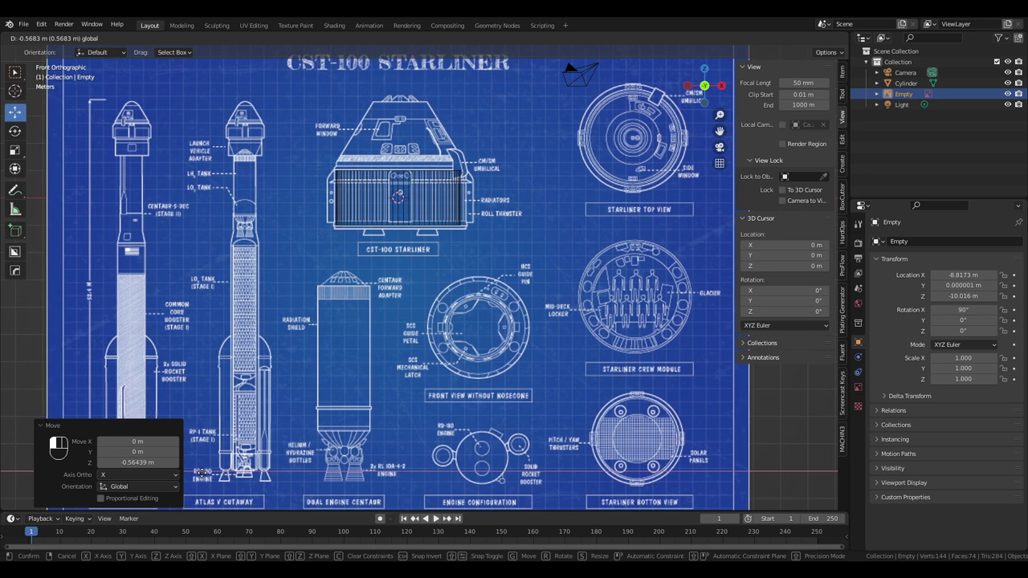
pyautogui.click(228, 438)
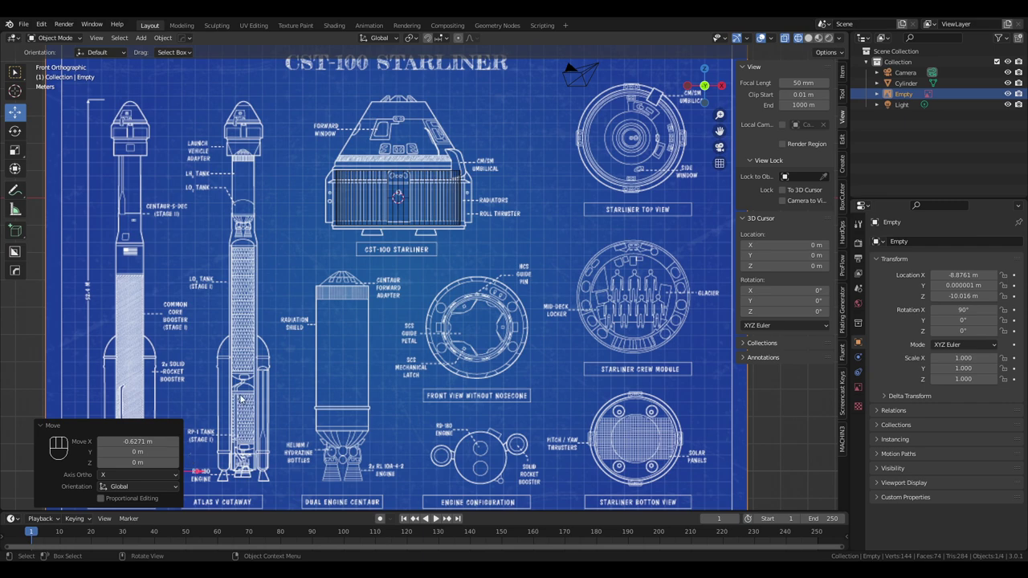
pyautogui.scroll(-1, 256, 391)
pyautogui.moveTo(206, 402); pyautogui.dragTo(209, 409)
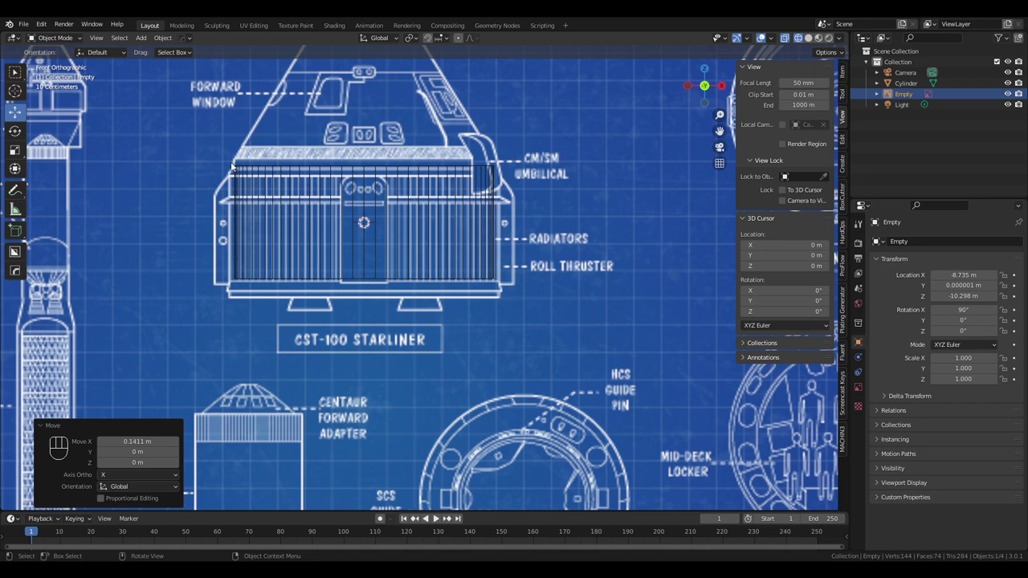
# Lower the blueprint about 2.1 m along Z so the cylinder overlaps the capsule drawing's tapered upper section
pyautogui.scroll(-3, 500, 183)
pyautogui.scroll(-3, 506, 191)
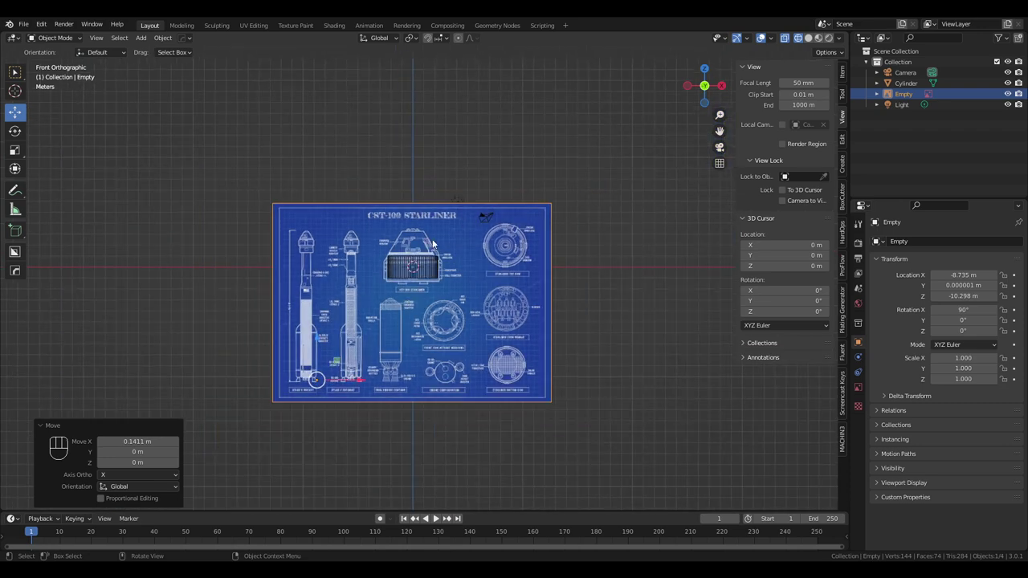
pyautogui.press('g')
pyautogui.press('z')
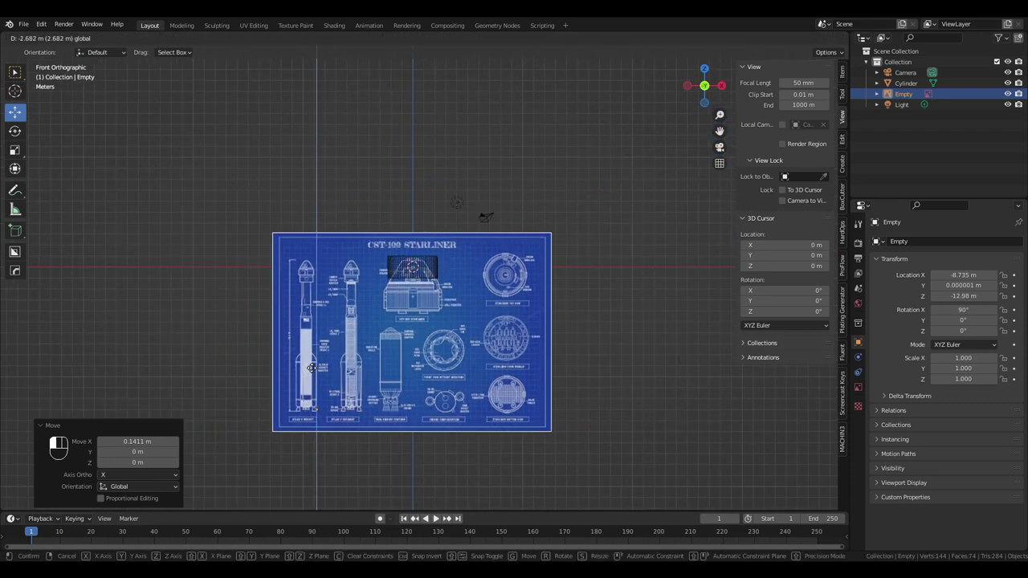
pyautogui.click(466, 257)
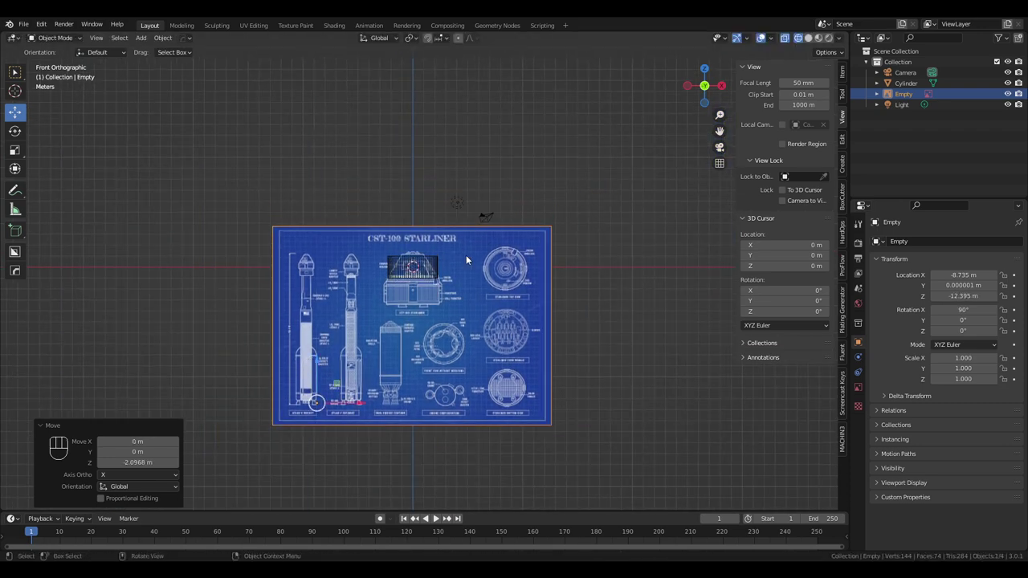
pyautogui.scroll(8, 466, 255)
pyautogui.keyDown('shift'); pyautogui.moveTo(389, 225); pyautogui.dragTo(406, 296, button='middle'); pyautogui.keyUp('shift')
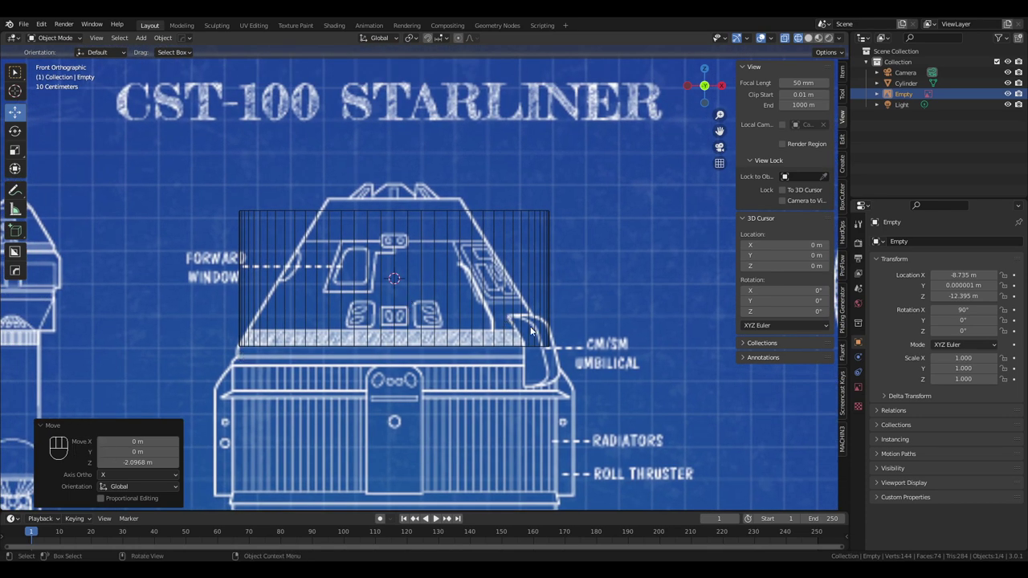
# Switch the viewport to solid shading and check from an angle how the blueprint plane intersects the cylinder
pyautogui.moveTo(414, 217); pyautogui.dragTo(480, 250, button='middle')
pyautogui.press('z')
pyautogui.click(480, 254)
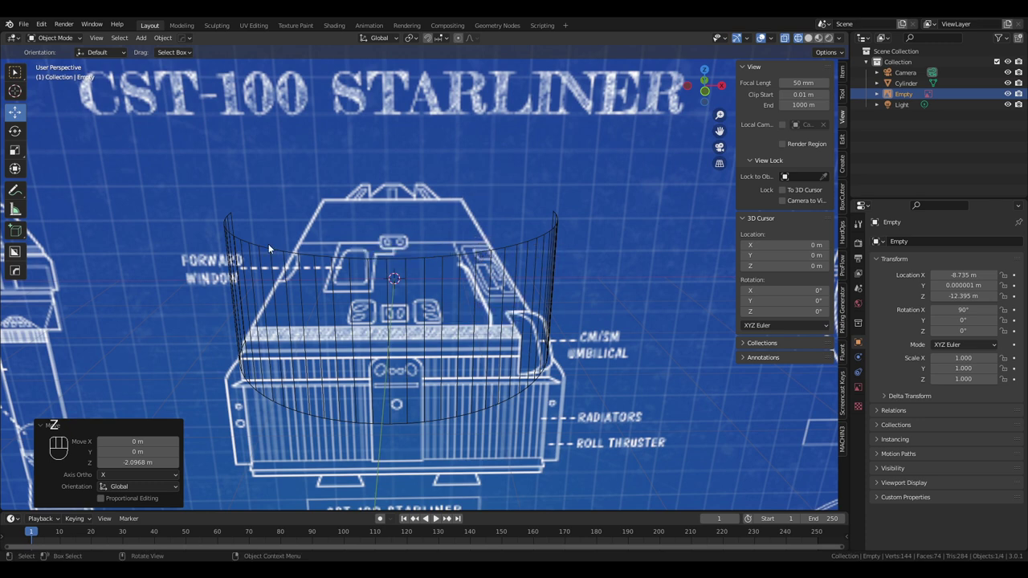
pyautogui.press('z')
pyautogui.scroll(-4, 517, 280)
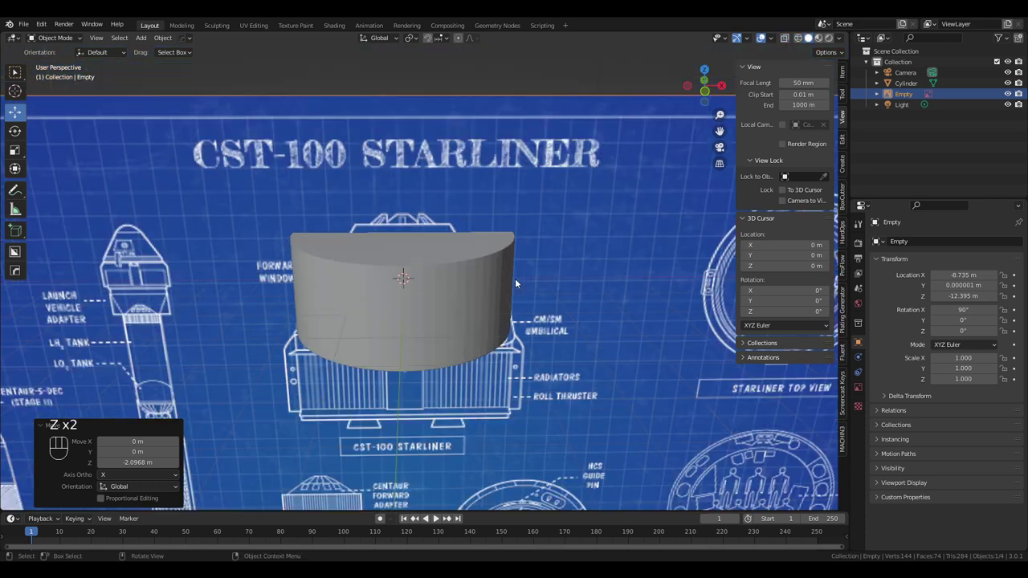
pyautogui.moveTo(498, 274); pyautogui.dragTo(489, 275, button='middle')
pyautogui.scroll(-5, 498, 283)
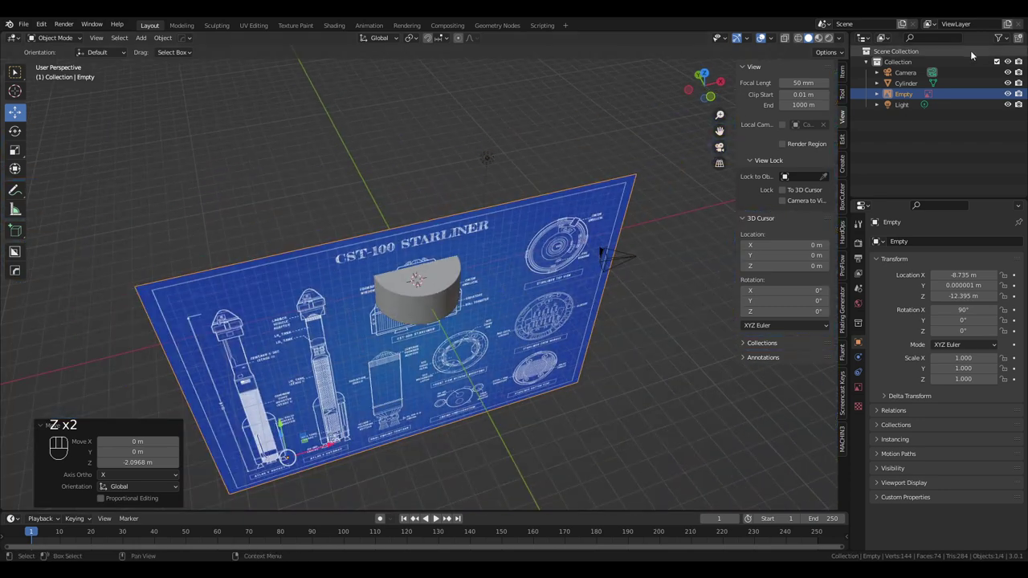
# Move the blueprint image about 17.08 m along Y so it stands behind the cylinder
pyautogui.click(904, 95)
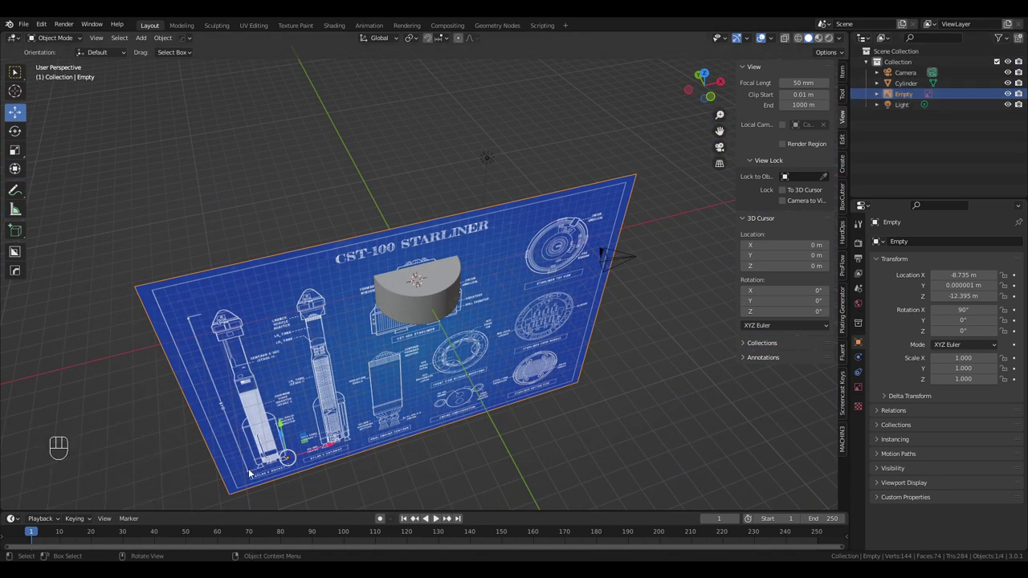
pyautogui.moveTo(432, 404); pyautogui.dragTo(344, 418, button='middle')
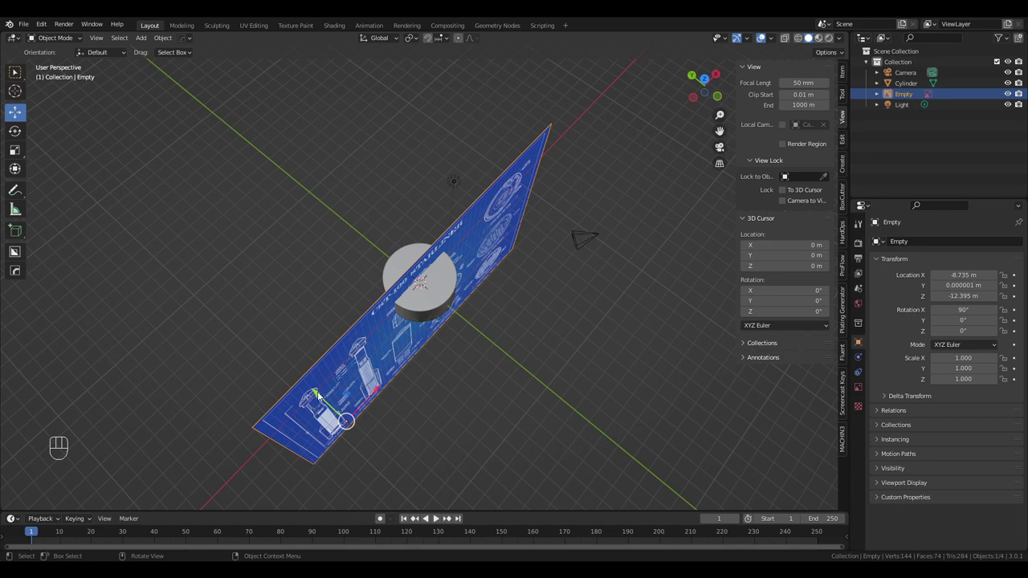
pyautogui.moveTo(326, 406); pyautogui.dragTo(142, 289)
pyautogui.moveTo(142, 289); pyautogui.dragTo(440, 288, button='middle')
# Return to the front orthographic view and display the cylinder in wireframe over the blueprint's capsule drawing
pyautogui.press('KP_5')
pyautogui.press('KP_1')
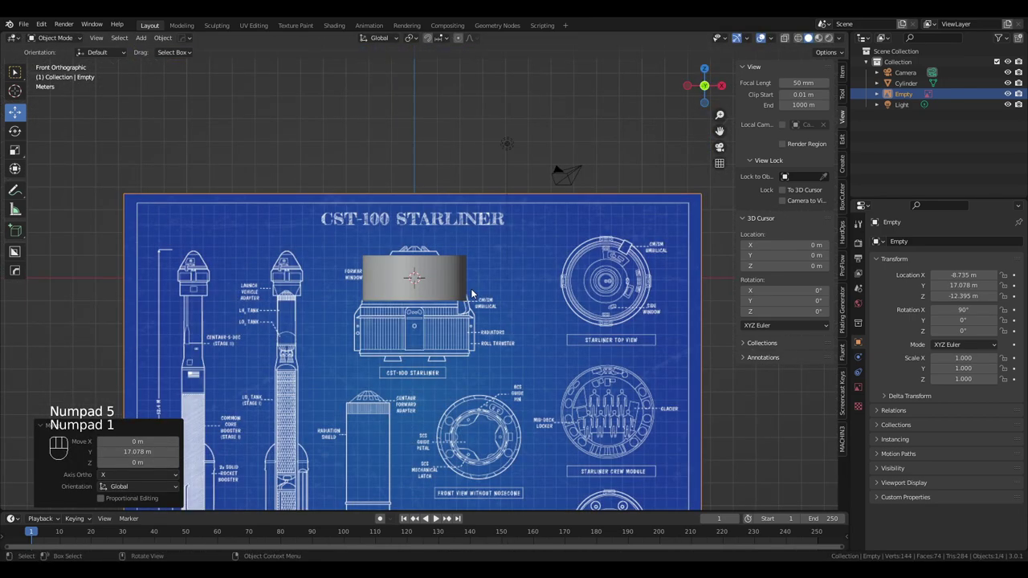
pyautogui.scroll(5, 527, 244)
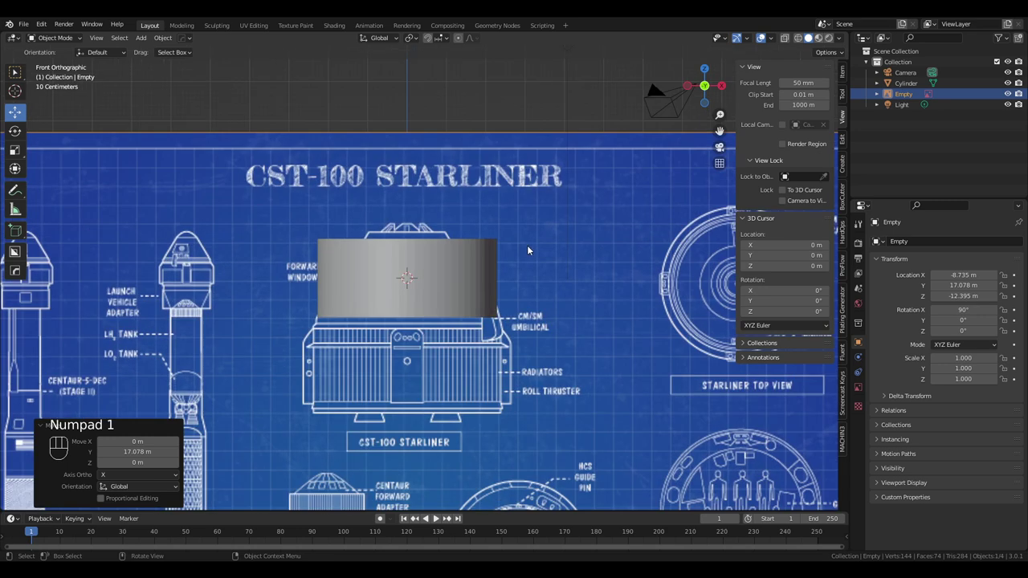
pyautogui.press('z')
pyautogui.click(487, 230)
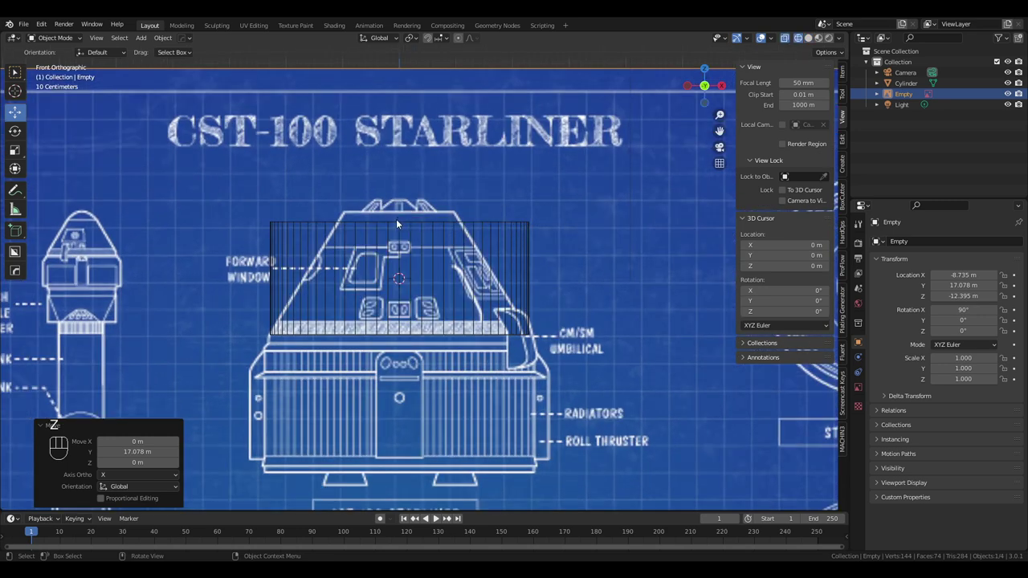
# Raise the cylinder's top face about 0.19 m and scale it to about 0.43 to match the blueprint capsule's tapered sides
pyautogui.press('Tab')
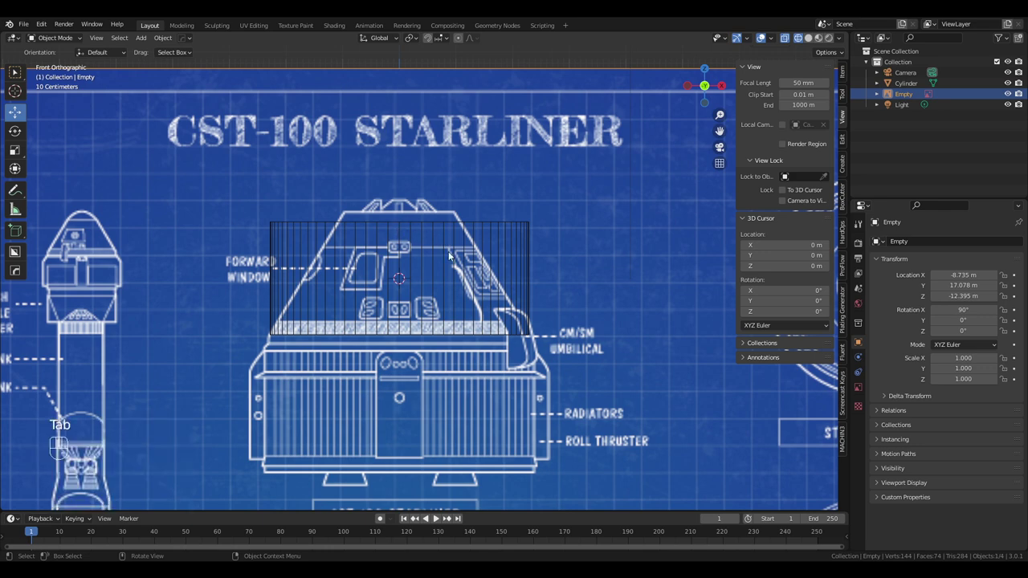
pyautogui.click(393, 250)
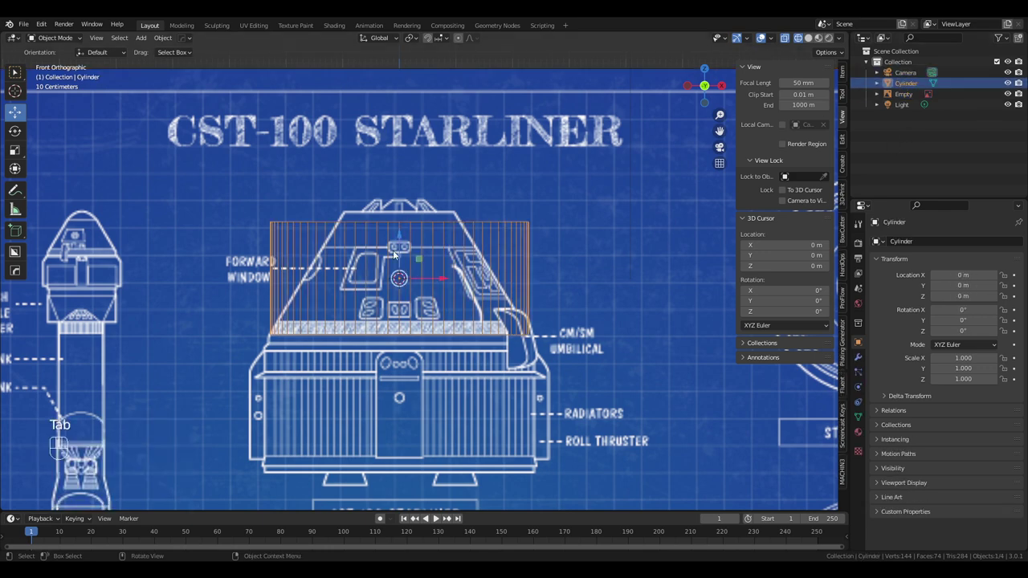
pyautogui.press('Tab')
pyautogui.click(399, 222)
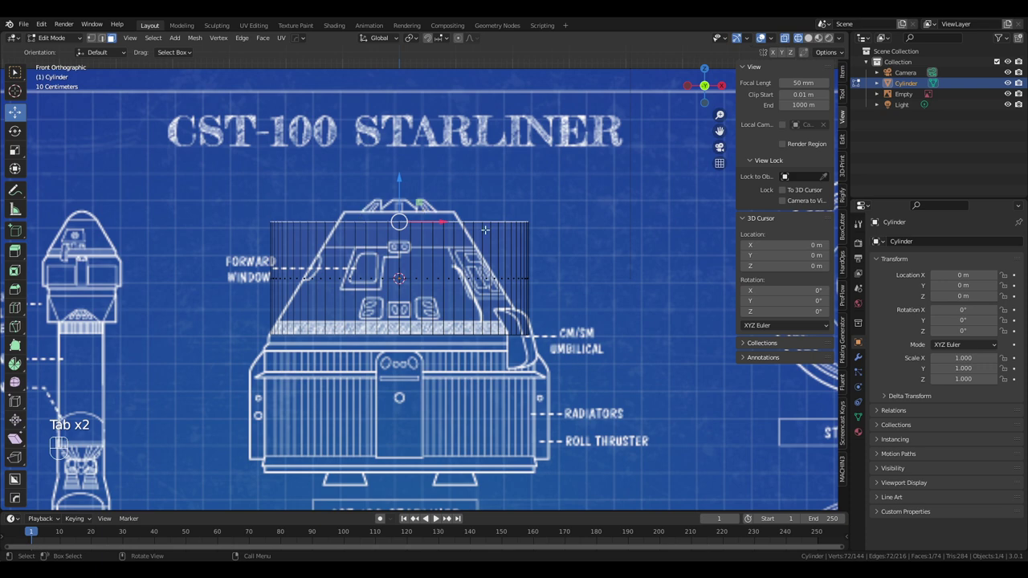
pyautogui.moveTo(393, 187); pyautogui.dragTo(402, 167)
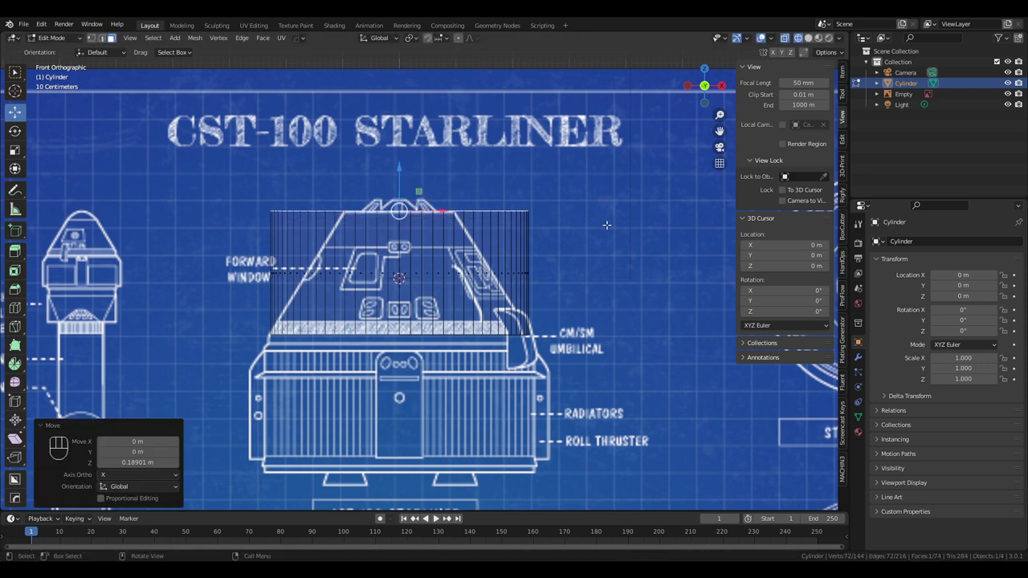
pyautogui.press('s')
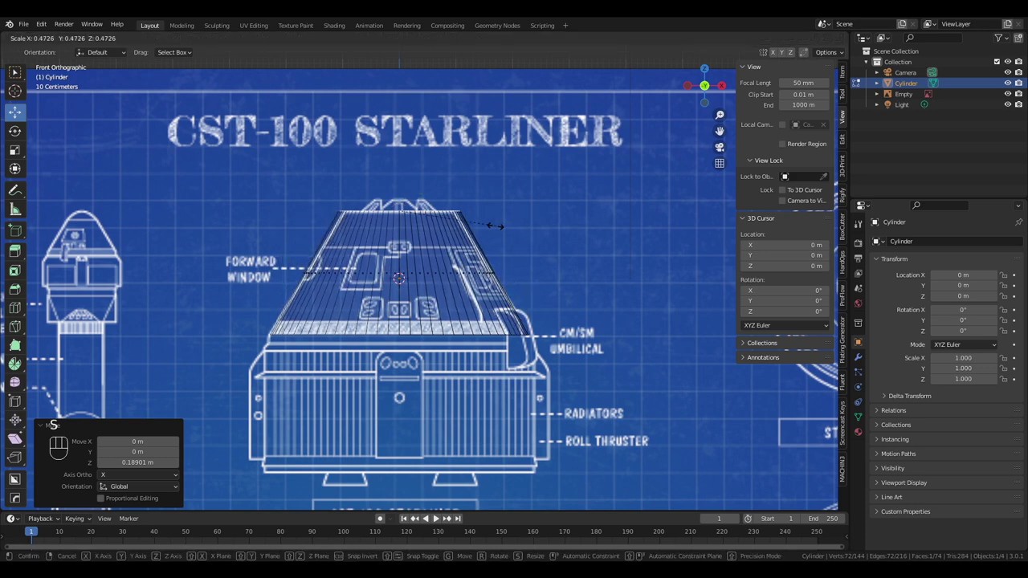
pyautogui.click(487, 226)
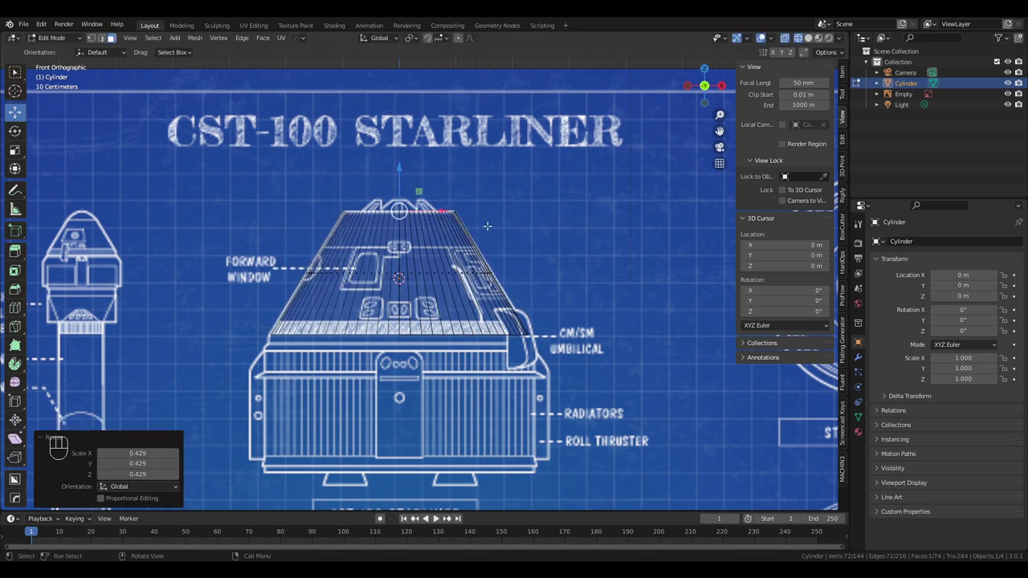
# Extrude the cylinder's bottom face about 0.15 m downward to form the straight band below the taper
pyautogui.scroll(3, 400, 334)
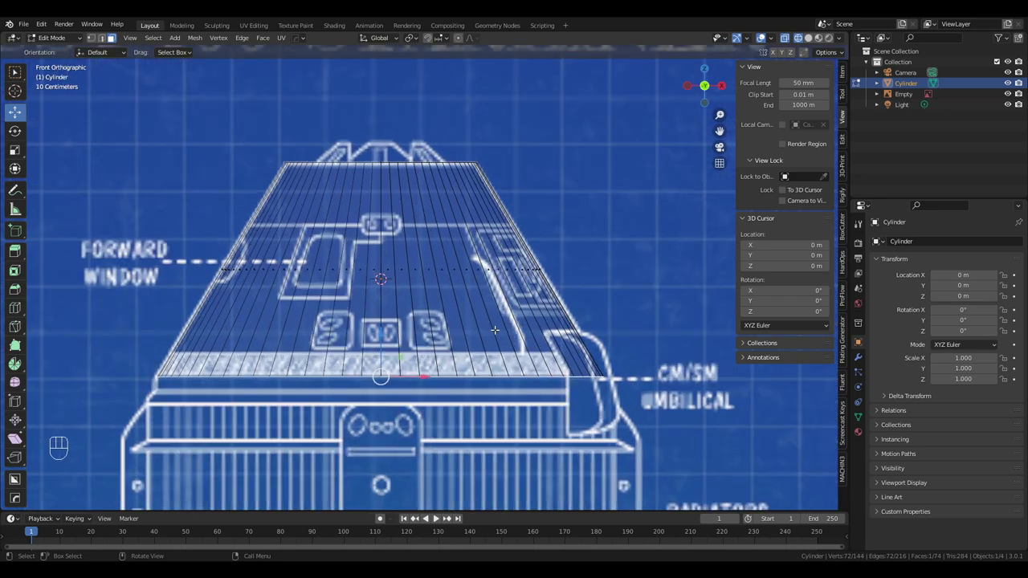
pyautogui.keyDown('shift'); pyautogui.moveTo(595, 370); pyautogui.dragTo(604, 322, button='middle'); pyautogui.keyUp('shift')
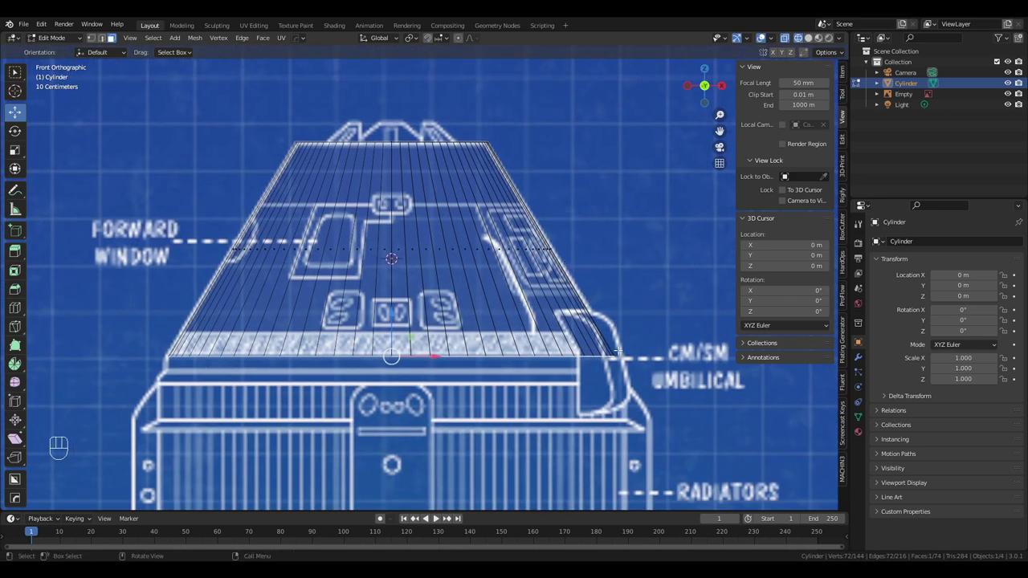
pyautogui.scroll(-3, 587, 278)
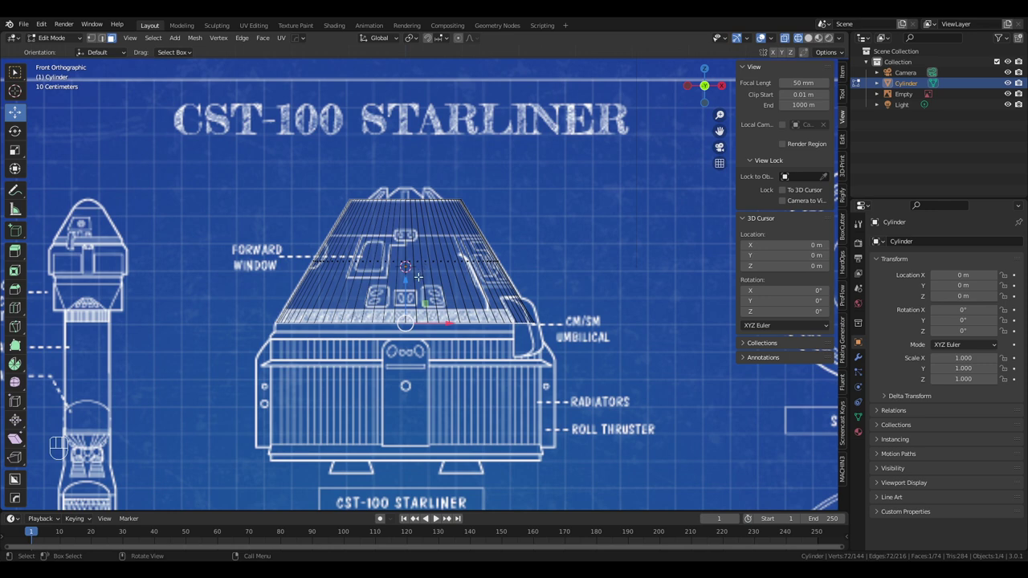
pyautogui.press('e')
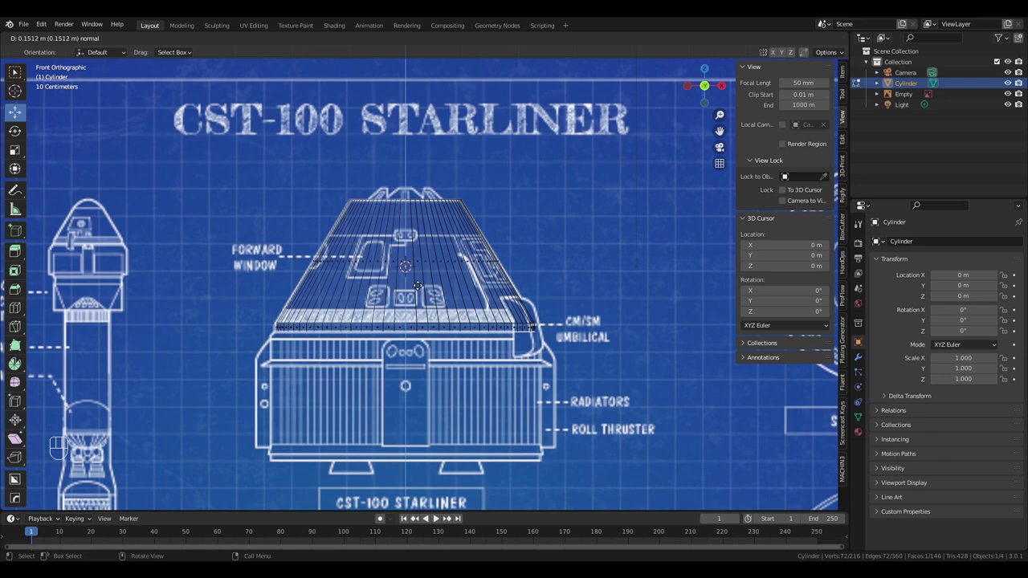
pyautogui.click(418, 285)
# Extrude the bottom face again about 0.3 m downward, past the lower edge of the crew capsule drawing
pyautogui.scroll(-5, 418, 286)
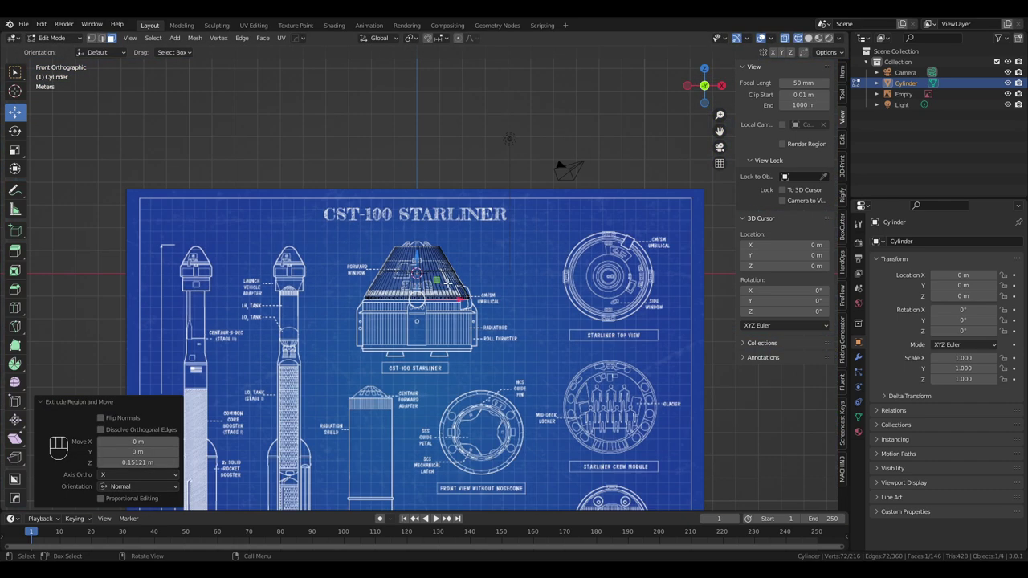
pyautogui.keyDown('shift'); pyautogui.moveTo(500, 319); pyautogui.dragTo(522, 267, button='middle'); pyautogui.keyUp('shift')
pyautogui.scroll(2, 522, 267)
pyautogui.scroll(6, 522, 267)
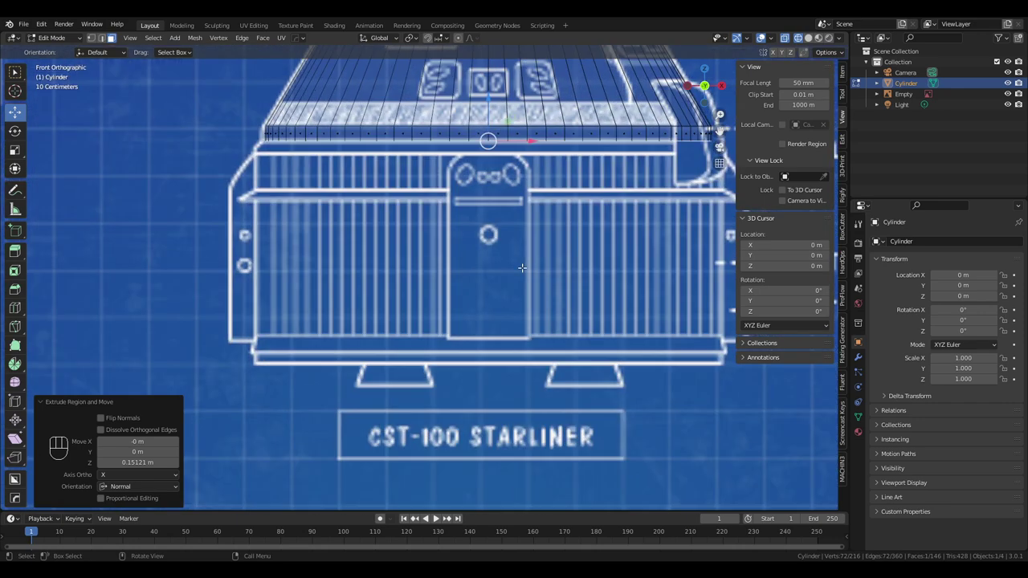
pyautogui.keyDown('shift'); pyautogui.moveTo(534, 231); pyautogui.dragTo(511, 268, button='middle'); pyautogui.keyUp('shift')
pyautogui.press('e')
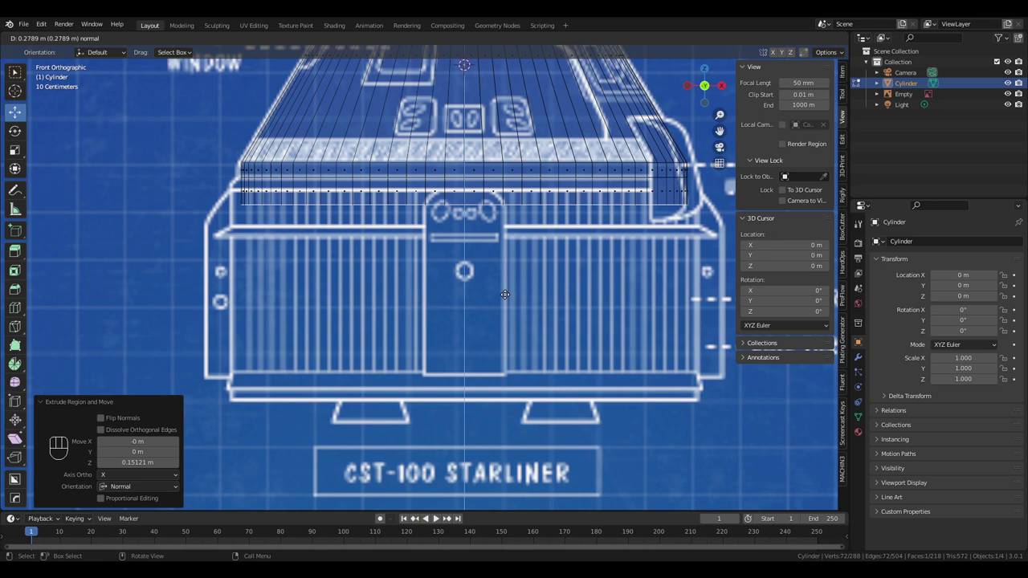
pyautogui.click(504, 296)
# Scale the newly extruded bottom face to about 0.037 so the underside narrows to a shallow cone
pyautogui.scroll(-1, 504, 296)
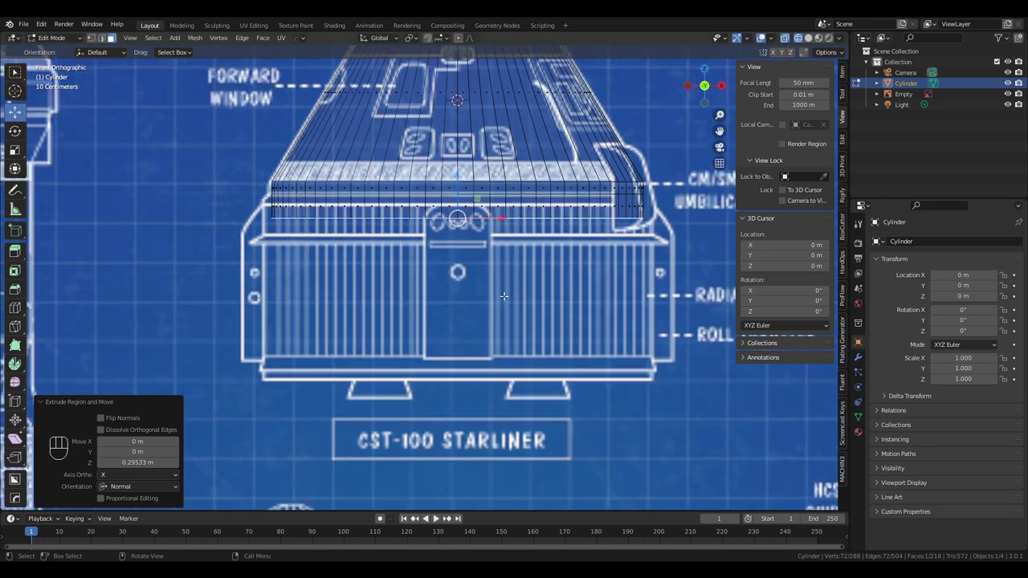
pyautogui.scroll(-4, 504, 296)
pyautogui.keyDown('shift'); pyautogui.moveTo(503, 295); pyautogui.dragTo(495, 316, button='middle'); pyautogui.keyUp('shift')
pyautogui.scroll(3, 495, 316)
pyautogui.press('s')
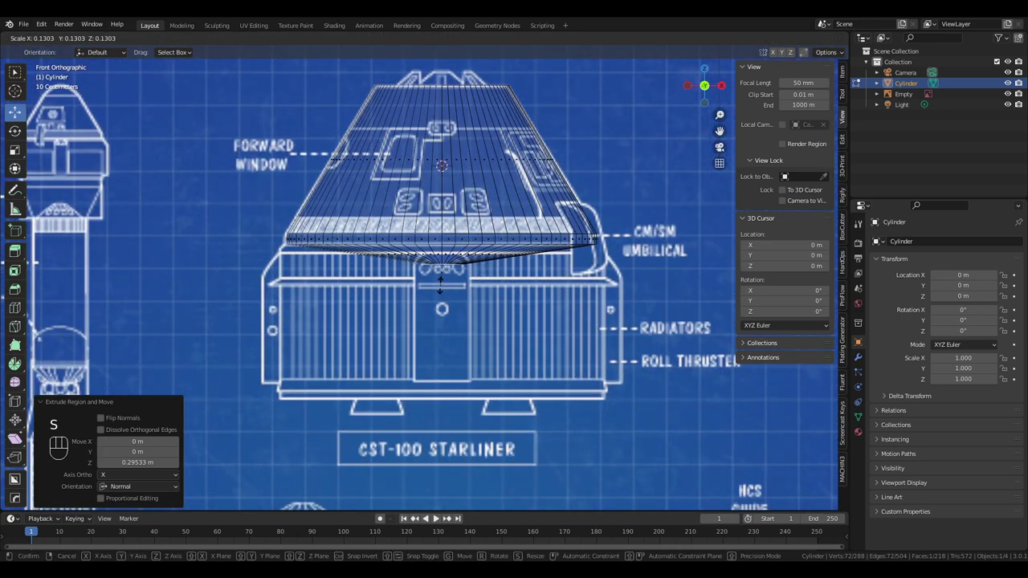
pyautogui.click(443, 264)
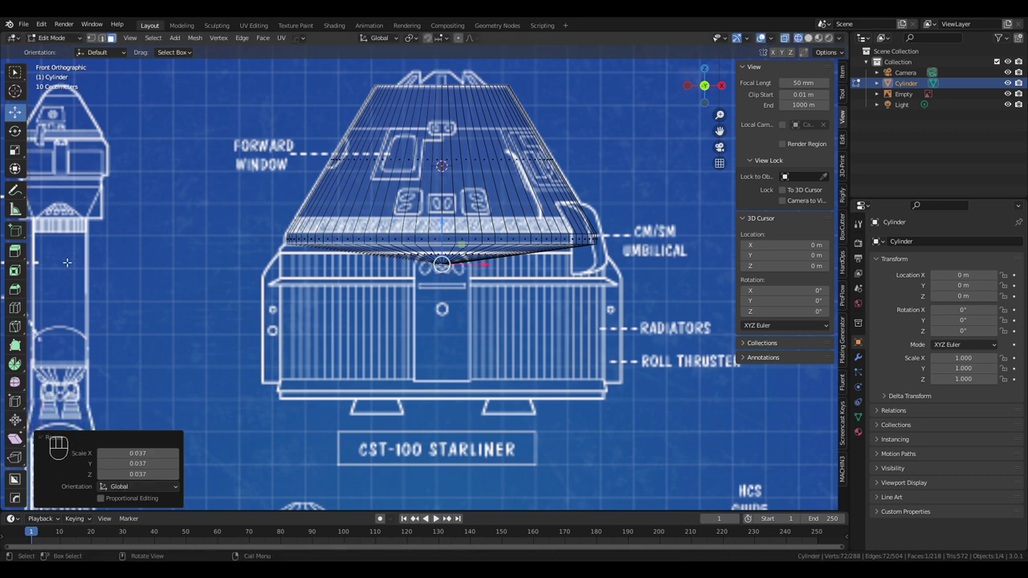
# Add one loop cut midway around the conical underside and scale it up by about 1.57 to bulge the base
pyautogui.click(15, 308)
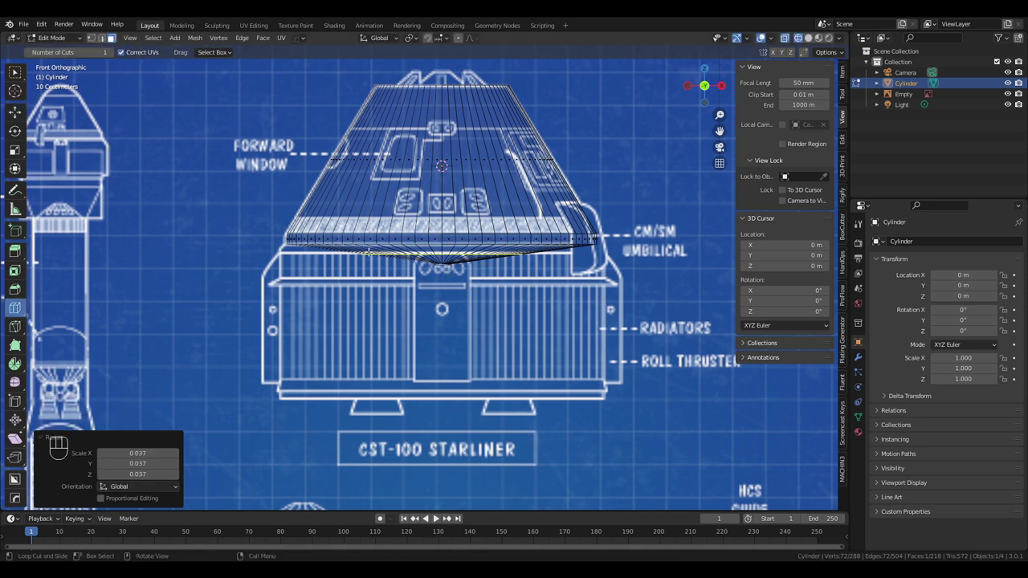
pyautogui.click(410, 258)
pyautogui.scroll(3, 603, 286)
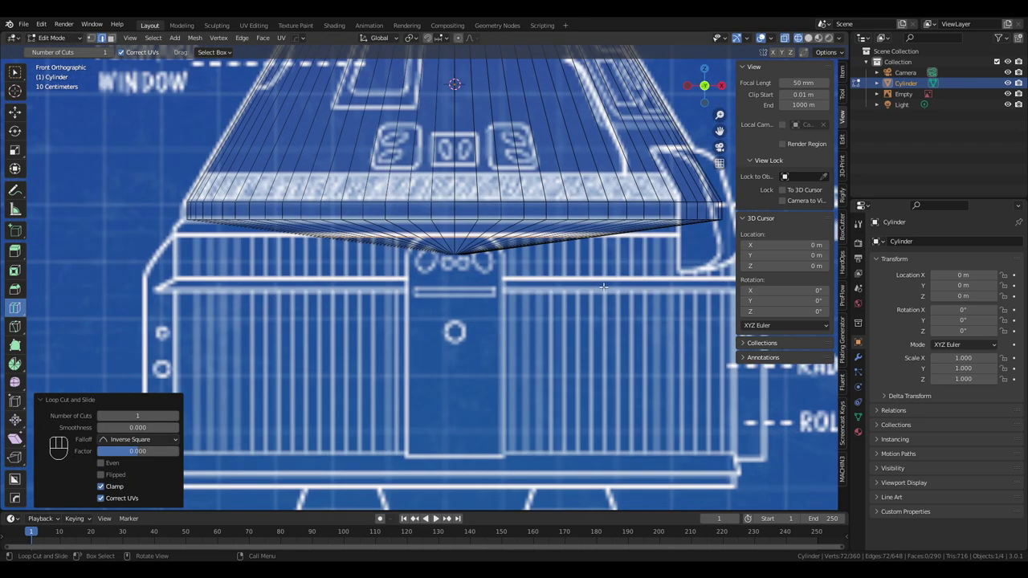
pyautogui.press('s')
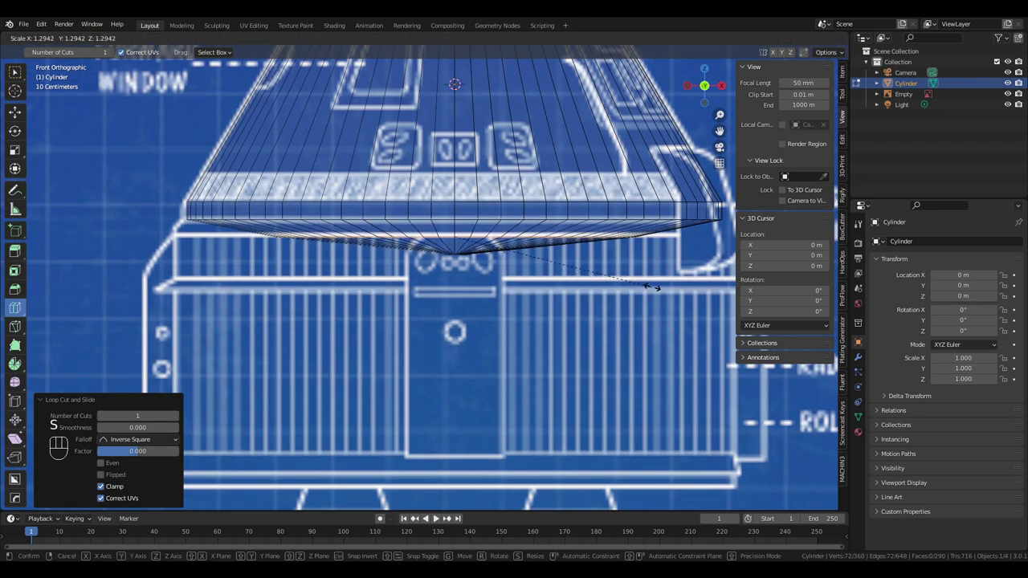
pyautogui.click(691, 291)
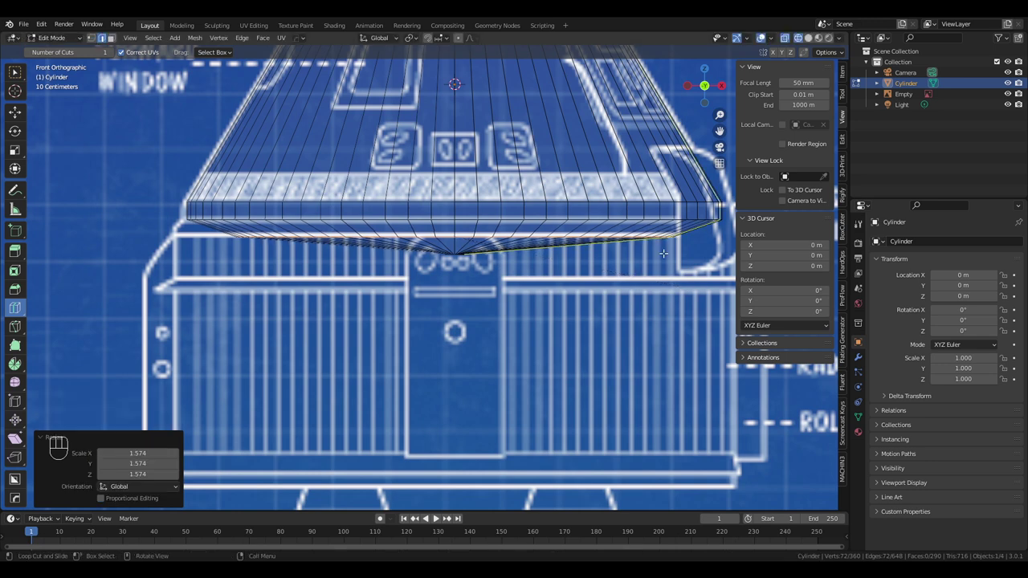
# Add loop cuts outside and inside the first underside ring, scaling the outer one about 1.07 and the inner one about 1.45
pyautogui.click(454, 229)
pyautogui.press('s')
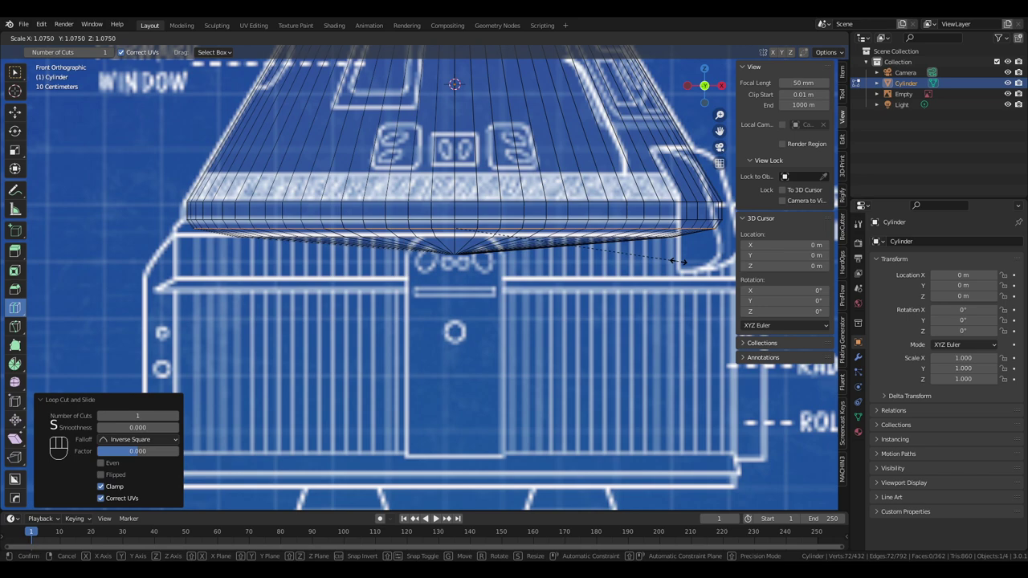
pyautogui.click(674, 264)
pyautogui.click(540, 242)
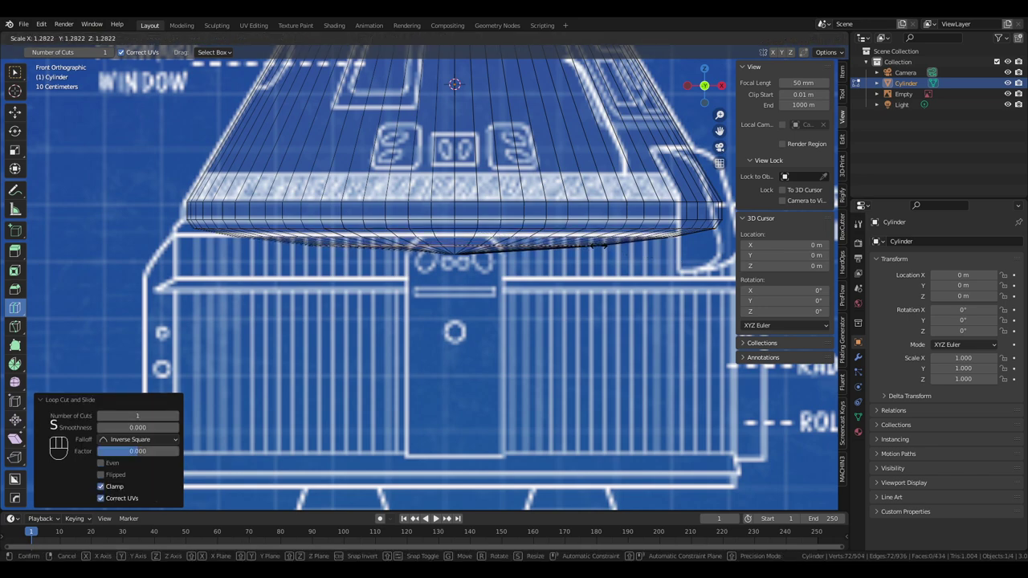
pyautogui.press('s')
pyautogui.click(617, 245)
# Inspect the rounded underside in solid shading from an angle and return to the front orthographic view
pyautogui.press('z')
pyautogui.scroll(-3, 538, 279)
pyautogui.moveTo(538, 279); pyautogui.dragTo(546, 297, button='middle')
pyautogui.press('KP_5')
pyautogui.press('KP_1')
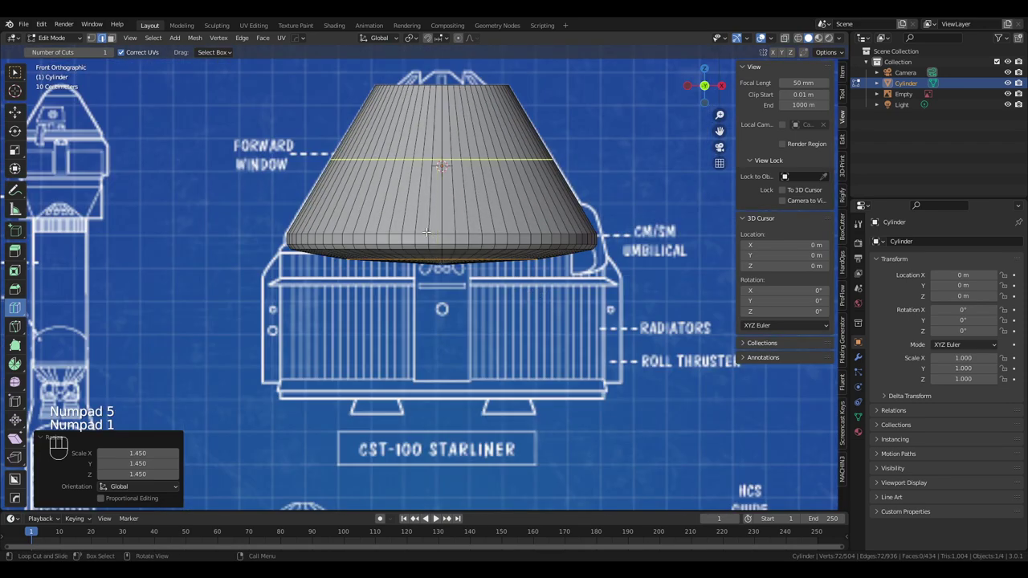
# In wireframe display, select the small central face at the tip of the underside and move it down along Z
pyautogui.click(15, 113)
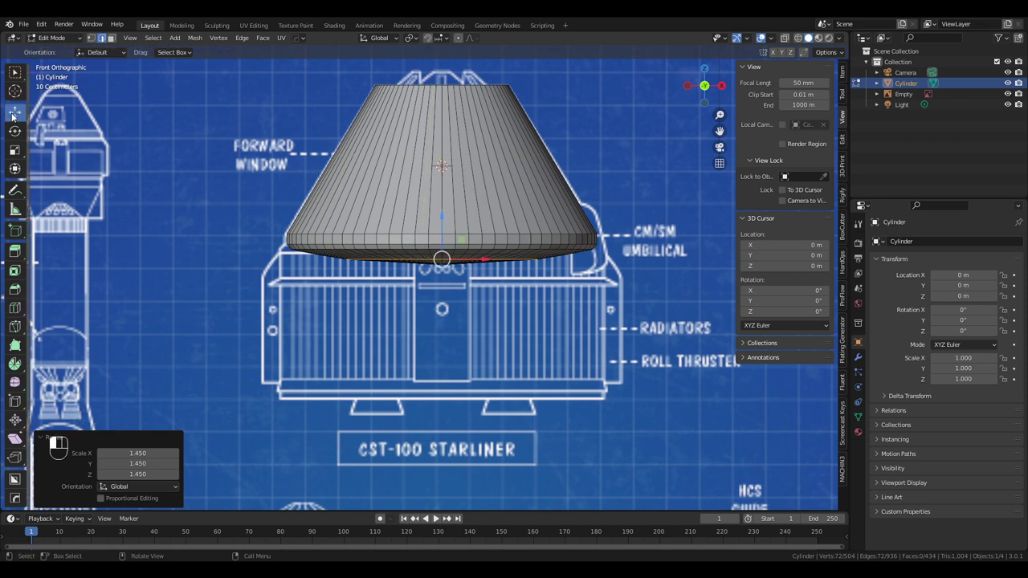
pyautogui.scroll(2, 569, 322)
pyautogui.scroll(3, 569, 322)
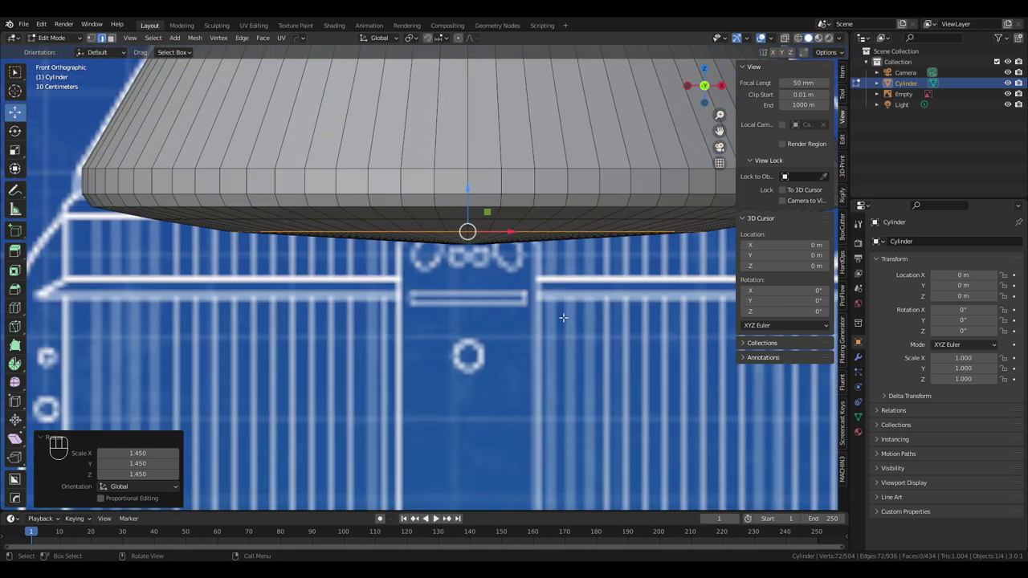
pyautogui.press('z')
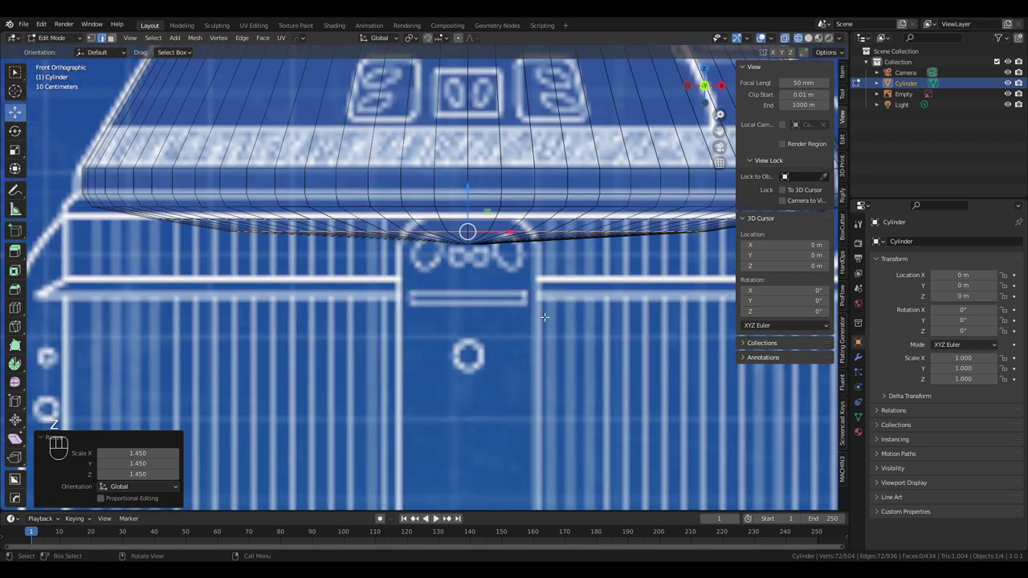
pyautogui.click(471, 247)
pyautogui.press('3')
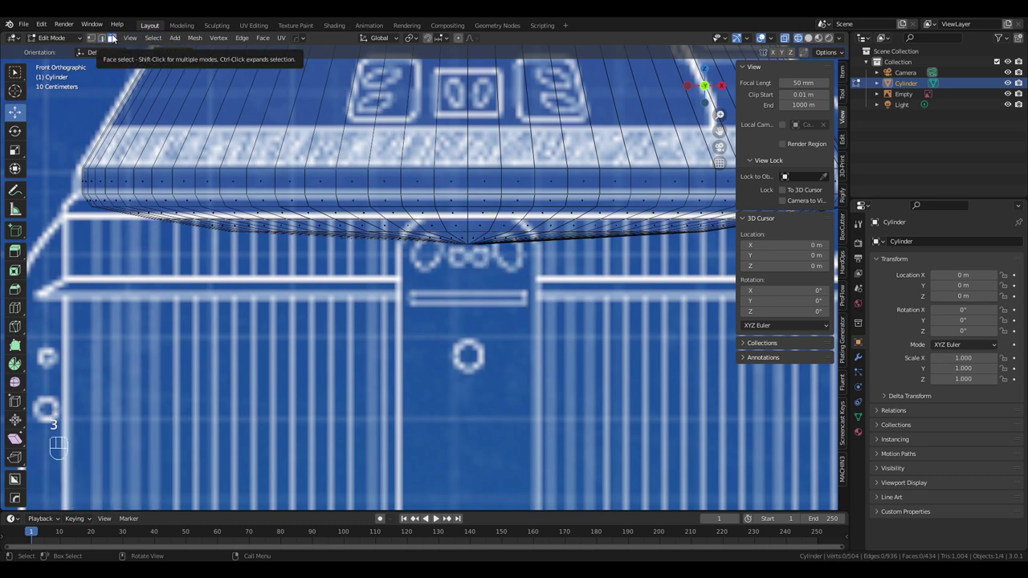
pyautogui.click(466, 247)
pyautogui.scroll(-3, 491, 233)
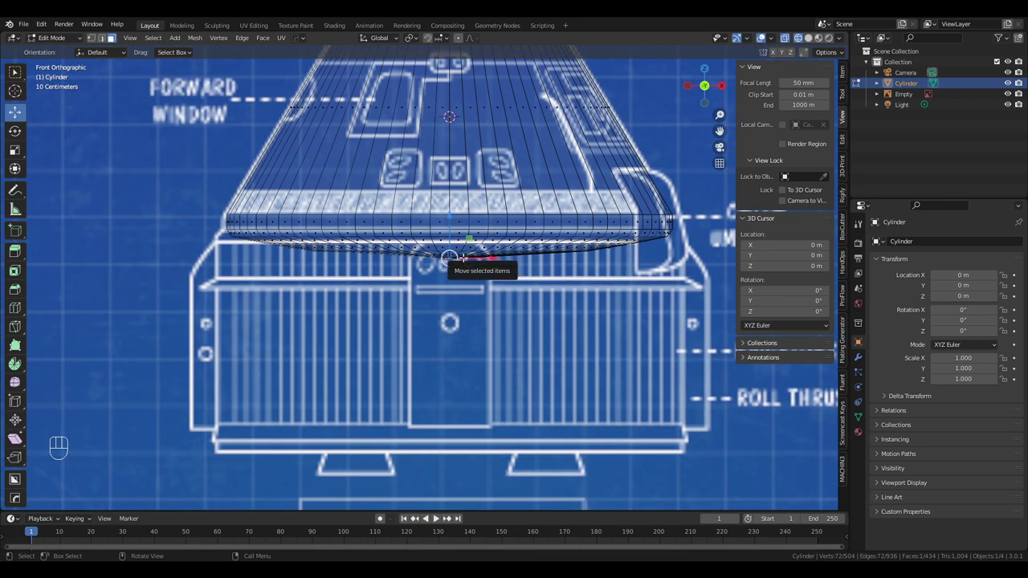
pyautogui.moveTo(443, 224); pyautogui.dragTo(446, 236)
# Lower the innermost underside edge loop about 0.07 m along Z and the next loop outward about 0.06 m
pyautogui.press('2')
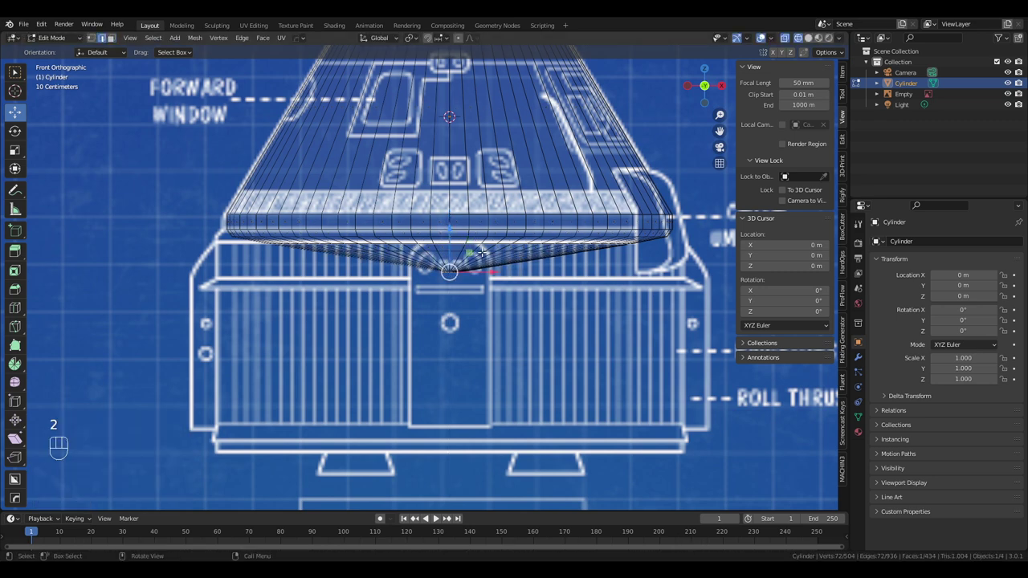
pyautogui.press('alt')
pyautogui.keyDown('alt'); pyautogui.click(483, 251); pyautogui.keyUp('alt')
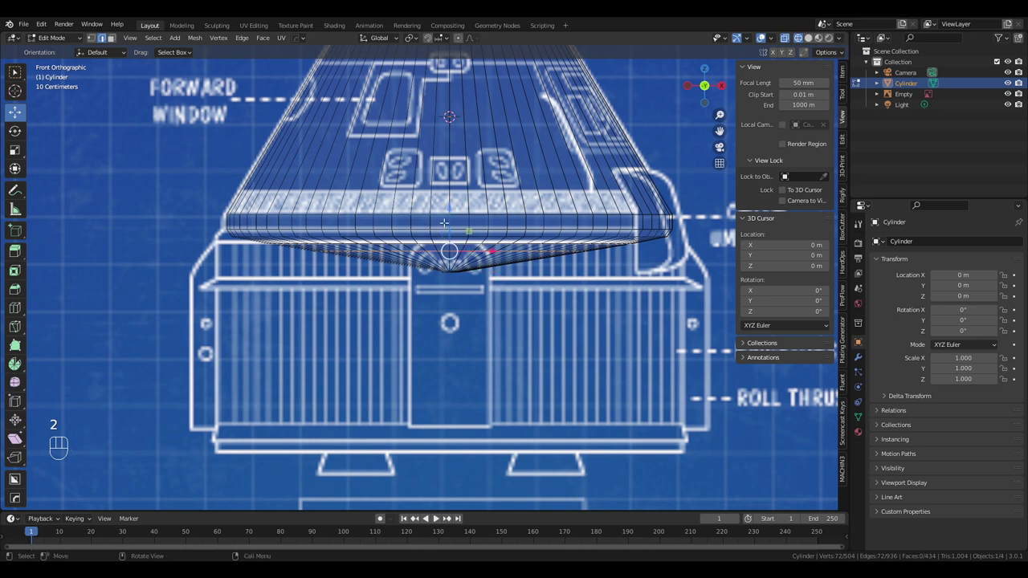
pyautogui.moveTo(446, 216); pyautogui.dragTo(447, 225)
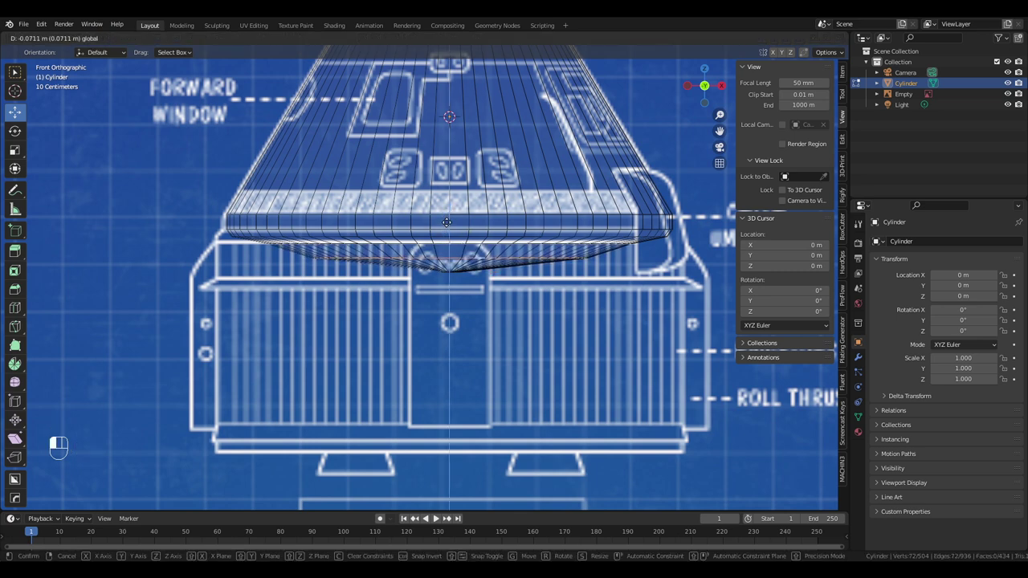
pyautogui.keyDown('alt'); pyautogui.click(493, 246); pyautogui.keyUp('alt')
pyautogui.keyDown('alt'); pyautogui.click(500, 243); pyautogui.keyUp('alt')
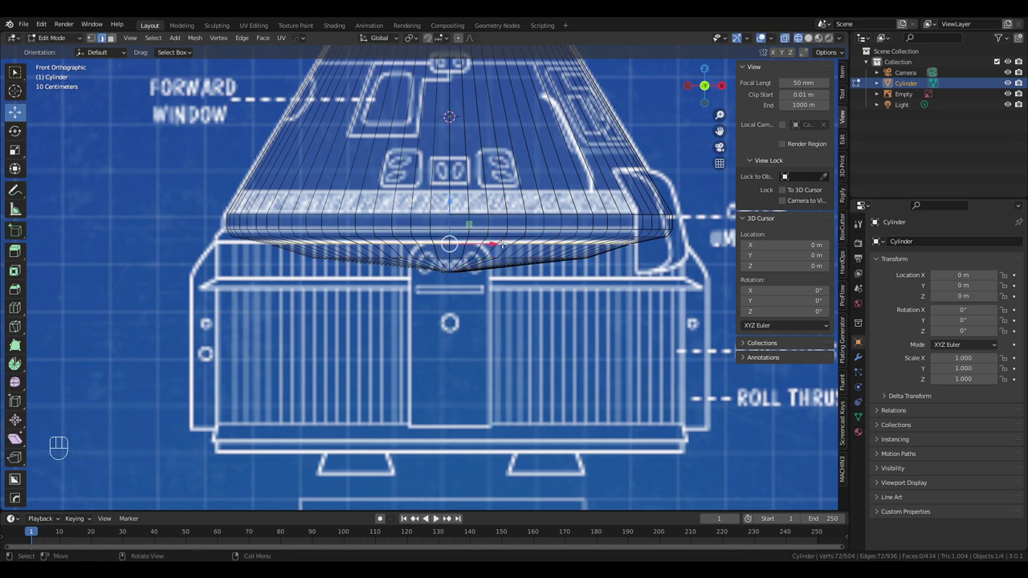
pyautogui.moveTo(450, 205); pyautogui.dragTo(449, 213)
# Check the curvature of the lowered underside rings in solid shading from an angle and from the front
pyautogui.scroll(-4, 449, 213)
pyautogui.press('z')
pyautogui.click(545, 251)
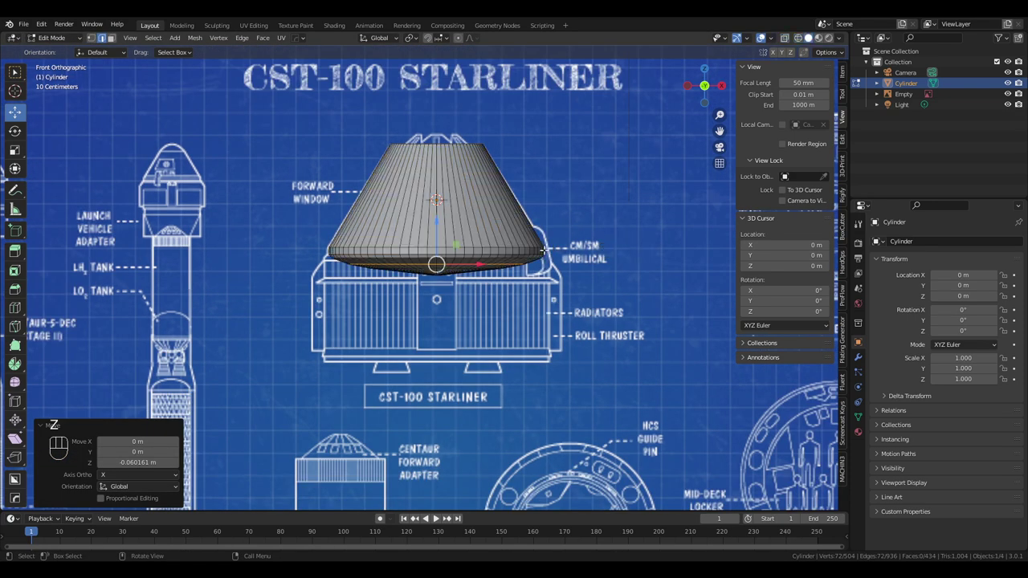
pyautogui.scroll(1, 545, 266)
pyautogui.moveTo(545, 270); pyautogui.dragTo(552, 265, button='middle')
pyautogui.scroll(2, 553, 265)
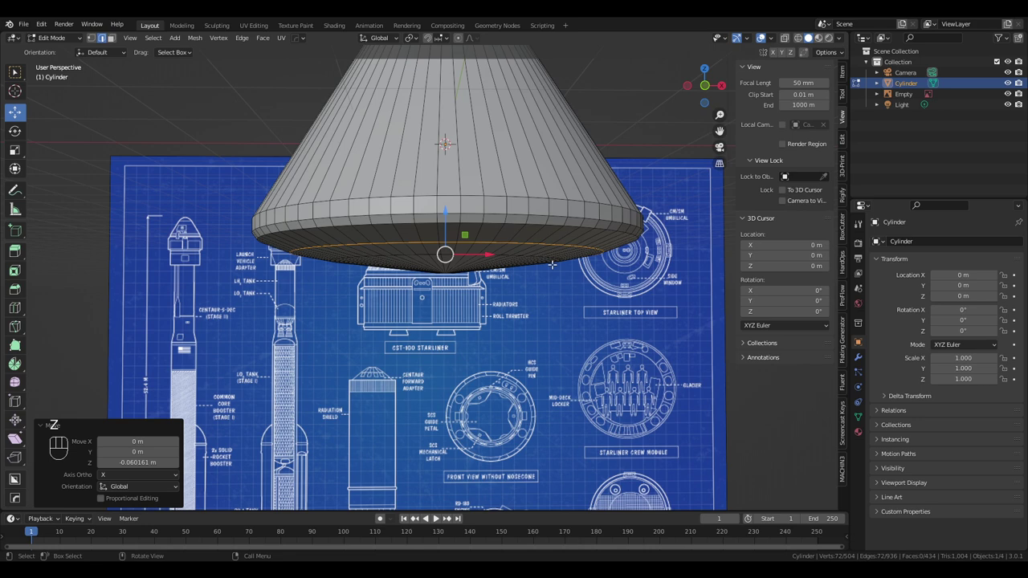
pyautogui.press('KP_5')
pyautogui.press('KP_1')
pyautogui.keyDown('alt'); pyautogui.click(516, 263); pyautogui.keyUp('alt')
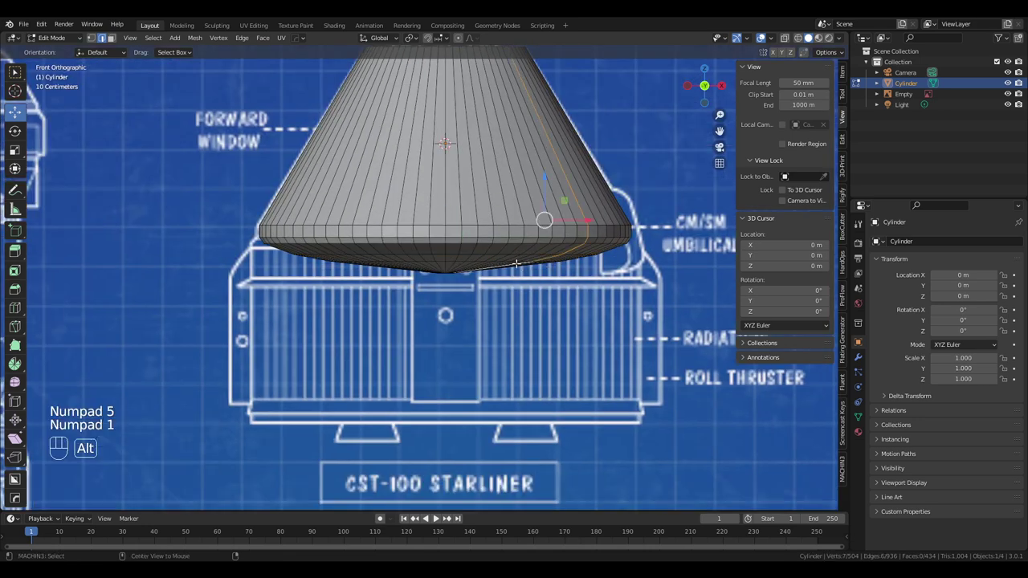
# Select the innermost large edge loop of the underside, lower it slightly along Z and leave Edit Mode
pyautogui.keyDown('alt'); pyautogui.click(504, 262); pyautogui.keyUp('alt')
pyautogui.keyDown('alt'); pyautogui.click(498, 259); pyautogui.keyUp('alt')
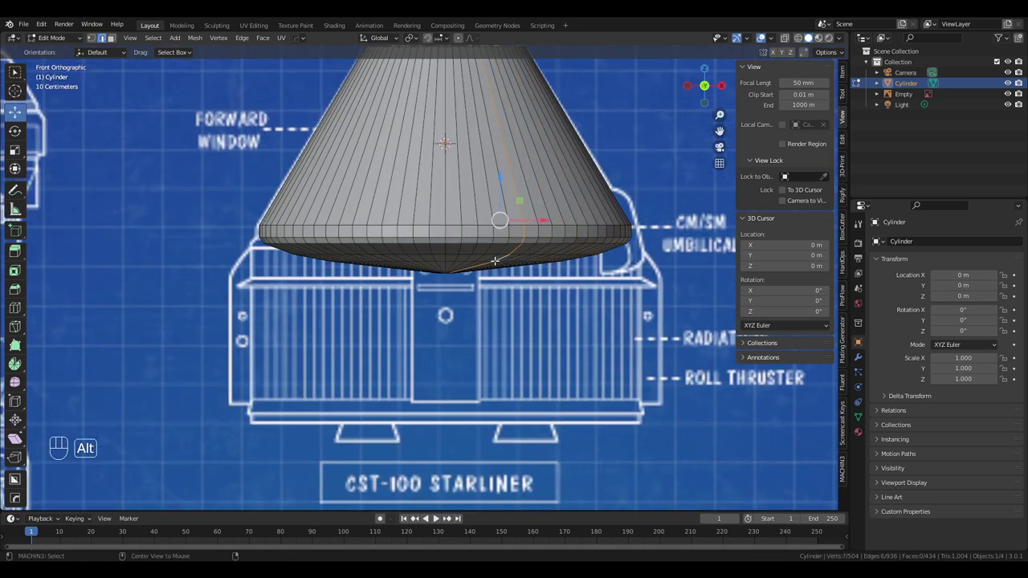
pyautogui.keyDown('alt'); pyautogui.click(484, 262); pyautogui.keyUp('alt')
pyautogui.moveTo(447, 221); pyautogui.dragTo(448, 228)
pyautogui.press('Tab')
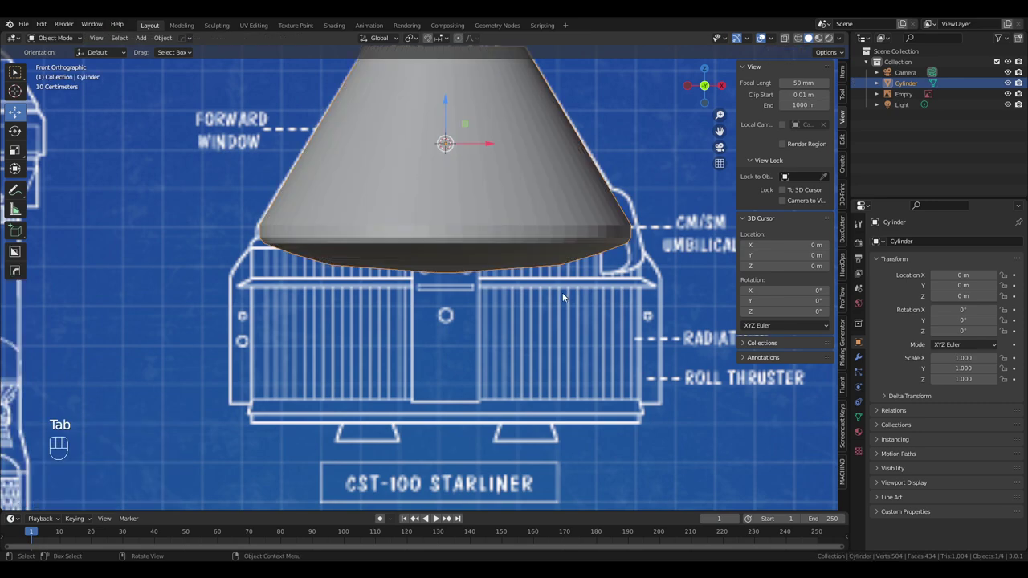
# Inspect the whole capsule from above and below, checking its flat top and underside rings in Edit Mode
pyautogui.scroll(-2, 564, 295)
pyautogui.keyDown('shift'); pyautogui.moveTo(572, 276); pyautogui.dragTo(565, 338, button='middle'); pyautogui.keyUp('shift')
pyautogui.scroll(3, 565, 292)
pyautogui.scroll(-4, 529, 295)
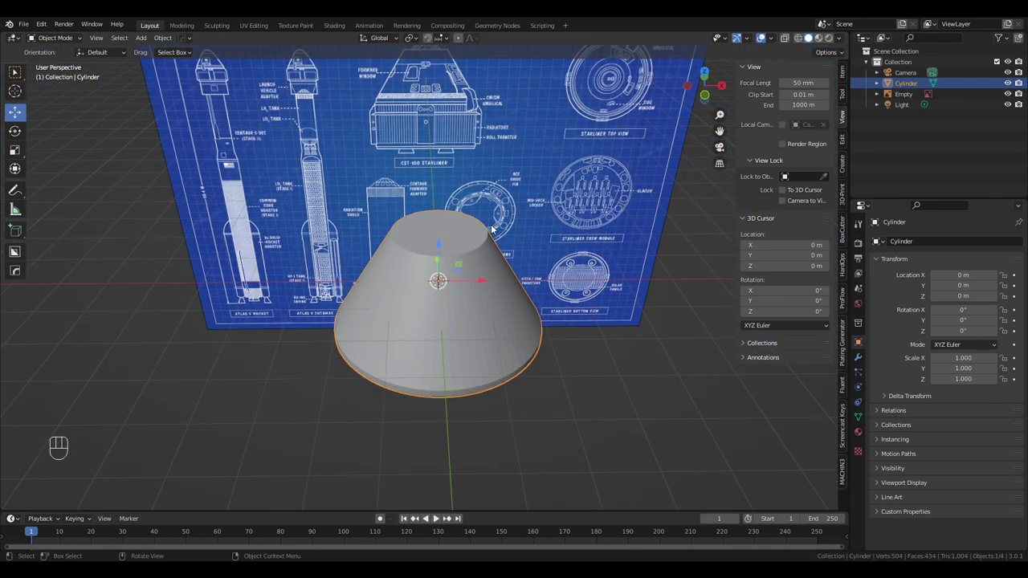
pyautogui.press('Tab')
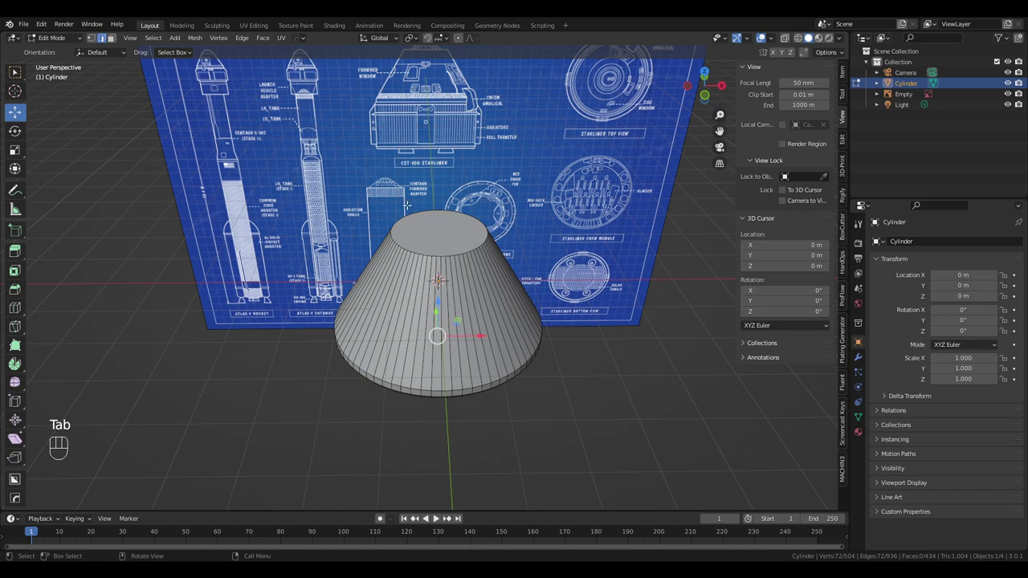
pyautogui.moveTo(504, 226); pyautogui.dragTo(527, 171, button='middle')
pyautogui.moveTo(474, 354); pyautogui.dragTo(478, 275, button='middle')
pyautogui.scroll(4, 478, 274)
pyautogui.scroll(-3, 482, 222)
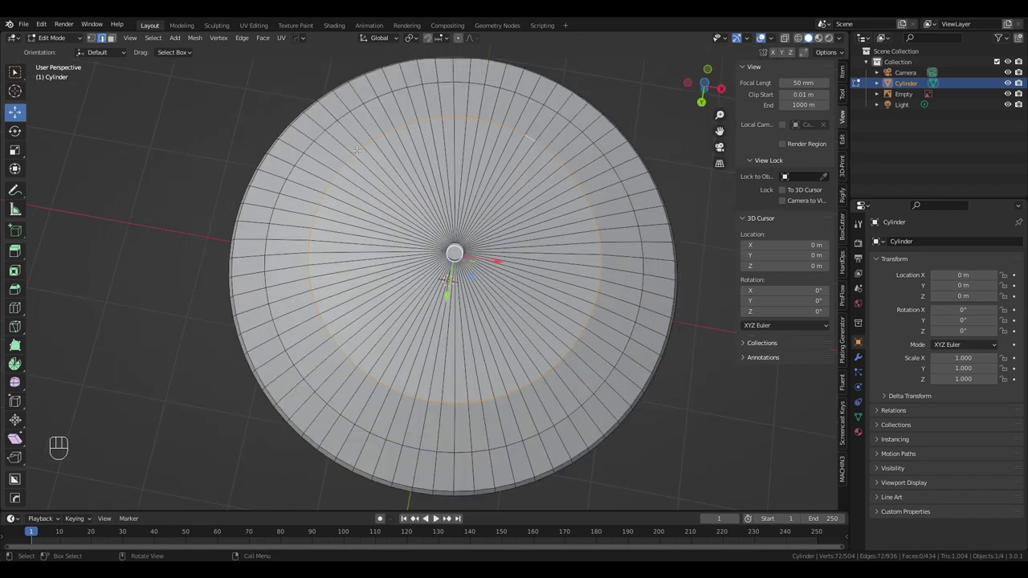
pyautogui.moveTo(497, 232); pyautogui.dragTo(491, 347, button='middle')
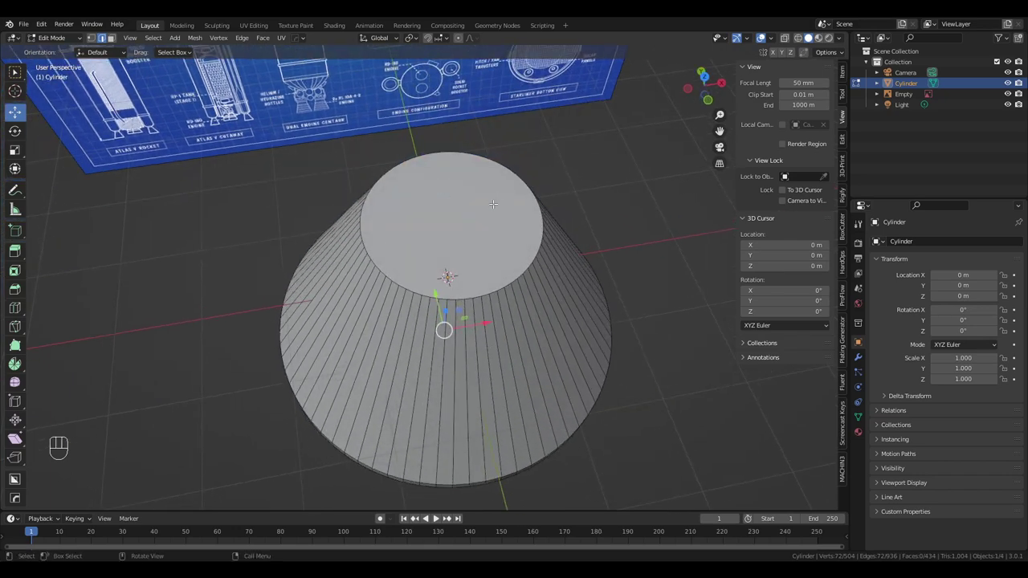
pyautogui.moveTo(493, 207); pyautogui.dragTo(479, 197, button='middle')
pyautogui.scroll(2, 479, 197)
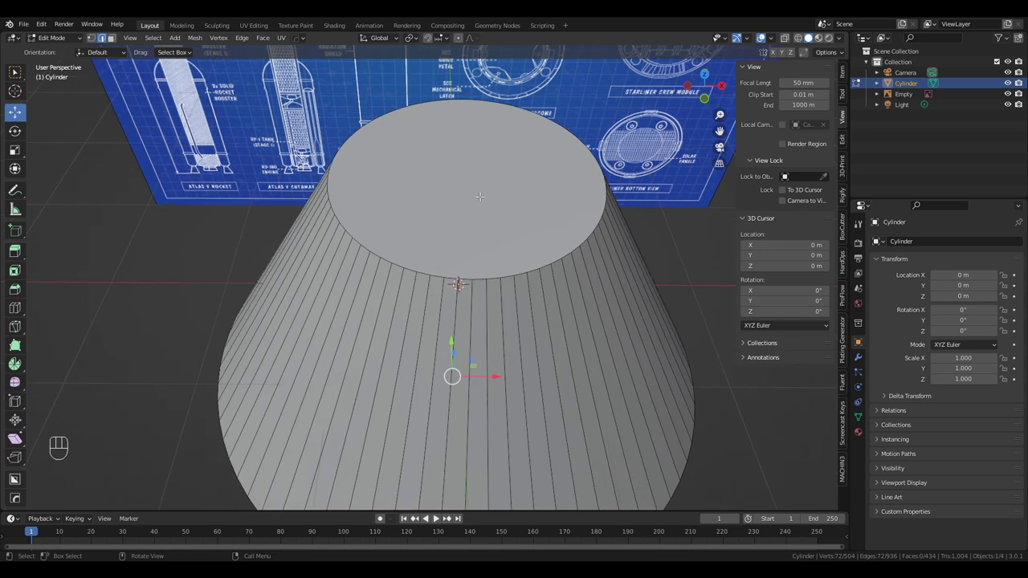
# Deselect everything, then duplicate the capsule's flat top face in place and separate the copy into its own object
pyautogui.hotkey('alt', 'a')
pyautogui.scroll(-3, 486, 211)
pyautogui.moveTo(490, 196); pyautogui.dragTo(442, 88, button='middle')
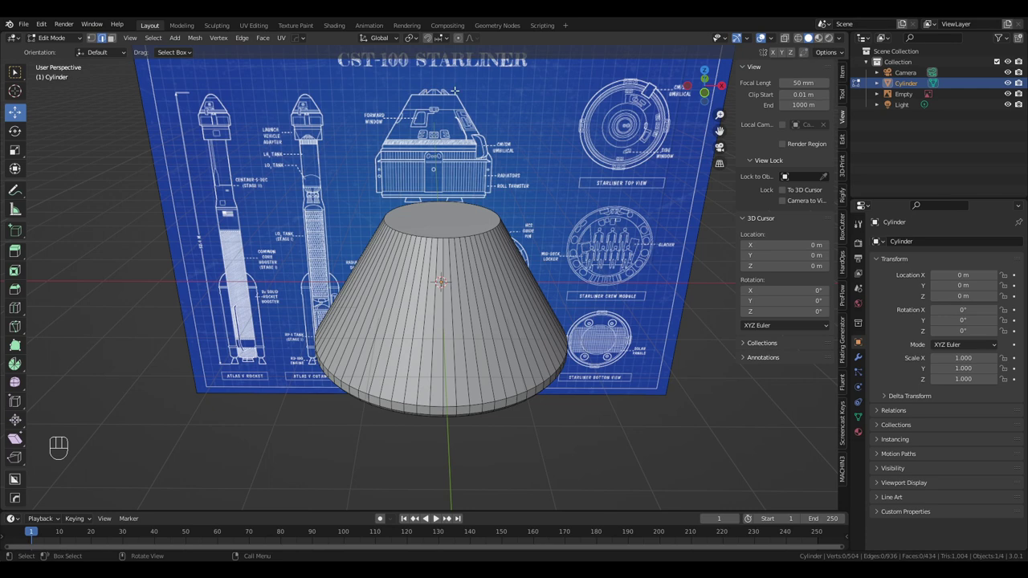
pyautogui.moveTo(449, 112); pyautogui.dragTo(454, 149, button='middle')
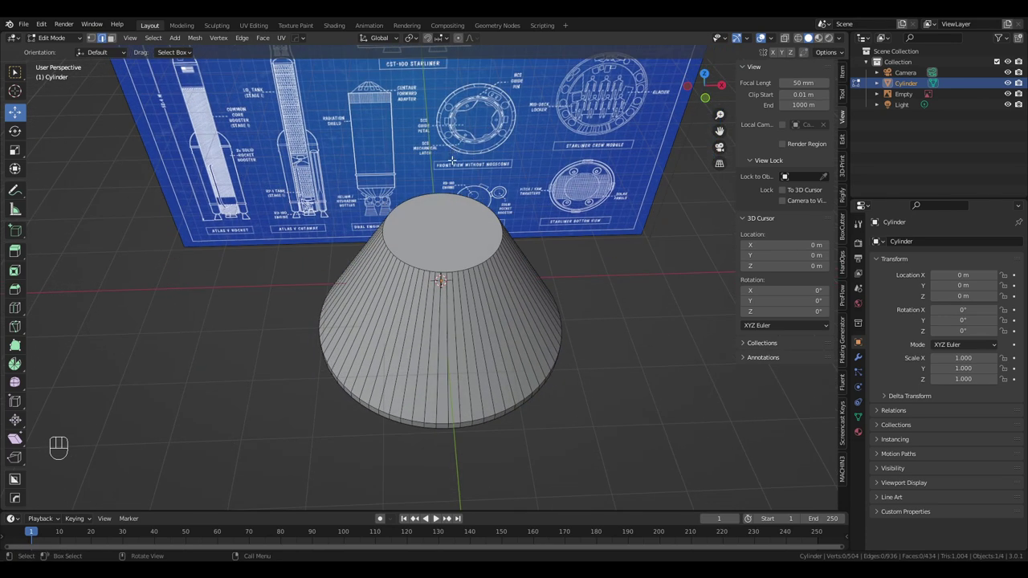
pyautogui.scroll(2, 451, 159)
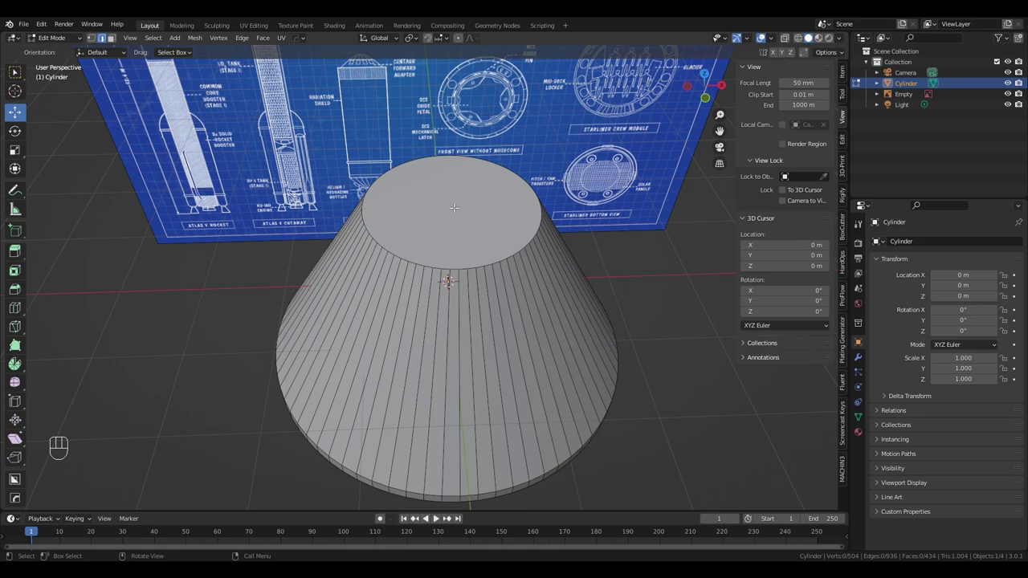
pyautogui.press('3')
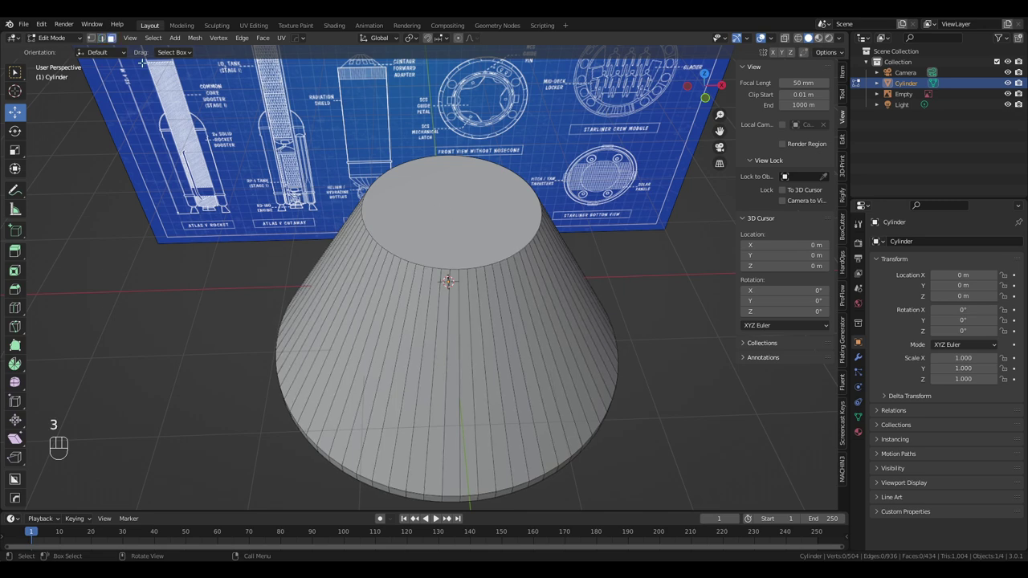
pyautogui.click(485, 218)
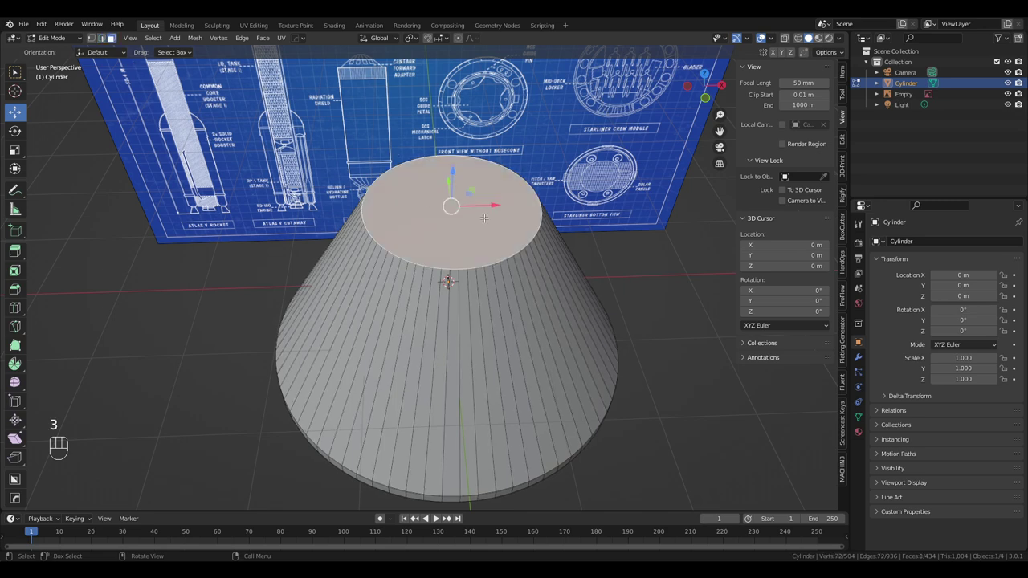
pyautogui.hotkey('shift', 'd')
pyautogui.rightClick(561, 259)
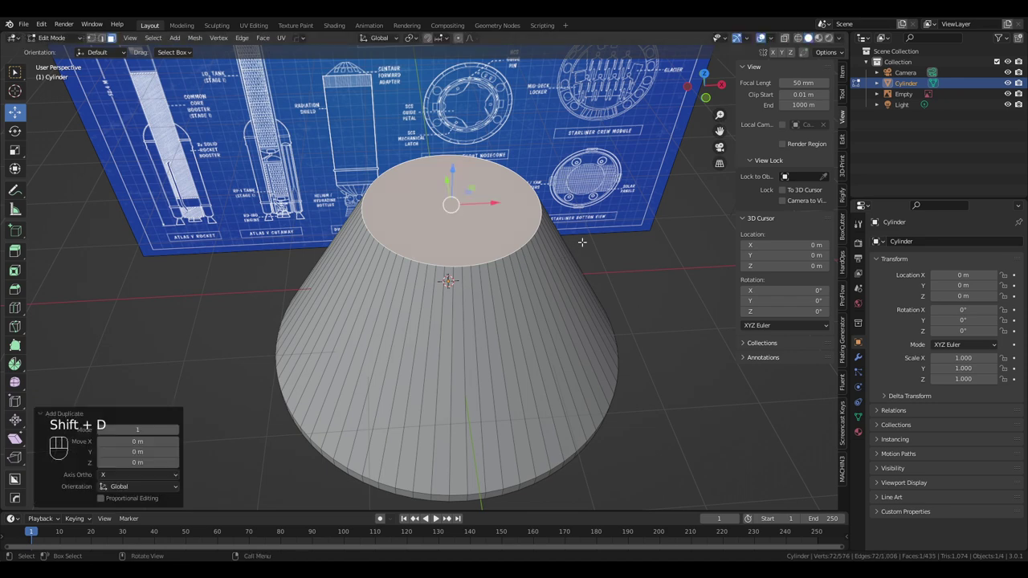
pyautogui.press('p')
pyautogui.click(616, 213)
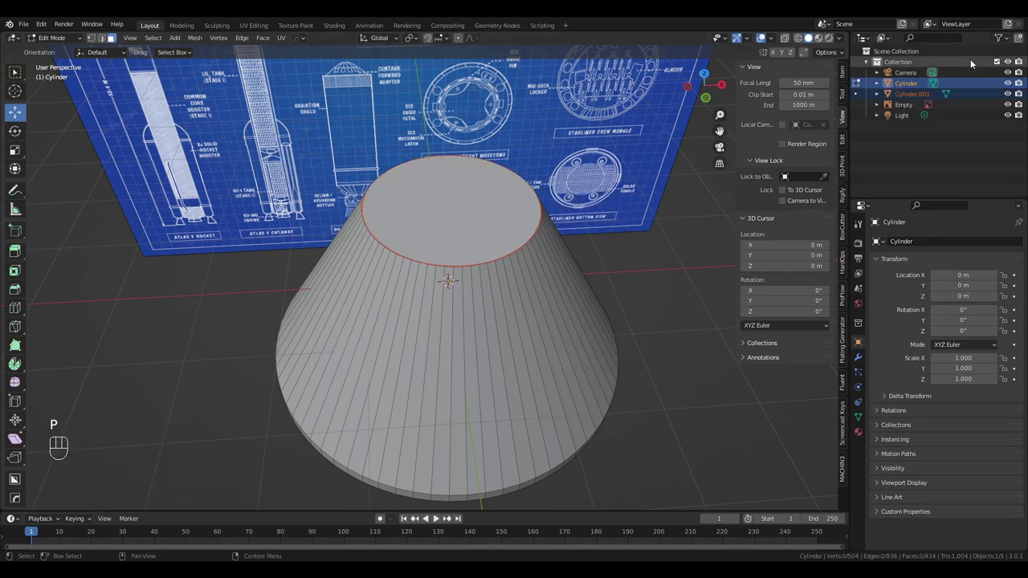
# Hide the capsule body to check the separated top disc, and show the body again
pyautogui.click(1007, 84)
pyautogui.moveTo(427, 315); pyautogui.dragTo(450, 277, button='middle')
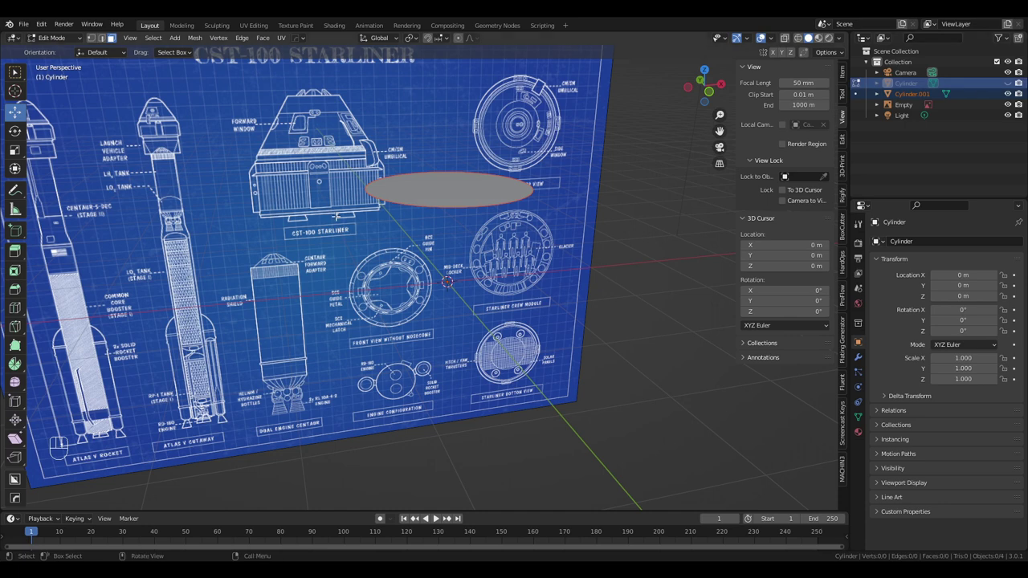
pyautogui.click(1009, 83)
pyautogui.moveTo(550, 252); pyautogui.dragTo(551, 276, button='middle')
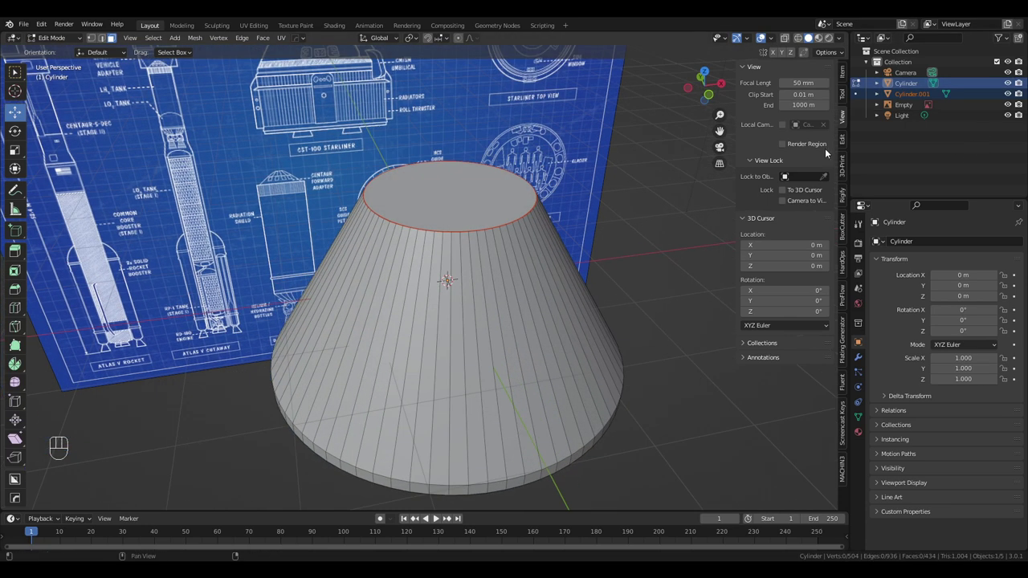
# Switch editing from the capsule body to the separated top disc and view it in front orthographic view
pyautogui.click(904, 94)
pyautogui.press('Tab')
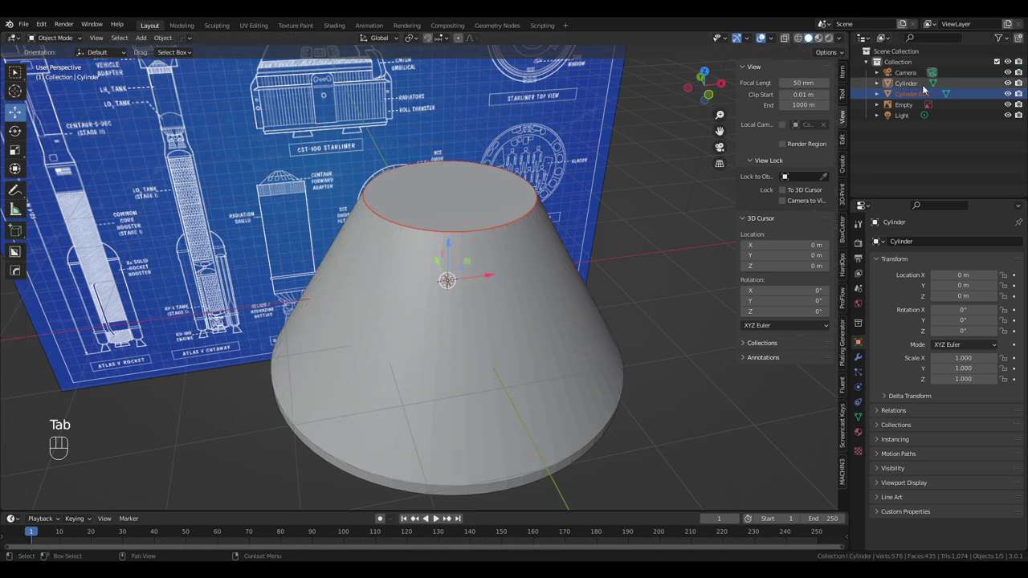
pyautogui.click(907, 93)
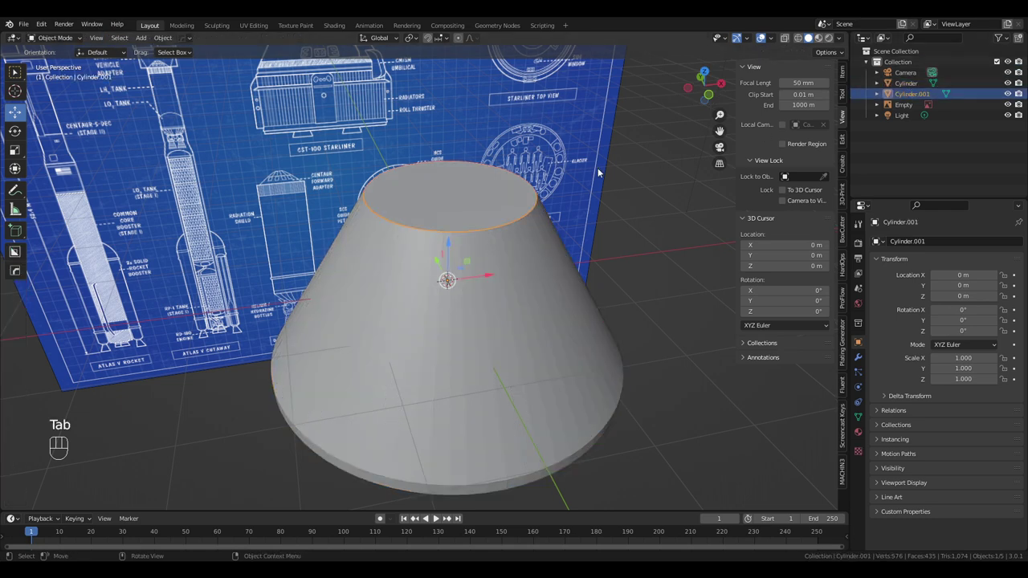
pyautogui.press('KP_5')
pyautogui.press('KP_1')
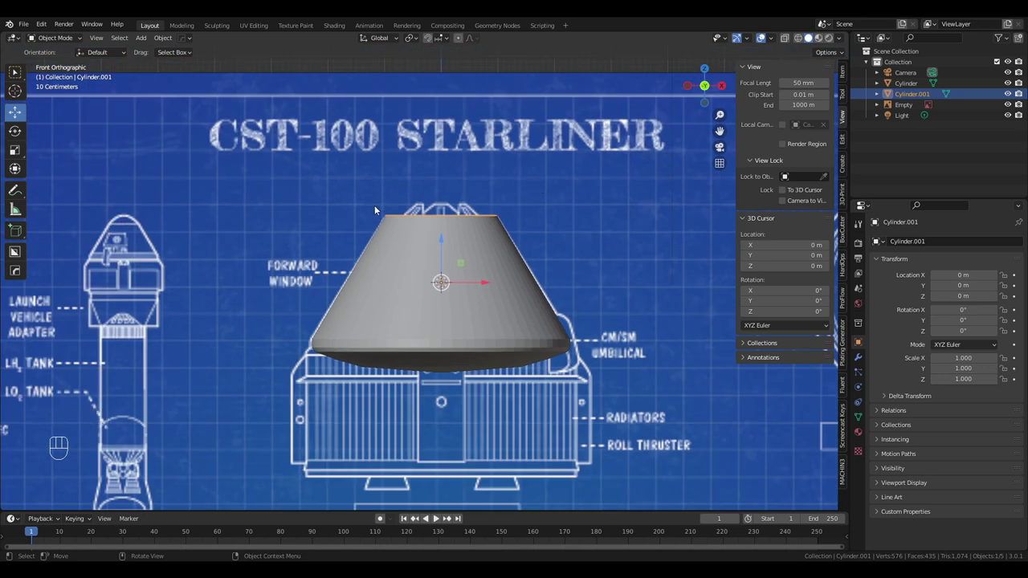
pyautogui.press('e')
pyautogui.press('Tab')
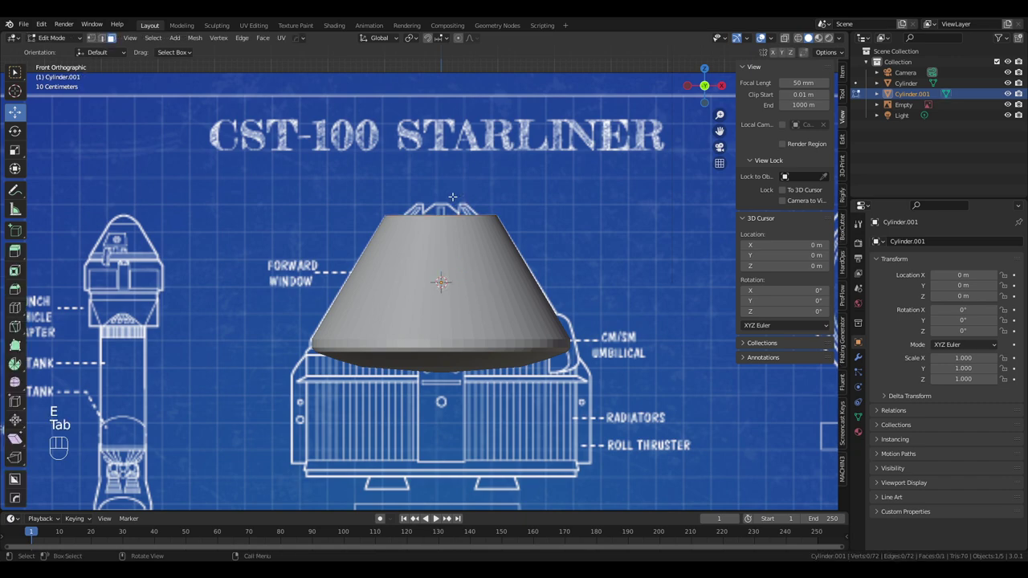
# Select the disc's face, extrude it about 0.5 m upward and scale it to 0.062 to form a cone
pyautogui.moveTo(455, 196); pyautogui.dragTo(466, 230, button='middle')
pyautogui.click(466, 229)
pyautogui.press('KP_5')
pyautogui.press('KP_1')
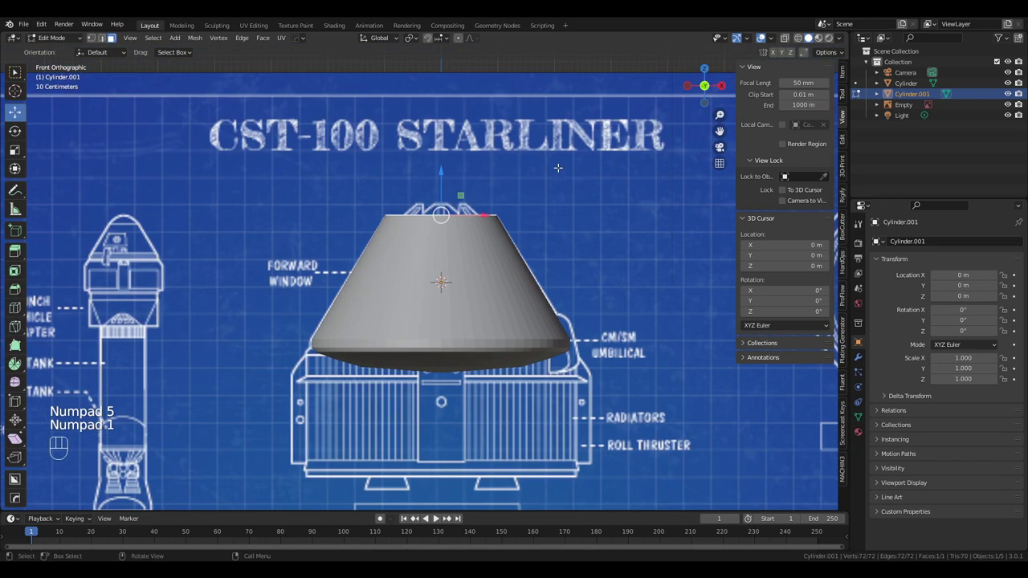
pyautogui.press('e')
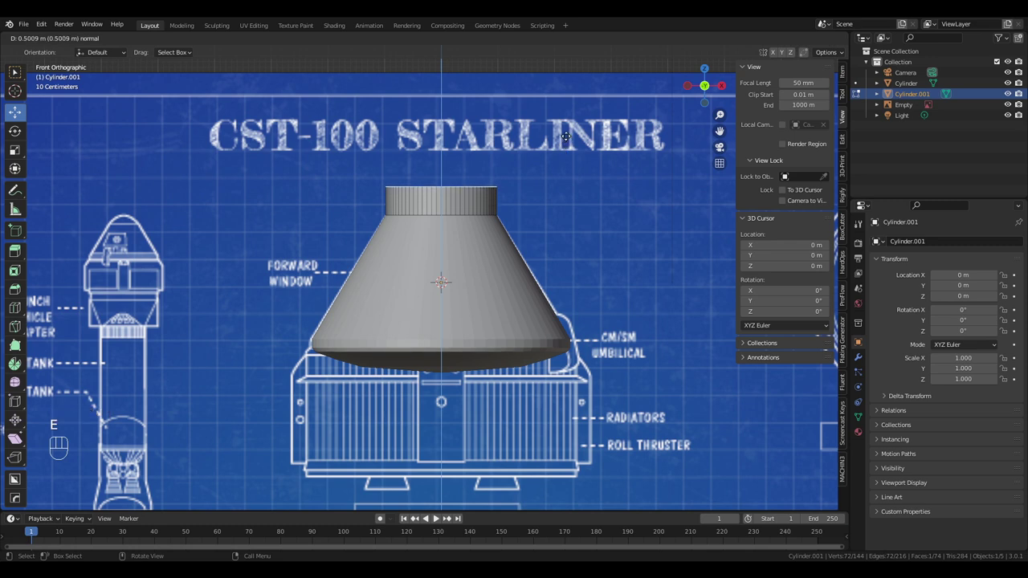
pyautogui.click(566, 138)
pyautogui.press('s')
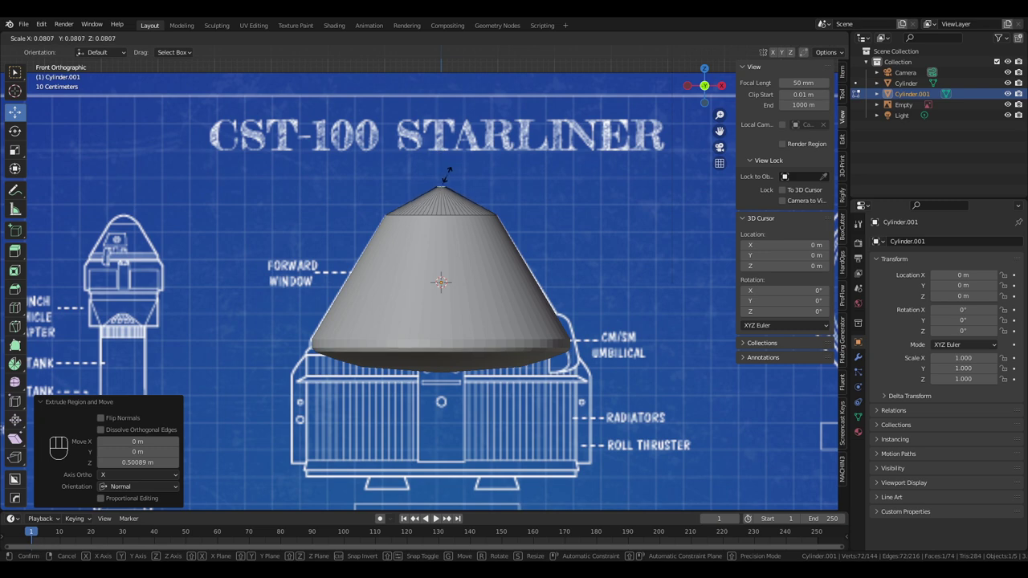
pyautogui.click(442, 184)
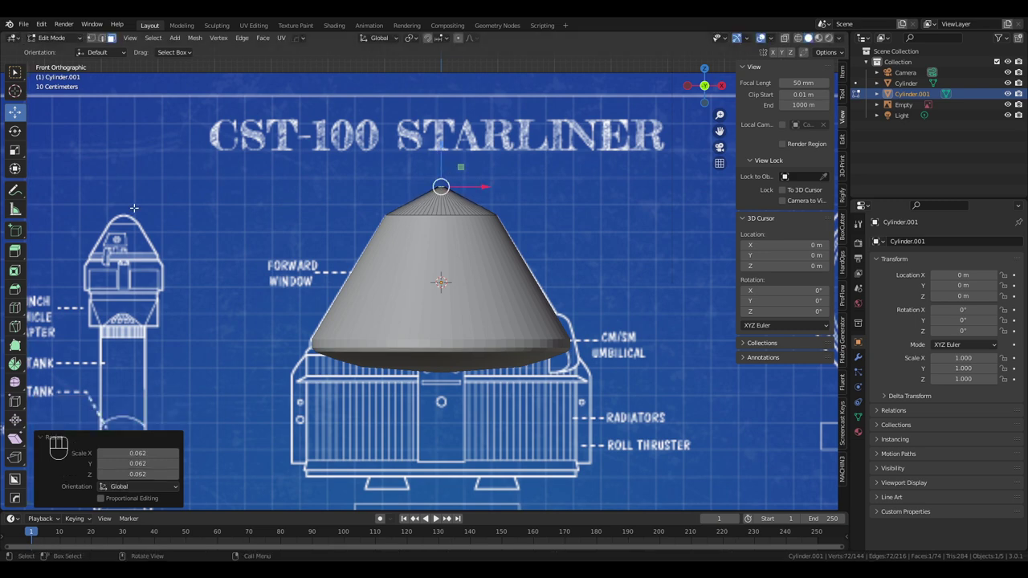
# Add an edge loop around the cone's middle scaled by 1.347, and another below it scaled slightly outward by about 1.05
pyautogui.click(14, 308)
pyautogui.click(469, 182)
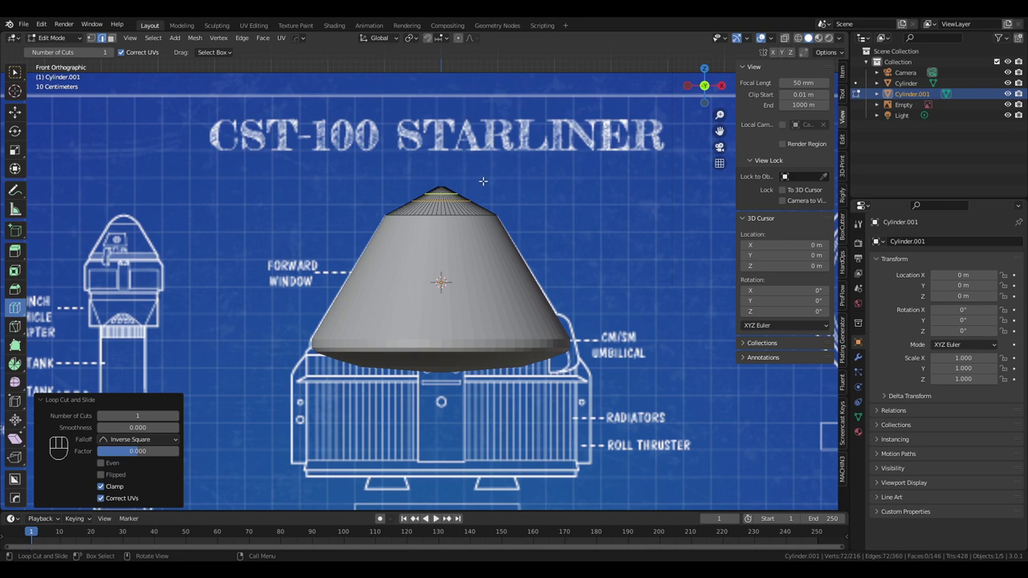
pyautogui.press('s')
pyautogui.click(510, 183)
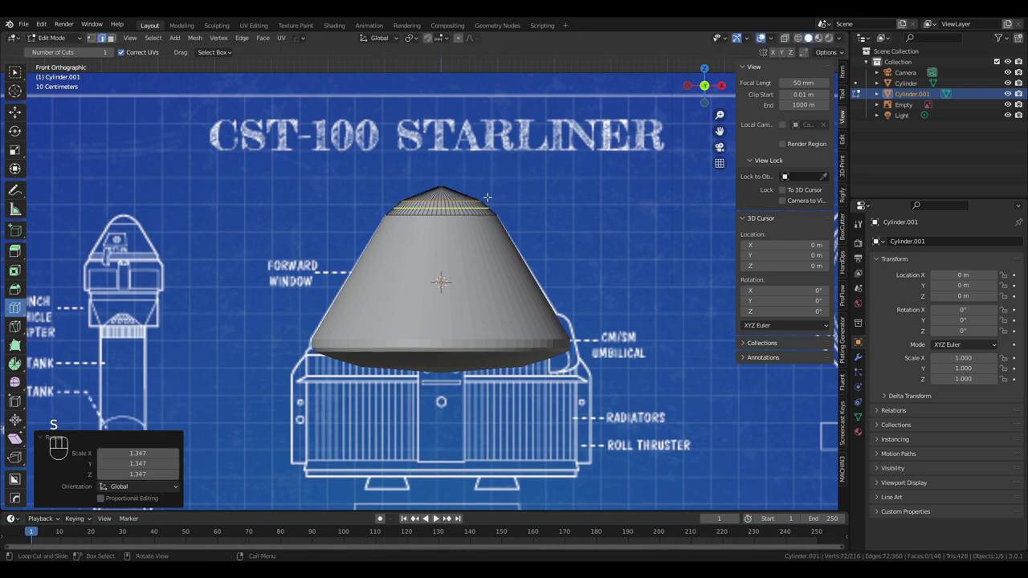
pyautogui.click(490, 196)
pyautogui.press('s')
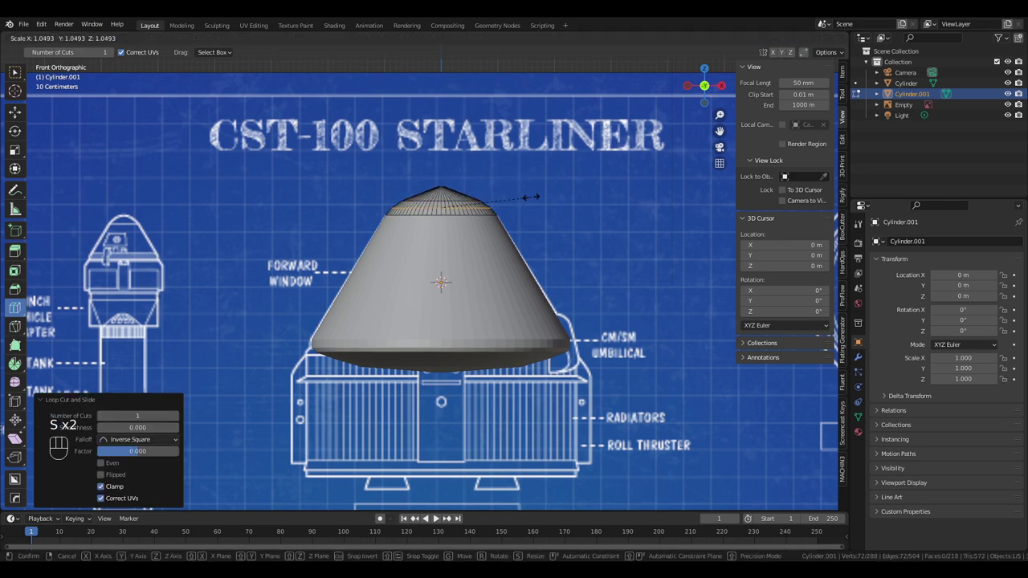
pyautogui.click(531, 197)
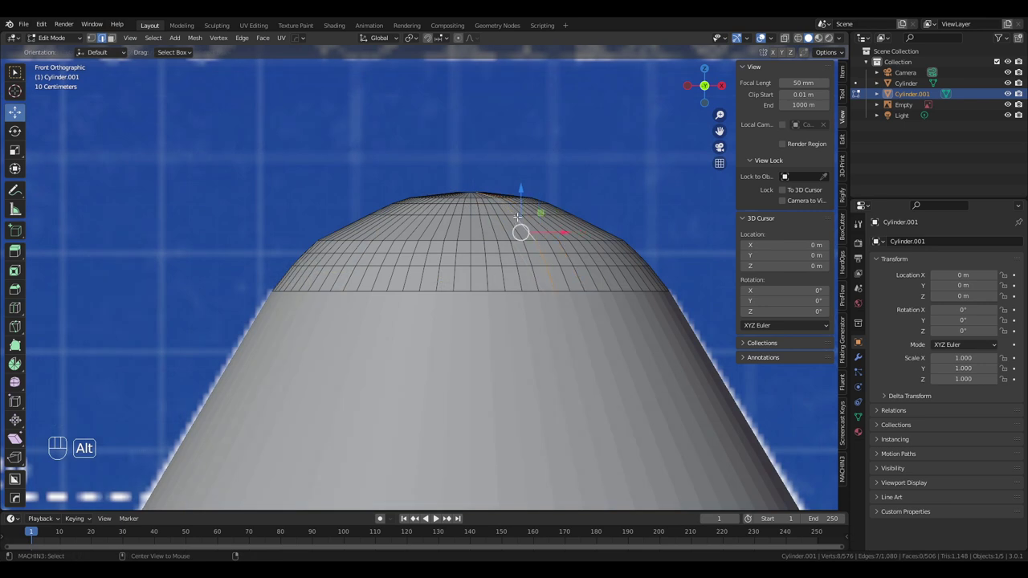
# Slide the upper-middle edge loop of the nose cap downward by a factor of 0.235 and scale it by about 1.10
pyautogui.keyDown('alt'); pyautogui.click(518, 217); pyautogui.keyUp('alt')
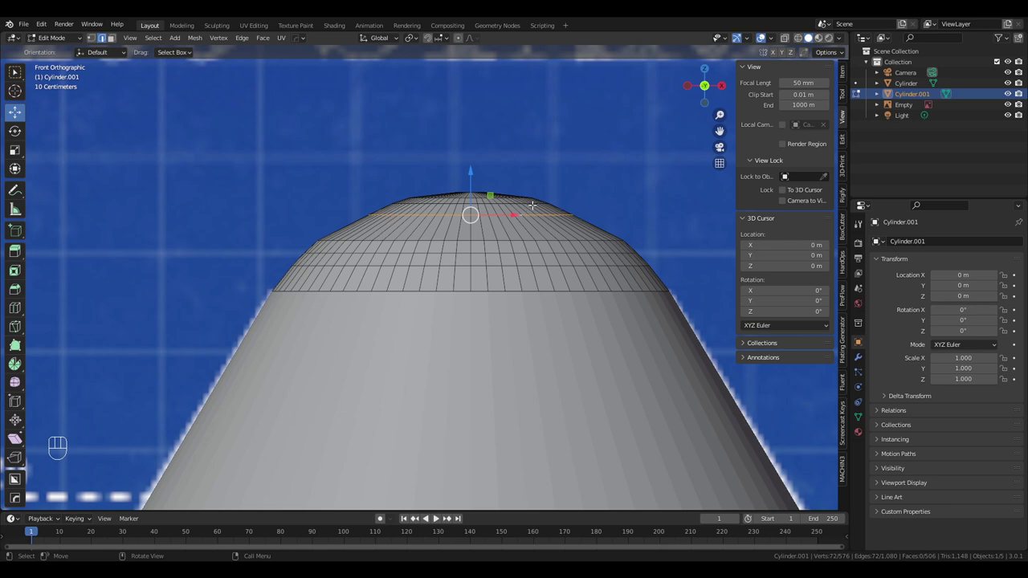
pyautogui.press('g')
pyautogui.press('g')
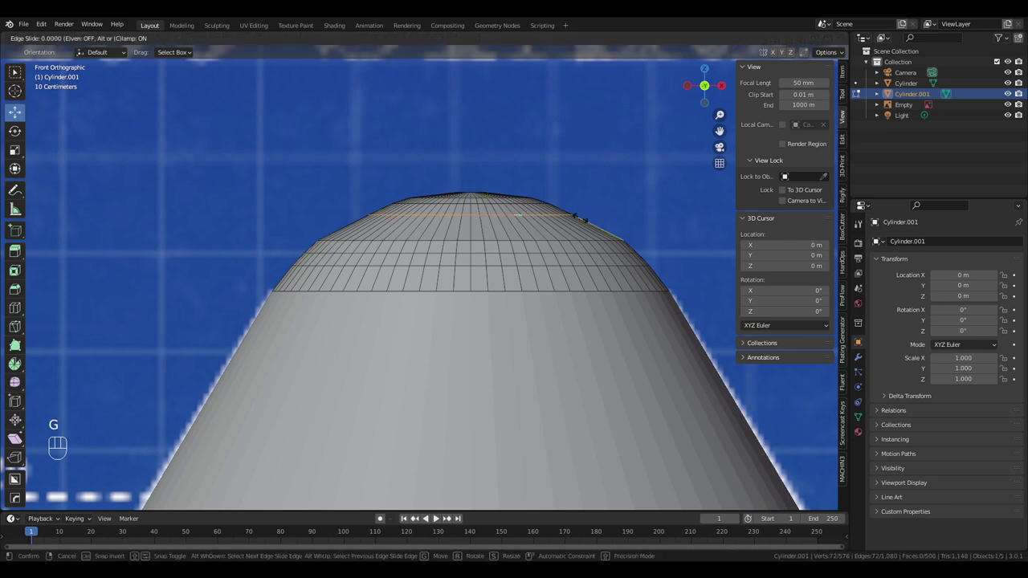
pyautogui.click(589, 225)
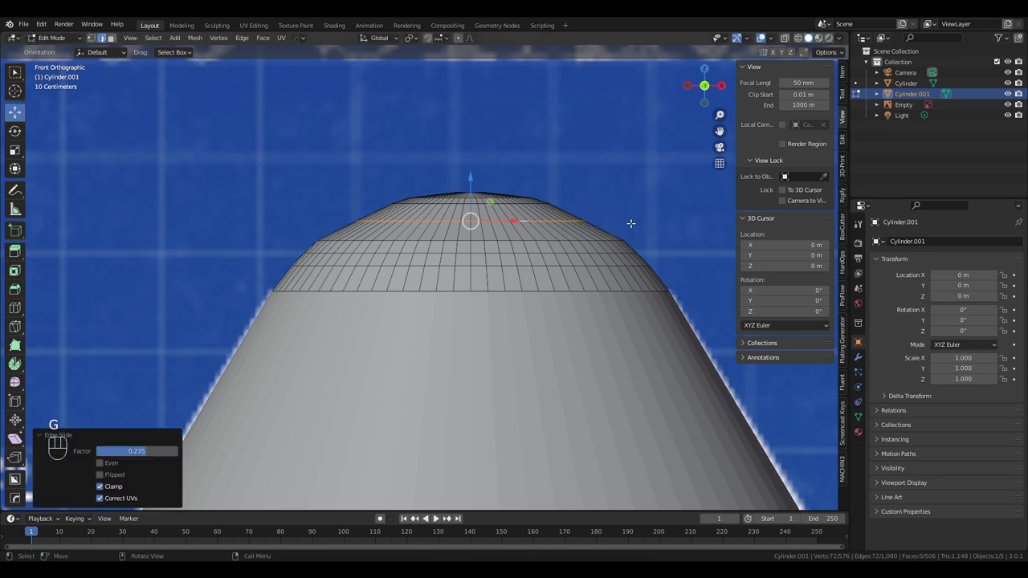
pyautogui.press('s')
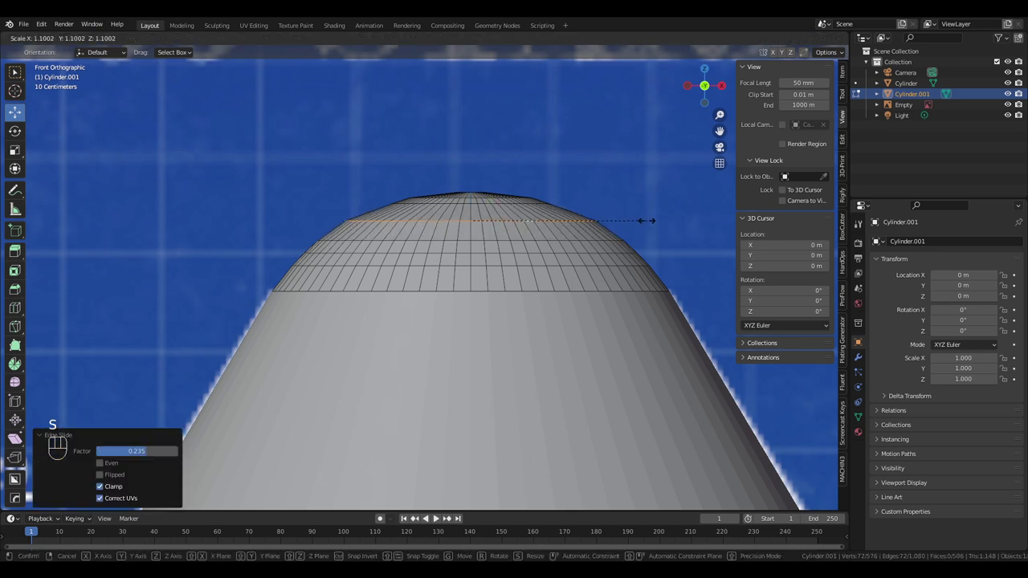
pyautogui.click(646, 221)
# Slide the next edge loop up, close to the cap's tip, down by a factor of 0.149 and scale it by 1.098
pyautogui.keyDown('alt'); pyautogui.click(516, 203); pyautogui.keyUp('alt')
pyautogui.keyDown('alt'); pyautogui.click(503, 203); pyautogui.keyUp('alt')
pyautogui.press('g')
pyautogui.press('g')
pyautogui.click(630, 234)
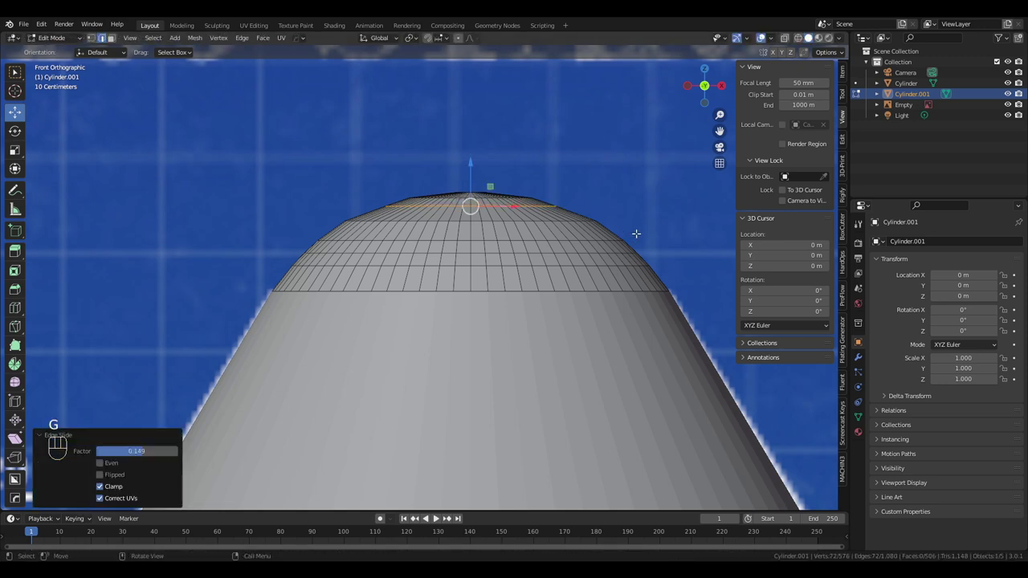
pyautogui.press('s')
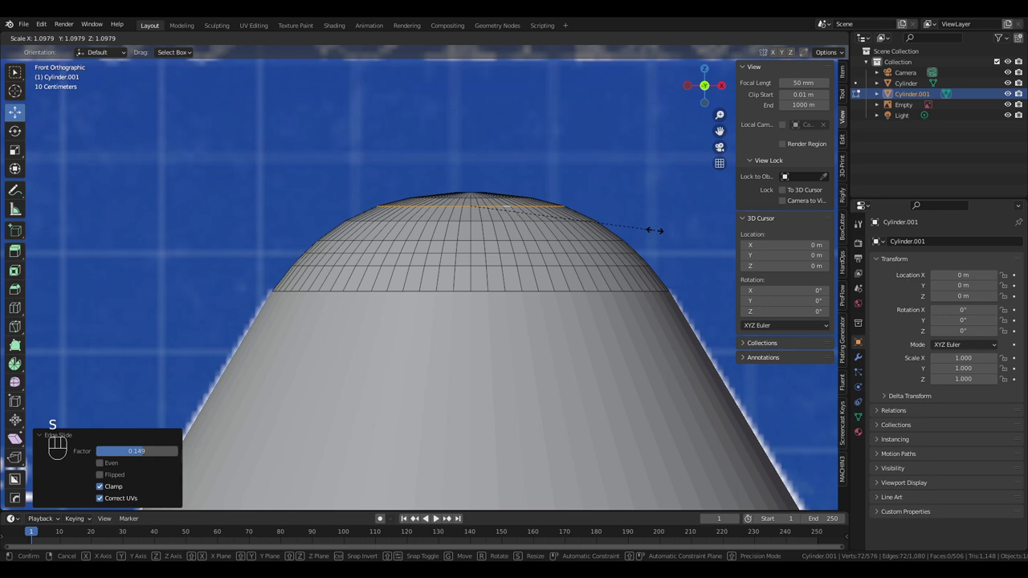
pyautogui.click(655, 231)
pyautogui.scroll(-5, 657, 221)
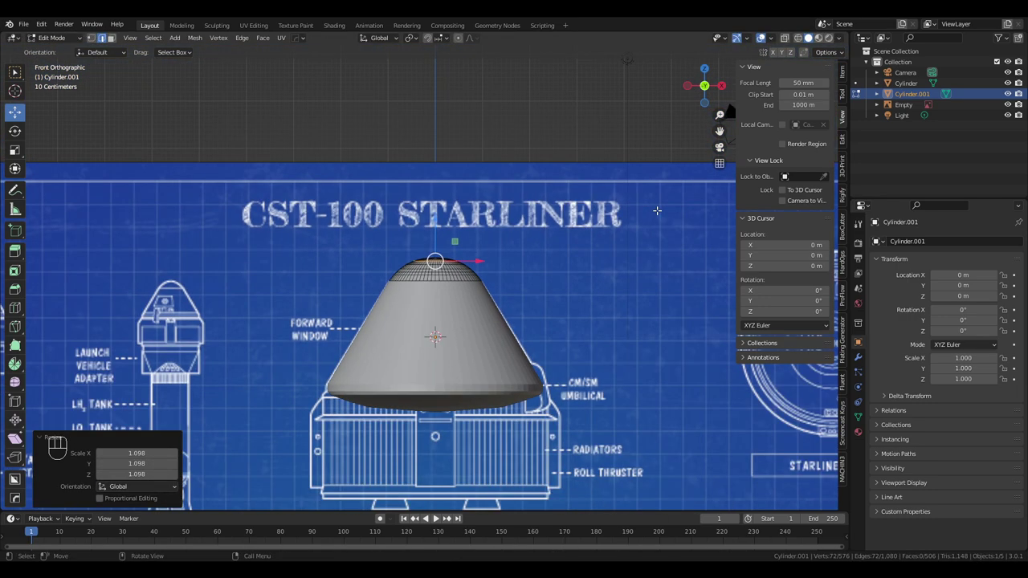
# Select the small face at the nose cap's tip and move it up about 0.044 m along Z
pyautogui.press('Tab')
pyautogui.scroll(-2, 657, 211)
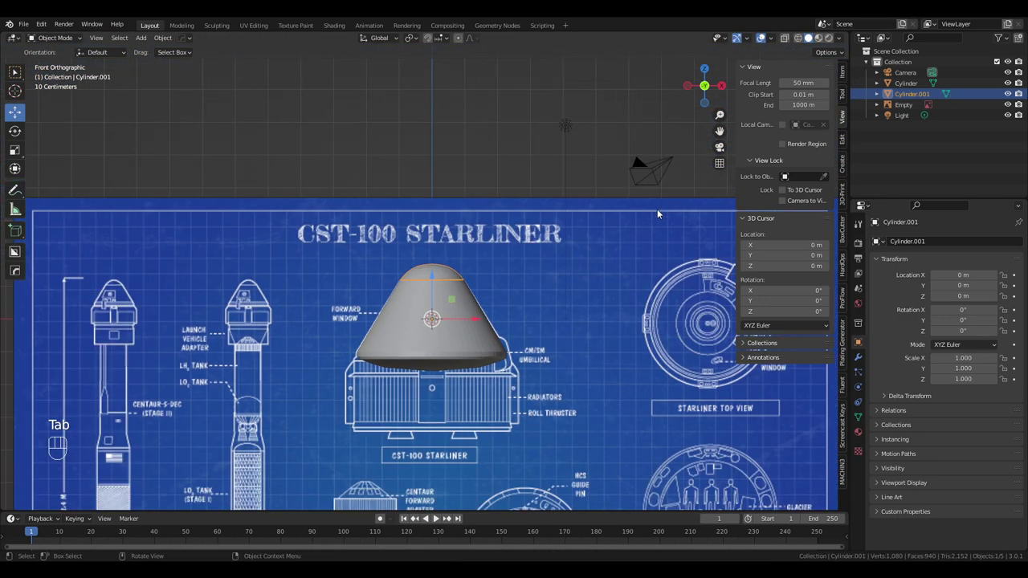
pyautogui.scroll(1, 169, 293)
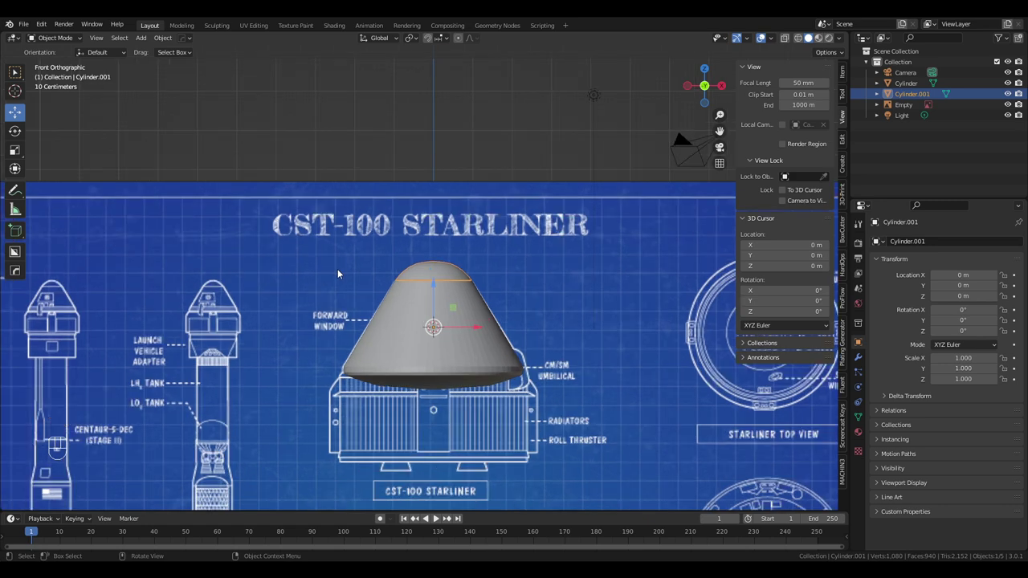
pyautogui.scroll(7, 580, 246)
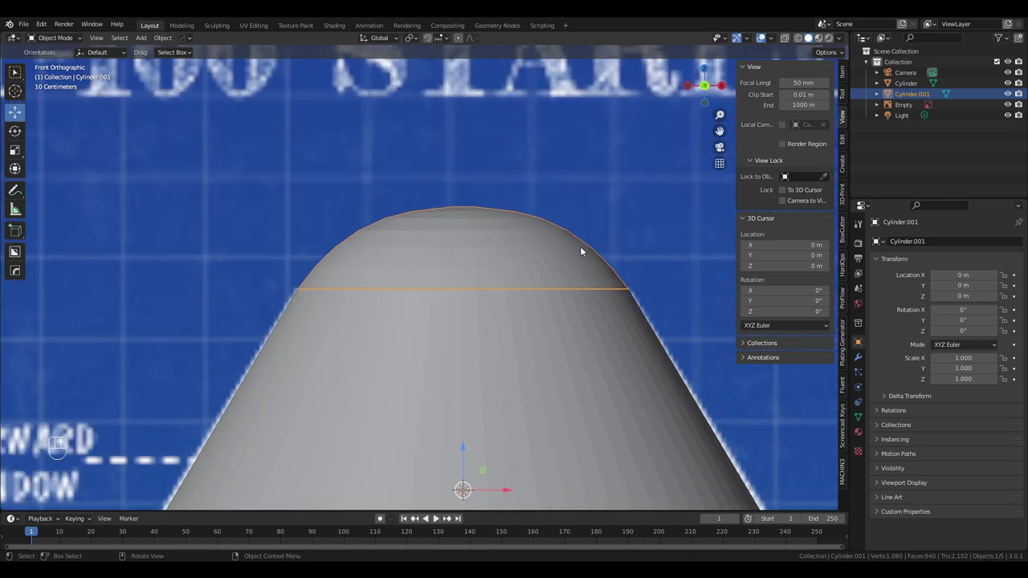
pyautogui.press('Tab')
pyautogui.moveTo(514, 219); pyautogui.dragTo(469, 207, button='middle')
pyautogui.press('3')
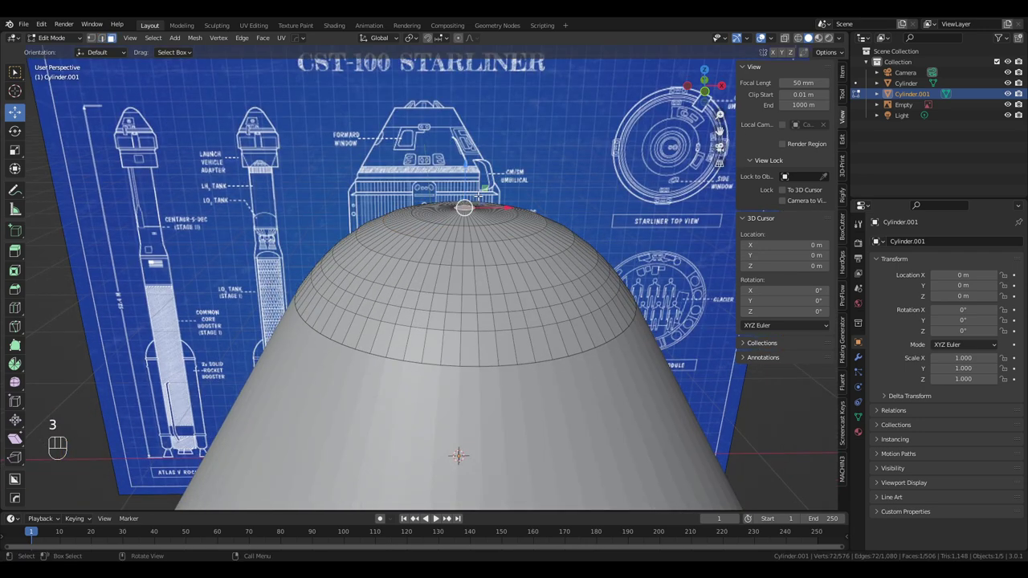
pyautogui.press('KP_5')
pyautogui.press('KP_1')
pyautogui.moveTo(462, 165); pyautogui.dragTo(465, 155)
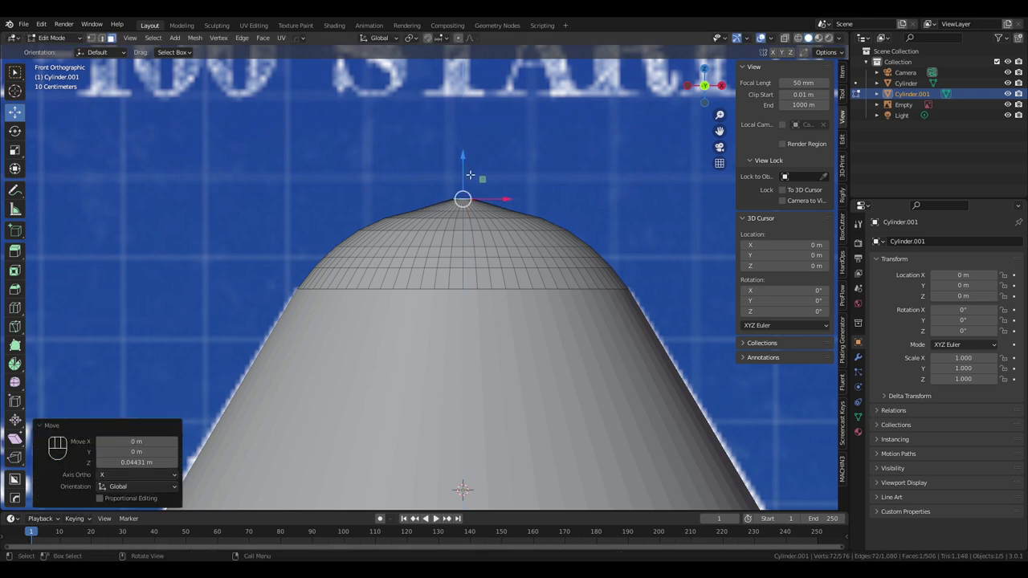
# Adjust the heights of the cap's edge loops below the tip to round the dome, raising the second loop about 0.019 m
pyautogui.keyDown('alt'); pyautogui.doubleClick(466, 211); pyautogui.keyUp('alt')
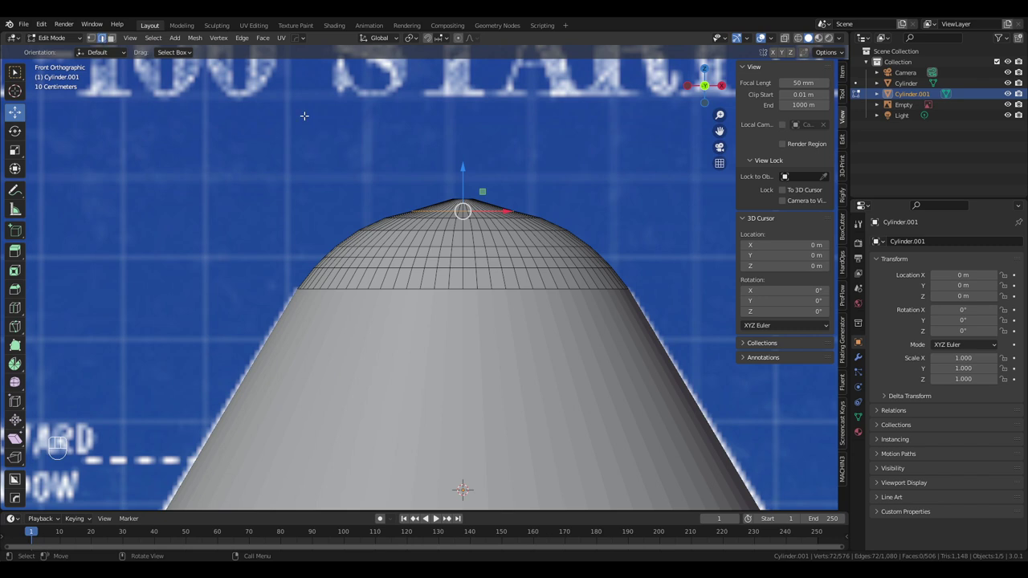
pyautogui.moveTo(464, 169); pyautogui.dragTo(465, 168)
pyautogui.keyDown('alt'); pyautogui.click(482, 218); pyautogui.keyUp('alt')
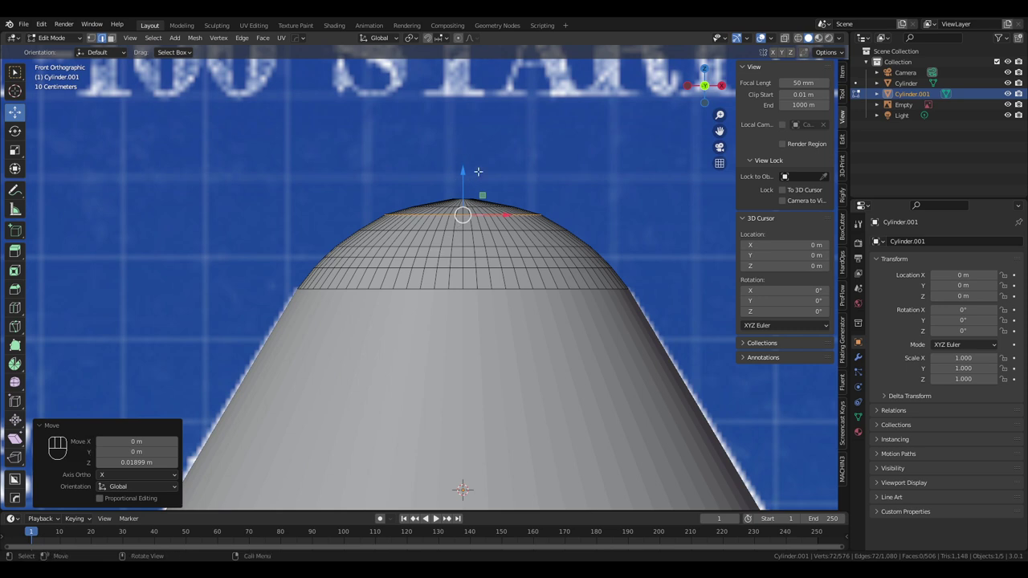
pyautogui.press('alt')
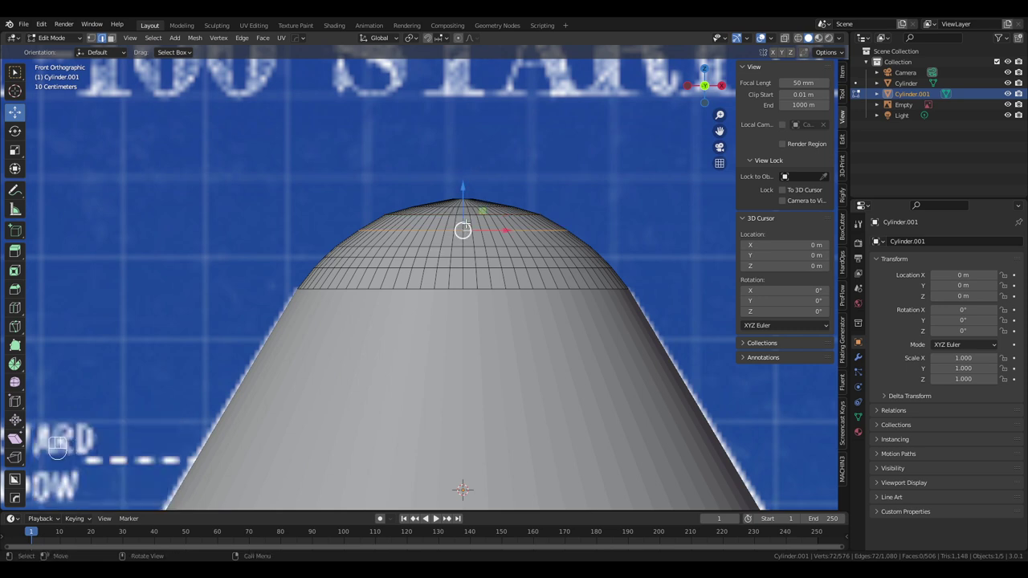
pyautogui.moveTo(463, 191)
pyautogui.mouseDown()
pyautogui.moveTo(465, 182)
pyautogui.moveTo(464, 211)
pyautogui.mouseUp()
pyautogui.keyDown('alt'); pyautogui.click(466, 249); pyautogui.keyUp('alt')
pyautogui.keyDown('alt'); pyautogui.click(482, 254); pyautogui.keyUp('alt')
# Shade the nose cap smooth and enable Auto Smooth at 30° for it
pyautogui.scroll(-6, 555, 215)
pyautogui.press('Tab')
pyautogui.moveTo(556, 218); pyautogui.dragTo(566, 280, button='middle')
pyautogui.scroll(-2, 547, 195)
pyautogui.scroll(4, 546, 204)
pyautogui.scroll(1, 545, 204)
pyautogui.scroll(-2, 566, 281)
pyautogui.rightClick(508, 294)
pyautogui.click(507, 294)
pyautogui.moveTo(592, 316); pyautogui.dragTo(641, 247, button='middle')
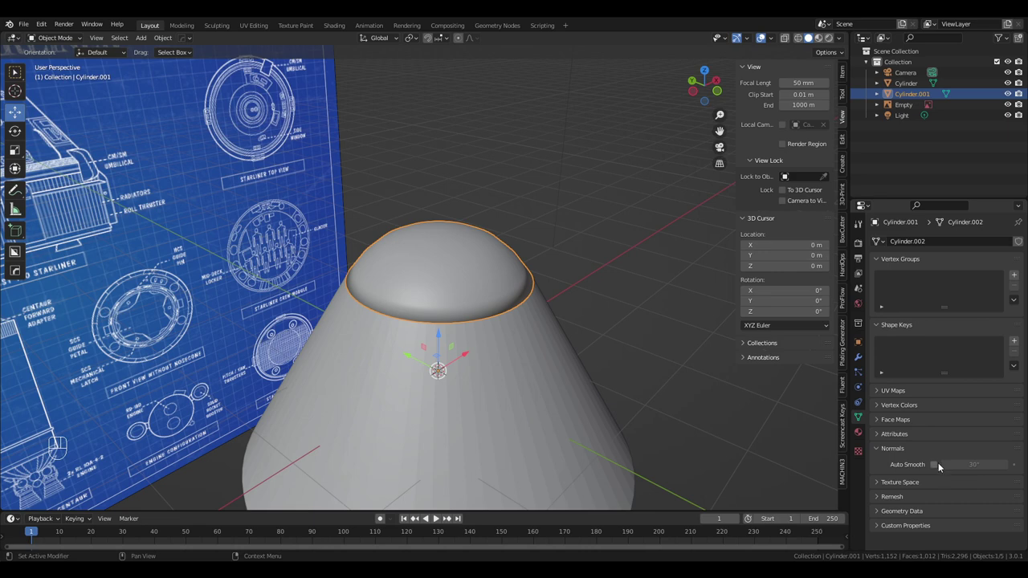
pyautogui.click(934, 465)
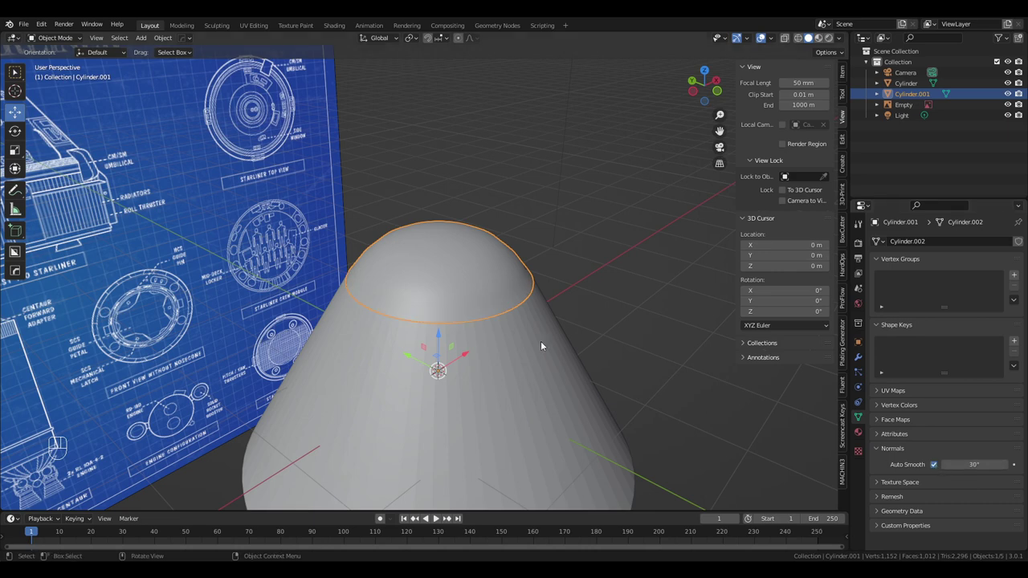
# Shade the tapered capsule body smooth and enable Auto Smooth at 30° for it
pyautogui.keyDown('shift'); pyautogui.moveTo(540, 341); pyautogui.dragTo(554, 224, button='middle'); pyautogui.keyUp('shift')
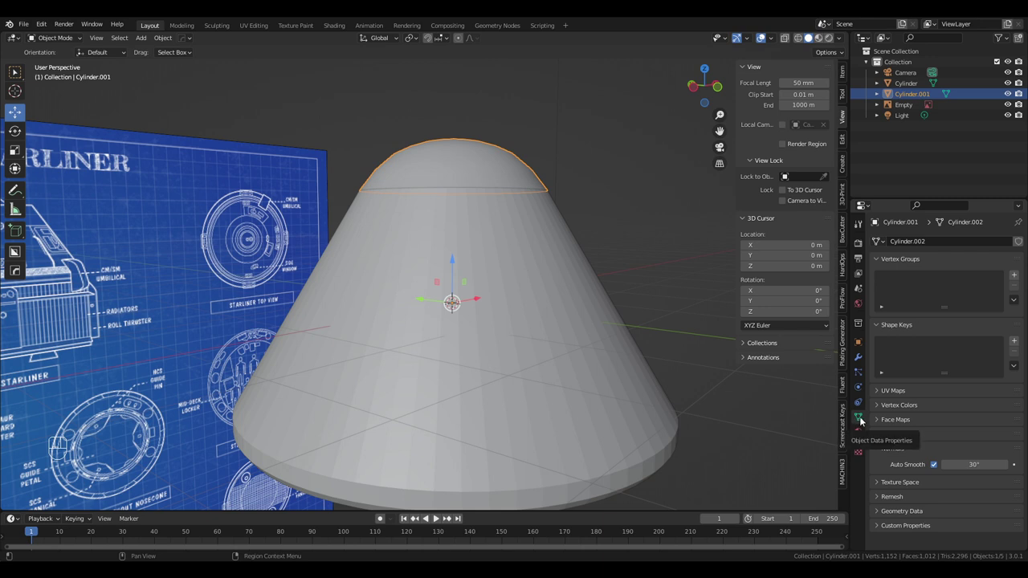
pyautogui.click(474, 339)
pyautogui.rightClick(506, 333)
pyautogui.click(549, 327)
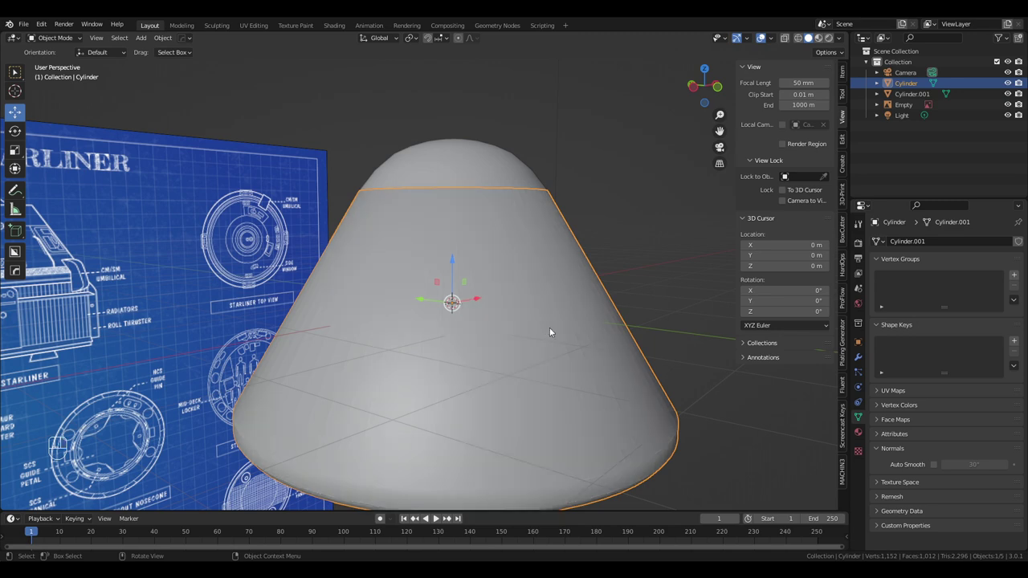
pyautogui.click(933, 465)
pyautogui.moveTo(687, 433)
pyautogui.mouseDown(button='middle')
pyautogui.moveTo(555, 375)
pyautogui.moveTo(545, 359)
pyautogui.moveTo(565, 407)
pyautogui.moveTo(482, 400)
pyautogui.mouseUp(button='middle')
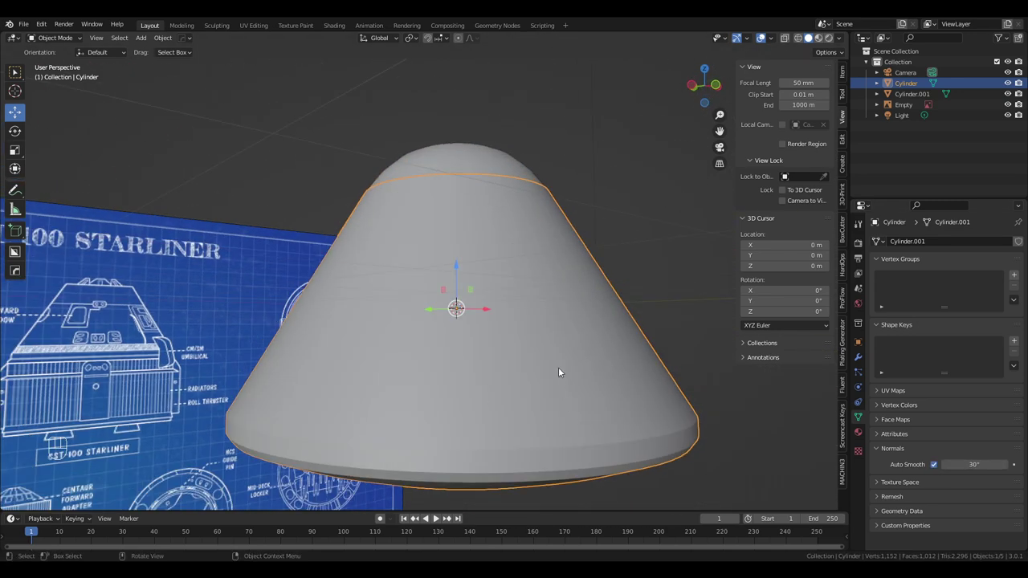
# Open the capsule body for face editing in the front view, displayed as a see-through wireframe
pyautogui.press('KP_5')
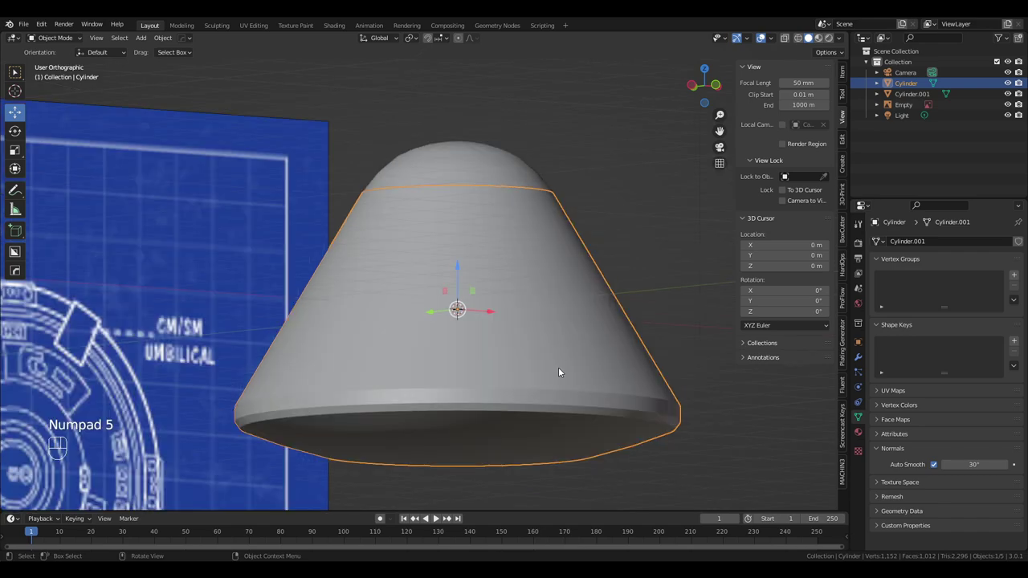
pyautogui.moveTo(551, 291); pyautogui.dragTo(532, 182, button='middle')
pyautogui.scroll(-5, 543, 312)
pyautogui.press('KP_1')
pyautogui.scroll(5, 526, 300)
pyautogui.press('Tab')
pyautogui.scroll(-3, 531, 169)
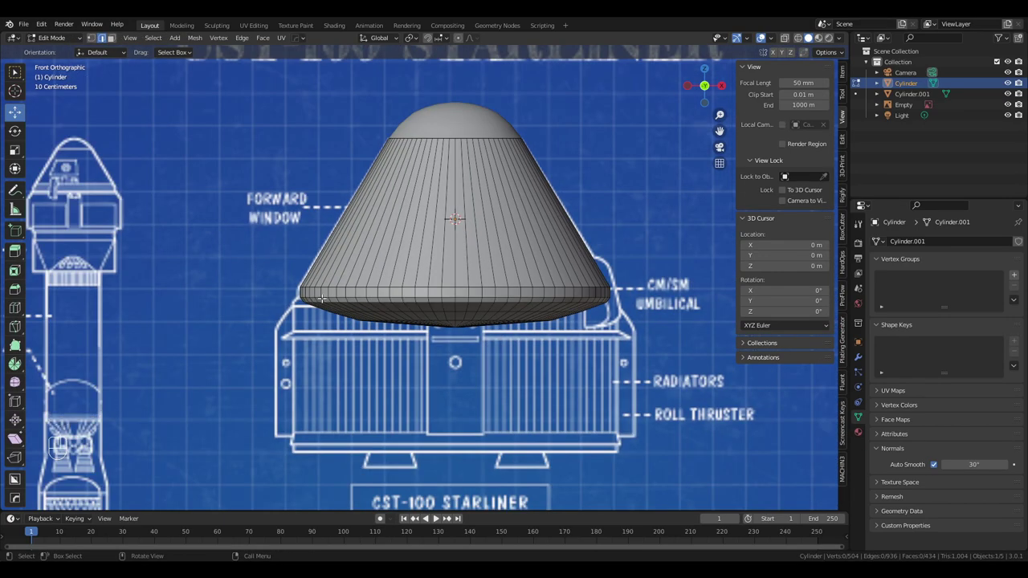
pyautogui.hotkey('alt', 'z')
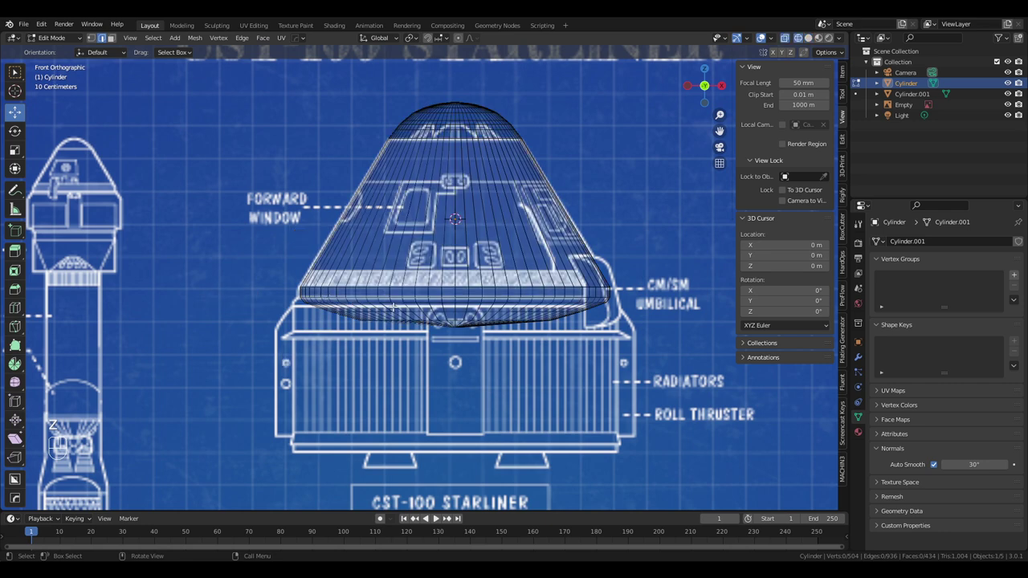
pyautogui.press('4')
pyautogui.press('3')
pyautogui.scroll(-2, 381, 269)
pyautogui.scroll(3, 438, 304)
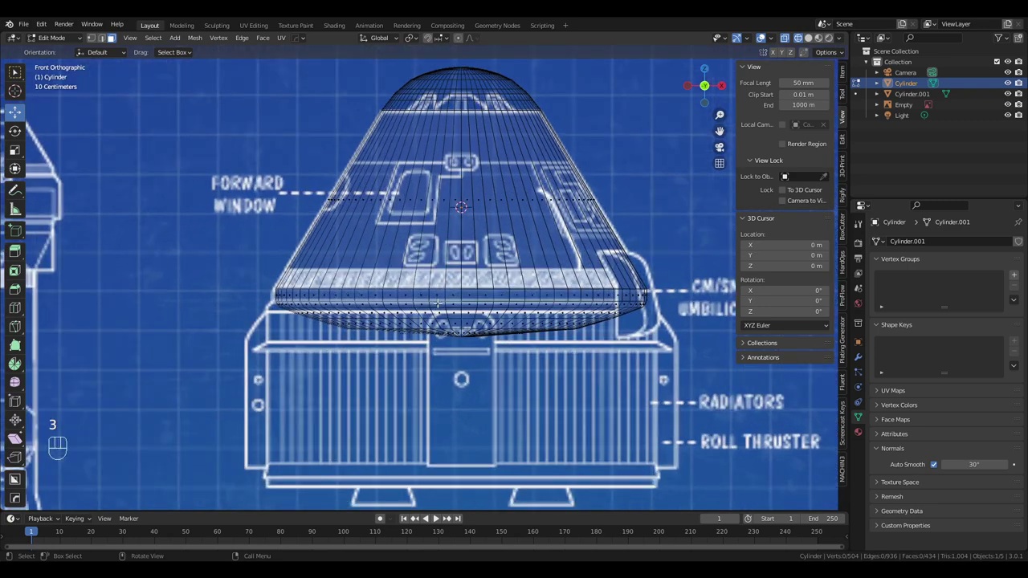
# Select all faces of the rounded base below the body's rim and separate them into their own object
pyautogui.scroll(2, 438, 303)
pyautogui.press('shift')
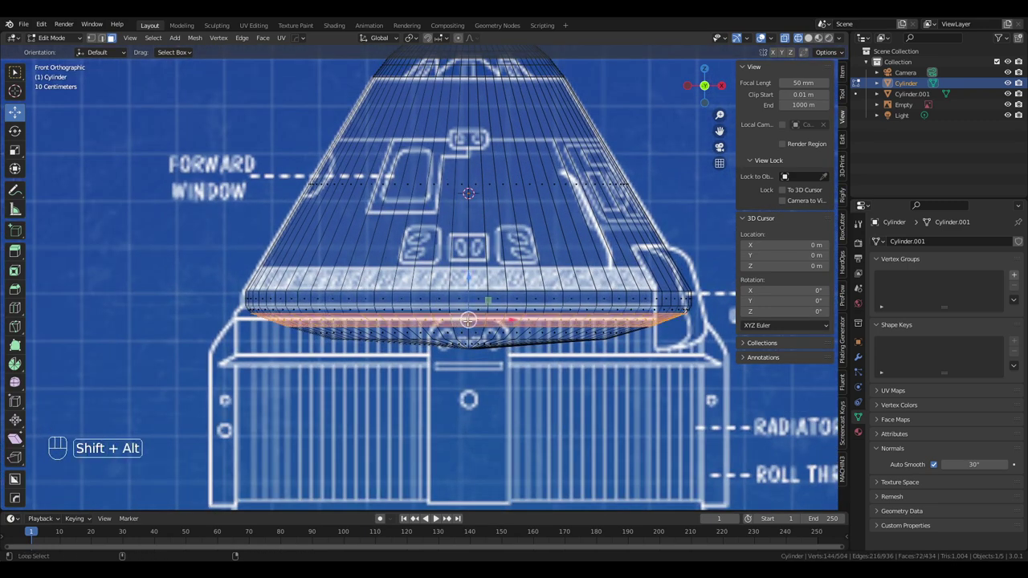
pyautogui.keyDown('alt'); pyautogui.keyDown('shift'); pyautogui.click(469, 322); pyautogui.keyUp('shift'); pyautogui.keyUp('alt')
pyautogui.keyDown('alt'); pyautogui.keyDown('shift'); pyautogui.click(467, 335); pyautogui.keyUp('shift'); pyautogui.keyUp('alt')
pyautogui.keyDown('alt'); pyautogui.keyDown('shift'); pyautogui.click(471, 309); pyautogui.keyUp('shift'); pyautogui.keyUp('alt')
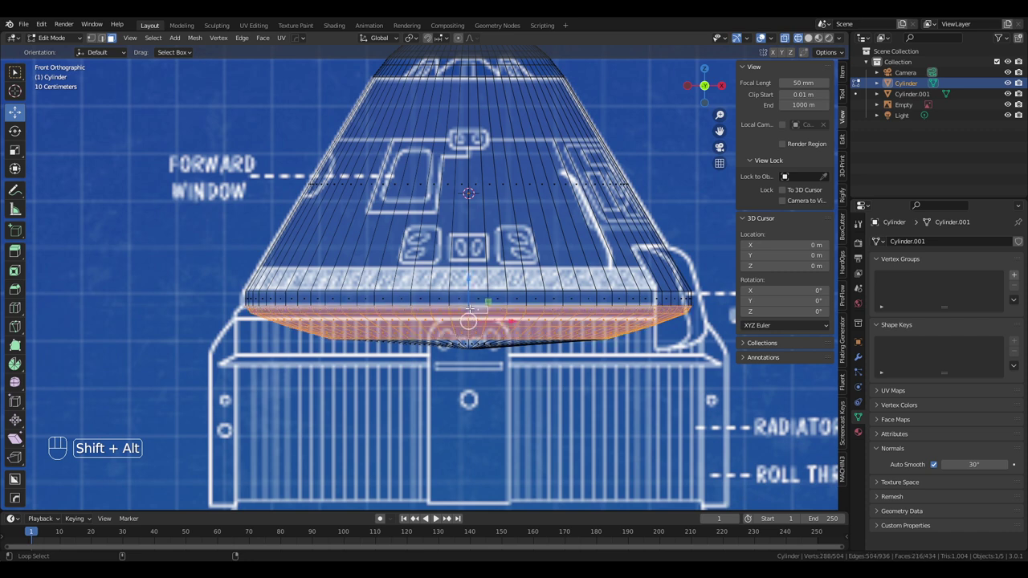
pyautogui.keyDown('alt'); pyautogui.keyDown('shift'); pyautogui.click(468, 341); pyautogui.keyUp('shift'); pyautogui.keyUp('alt')
pyautogui.press('c')
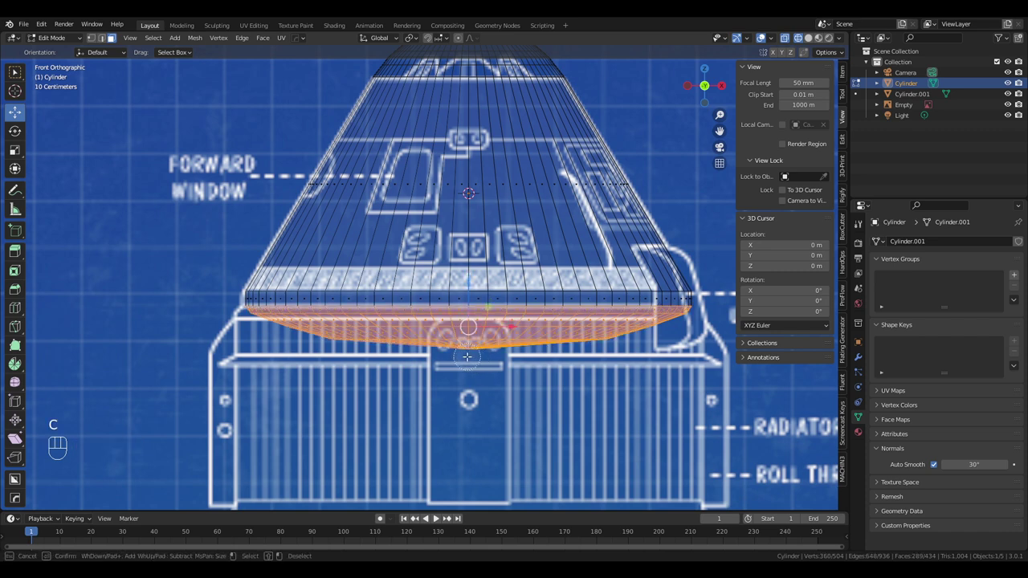
pyautogui.rightClick(471, 357)
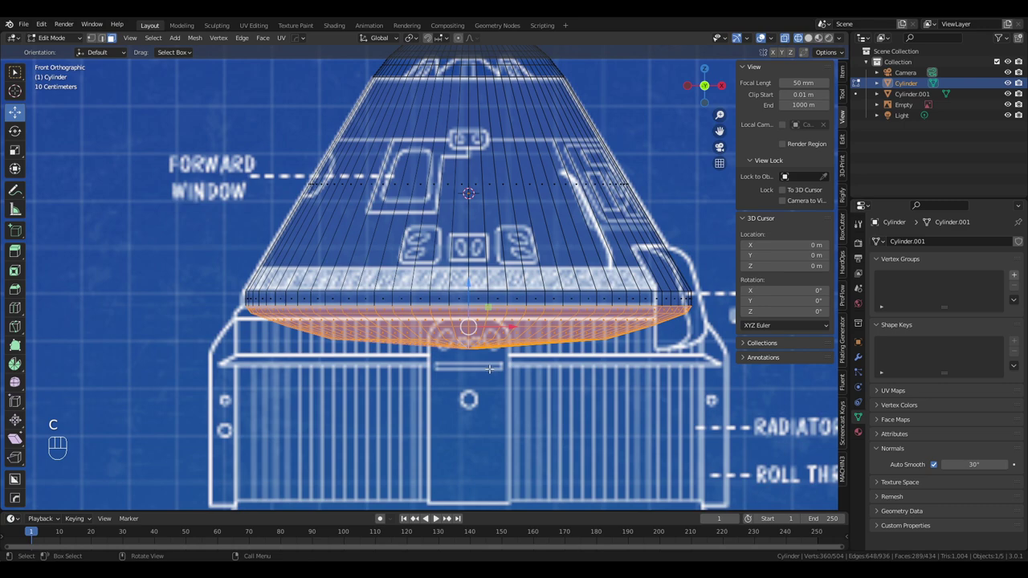
pyautogui.press('p')
pyautogui.click(490, 369)
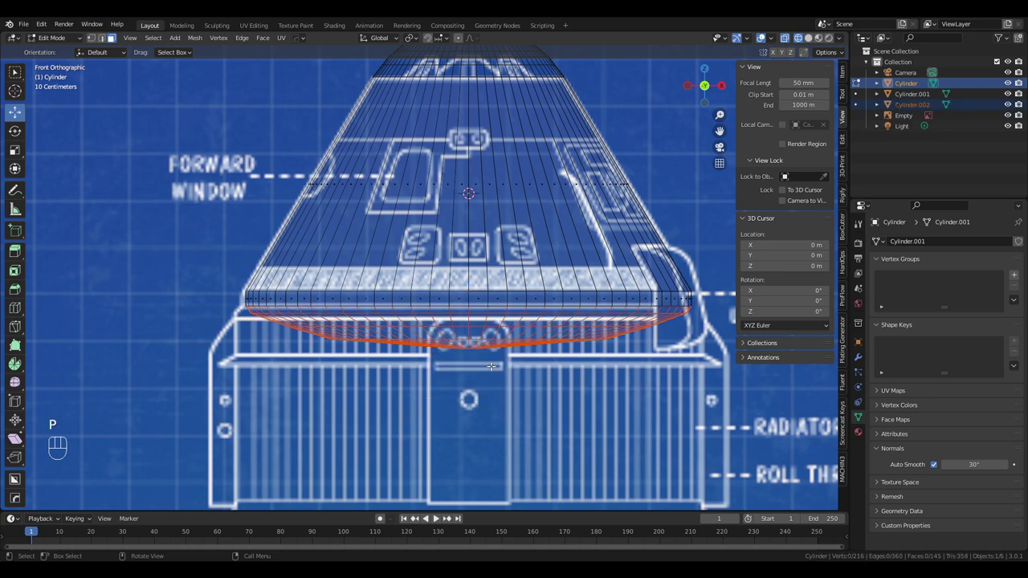
pyautogui.press('Tab')
pyautogui.scroll(-2, 420, 178)
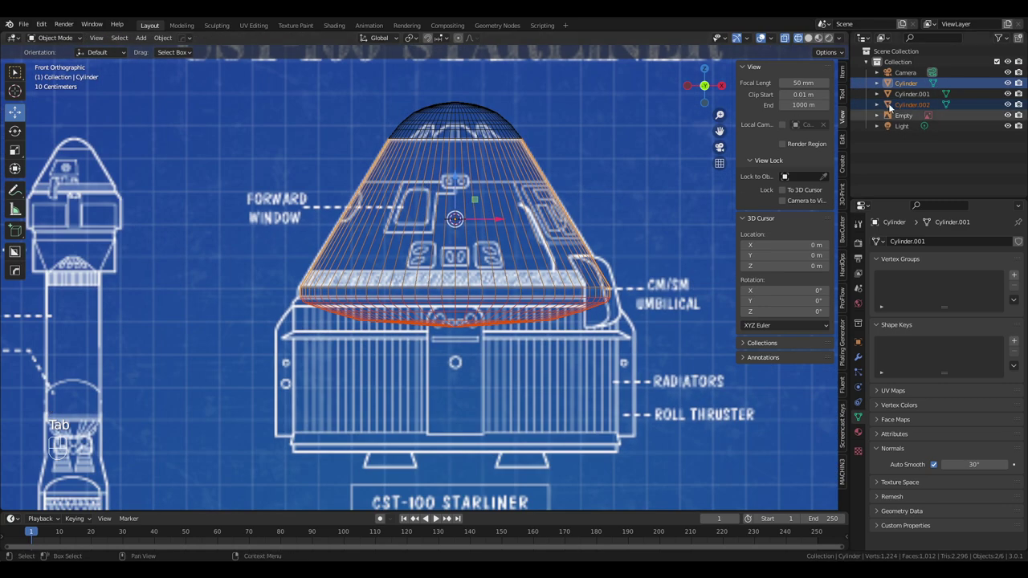
# Rename the tapered body object as Pod and the nose cap object as Cap
pyautogui.click(908, 84)
pyautogui.doubleClick(908, 82)
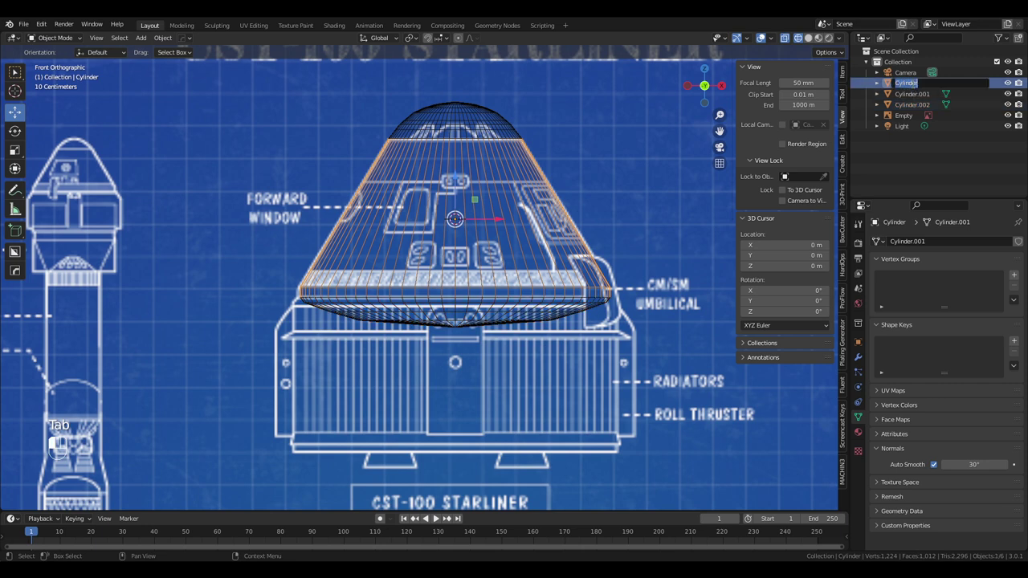
pyautogui.write('Pod')
pyautogui.press('Return')
pyautogui.click(912, 85)
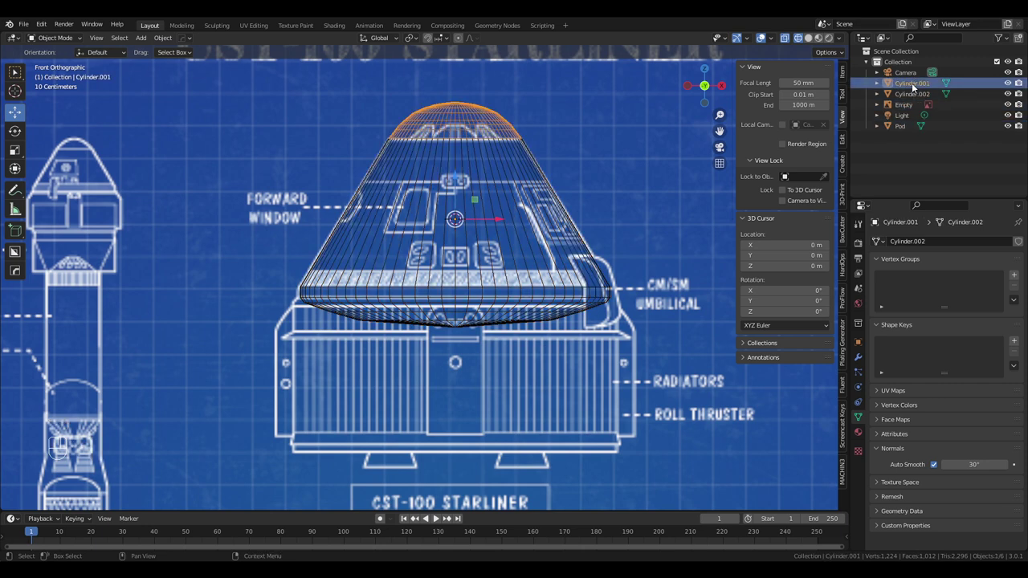
pyautogui.doubleClick(913, 85)
pyautogui.write('Cap')
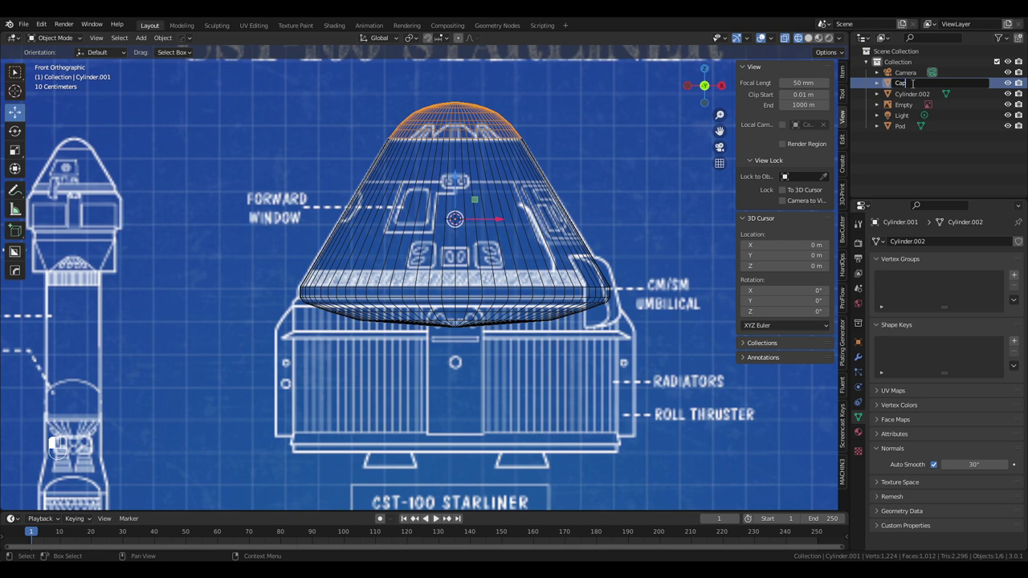
pyautogui.press('Return')
# Rename the separated base object as Heatshield and return the viewport to solid shading
pyautogui.doubleClick(913, 93)
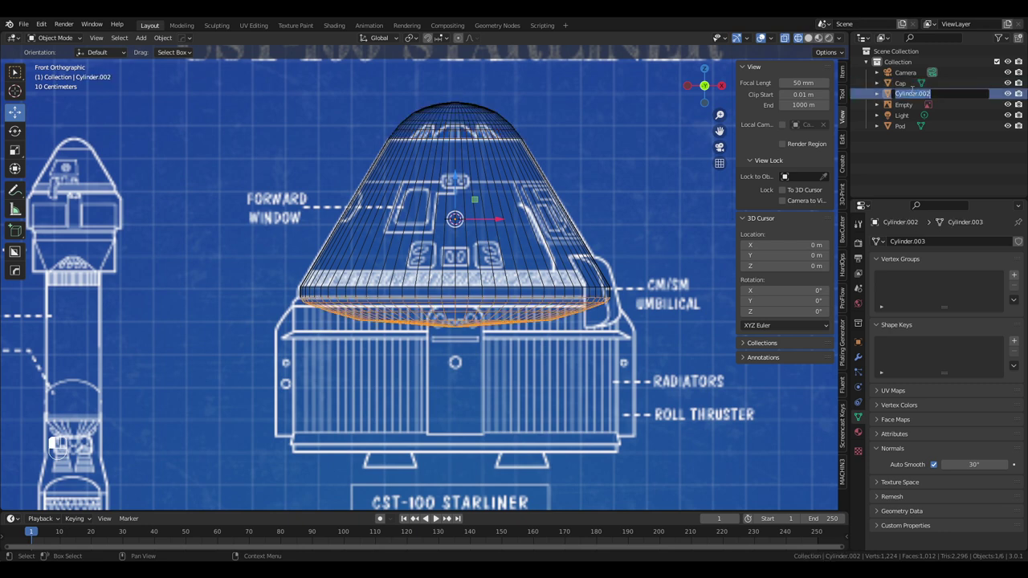
pyautogui.write('Heatshield')
pyautogui.press('Return')
pyautogui.press('z')
pyautogui.click(646, 261)
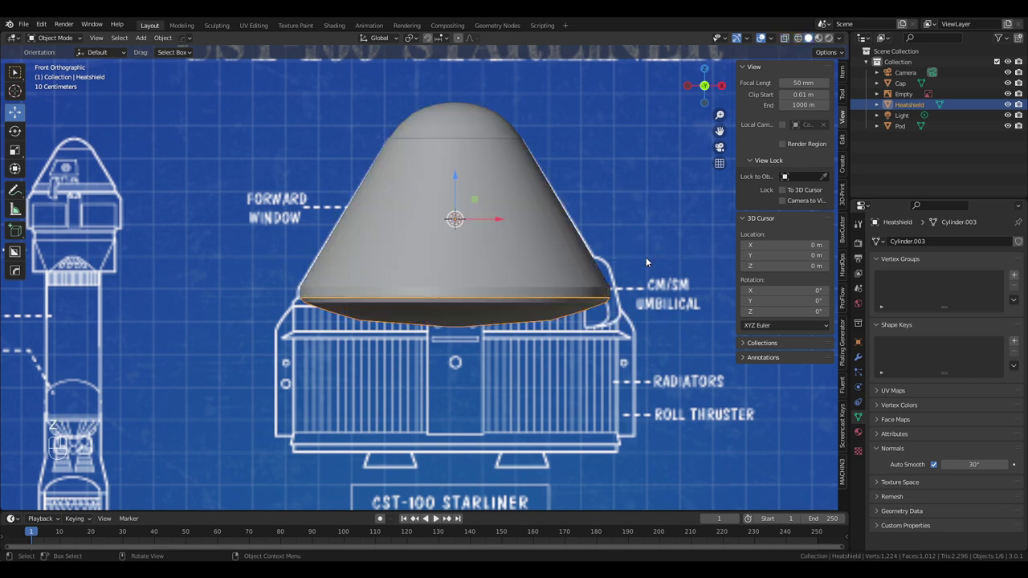
# Hide the Heatshield object to expose the open underside of the capsule body
pyautogui.scroll(-1, 604, 258)
pyautogui.keyDown('shift'); pyautogui.moveTo(599, 249); pyautogui.dragTo(596, 294, button='middle'); pyautogui.keyUp('shift')
pyautogui.scroll(2, 595, 293)
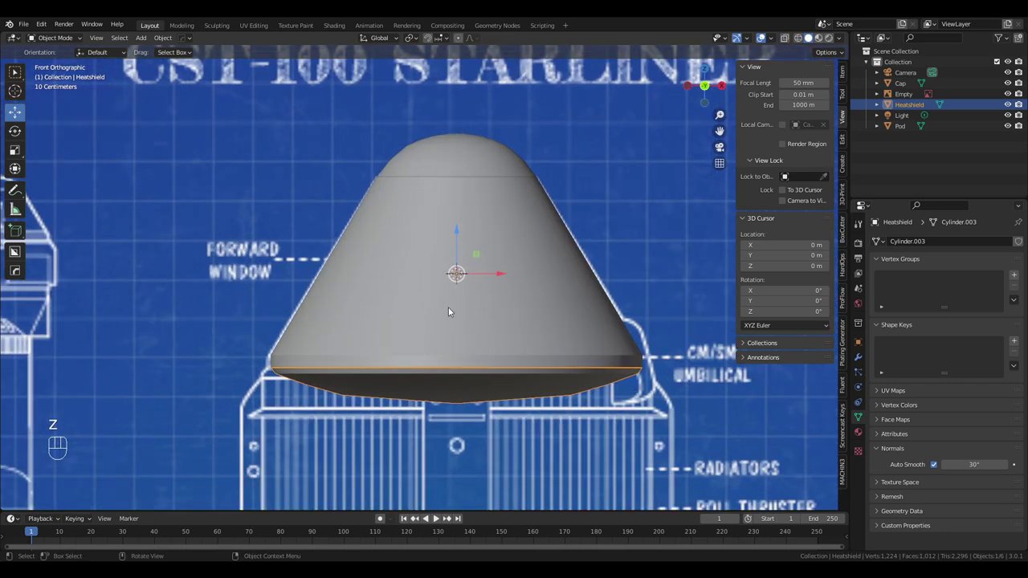
pyautogui.click(1008, 104)
pyautogui.moveTo(443, 293); pyautogui.dragTo(443, 208, button='middle')
pyautogui.scroll(-2, 444, 209)
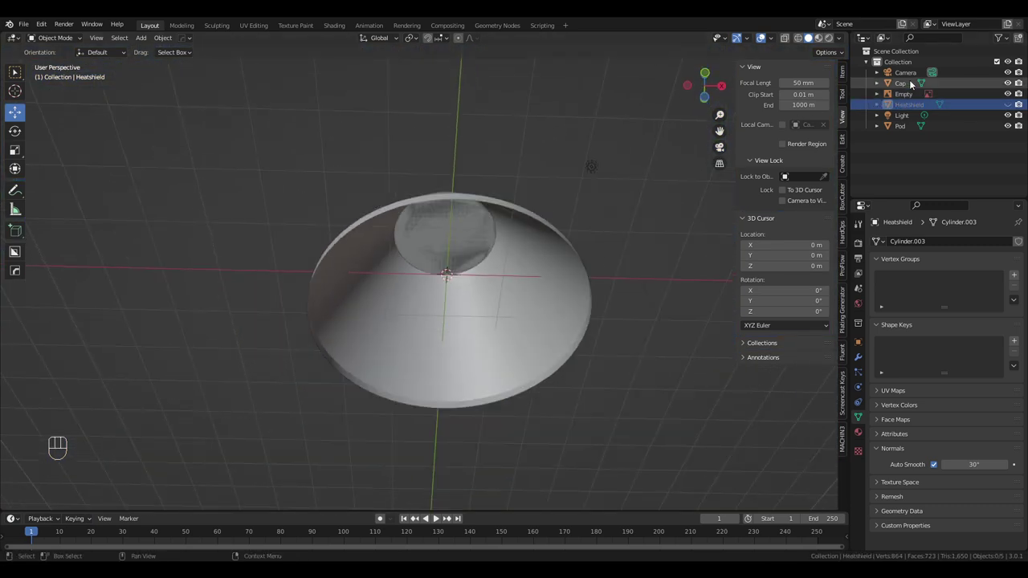
# Fill the Pod's open bottom edge loop with a face and inset that face by 2.104 m
pyautogui.click(900, 126)
pyautogui.press('Tab')
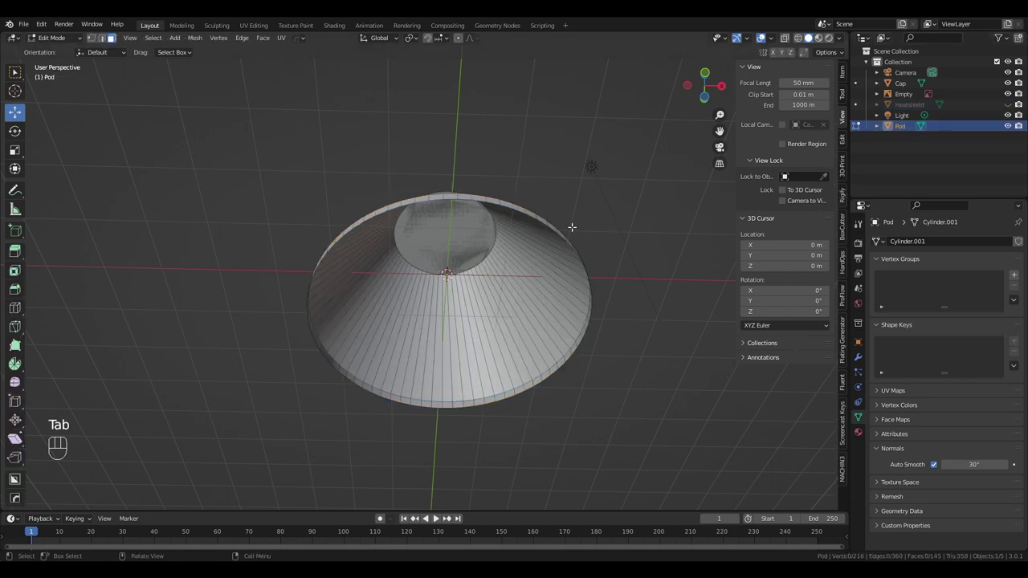
pyautogui.scroll(2, 566, 234)
pyautogui.press('2')
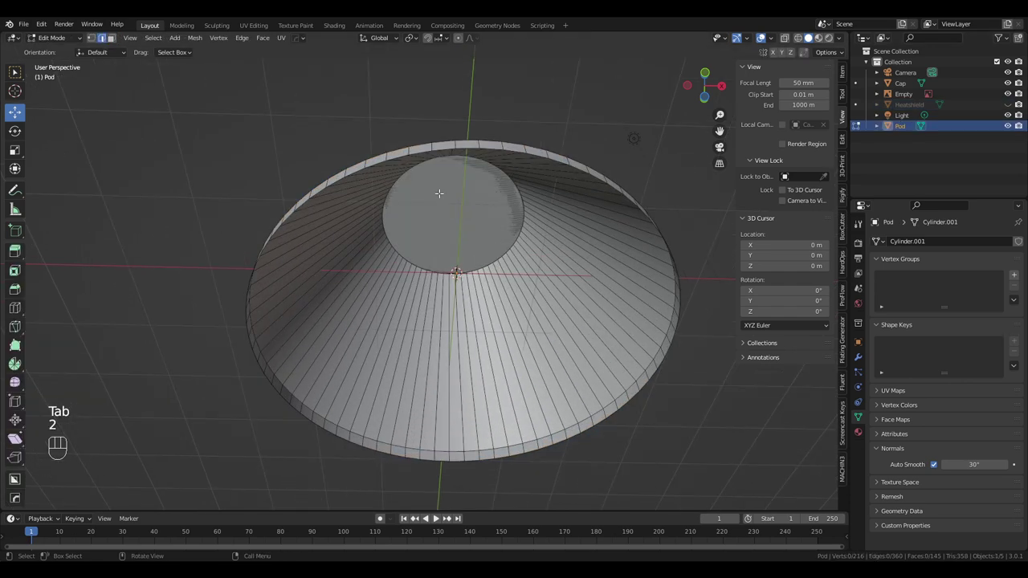
pyautogui.keyDown('alt'); pyautogui.click(595, 177); pyautogui.keyUp('alt')
pyautogui.moveTo(649, 206); pyautogui.dragTo(646, 259, button='middle')
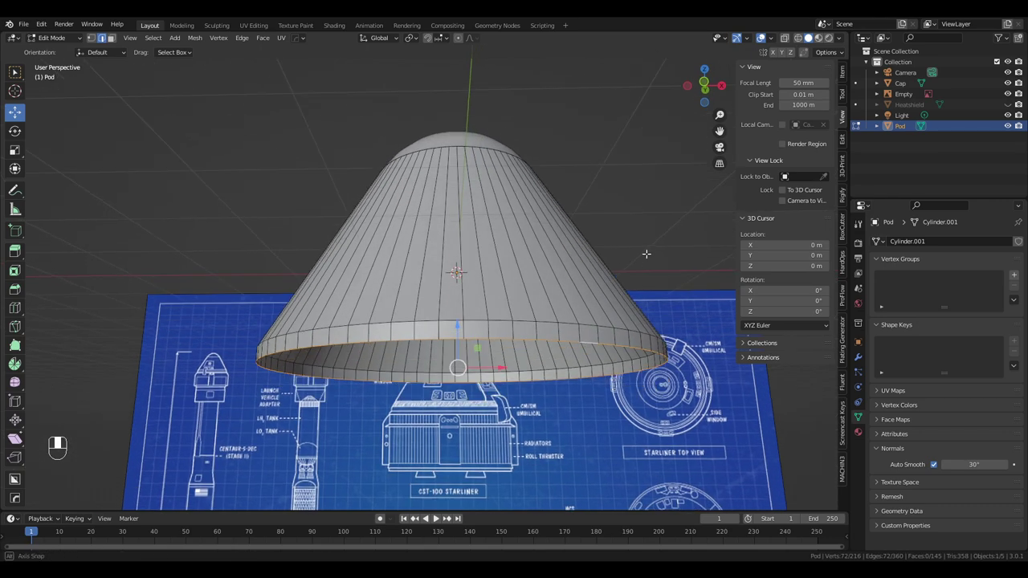
pyautogui.moveTo(646, 250); pyautogui.dragTo(652, 221, button='middle')
pyautogui.press('f')
pyautogui.press('i')
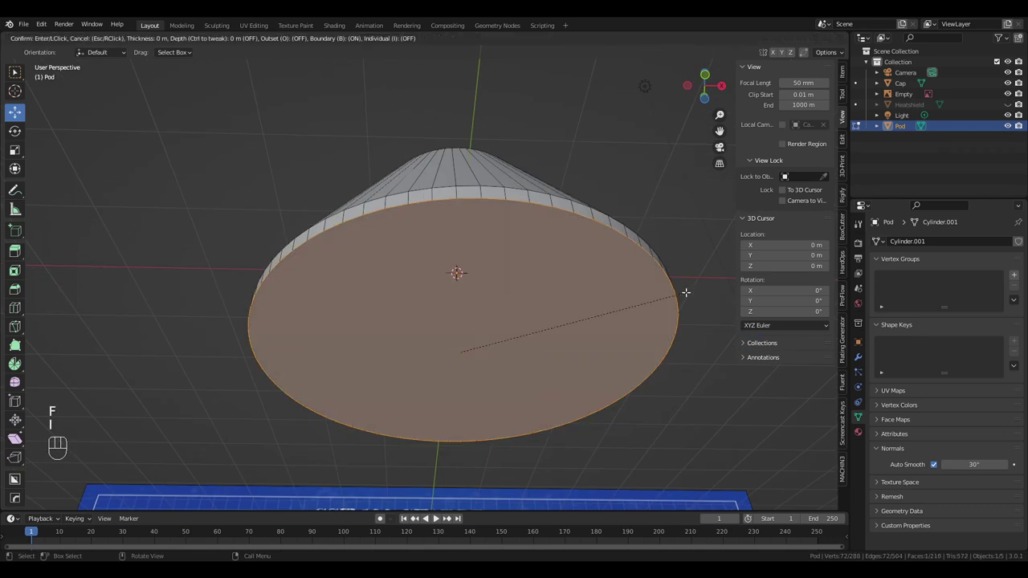
pyautogui.click(500, 364)
pyautogui.moveTo(585, 266); pyautogui.dragTo(618, 254, button='middle')
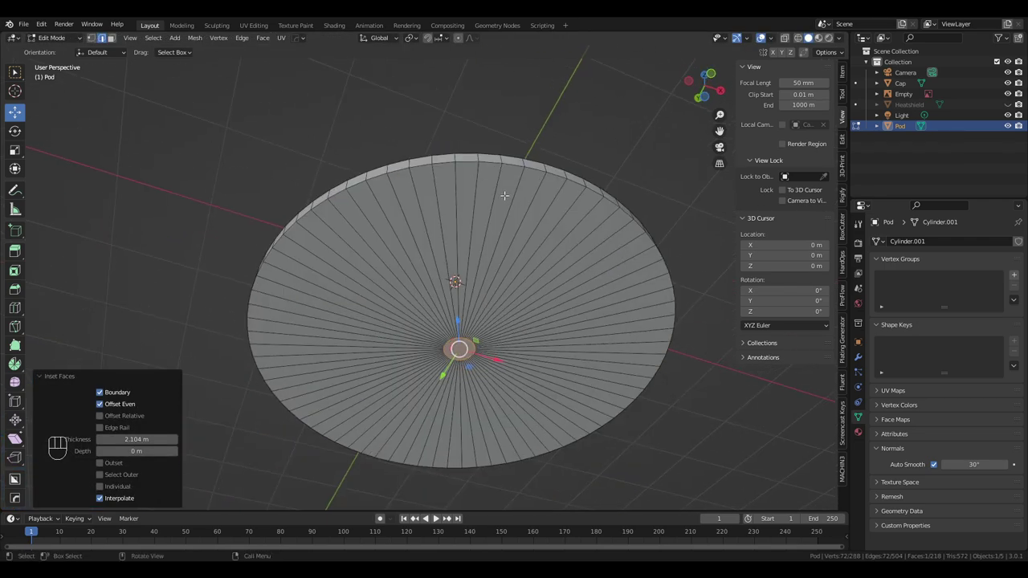
pyautogui.scroll(-4, 549, 220)
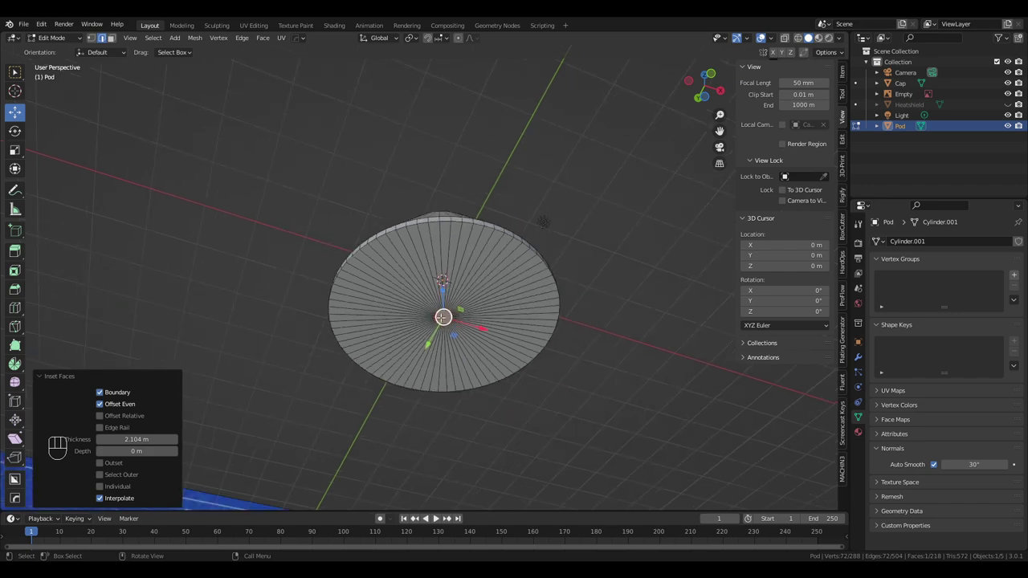
# Hide the Cap object to expose the flat top of the Pod
pyautogui.moveTo(542, 220); pyautogui.dragTo(580, 329, button='middle')
pyautogui.scroll(3, 557, 362)
pyautogui.moveTo(593, 271); pyautogui.dragTo(591, 302, button='middle')
pyautogui.scroll(2, 592, 292)
pyautogui.scroll(-4, 591, 290)
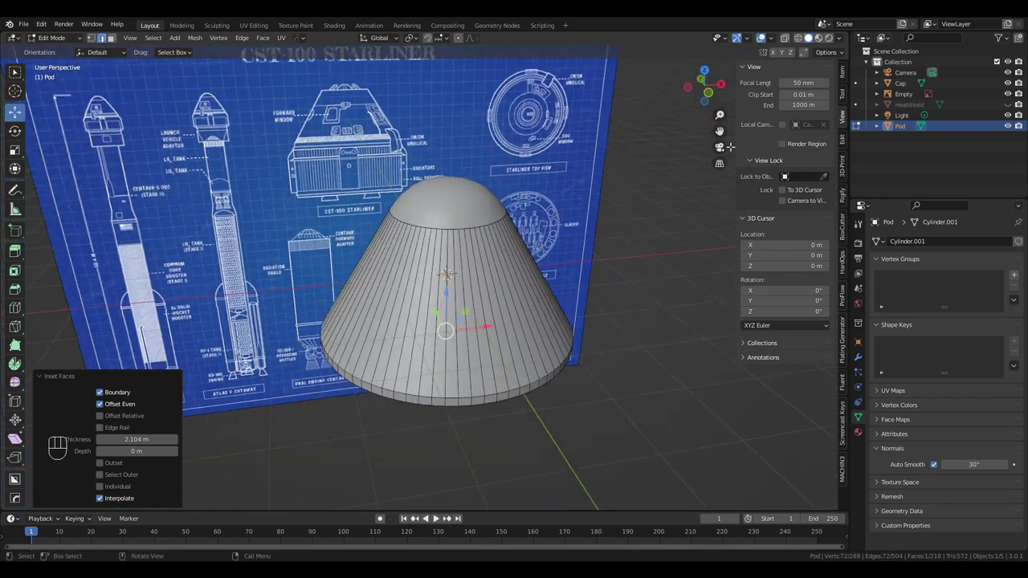
pyautogui.click(1009, 83)
pyautogui.moveTo(458, 241); pyautogui.dragTo(469, 237, button='middle')
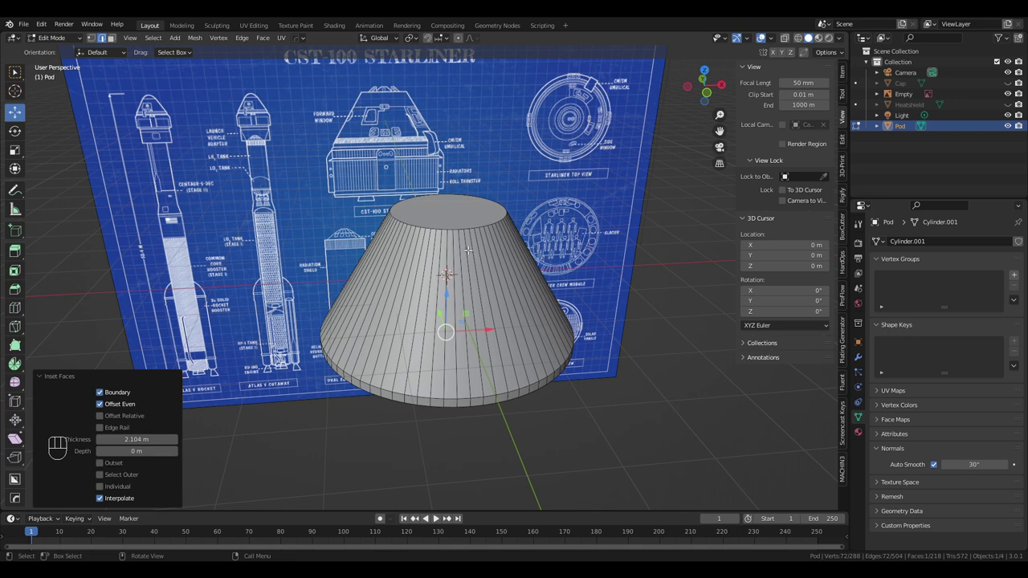
# In front wireframe view, add a loop cut around the Pod's upper section above the blueprint's forward window, with a slide factor of 0.417
pyautogui.press('KP_5')
pyautogui.press('KP_1')
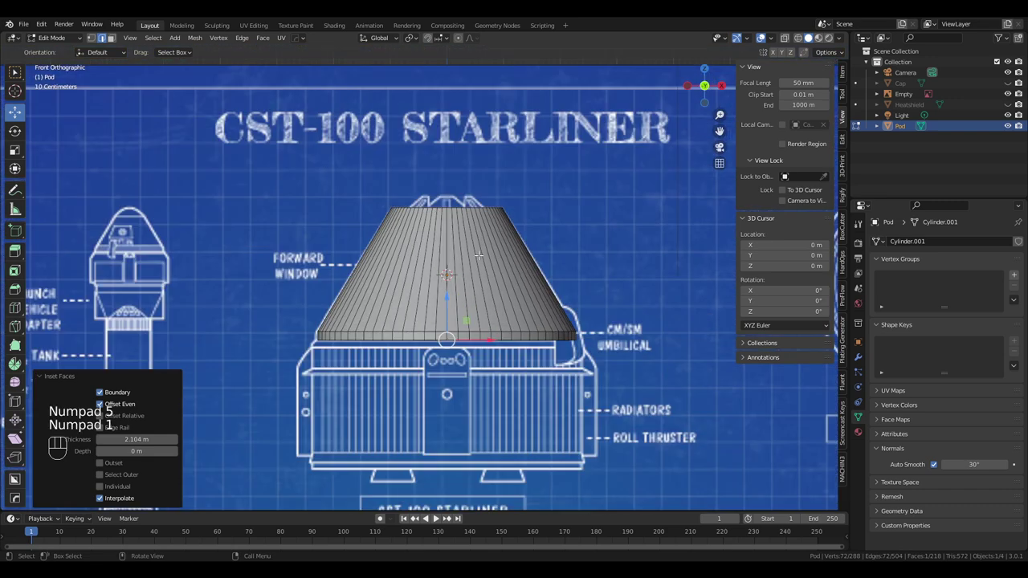
pyautogui.click(14, 307)
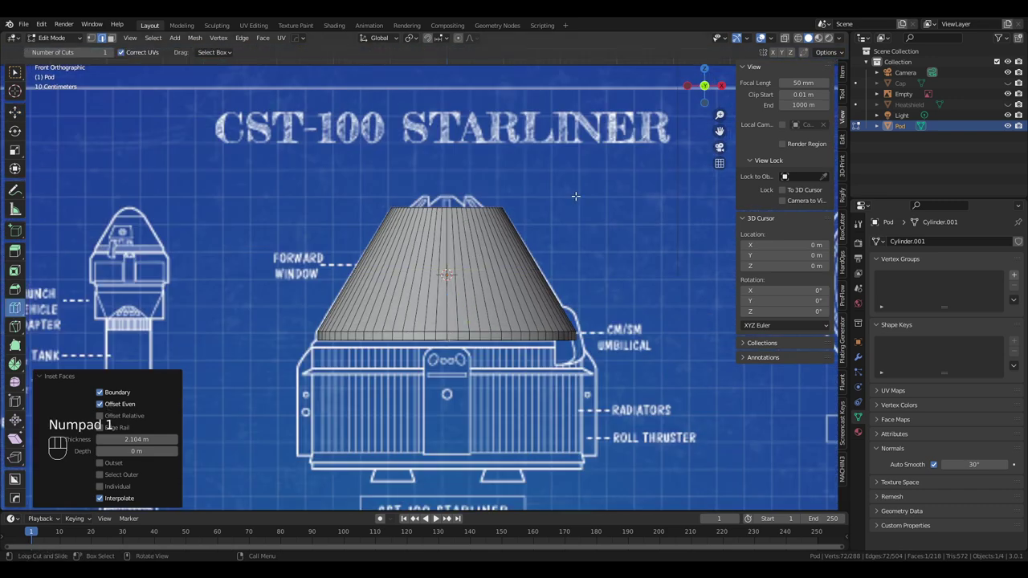
pyautogui.press('z')
pyautogui.click(489, 195)
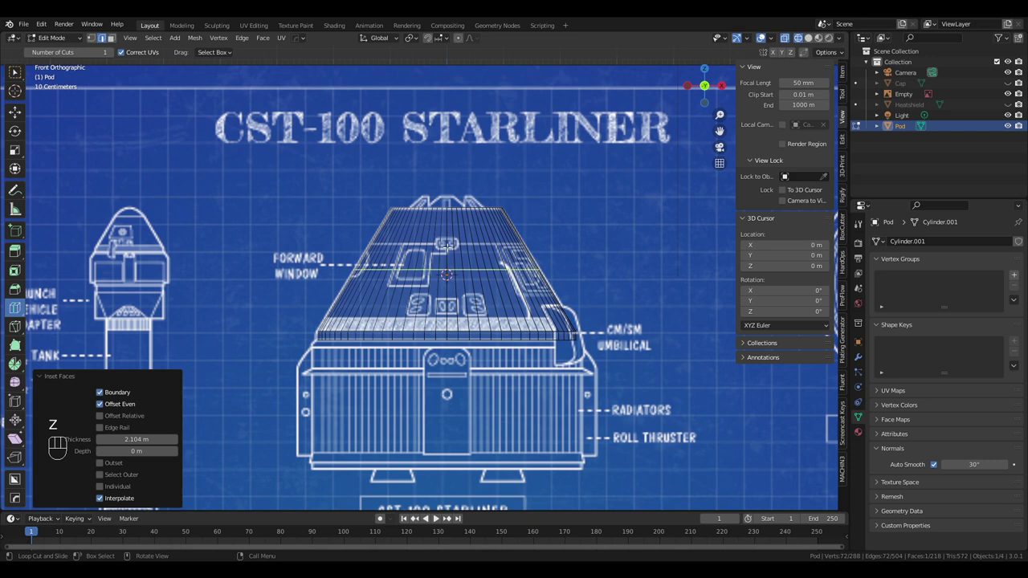
pyautogui.moveTo(447, 248); pyautogui.dragTo(447, 219)
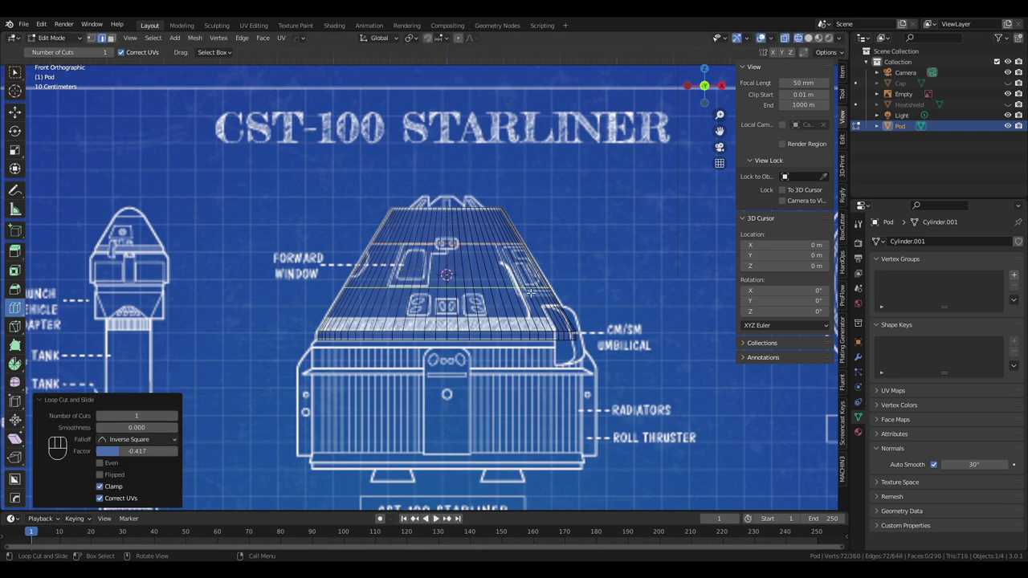
# Add three more loop cuts around the Pod, two near the window's lower edge and one at the top of the textured lower band
pyautogui.moveTo(525, 257); pyautogui.dragTo(503, 275)
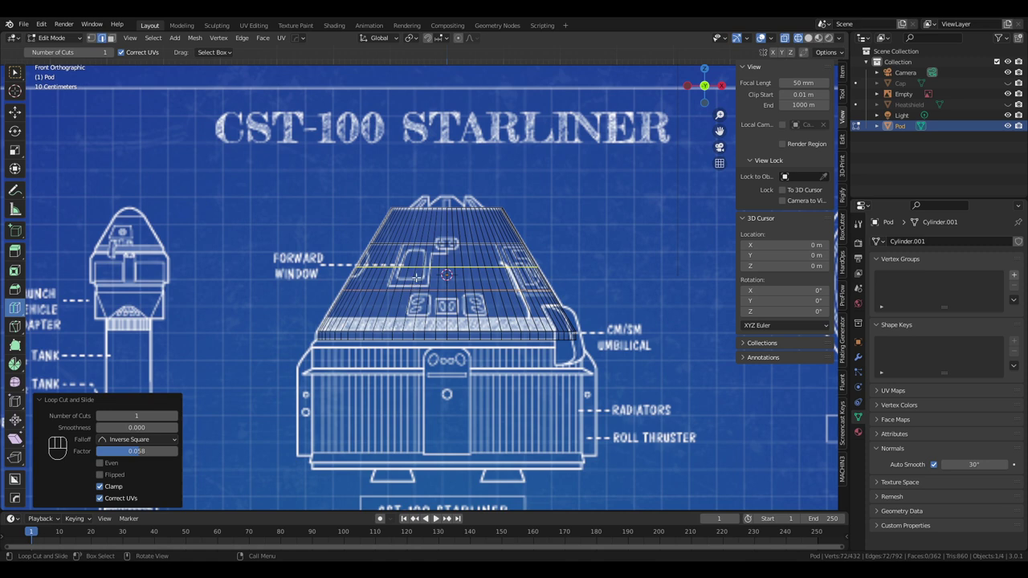
pyautogui.moveTo(414, 286); pyautogui.dragTo(416, 304)
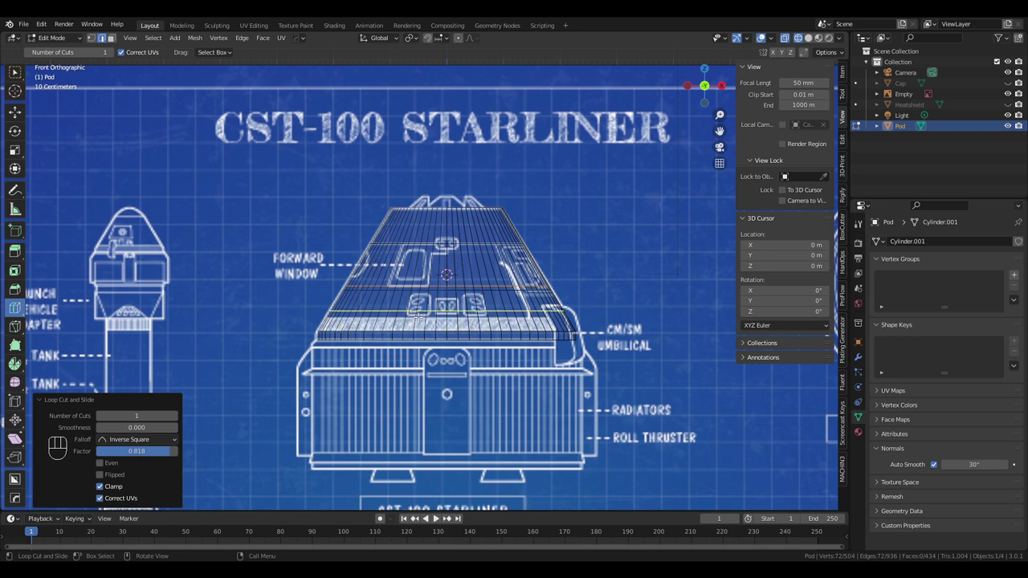
pyautogui.moveTo(415, 316); pyautogui.dragTo(409, 325)
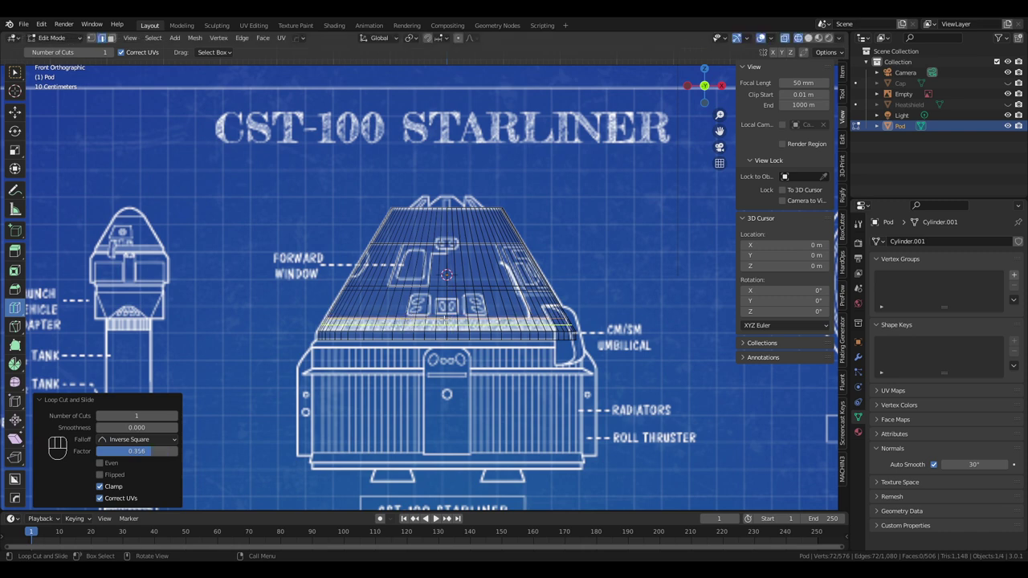
pyautogui.scroll(-2, 562, 259)
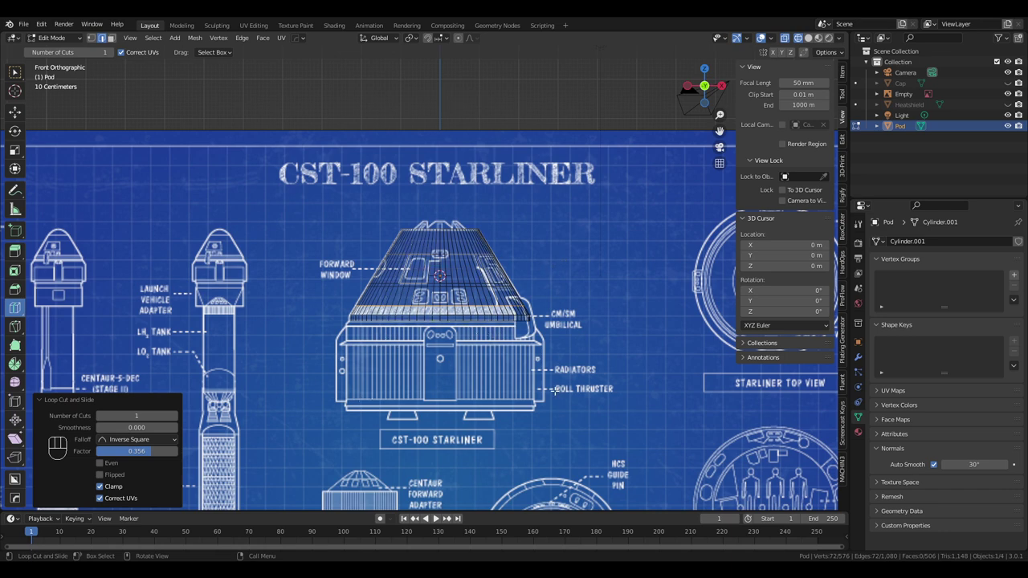
# Unhide the Heatshield and open its mesh for editing in solid shading
pyautogui.click(14, 112)
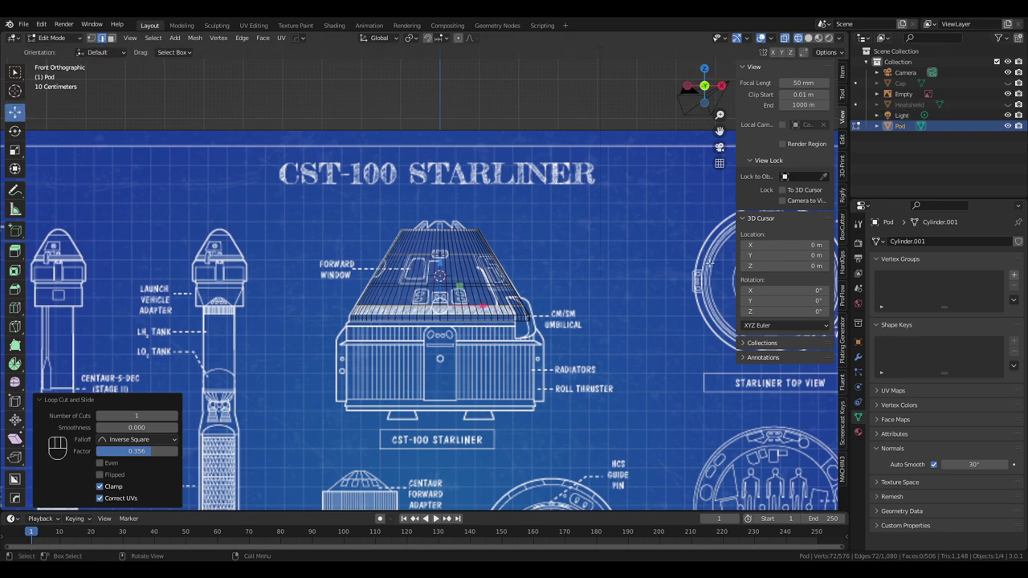
pyautogui.click(988, 105)
pyautogui.click(1008, 105)
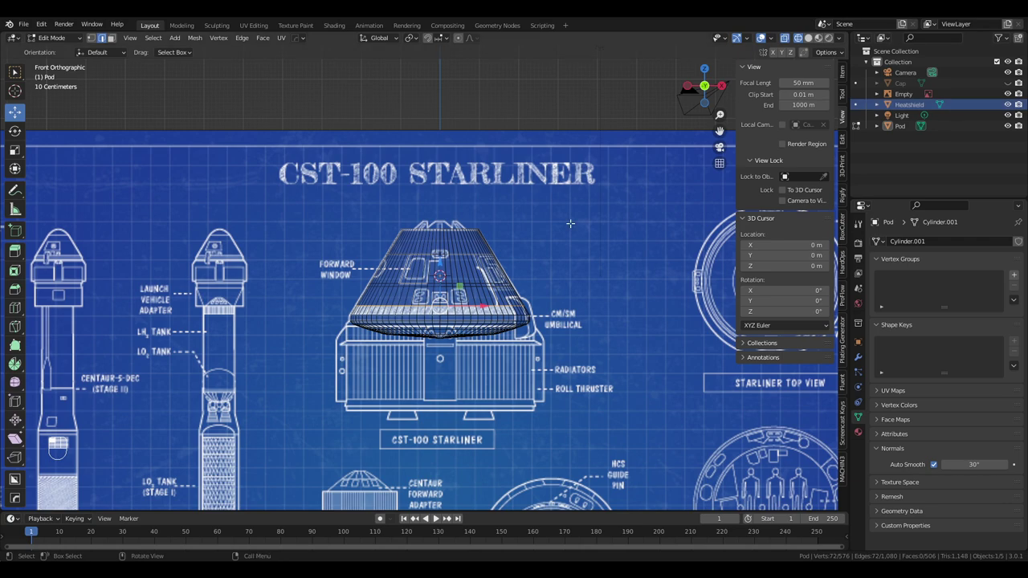
pyautogui.scroll(6, 506, 217)
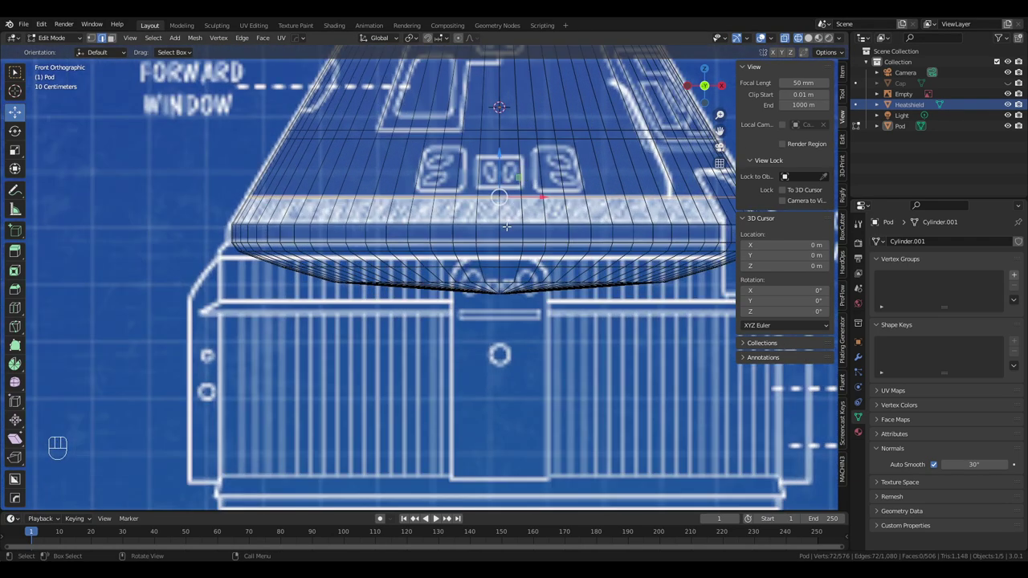
pyautogui.keyDown('shift'); pyautogui.moveTo(506, 217); pyautogui.dragTo(448, 234, button='middle'); pyautogui.keyUp('shift')
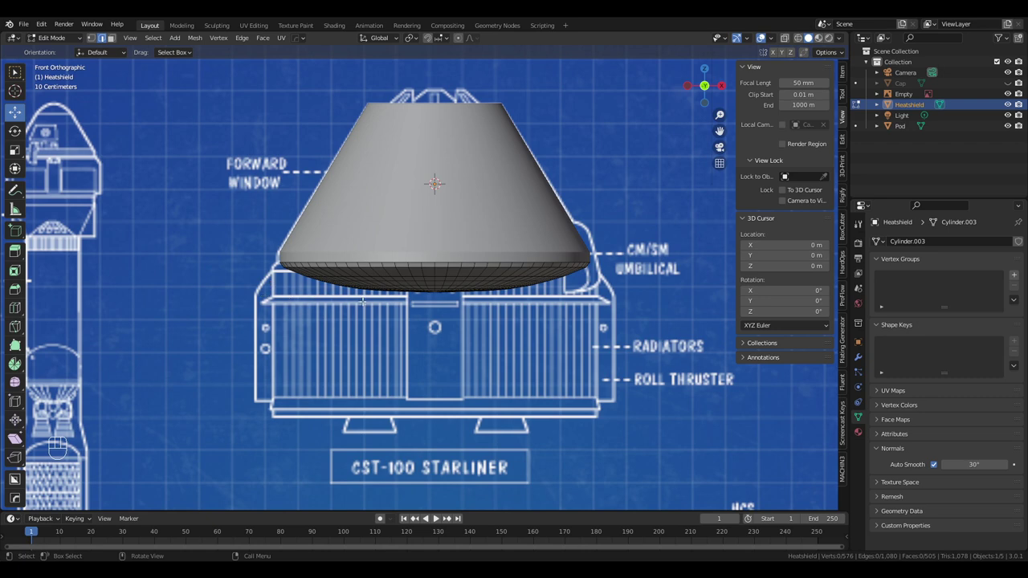
# Inspect the Heatshield's lower faces and edge loops, then leave mesh editing
pyautogui.scroll(-1, 523, 302)
pyautogui.scroll(5, 425, 276)
pyautogui.press('3')
pyautogui.click(445, 305)
pyautogui.moveTo(446, 261); pyautogui.dragTo(446, 270)
pyautogui.press('2')
pyautogui.keyDown('alt'); pyautogui.click(486, 306); pyautogui.keyUp('alt')
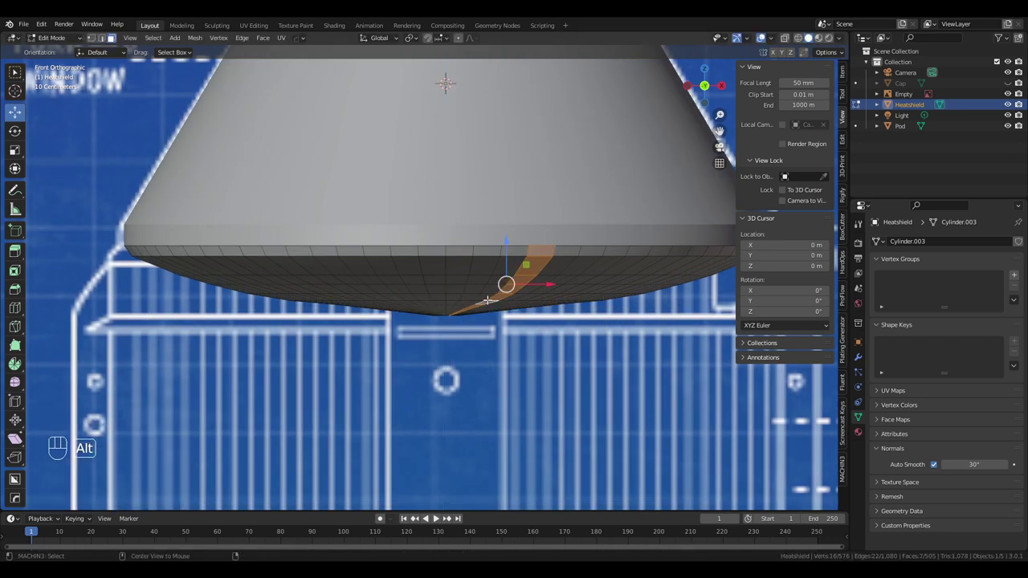
pyautogui.keyDown('alt'); pyautogui.click(470, 301); pyautogui.keyUp('alt')
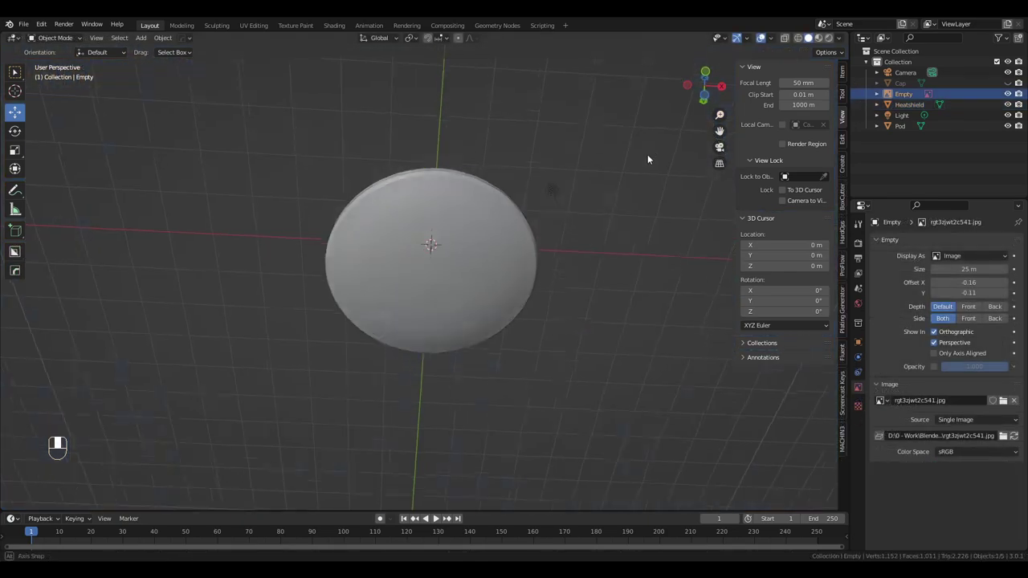
pyautogui.moveTo(647, 155); pyautogui.dragTo(642, 260, button='middle')
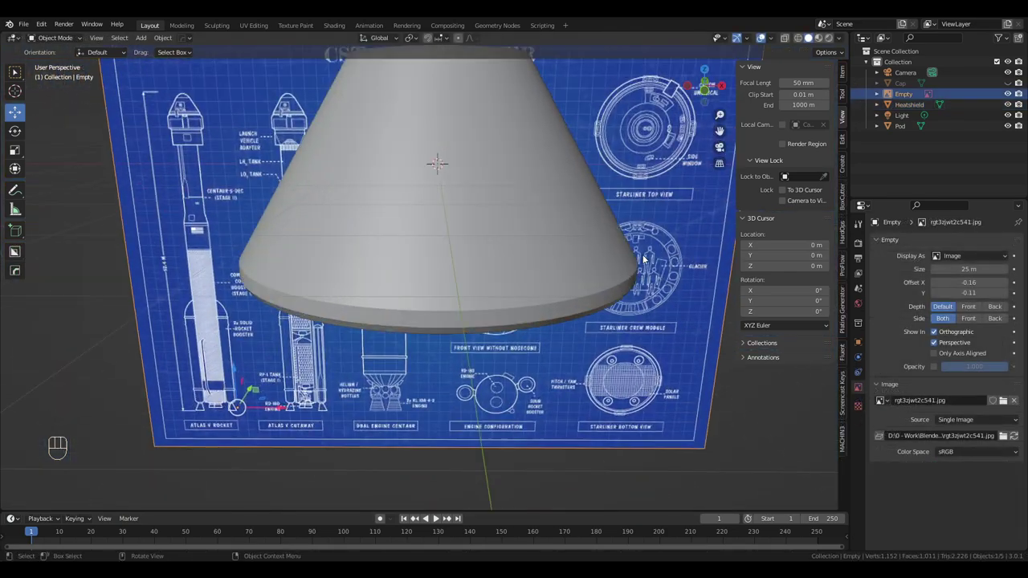
# Select the Heatshield object and place the 3D cursor at the middle of its upper edge in front view
pyautogui.click(911, 105)
pyautogui.moveTo(577, 299); pyautogui.dragTo(592, 265, button='middle')
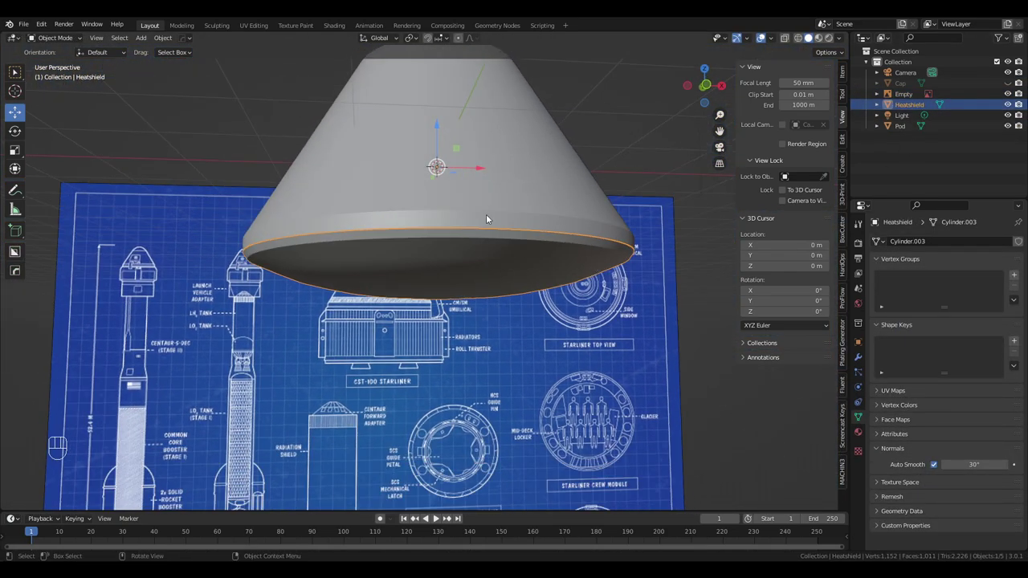
pyautogui.moveTo(468, 157); pyautogui.dragTo(464, 168, button='middle')
pyautogui.press('KP_5')
pyautogui.press('KP_1')
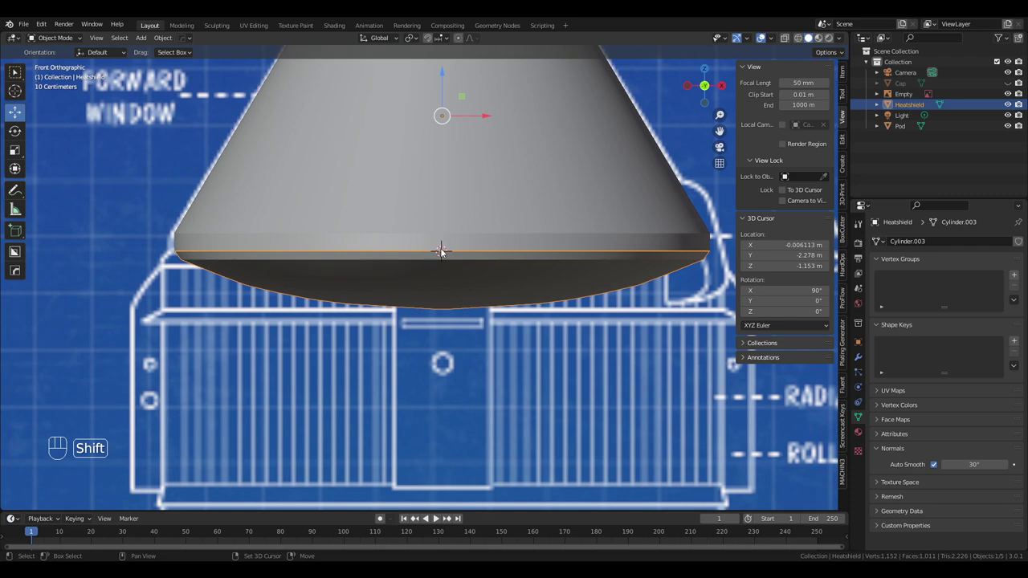
pyautogui.scroll(-2, 440, 252)
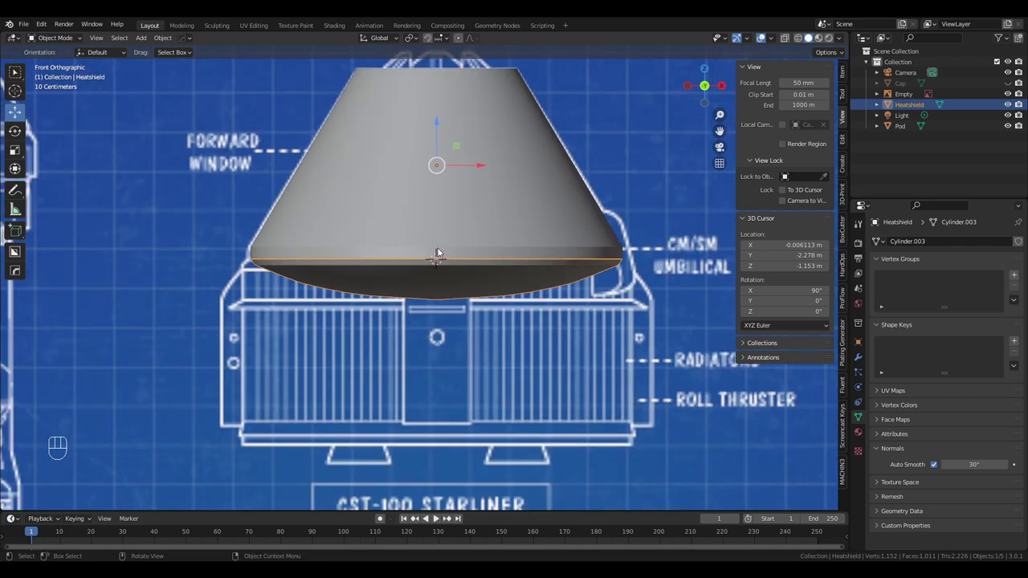
# Set the 3D cursor's X and Y location to 0 so it sits on the Heatshield's central axis
pyautogui.moveTo(436, 254); pyautogui.dragTo(530, 289, button='middle')
pyautogui.moveTo(619, 247); pyautogui.dragTo(615, 270, button='middle')
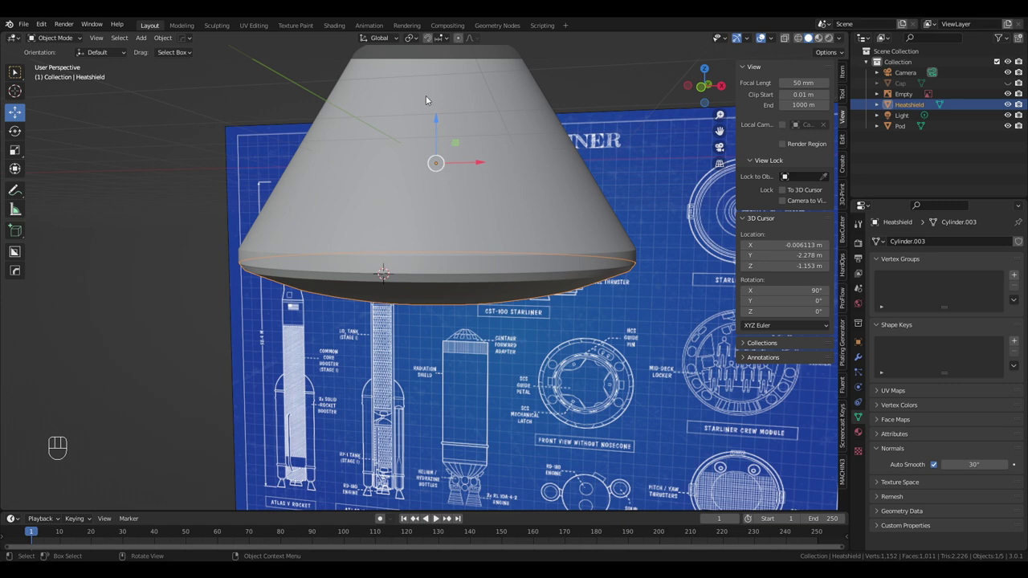
pyautogui.click(808, 255)
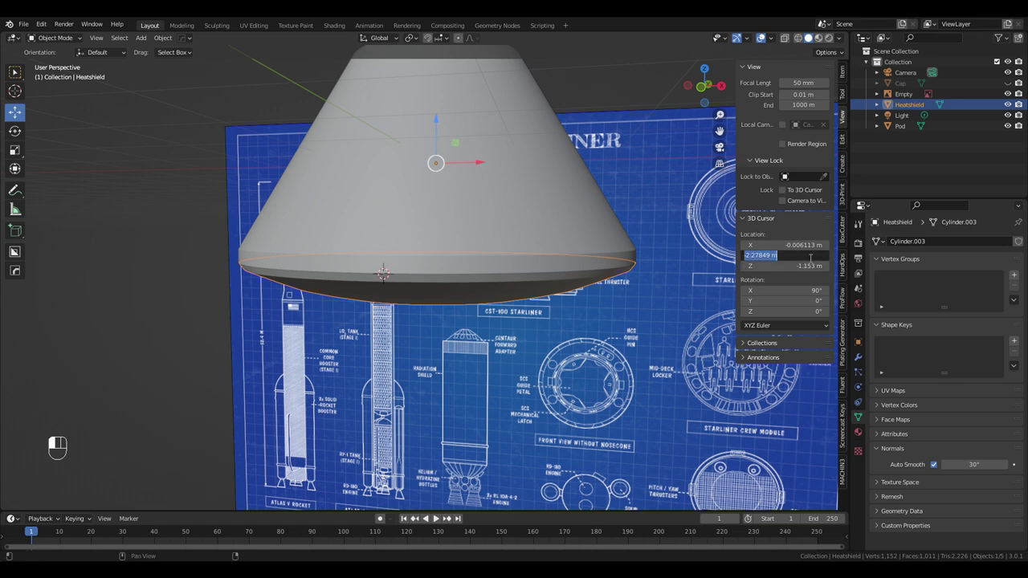
pyautogui.write('0')
pyautogui.click(811, 244)
pyautogui.click(803, 245)
pyautogui.write('0')
pyautogui.click(789, 264)
pyautogui.moveTo(538, 297); pyautogui.dragTo(557, 294, button='middle')
pyautogui.click(437, 278)
pyautogui.click(445, 276)
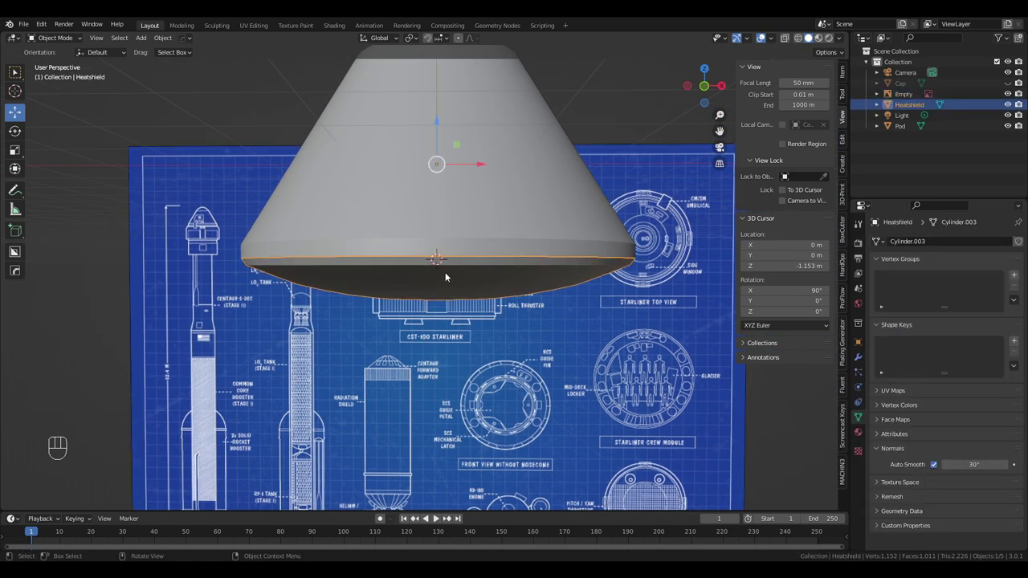
# Set the Heatshield's origin to the 3D cursor
pyautogui.click(163, 38)
pyautogui.moveTo(172, 62)
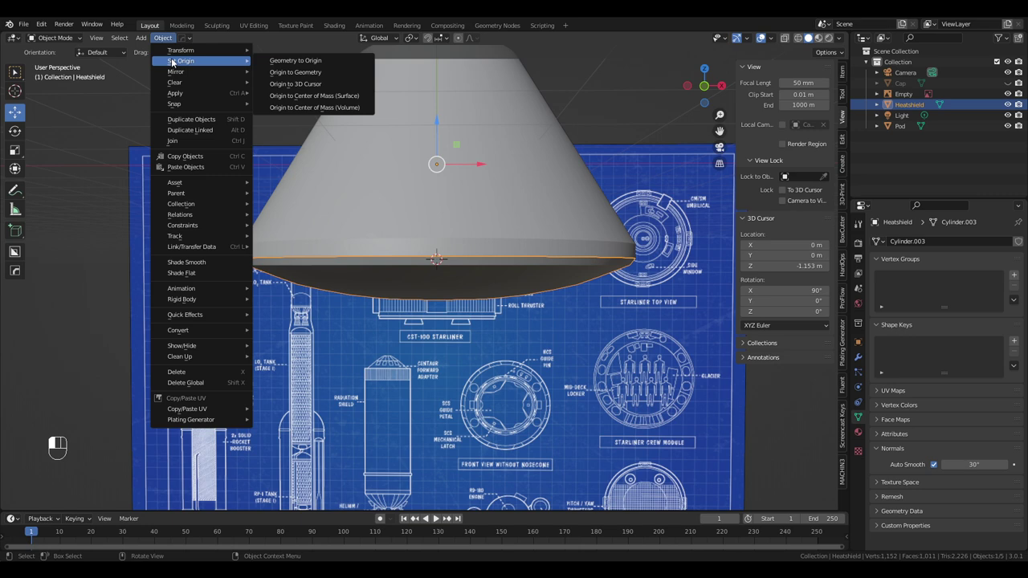
pyautogui.click(276, 83)
pyautogui.moveTo(449, 277); pyautogui.dragTo(460, 282, button='middle')
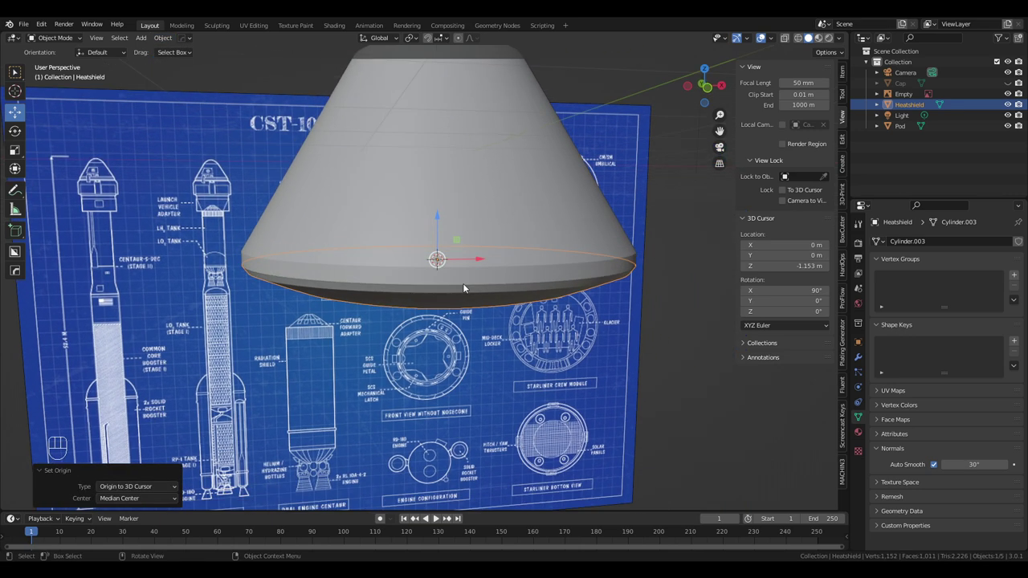
# Unhide the Cap object and make it the selected object
pyautogui.scroll(-1, 529, 198)
pyautogui.click(557, 182)
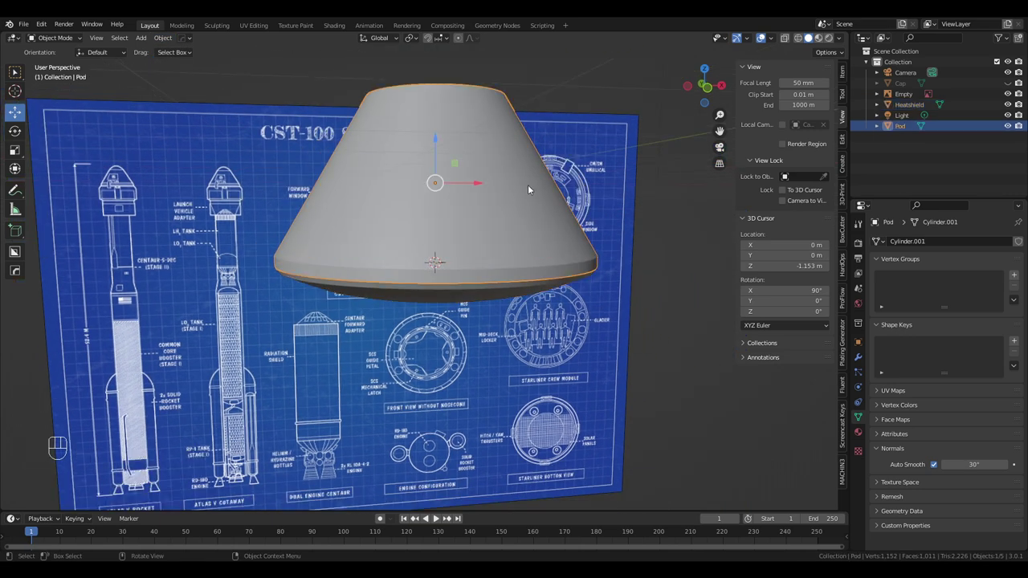
pyautogui.moveTo(608, 145); pyautogui.dragTo(523, 173, button='middle')
pyautogui.click(1007, 84)
pyautogui.scroll(1, 474, 187)
pyautogui.click(901, 83)
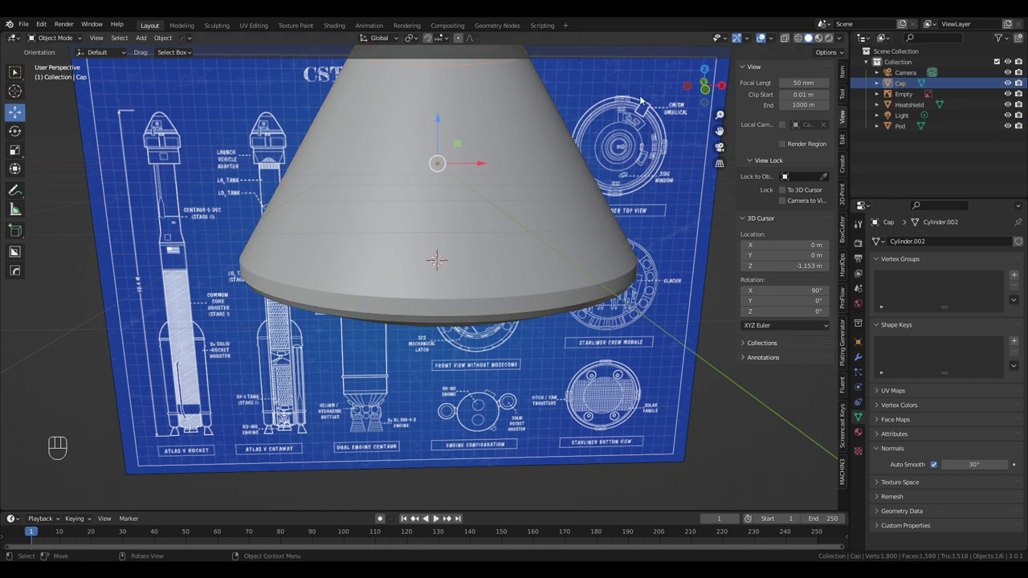
pyautogui.scroll(-3, 555, 115)
pyautogui.keyDown('shift'); pyautogui.moveTo(469, 147); pyautogui.dragTo(471, 177, button='middle'); pyautogui.keyUp('shift')
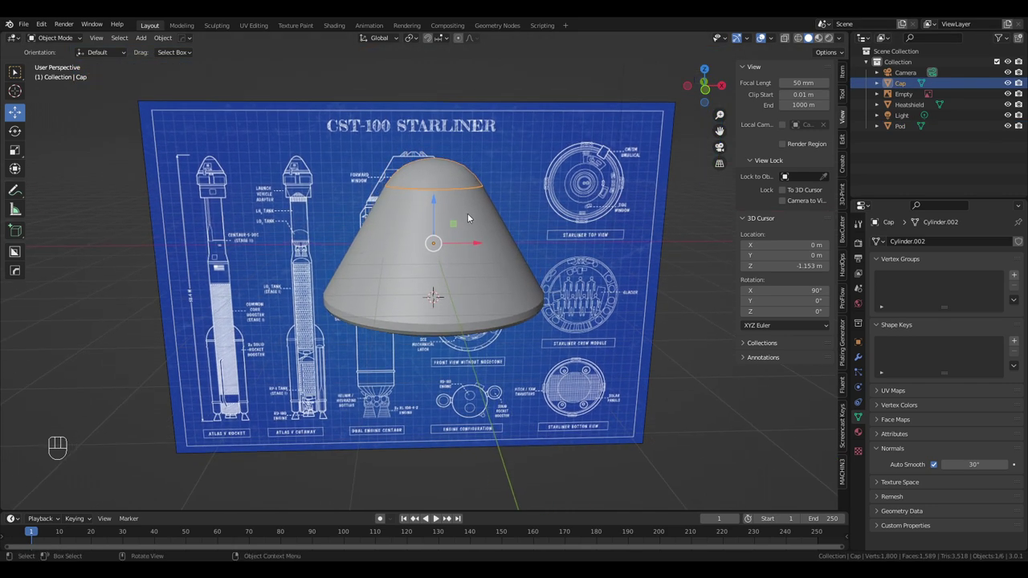
# Place the 3D cursor at the middle of the Cap's lower edge in front view
pyautogui.press('KP_5')
pyautogui.press('KP_1')
pyautogui.scroll(5, 468, 218)
pyautogui.keyDown('shift'); pyautogui.moveTo(470, 210); pyautogui.dragTo(474, 308, button='middle'); pyautogui.keyUp('shift')
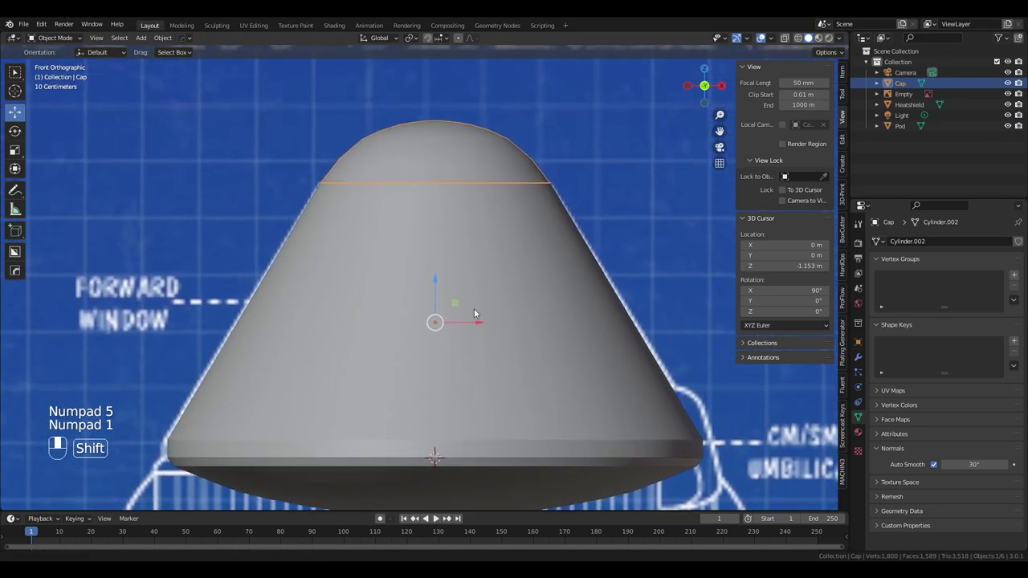
pyautogui.keyDown('shift'); pyautogui.rightClick(435, 186); pyautogui.keyUp('shift')
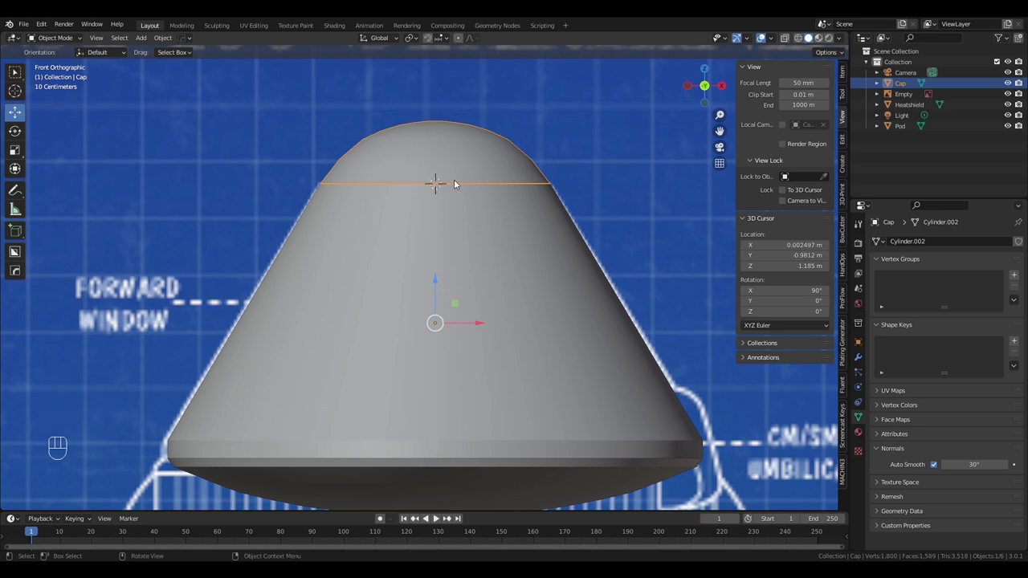
# Set the 3D cursor's X and Y location to 0 so it sits on the Cap's central axis
pyautogui.moveTo(454, 183); pyautogui.dragTo(577, 239, button='middle')
pyautogui.click(802, 255)
pyautogui.write('0')
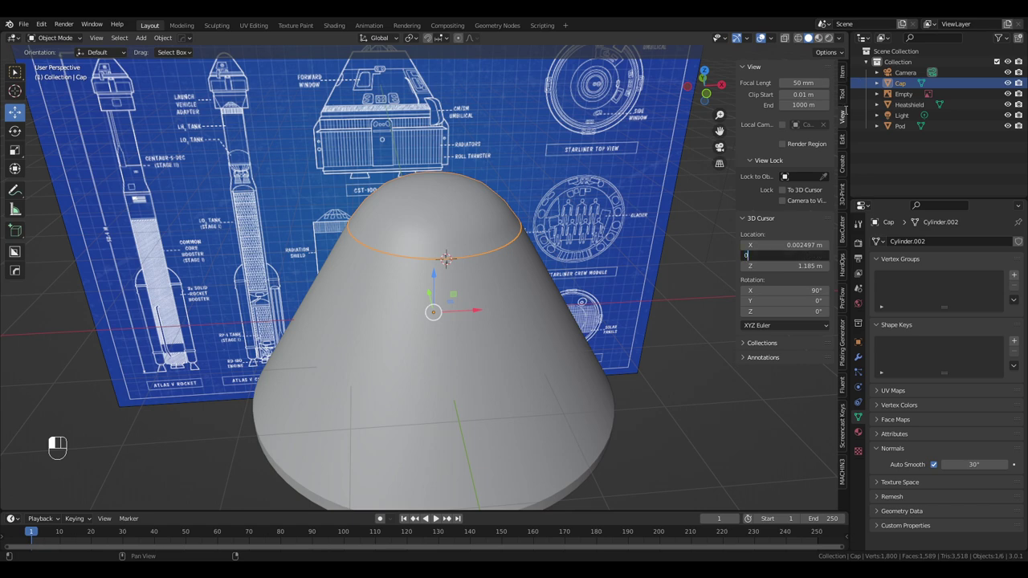
pyautogui.press('Return')
pyautogui.doubleClick(799, 245)
pyautogui.write('0')
pyautogui.press('Return')
pyautogui.moveTo(523, 280); pyautogui.dragTo(530, 168, button='middle')
# Set the Cap's origin to the 3D cursor
pyautogui.click(163, 38)
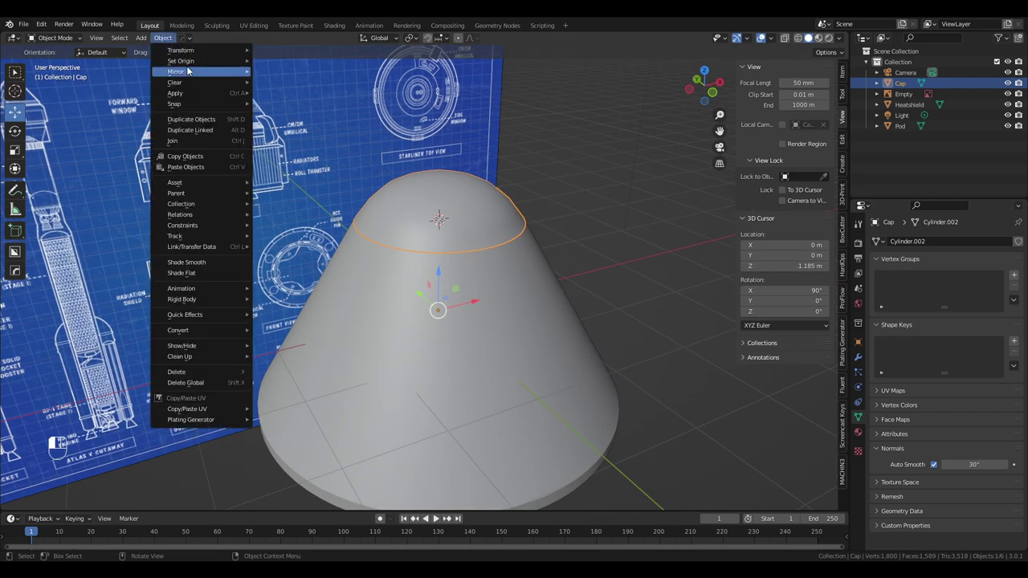
pyautogui.moveTo(190, 64)
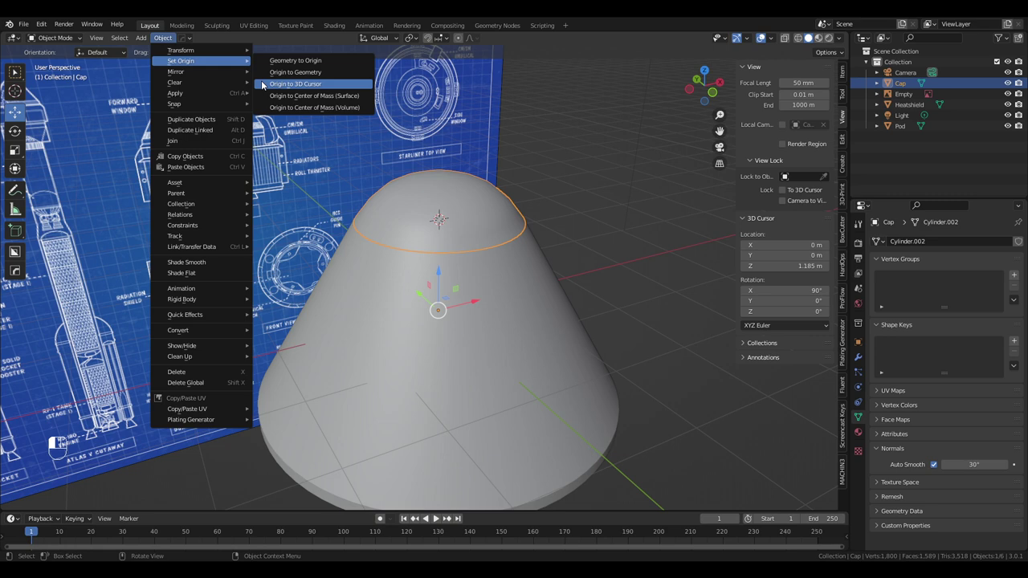
pyautogui.click(262, 84)
pyautogui.moveTo(261, 81); pyautogui.dragTo(609, 231, button='middle')
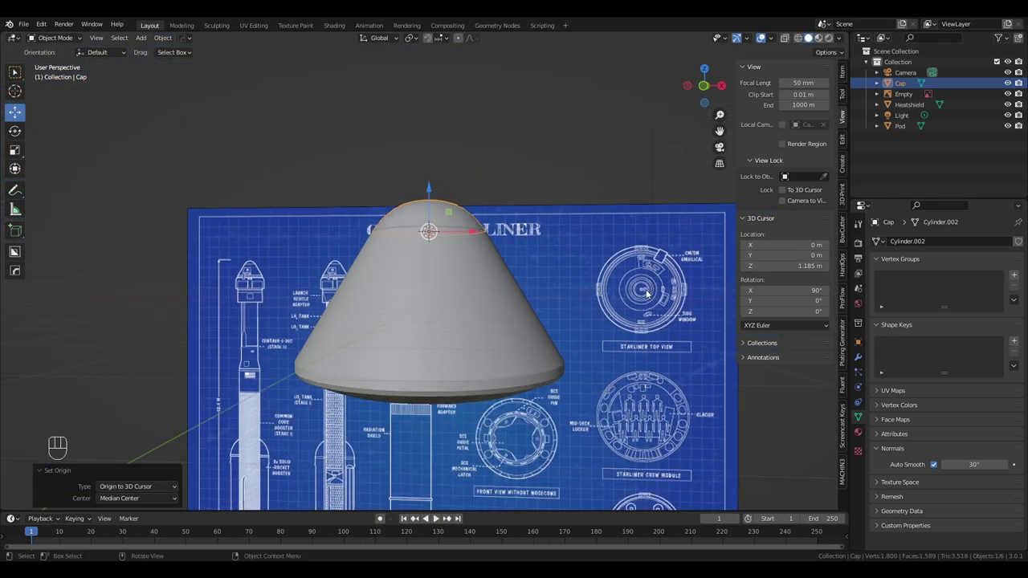
pyautogui.moveTo(602, 313); pyautogui.dragTo(460, 376, button='middle')
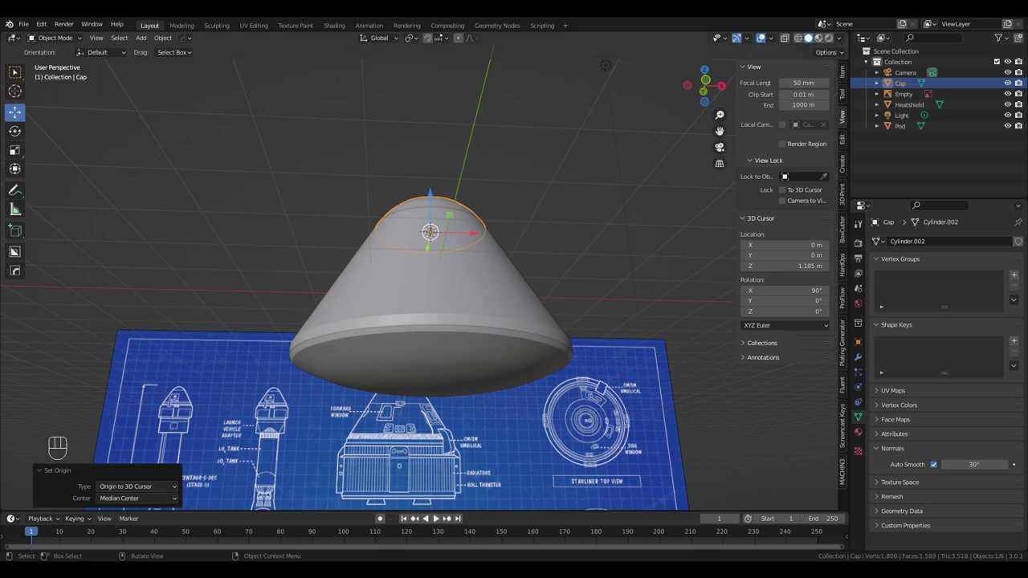
# Hide the Pod object, select the Heatshield and open its mesh for editing
pyautogui.moveTo(712, 174); pyautogui.dragTo(712, 211, button='middle')
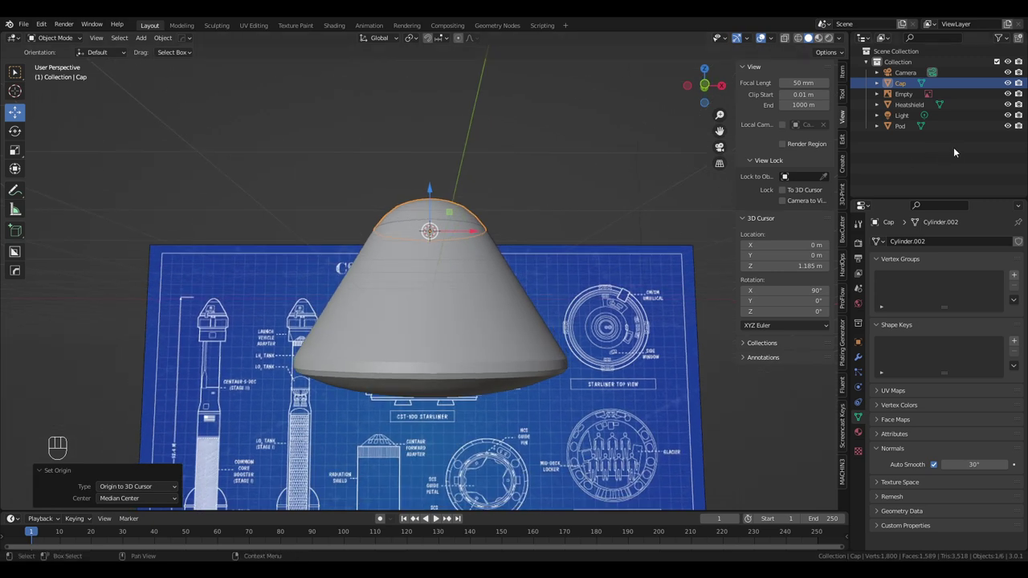
pyautogui.click(1008, 126)
pyautogui.moveTo(398, 338); pyautogui.dragTo(422, 220, button='middle')
pyautogui.scroll(2, 545, 300)
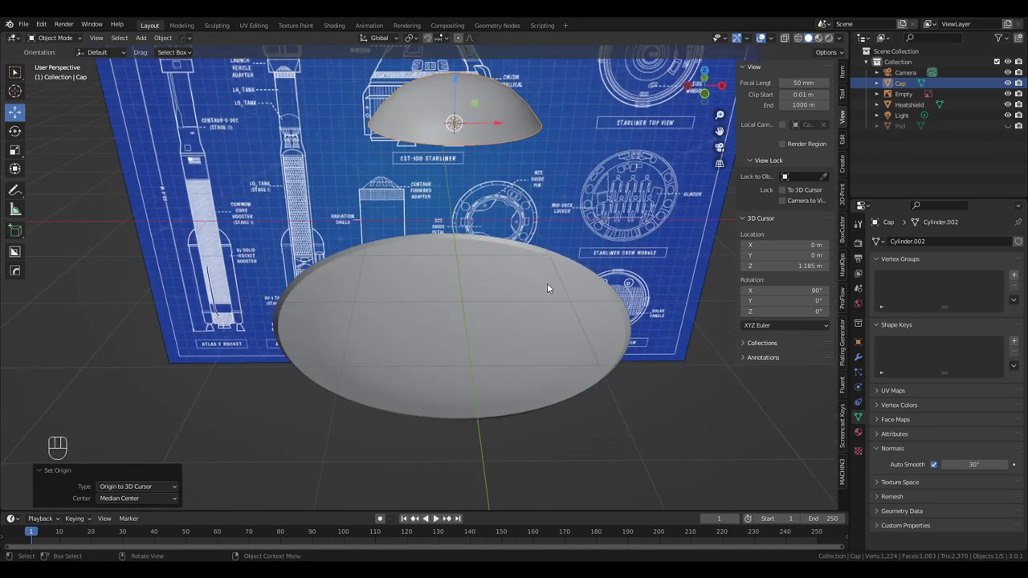
pyautogui.click(909, 104)
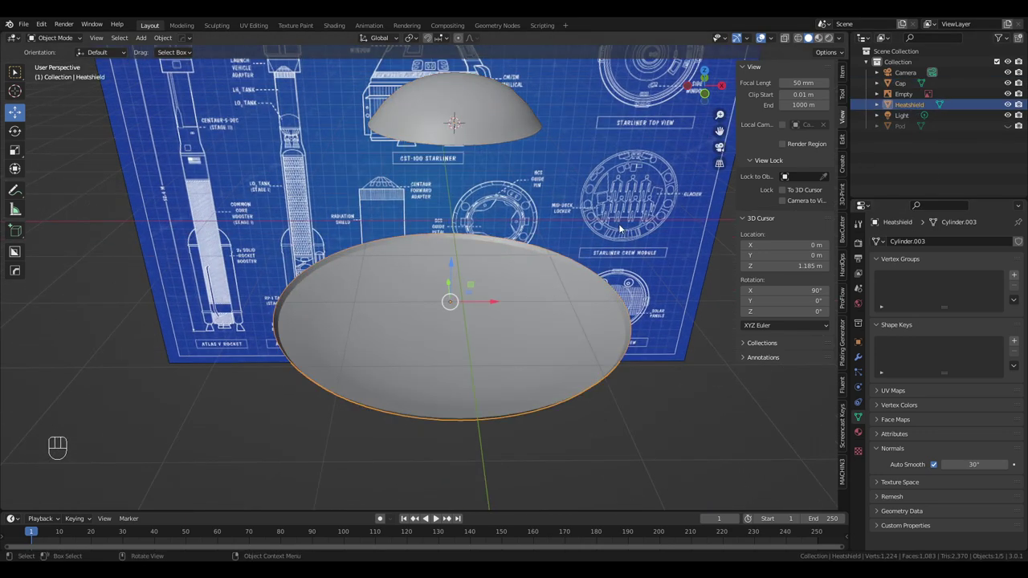
pyautogui.press('Tab')
pyautogui.scroll(1, 688, 315)
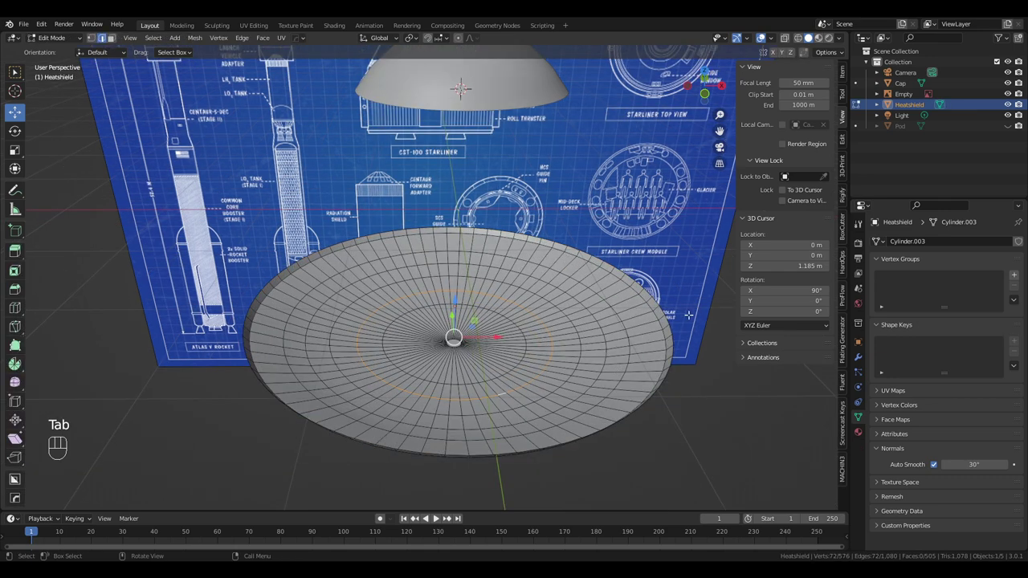
# Fill the Heatshield's open upper rim with a face, inset it by about 2.11 m and leave mesh editing
pyautogui.keyDown('alt'); pyautogui.click(667, 324); pyautogui.keyUp('alt')
pyautogui.keyDown('alt'); pyautogui.click(674, 336); pyautogui.keyUp('alt')
pyautogui.press('f')
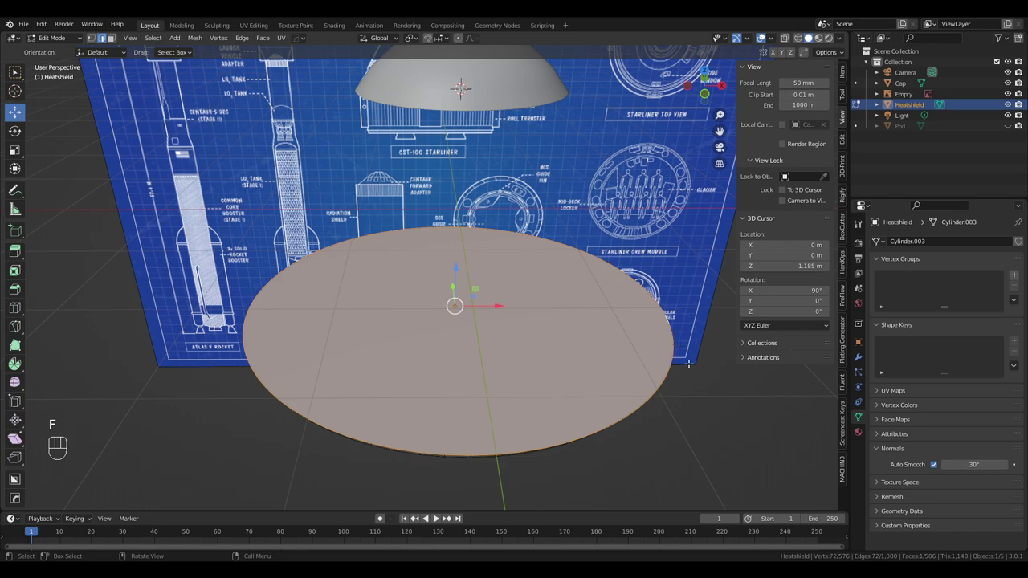
pyautogui.press('i')
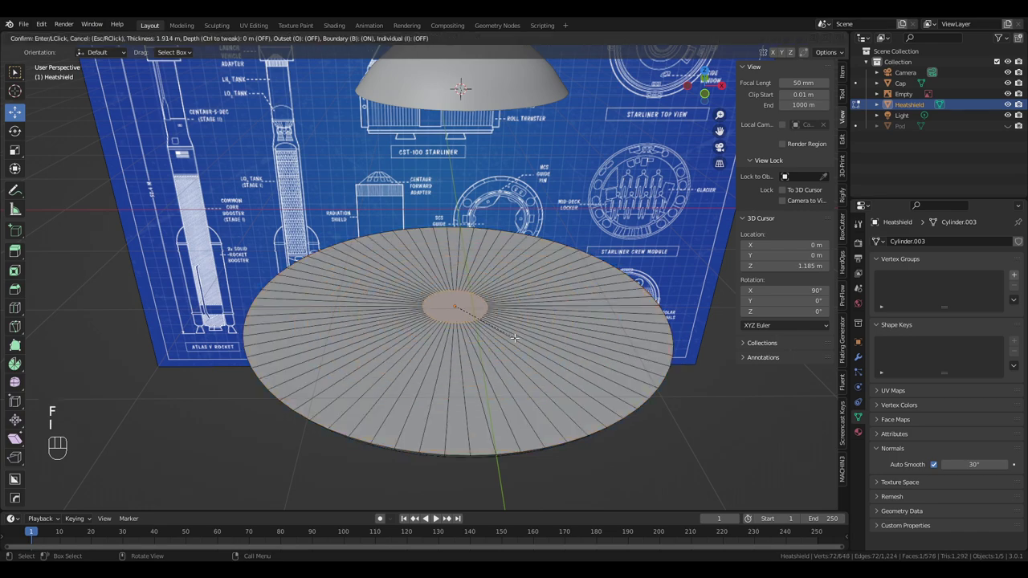
pyautogui.click(504, 334)
pyautogui.moveTo(547, 334); pyautogui.dragTo(565, 305, button='middle')
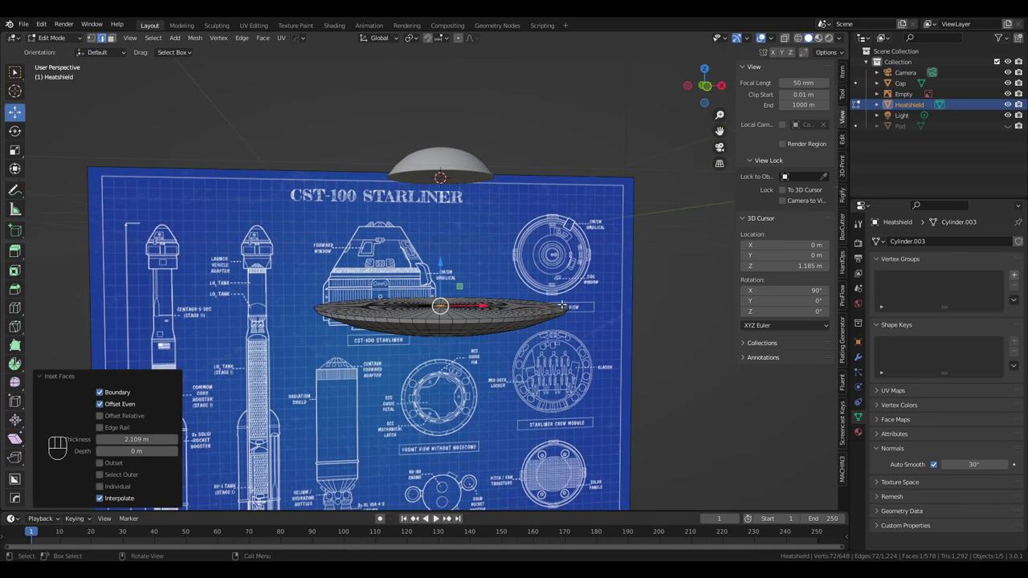
pyautogui.press('KP_Divide')
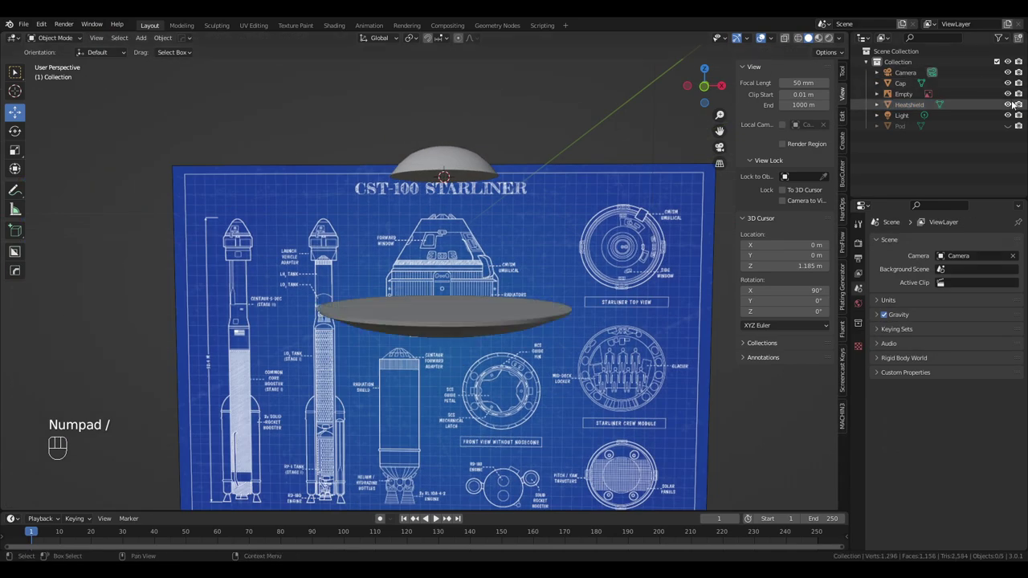
# Unhide the Pod object and add a cylinder mesh in front orthographic view
pyautogui.click(1009, 126)
pyautogui.keyDown('shift'); pyautogui.moveTo(464, 302); pyautogui.dragTo(476, 269, button='middle'); pyautogui.keyUp('shift')
pyautogui.press('KP_5')
pyautogui.press('KP_1')
pyautogui.click(141, 38)
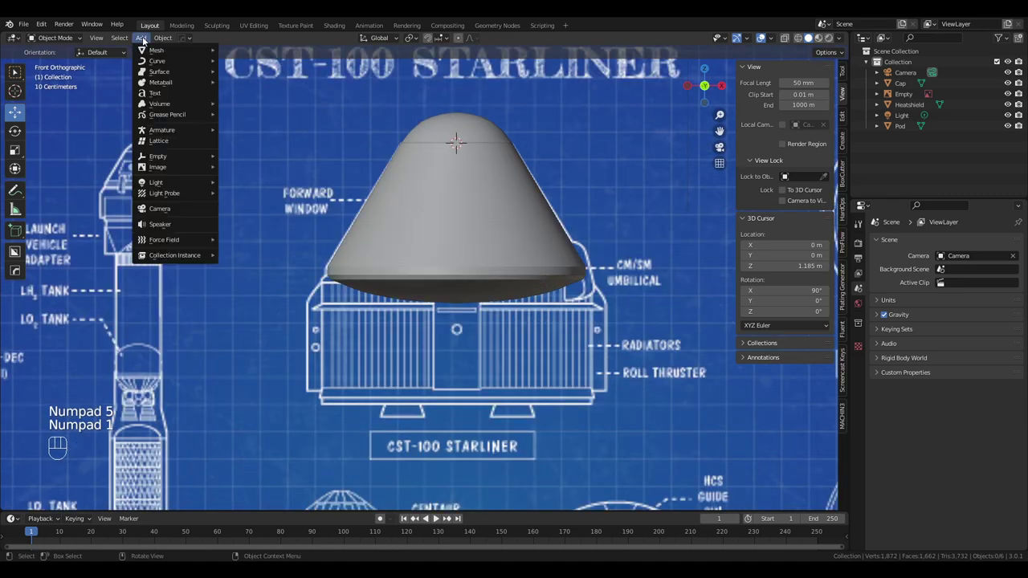
pyautogui.moveTo(153, 54)
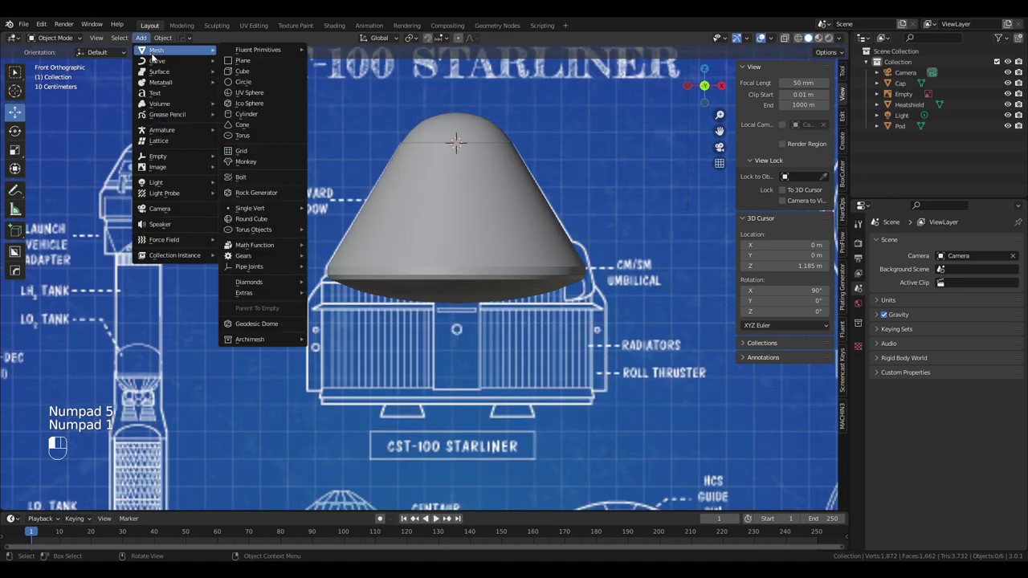
pyautogui.click(258, 114)
# Move the new cylinder down below the capsule and scale it to roughly the width of the blueprint's service module
pyautogui.moveTo(453, 101); pyautogui.dragTo(456, 319)
pyautogui.press('s')
pyautogui.click(528, 316)
# Delete the cylinder's top face in Edit Mode so its upper end is open
pyautogui.moveTo(499, 303); pyautogui.dragTo(529, 325, button='middle')
pyautogui.press('Tab')
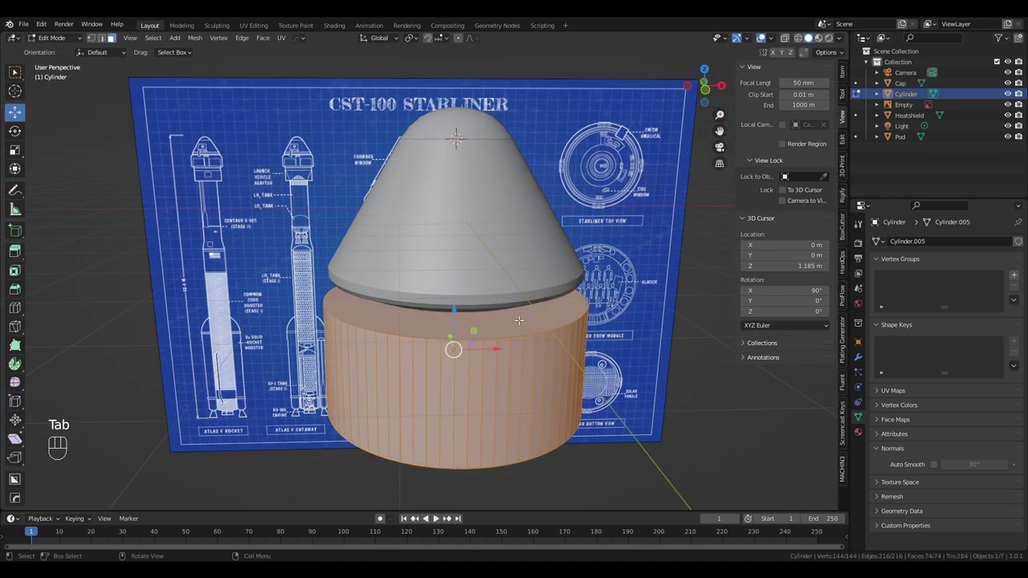
pyautogui.press('3')
pyautogui.click(517, 320)
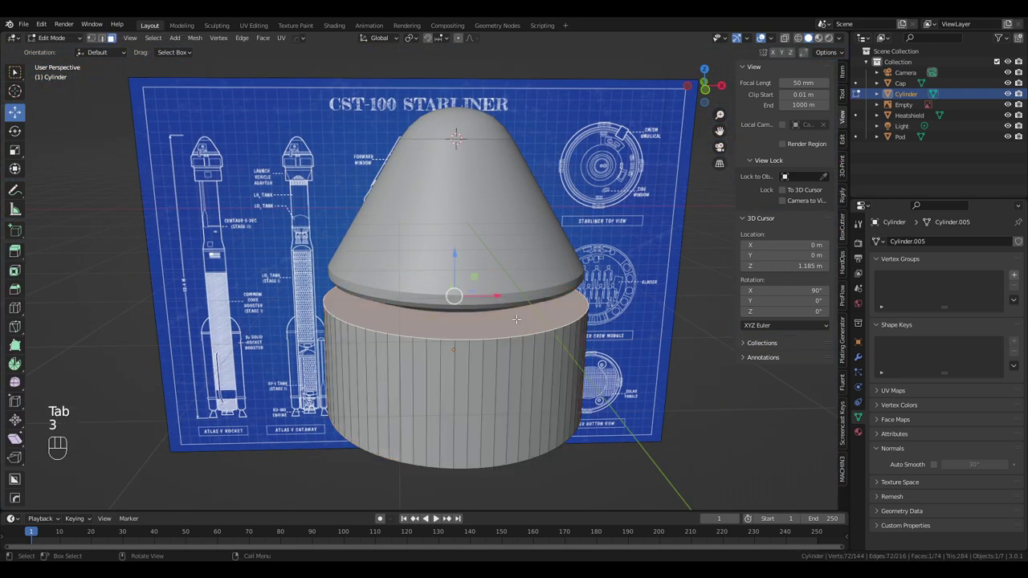
pyautogui.click(507, 344)
pyautogui.moveTo(551, 344); pyautogui.dragTo(543, 330, button='middle')
# Extrude the cylinder's open upper edge loop about 0.36 m upward in front view
pyautogui.press('2')
pyautogui.keyDown('alt'); pyautogui.click(543, 329); pyautogui.keyUp('alt')
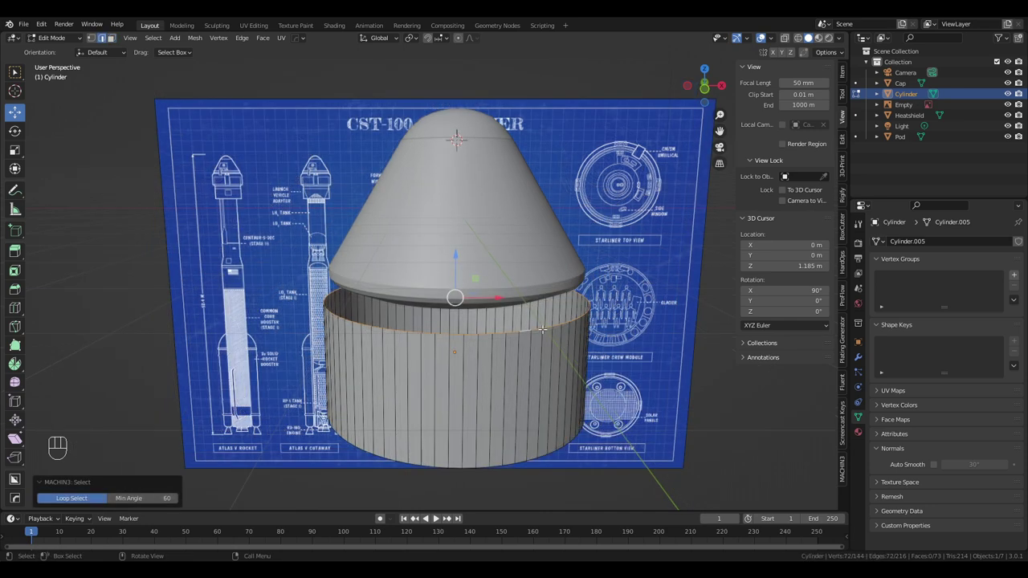
pyautogui.press('KP_5')
pyautogui.press('KP_1')
pyautogui.scroll(2, 542, 329)
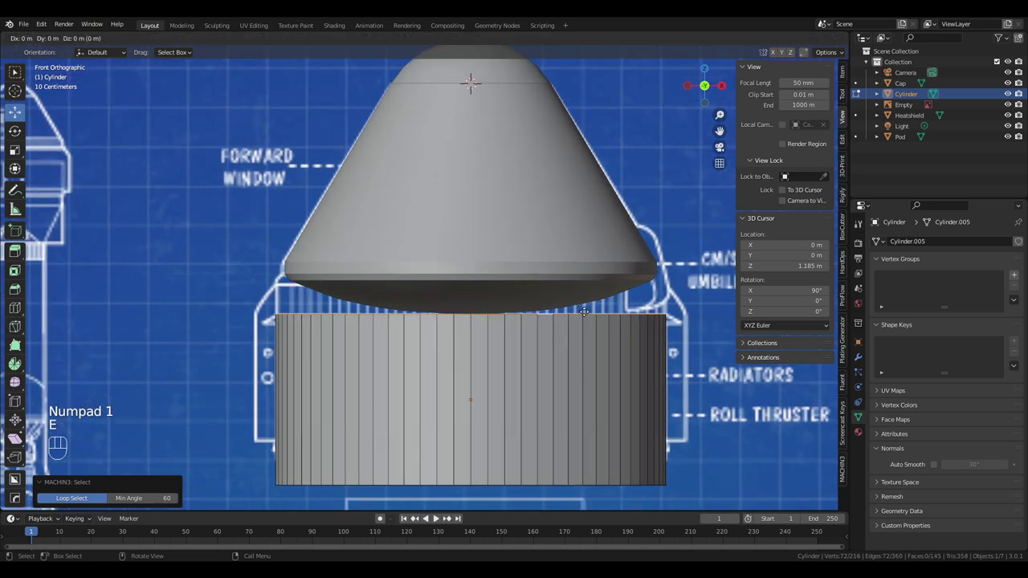
pyautogui.press('e')
pyautogui.rightClick(542, 299)
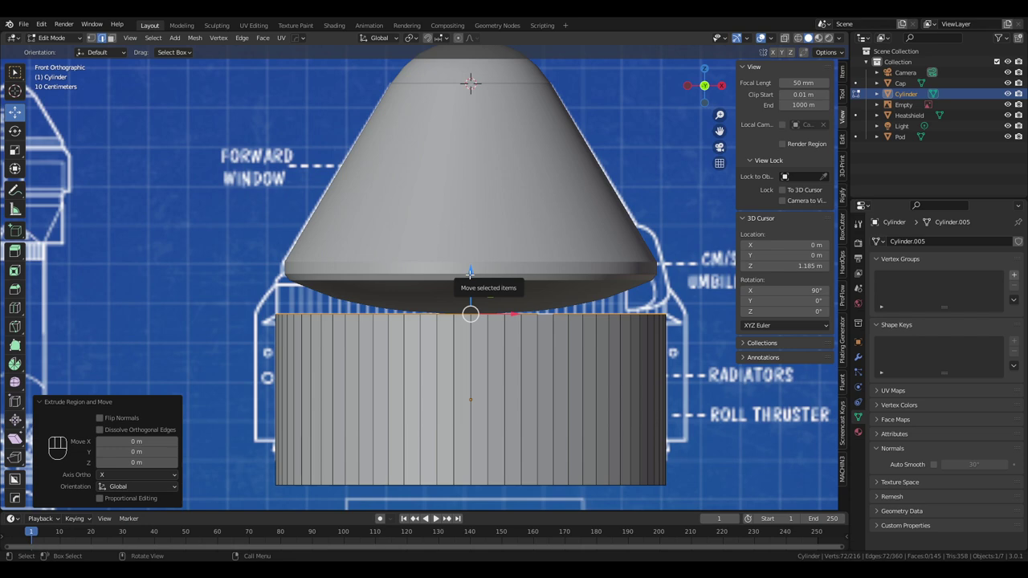
pyautogui.moveTo(470, 272); pyautogui.dragTo(474, 243)
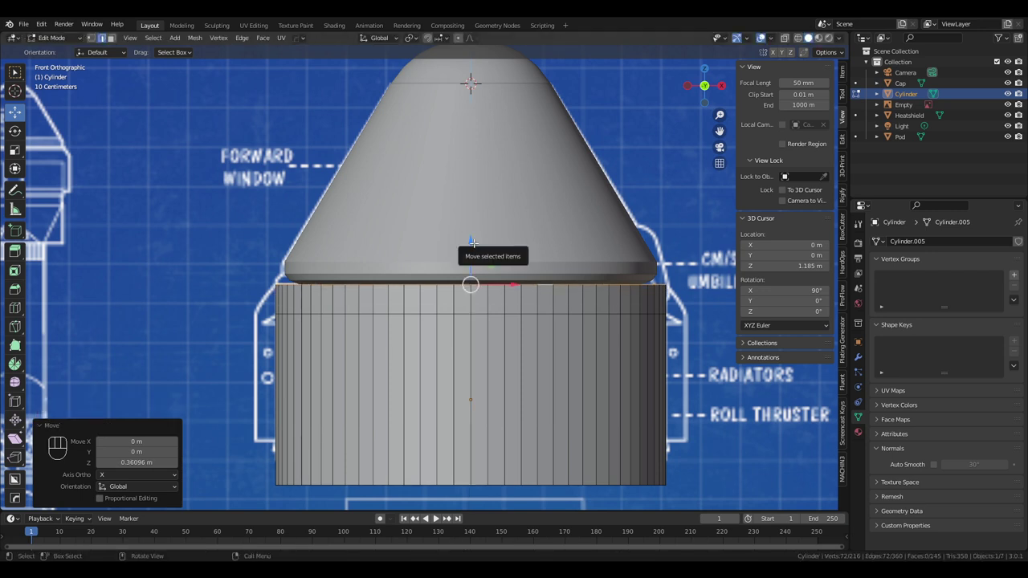
# Extrude the upper edge loop another 0.12 m or so upward and scale it to about 0.96 to taper the rim
pyautogui.rightClick(474, 243)
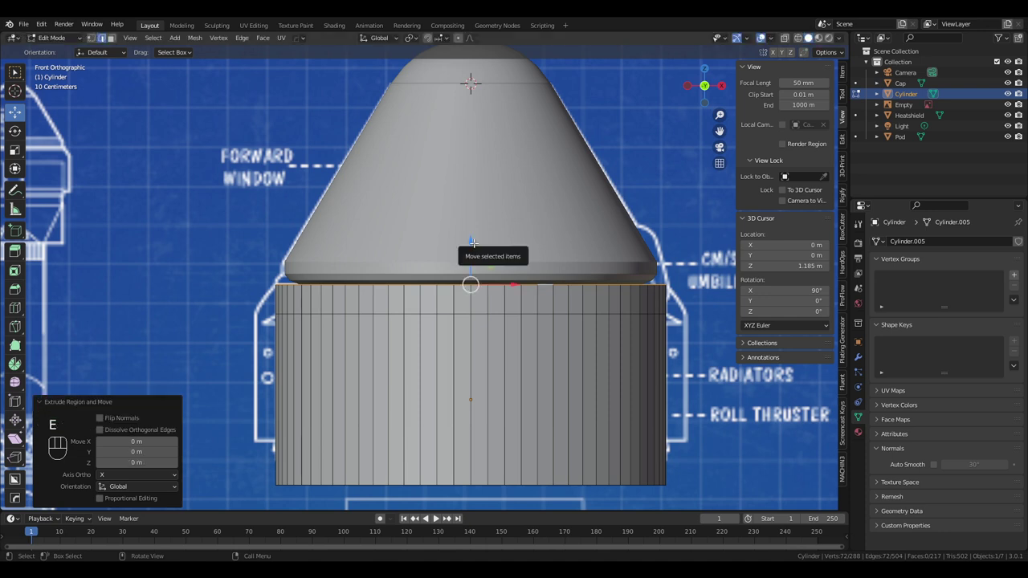
pyautogui.moveTo(474, 243); pyautogui.dragTo(479, 231)
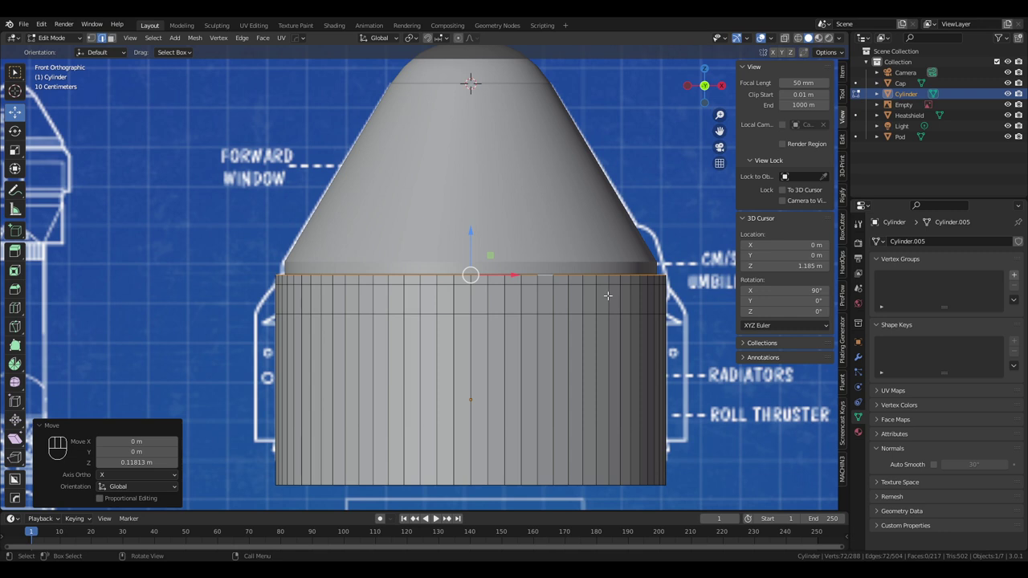
pyautogui.press('s')
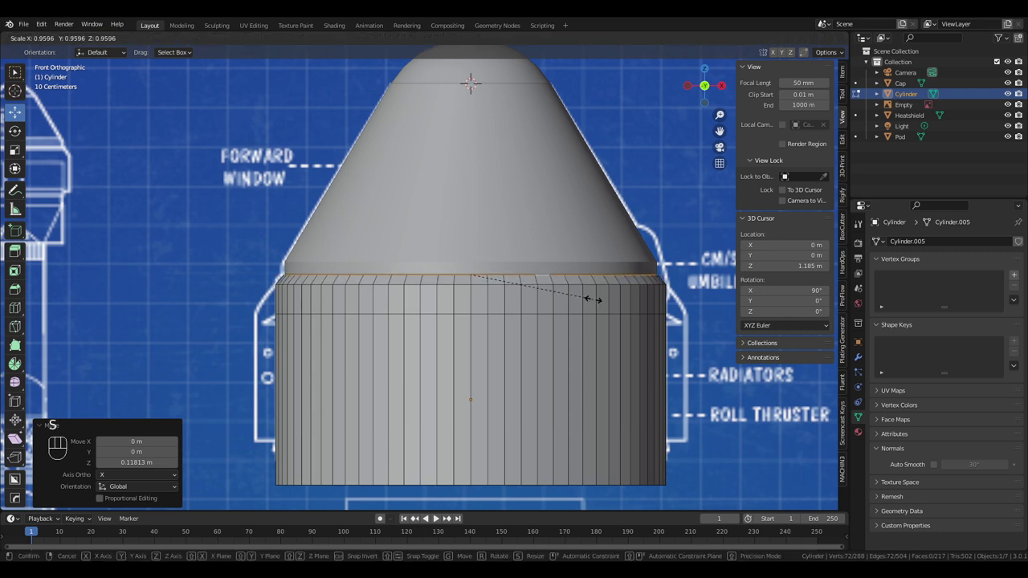
pyautogui.click(594, 299)
# Inset the cylinder's bottom face by about 0.1 m and extrude it about 0.58 m inward
pyautogui.moveTo(622, 300); pyautogui.dragTo(579, 336, button='middle')
pyautogui.moveTo(495, 354); pyautogui.dragTo(488, 328, button='middle')
pyautogui.scroll(-2, 487, 337)
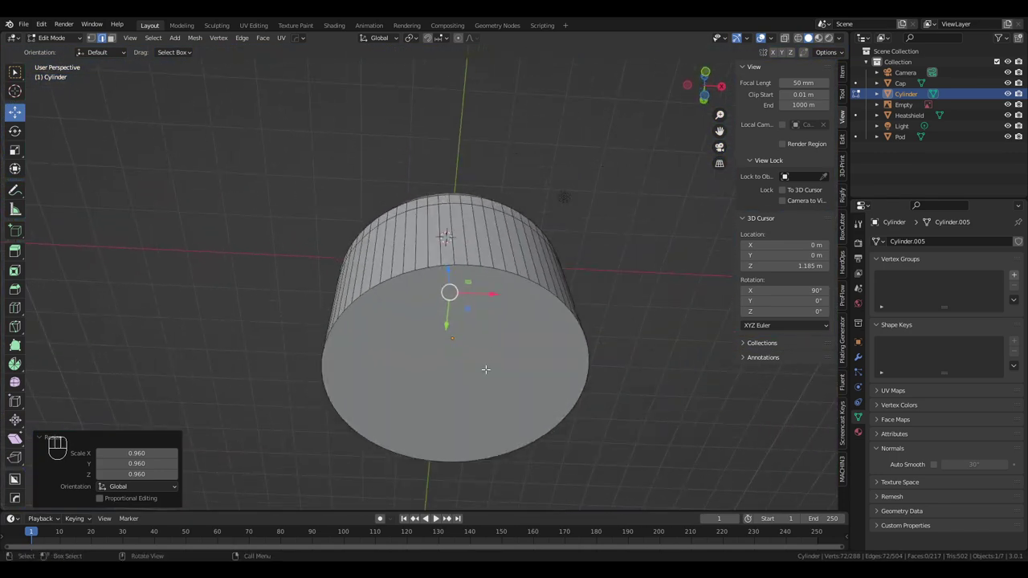
pyautogui.click(485, 370)
pyautogui.press('3')
pyautogui.click(475, 369)
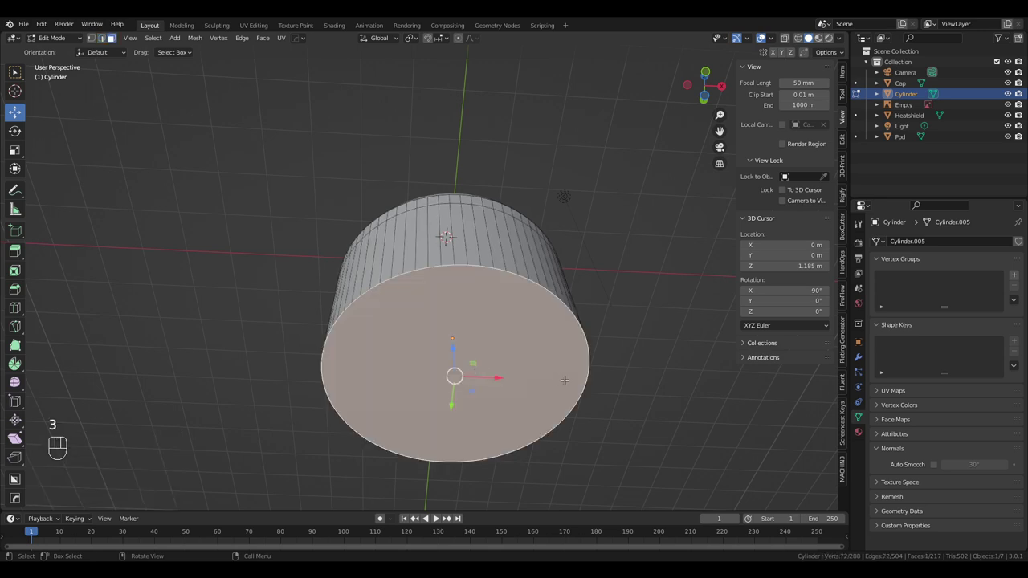
pyautogui.press('i')
pyautogui.click(537, 377)
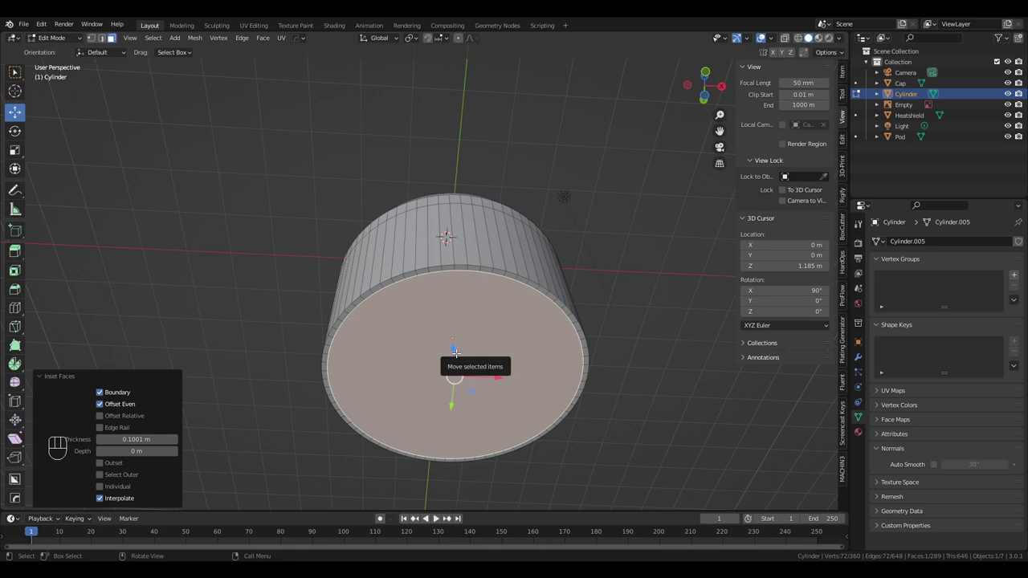
pyautogui.press('e')
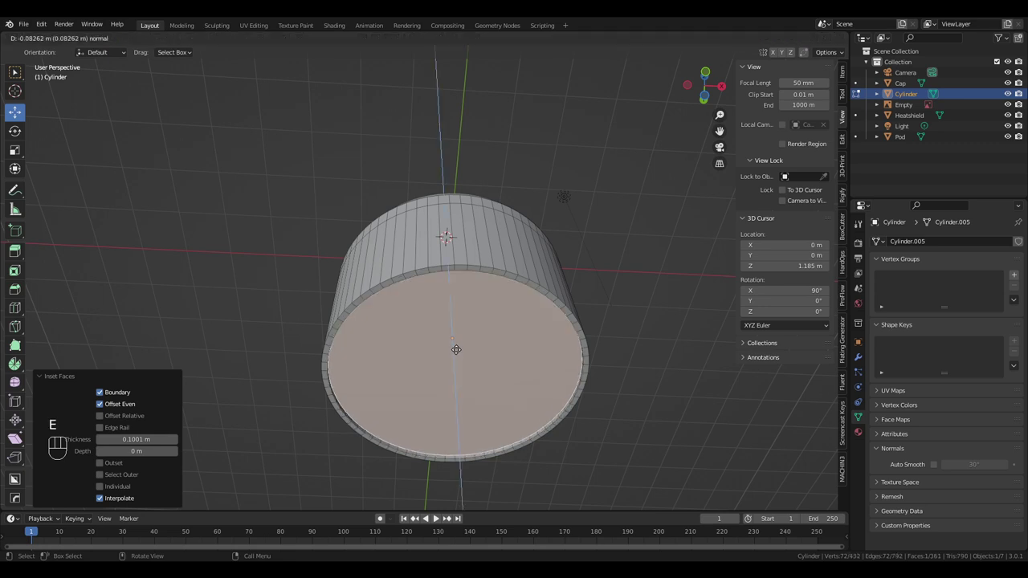
pyautogui.click(460, 332)
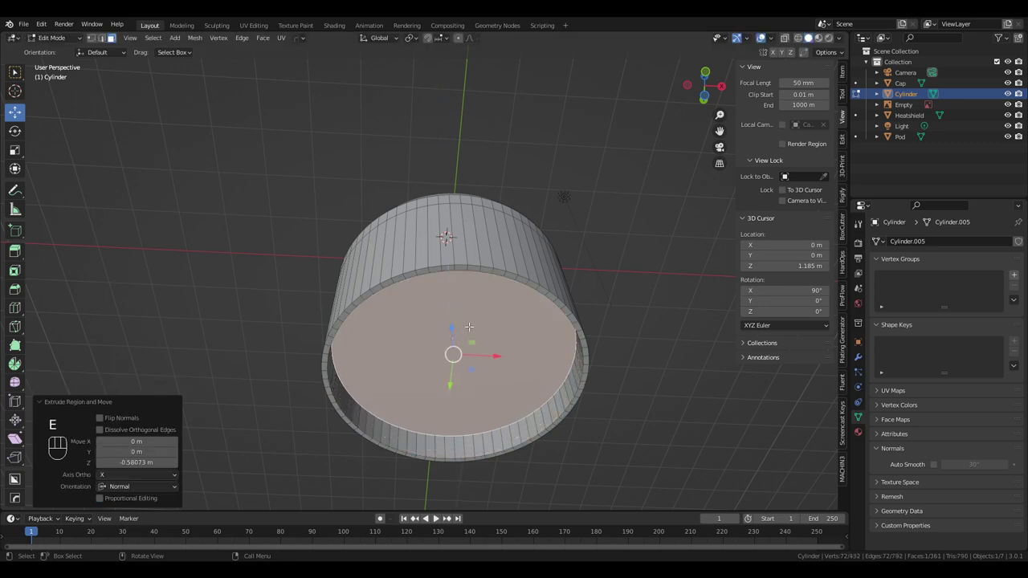
# Examine the blueprint drawings around the cylinder and compare its lower end with the service module in front view
pyautogui.press('KP_5')
pyautogui.press('KP_1')
pyautogui.scroll(-3, 544, 333)
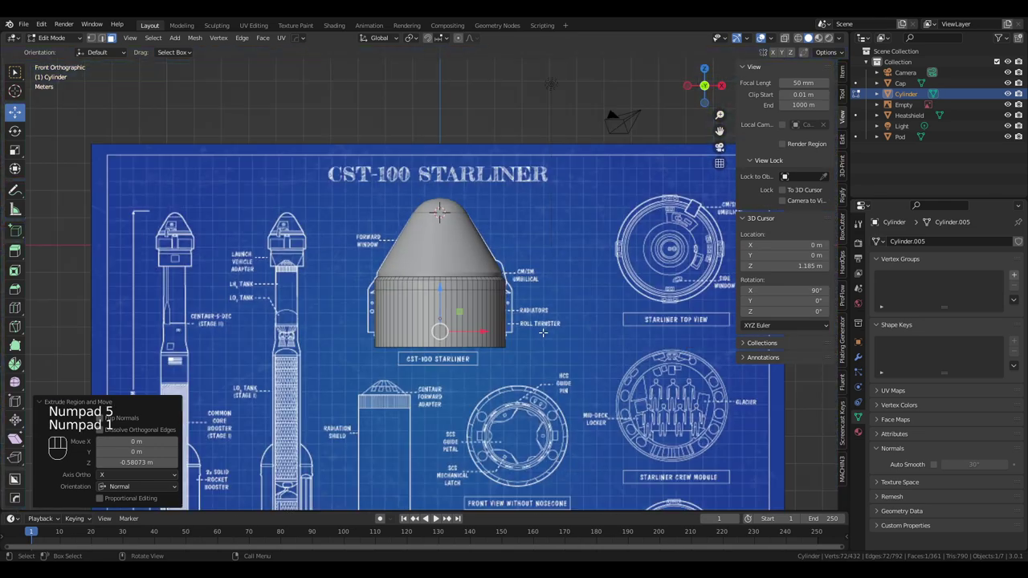
pyautogui.keyDown('shift'); pyautogui.moveTo(577, 323); pyautogui.dragTo(564, 176, button='middle'); pyautogui.keyUp('shift')
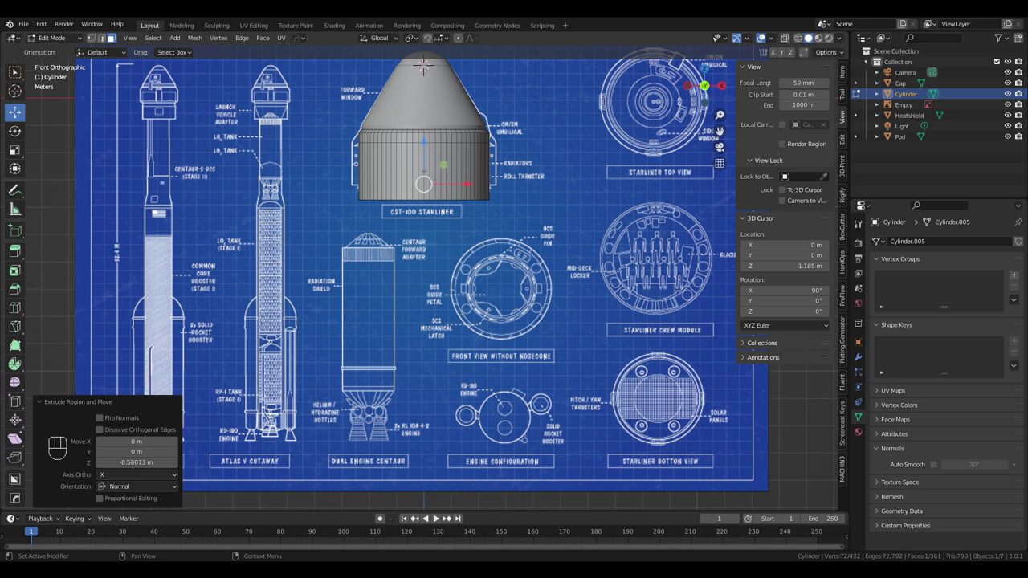
pyautogui.moveTo(498, 337); pyautogui.dragTo(473, 291, button='middle')
pyautogui.scroll(5, 473, 291)
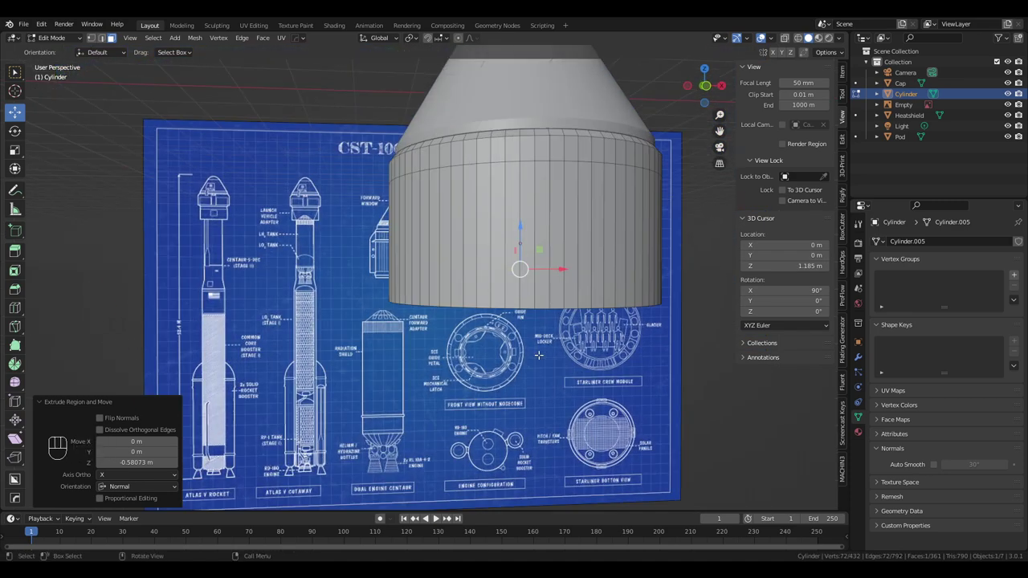
pyautogui.press('KP_5')
pyautogui.press('KP_1')
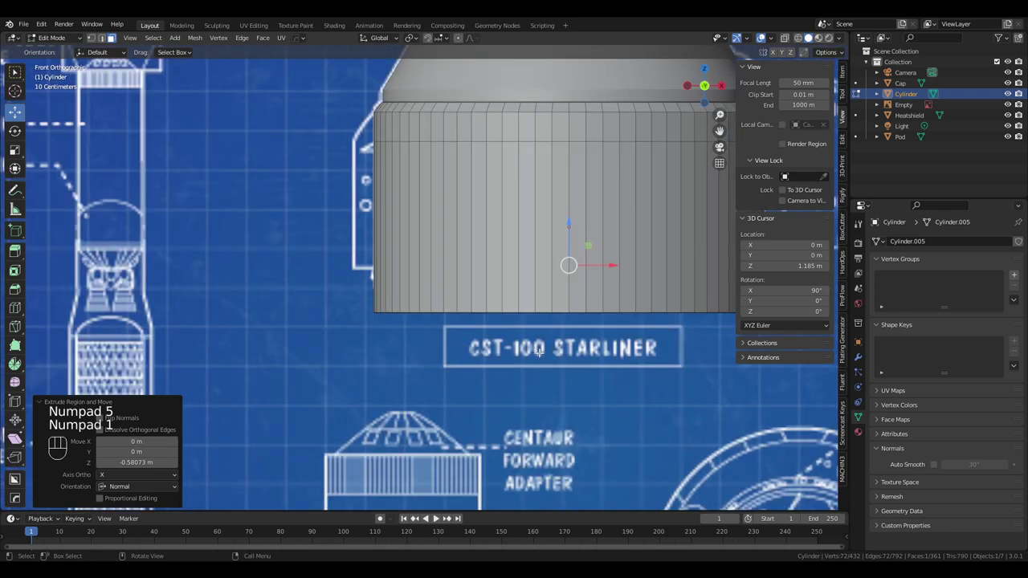
pyautogui.keyDown('shift'); pyautogui.moveTo(559, 324); pyautogui.dragTo(526, 306, button='middle'); pyautogui.keyUp('shift')
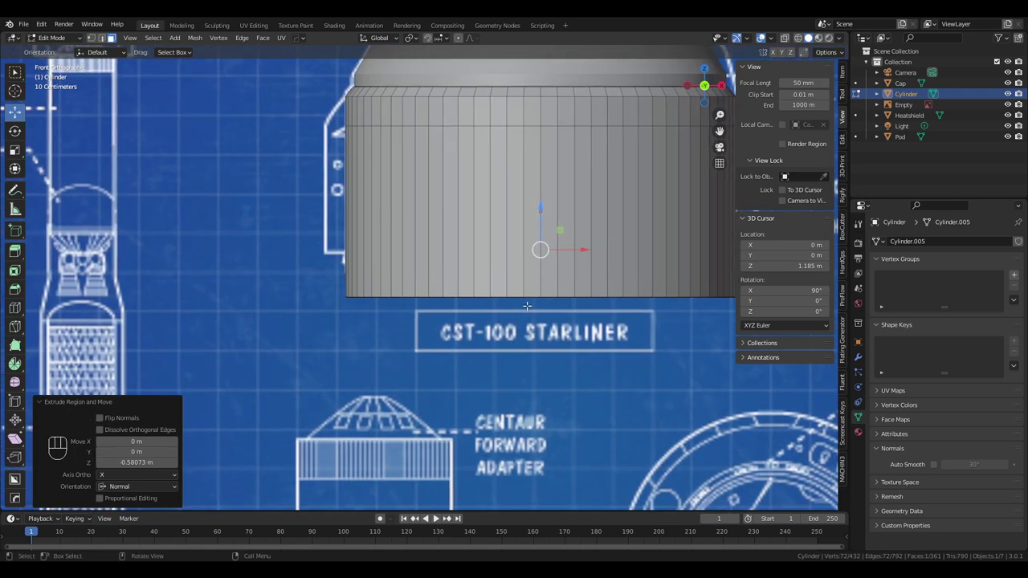
pyautogui.press('shift')
pyautogui.keyDown('shift'); pyautogui.moveTo(524, 305); pyautogui.dragTo(489, 274, button='middle'); pyautogui.keyUp('shift')
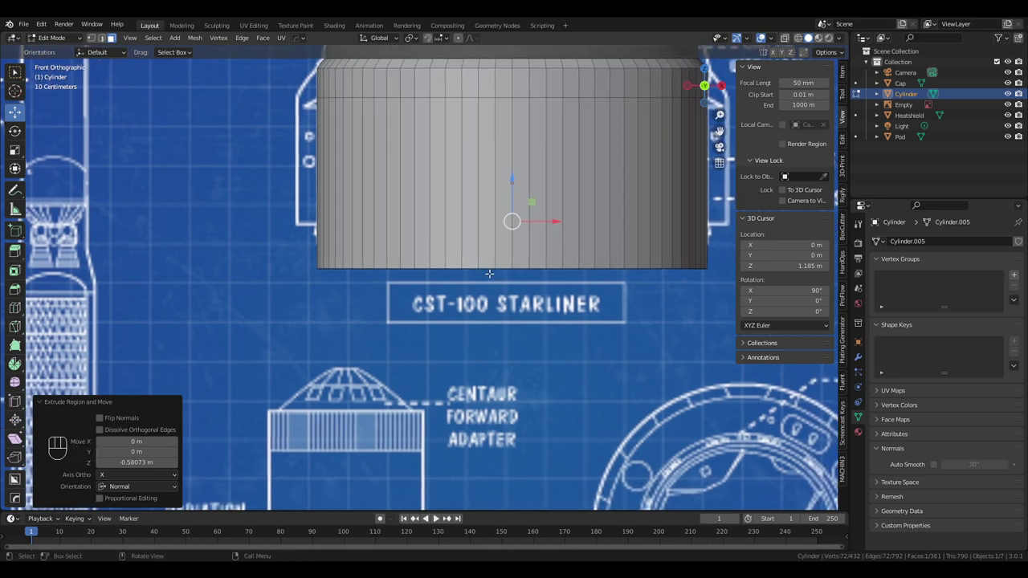
# Switch the viewport to wireframe shading and frame the cylinder over the blueprint's service module
pyautogui.press('z')
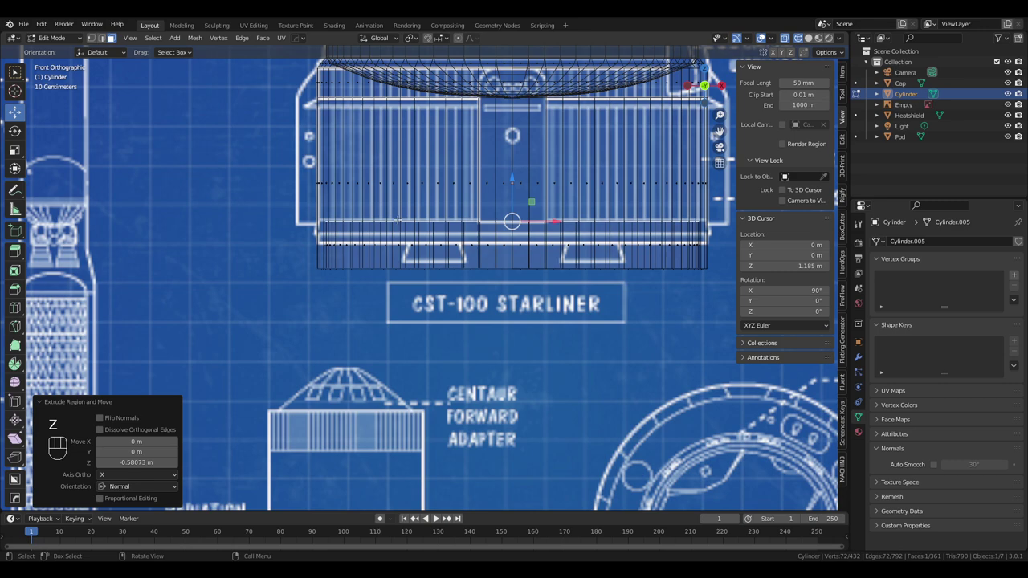
pyautogui.scroll(-2, 406, 210)
pyautogui.keyDown('shift'); pyautogui.moveTo(428, 226); pyautogui.dragTo(378, 298, button='middle'); pyautogui.keyUp('shift')
pyautogui.scroll(2, 415, 278)
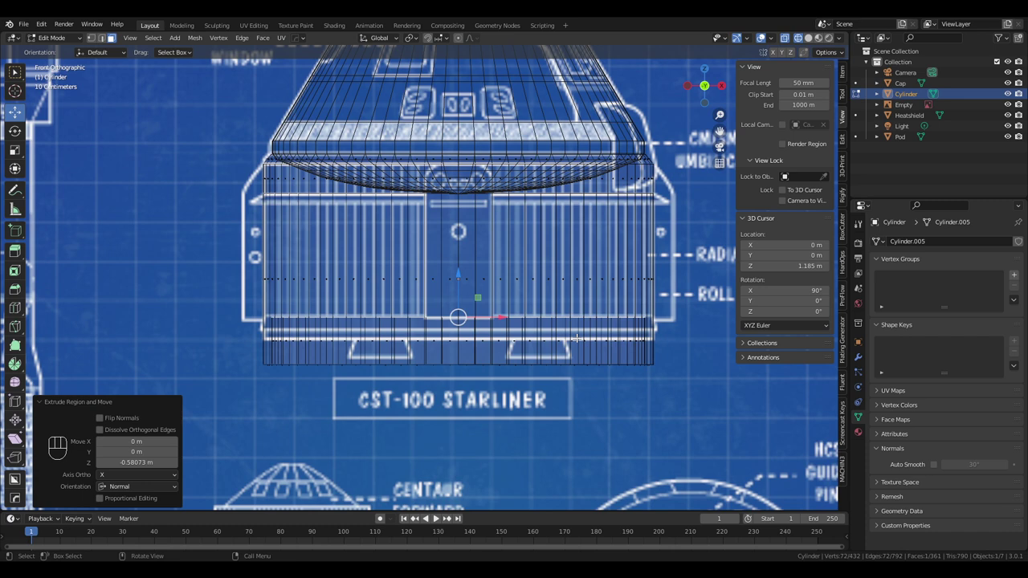
pyautogui.press('shift')
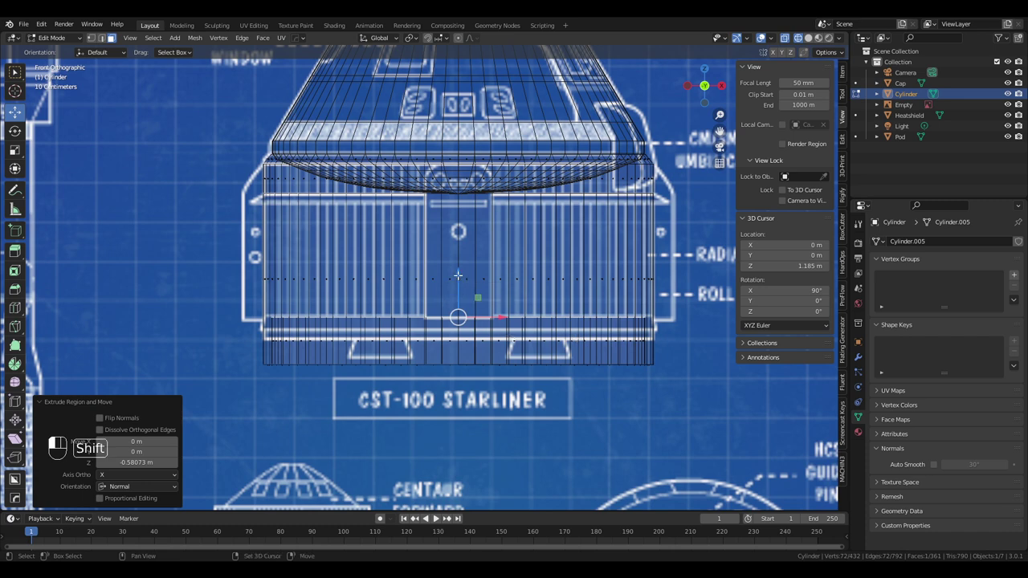
pyautogui.keyDown('shift'); pyautogui.moveTo(459, 278); pyautogui.dragTo(459, 272); pyautogui.keyUp('shift')
pyautogui.hotkey('ctrl', 'z')
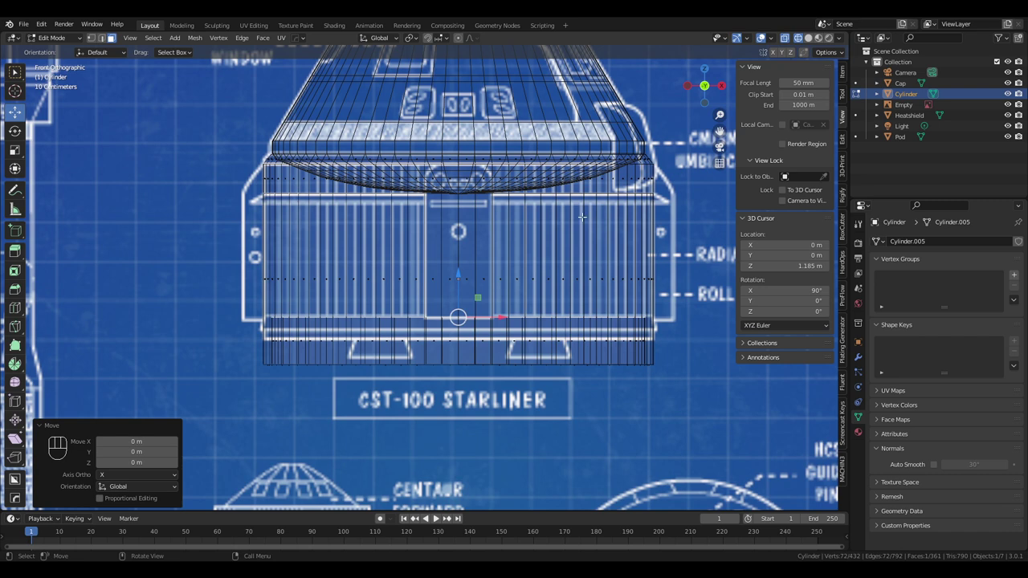
# Add a single loop cut around the cylinder and slide it to the lower edge of the blueprint's radiators, factor about 0.45
pyautogui.click(15, 308)
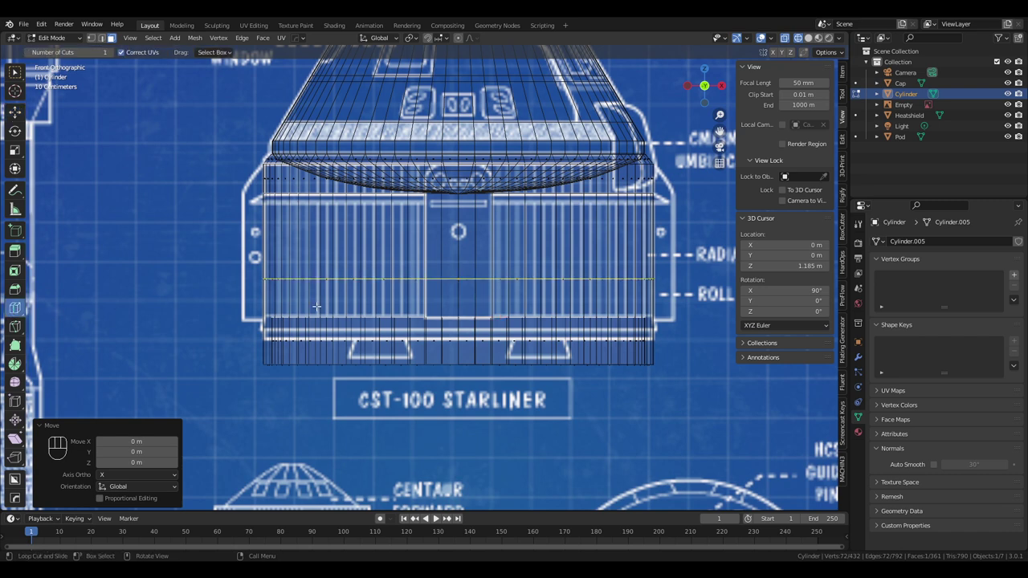
pyautogui.moveTo(316, 306); pyautogui.dragTo(315, 342)
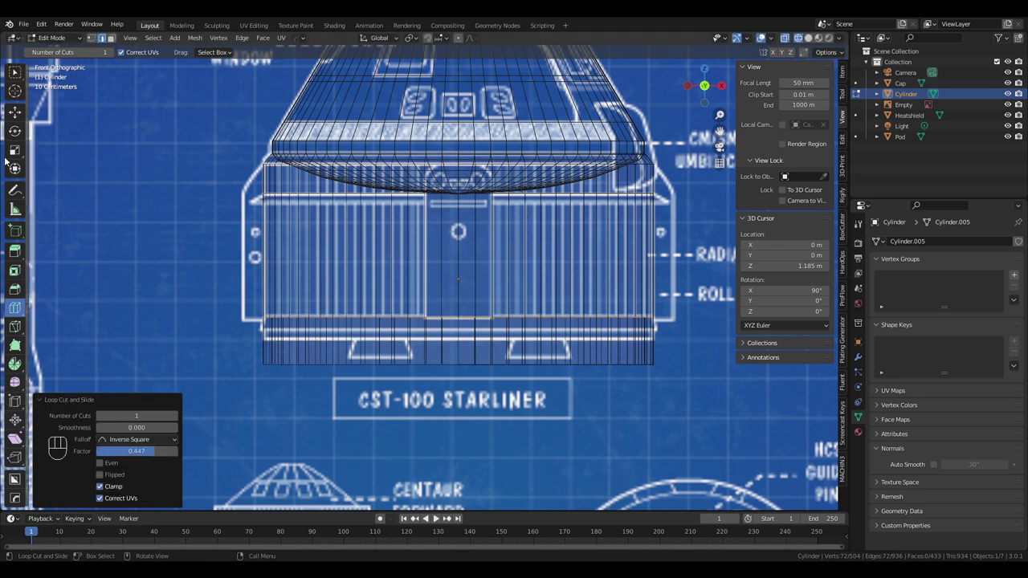
pyautogui.click(14, 111)
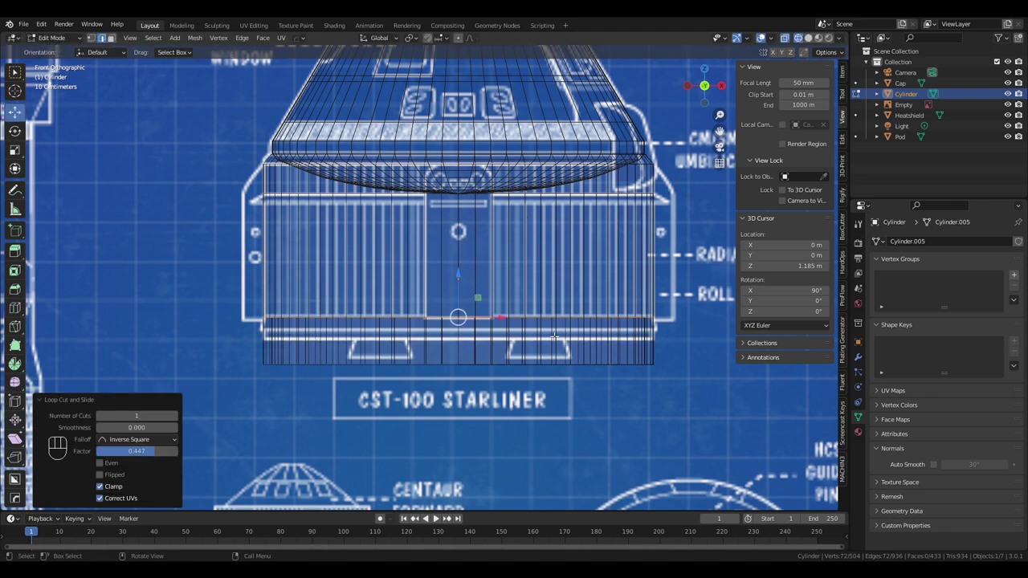
# Select only the ring of faces at the cylinder's bottom and move it up about 0.197 m in Z
pyautogui.press('3')
pyautogui.hotkey('alt', 'a')
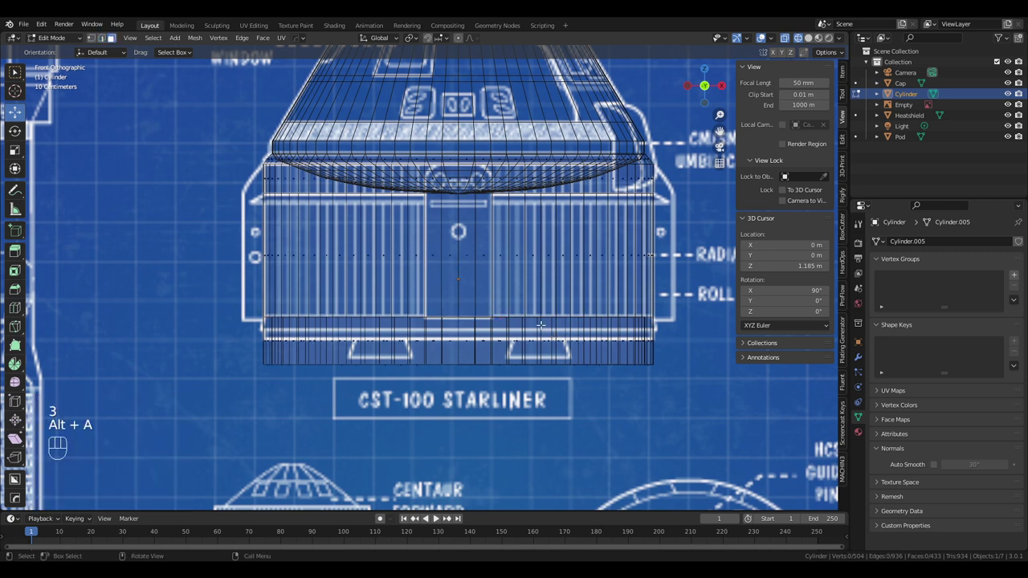
pyautogui.press('c')
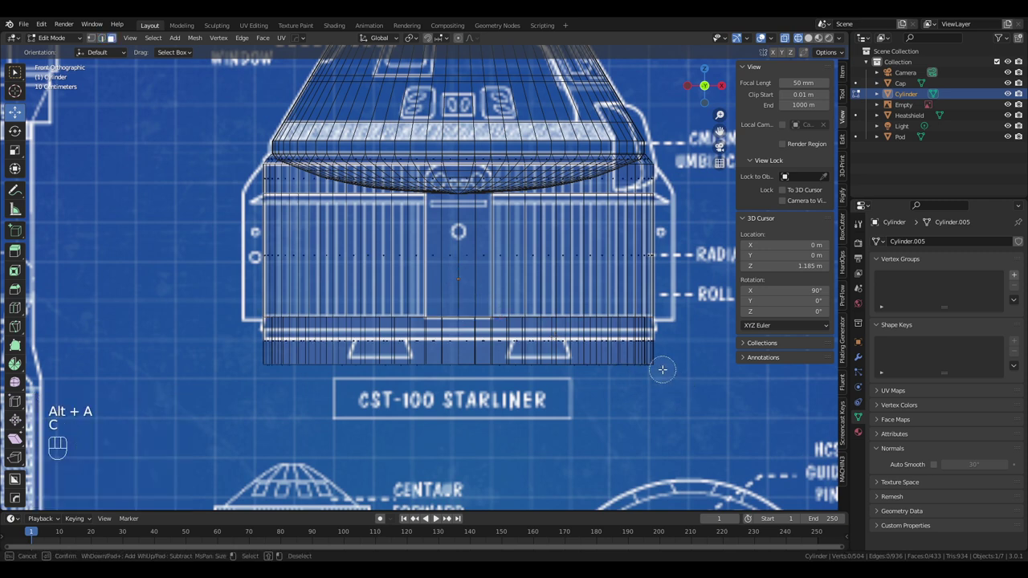
pyautogui.moveTo(665, 371); pyautogui.dragTo(253, 370)
pyautogui.rightClick(253, 371)
pyautogui.moveTo(459, 327); pyautogui.dragTo(458, 311)
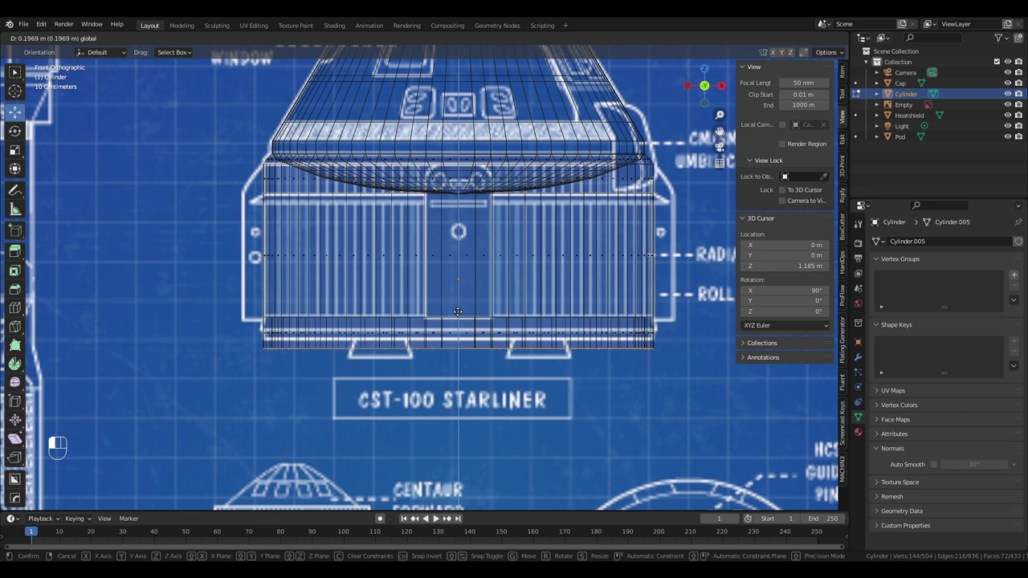
pyautogui.moveTo(457, 312); pyautogui.dragTo(457, 312)
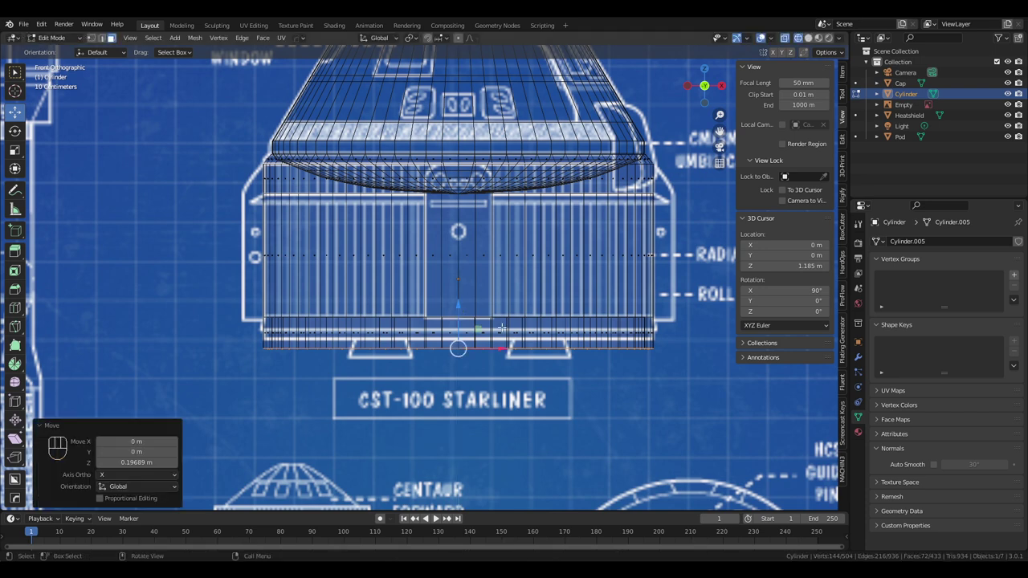
# Rename the Cylinder object to SM
pyautogui.keyDown('shift'); pyautogui.moveTo(346, 219); pyautogui.dragTo(344, 271, button='middle'); pyautogui.keyUp('shift')
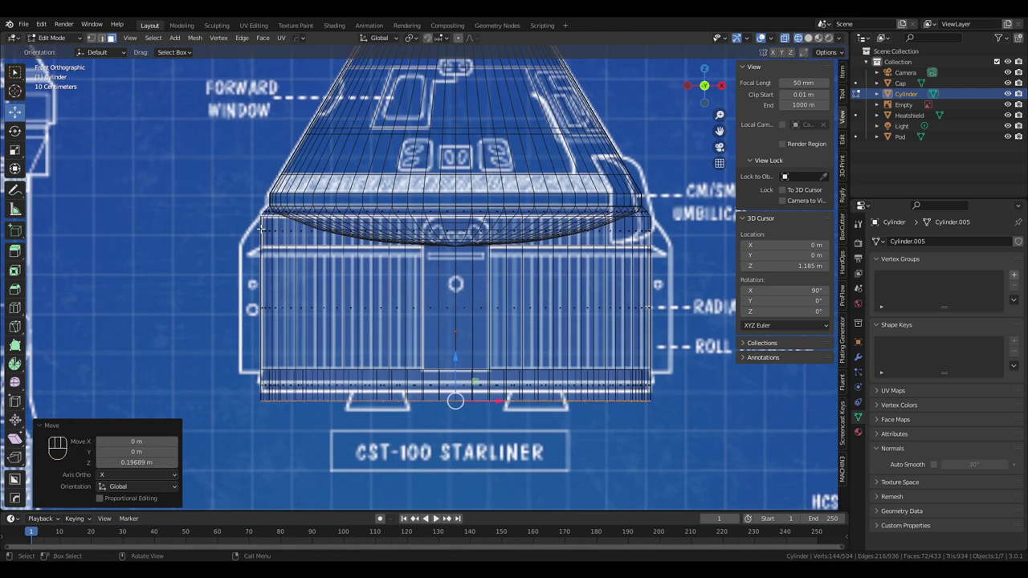
pyautogui.scroll(-2, 650, 277)
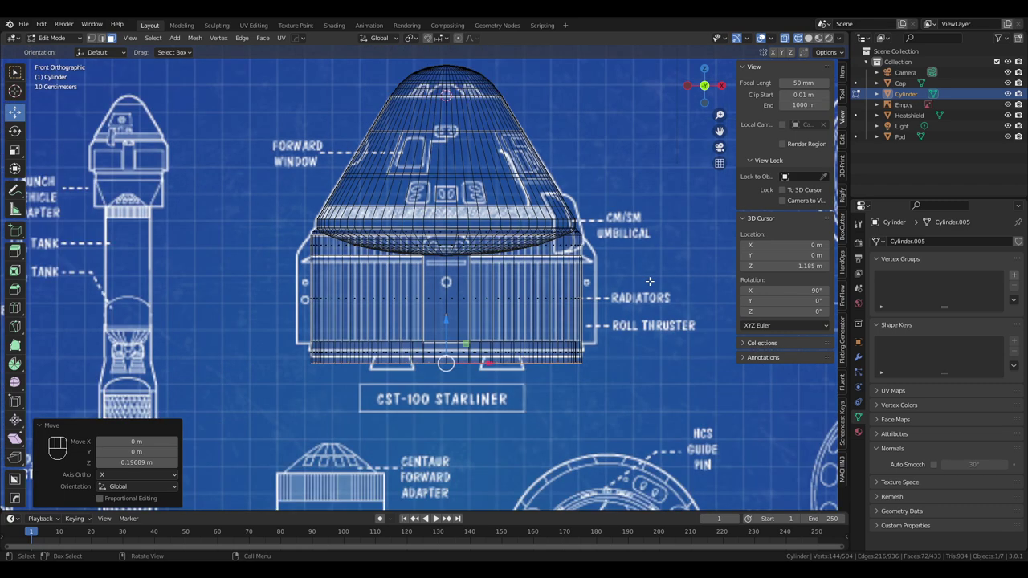
pyautogui.scroll(3, 604, 275)
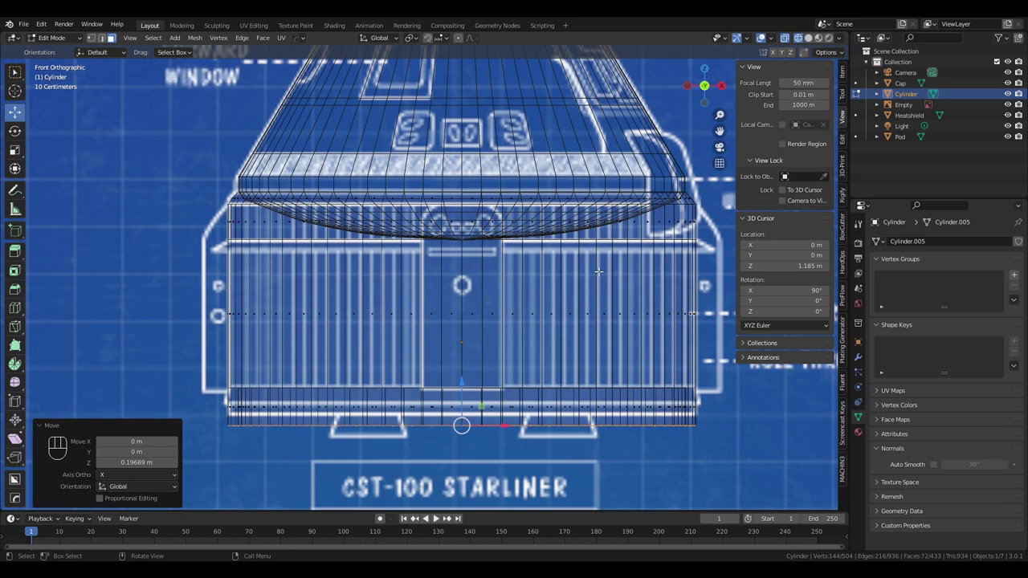
pyautogui.rightClick(910, 95)
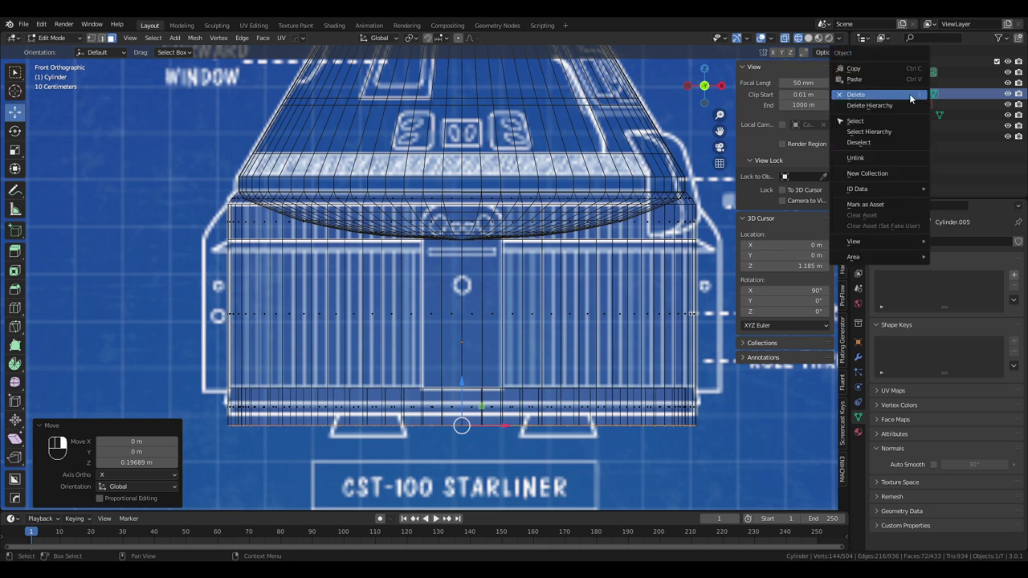
pyautogui.press('Escape')
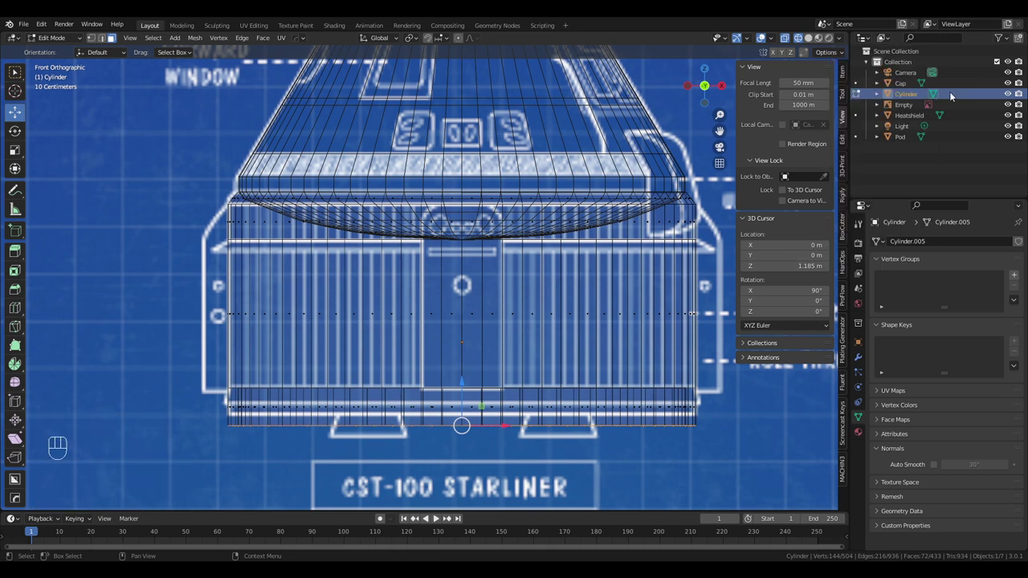
pyautogui.doubleClick(906, 94)
pyautogui.write('Sea')
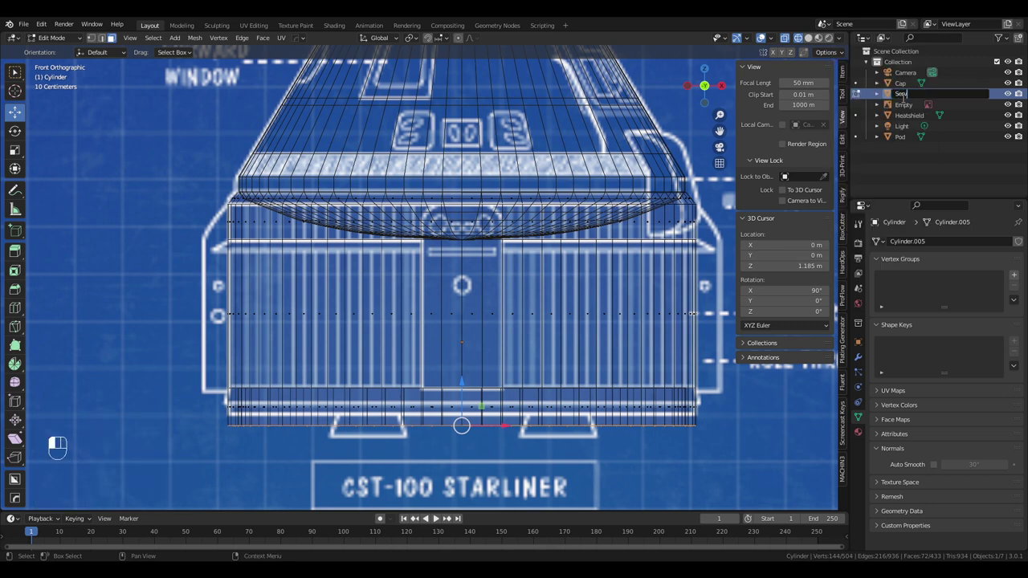
pyautogui.press('BackSpace')
pyautogui.press('BackSpace')
pyautogui.press('BackSpace')
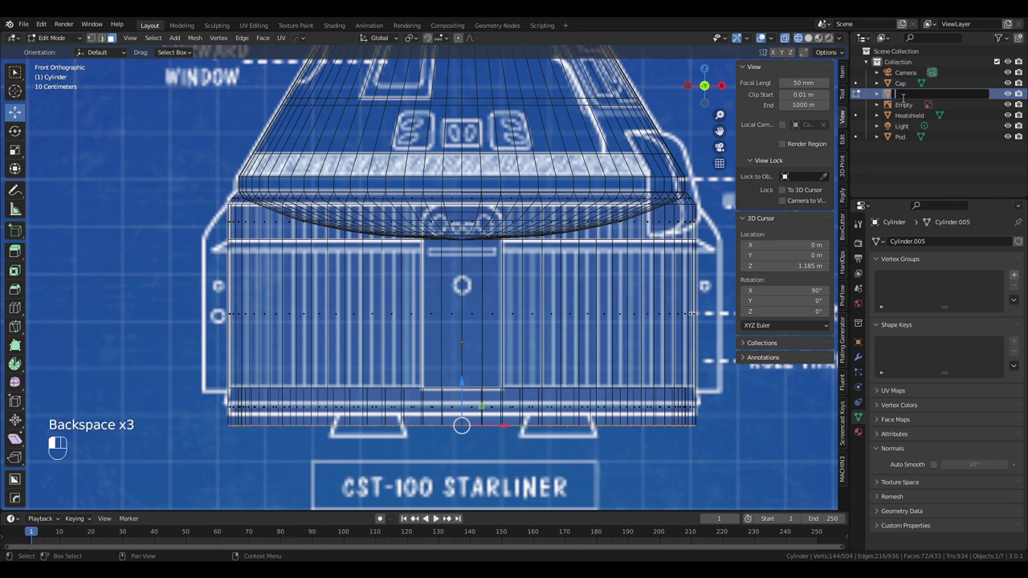
pyautogui.write('SM')
pyautogui.press('Return')
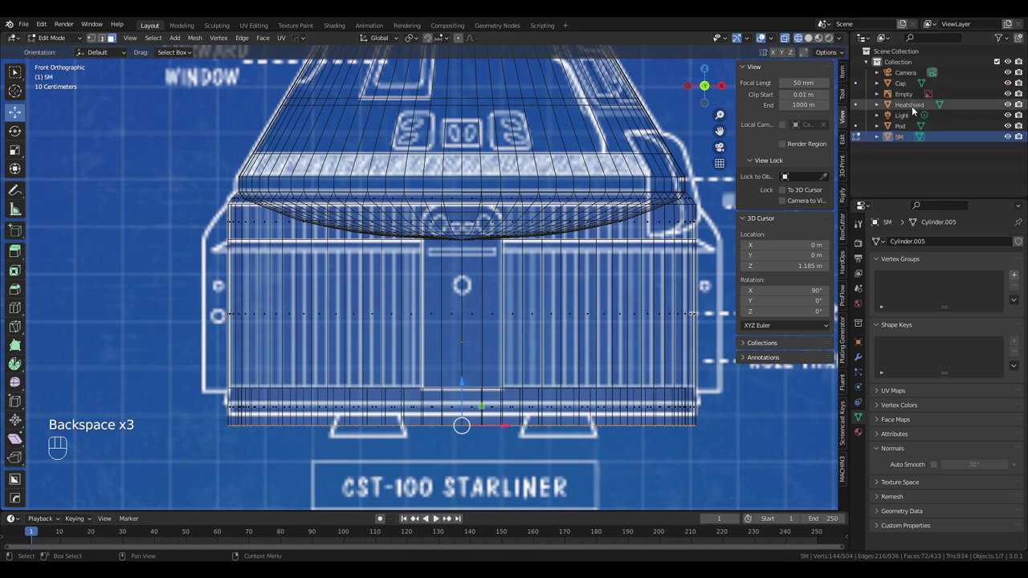
# Delete the Light and Camera objects from the scene
pyautogui.rightClick(901, 112)
pyautogui.click(895, 112)
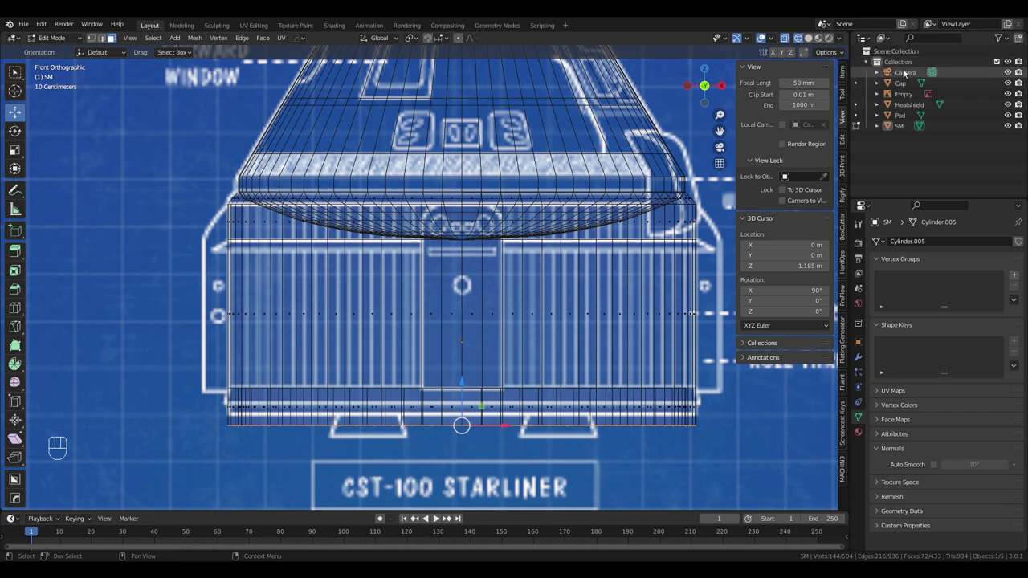
pyautogui.rightClick(905, 72)
pyautogui.click(904, 72)
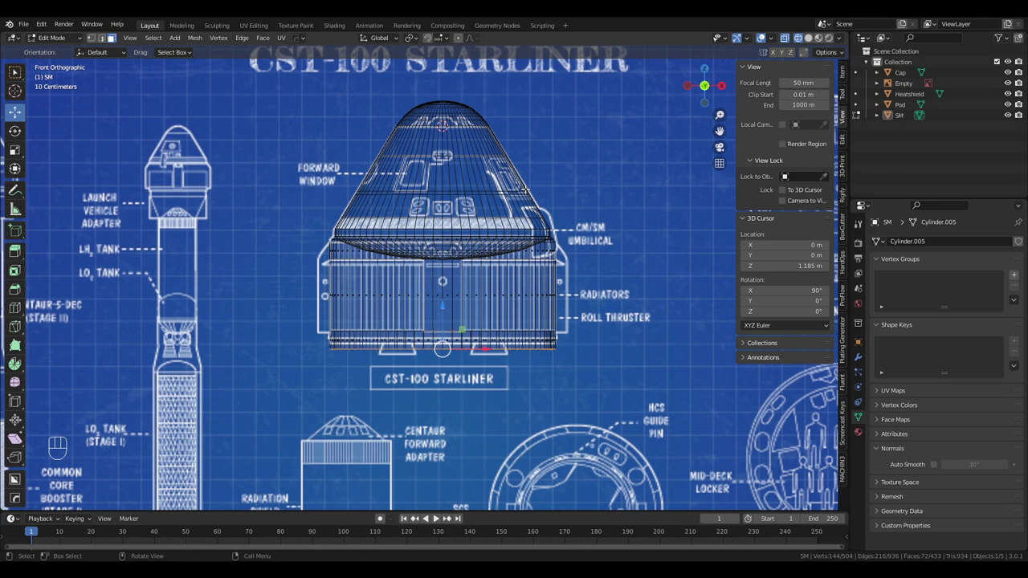
# Switch the viewport to solid shading and select the SM object
pyautogui.scroll(-4, 560, 162)
pyautogui.keyDown('shift'); pyautogui.moveTo(560, 162); pyautogui.dragTo(551, 210, button='middle'); pyautogui.keyUp('shift')
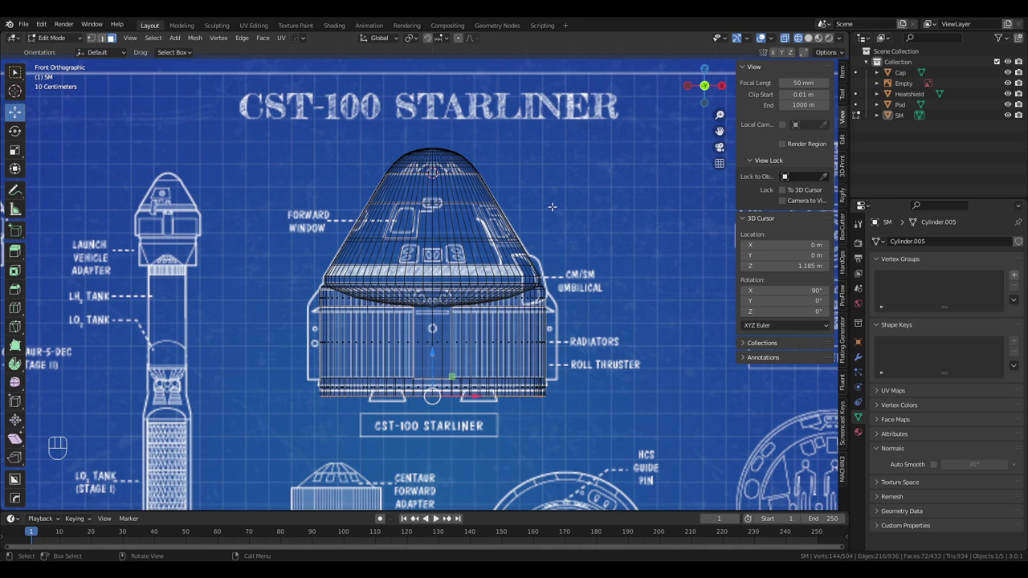
pyautogui.scroll(1, 556, 196)
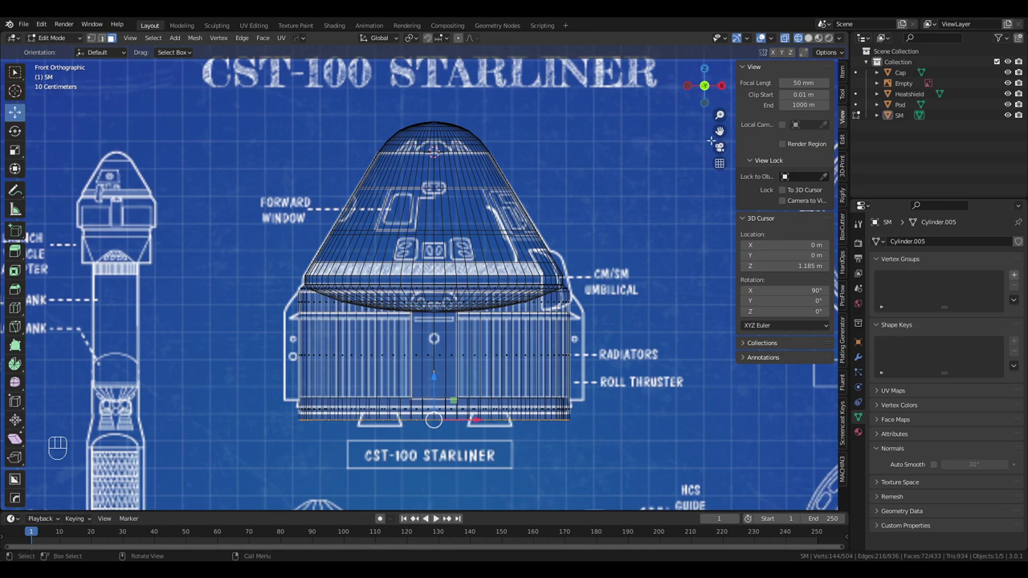
pyautogui.press('z')
pyautogui.click(655, 146)
pyautogui.moveTo(572, 158); pyautogui.dragTo(574, 162, button='middle')
pyautogui.click(903, 118)
pyautogui.click(899, 115)
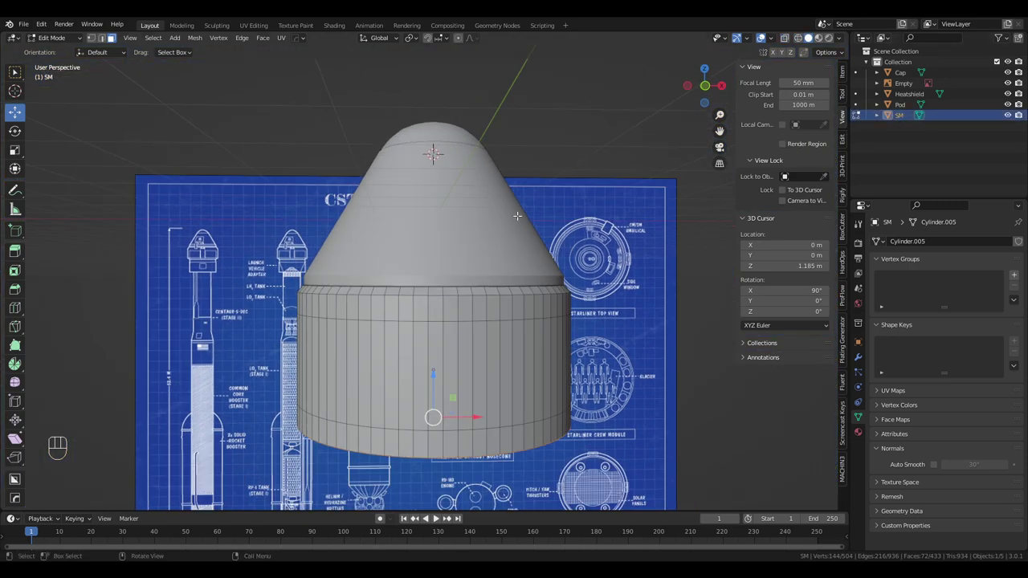
# Leave mesh editing and isolate SM in local view, seen from above its open rim
pyautogui.scroll(-2, 573, 208)
pyautogui.moveTo(573, 207); pyautogui.dragTo(575, 213, button='middle')
pyautogui.press('Tab')
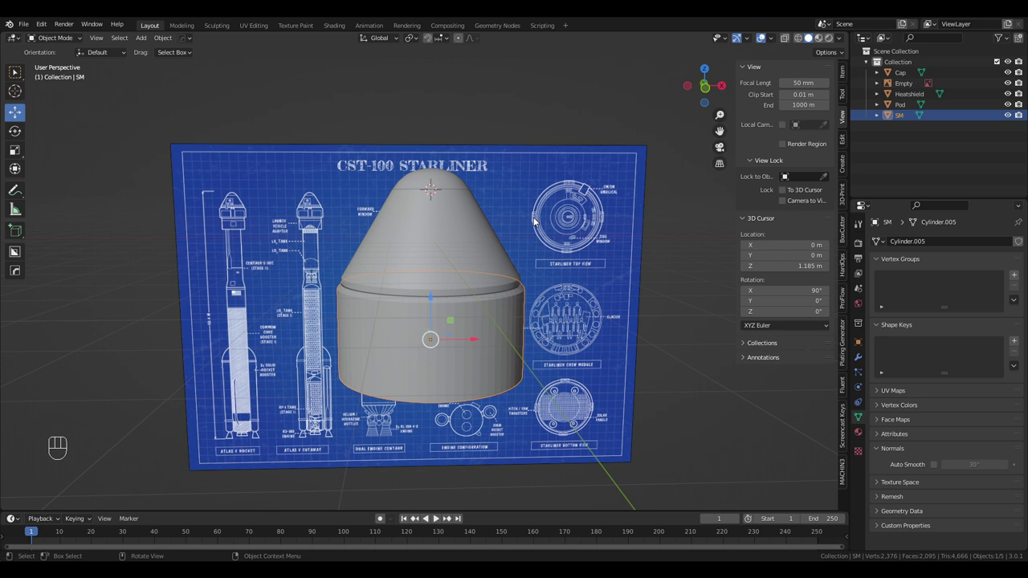
pyautogui.press('KP_Divide')
pyautogui.moveTo(533, 217); pyautogui.dragTo(459, 262, button='middle')
pyautogui.scroll(3, 449, 241)
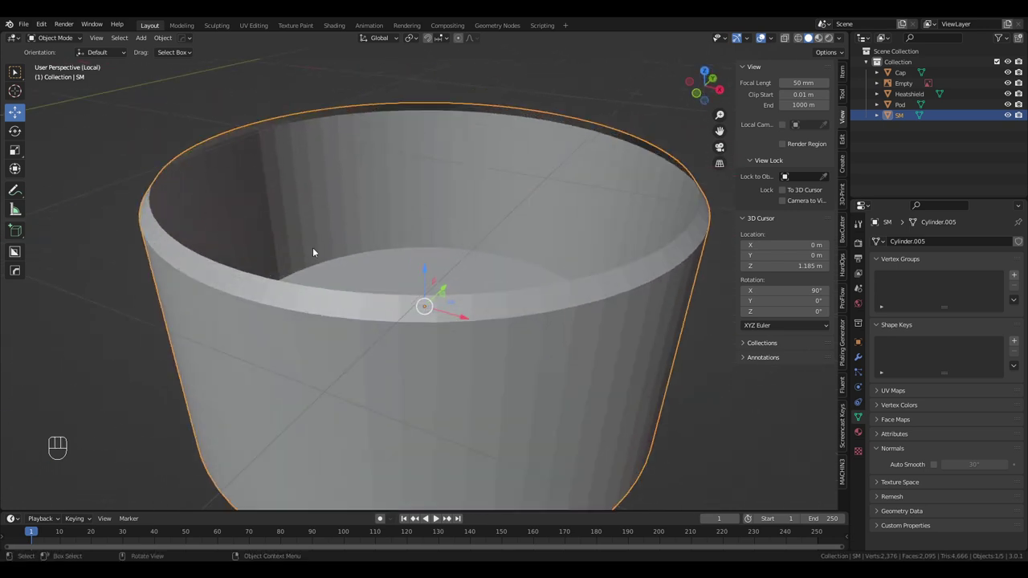
# Examine the inner wall and floor of the SM mesh in Edit Mode from several angles
pyautogui.press('Tab')
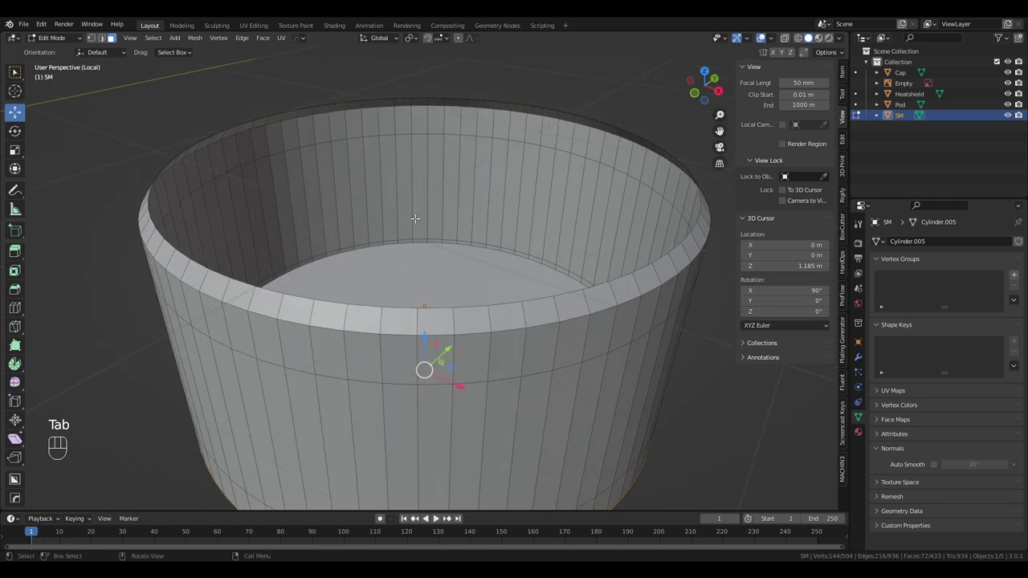
pyautogui.moveTo(414, 218); pyautogui.dragTo(391, 229, button='middle')
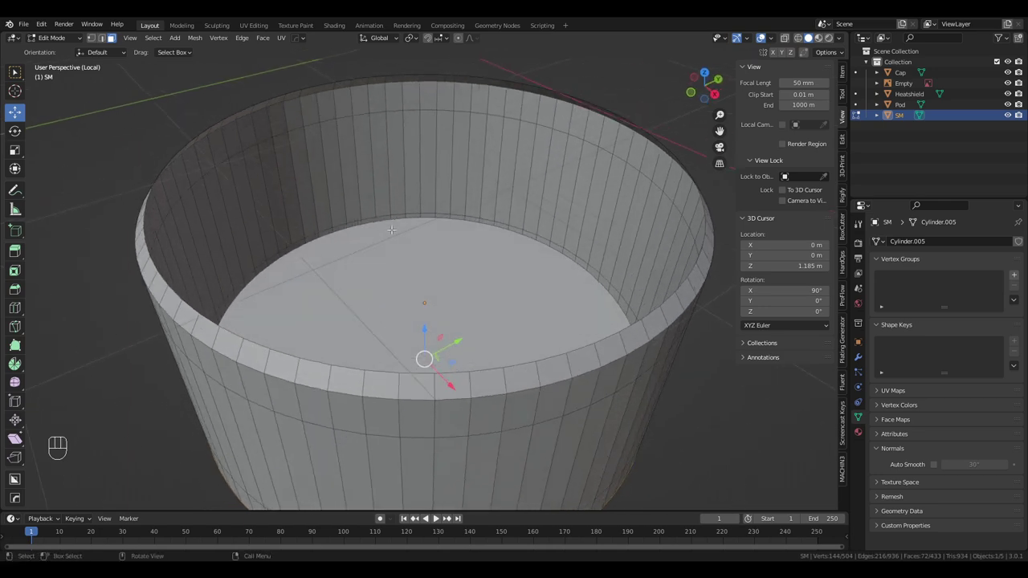
pyautogui.scroll(-3, 392, 230)
pyautogui.keyDown('alt'); pyautogui.click(393, 230); pyautogui.keyUp('alt')
pyautogui.moveTo(393, 230); pyautogui.dragTo(346, 264, button='middle')
pyautogui.scroll(3, 346, 264)
pyautogui.moveTo(245, 249); pyautogui.dragTo(357, 202, button='middle')
pyautogui.scroll(-4, 314, 220)
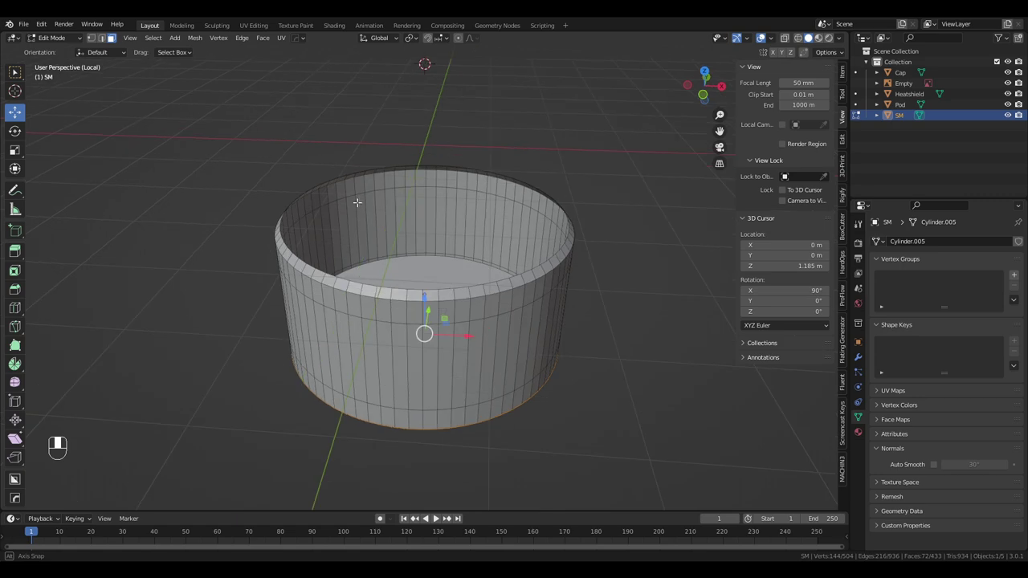
# Display the face normals on the SM mesh and bring its underside into view
pyautogui.click(770, 38)
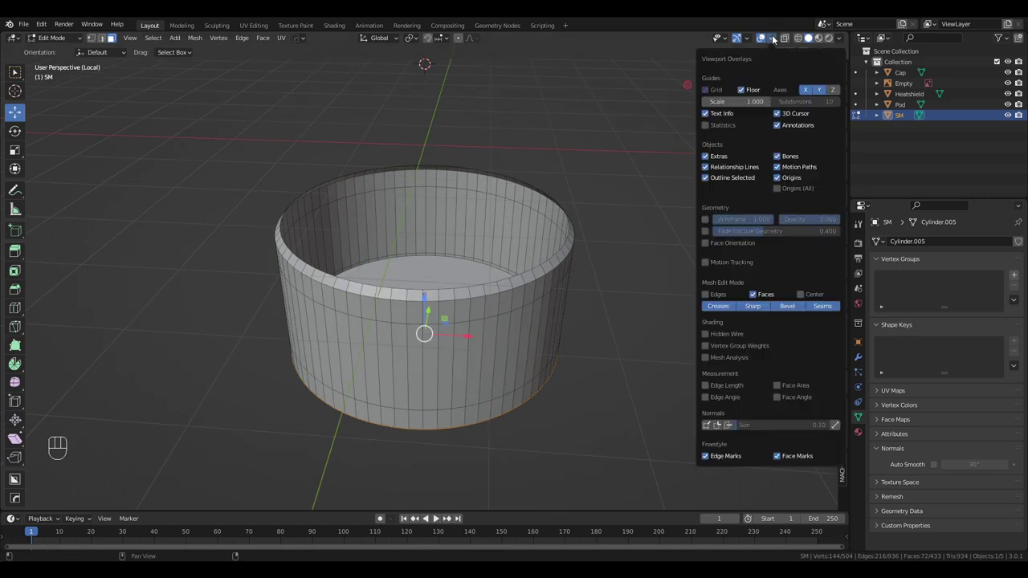
pyautogui.click(724, 425)
pyautogui.moveTo(510, 395); pyautogui.dragTo(374, 206, button='middle')
pyautogui.scroll(4, 272, 298)
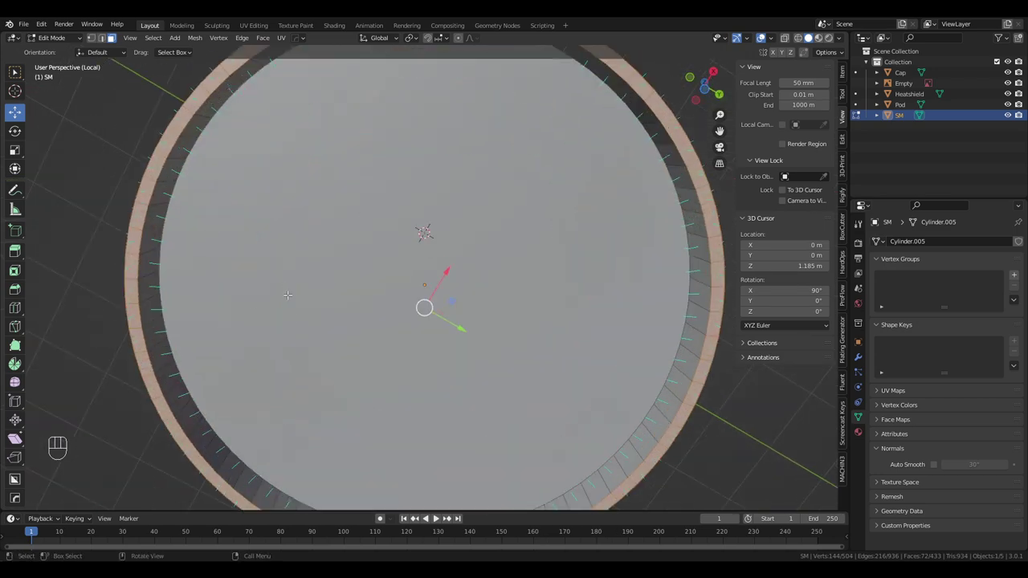
# Check the direction of the face normals on the service module's inner and outer walls
pyautogui.scroll(-3, 298, 296)
pyautogui.moveTo(298, 296); pyautogui.dragTo(161, 457, button='middle')
pyautogui.scroll(1, 333, 259)
pyautogui.scroll(2, 332, 259)
pyautogui.moveTo(171, 241); pyautogui.dragTo(270, 221, button='middle')
pyautogui.scroll(-4, 269, 221)
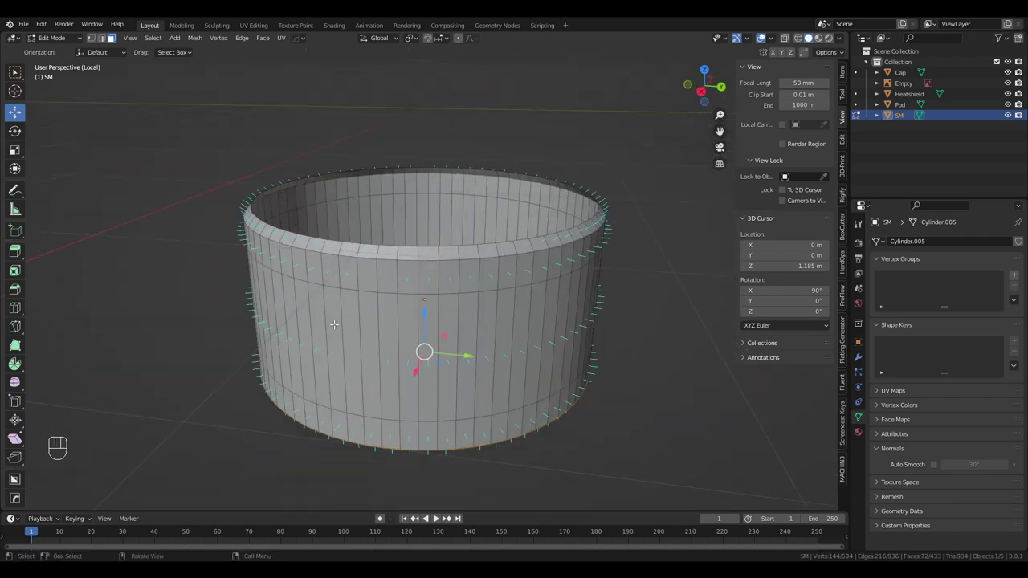
pyautogui.moveTo(476, 319); pyautogui.dragTo(269, 225, button='middle')
pyautogui.scroll(2, 269, 225)
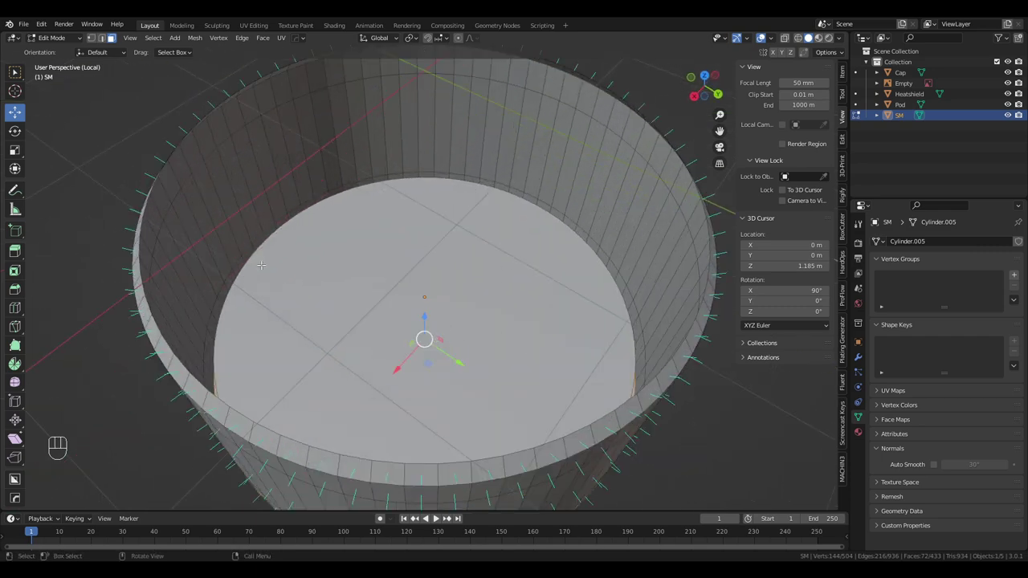
pyautogui.moveTo(262, 265); pyautogui.dragTo(351, 243, button='middle')
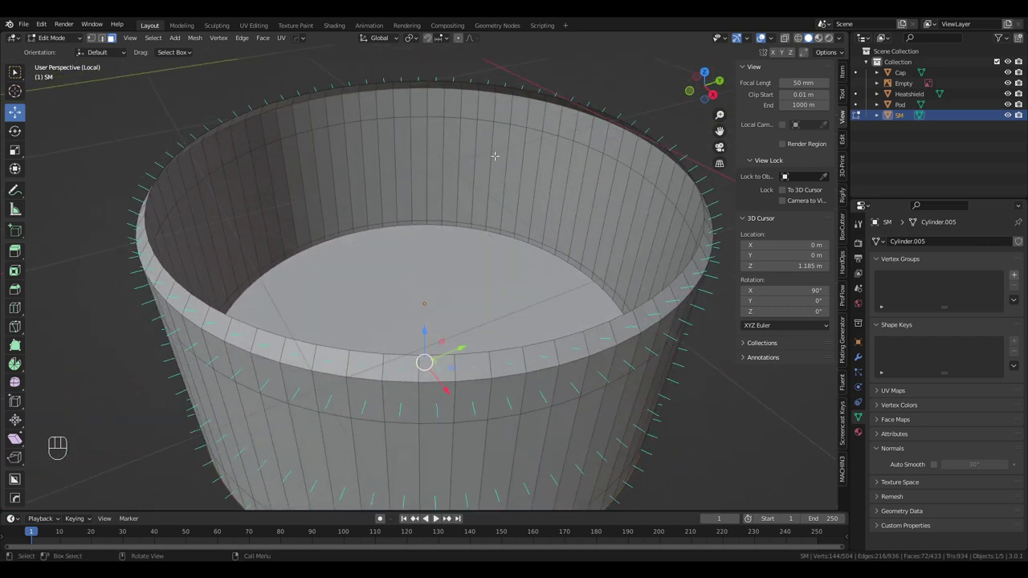
# Select the horizontal edge loop just below the service module's upper rim and fill it with a face
pyautogui.press('2')
pyautogui.keyDown('alt'); pyautogui.click(569, 141); pyautogui.keyUp('alt')
pyautogui.moveTo(569, 141); pyautogui.dragTo(581, 177, button='middle')
pyautogui.press('f')
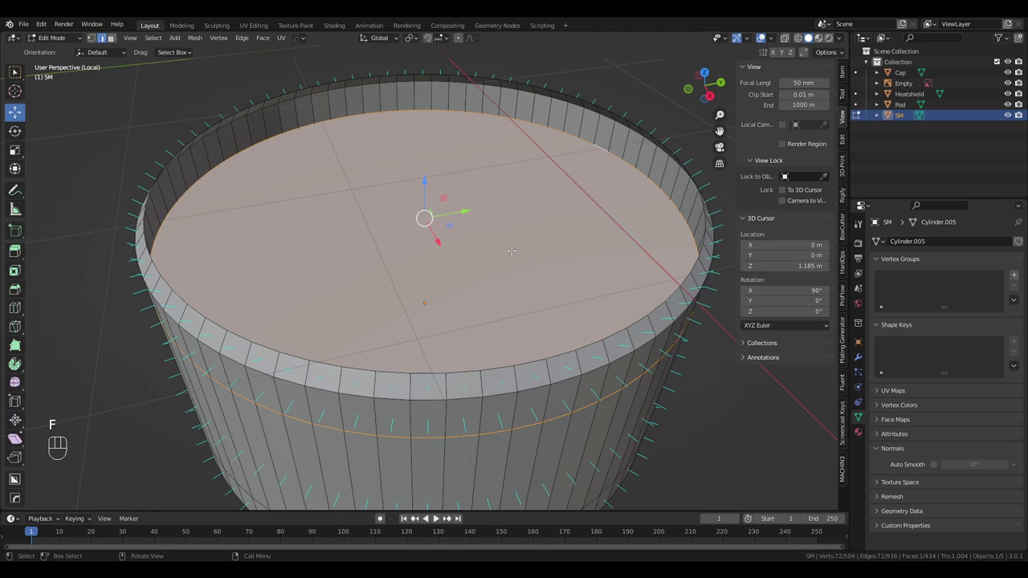
# Compare the filled loop's height with the heatshield and blueprint in front wireframe view, and isolate SM again
pyautogui.press('KP_5')
pyautogui.press('KP_1')
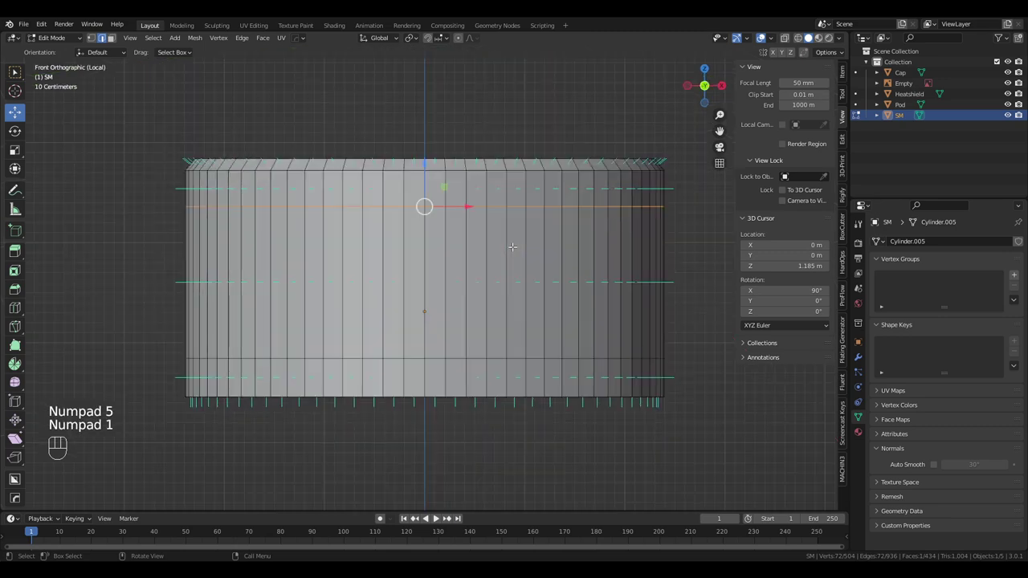
pyautogui.press('KP_Divide')
pyautogui.press('KP_5')
pyautogui.press('KP_1')
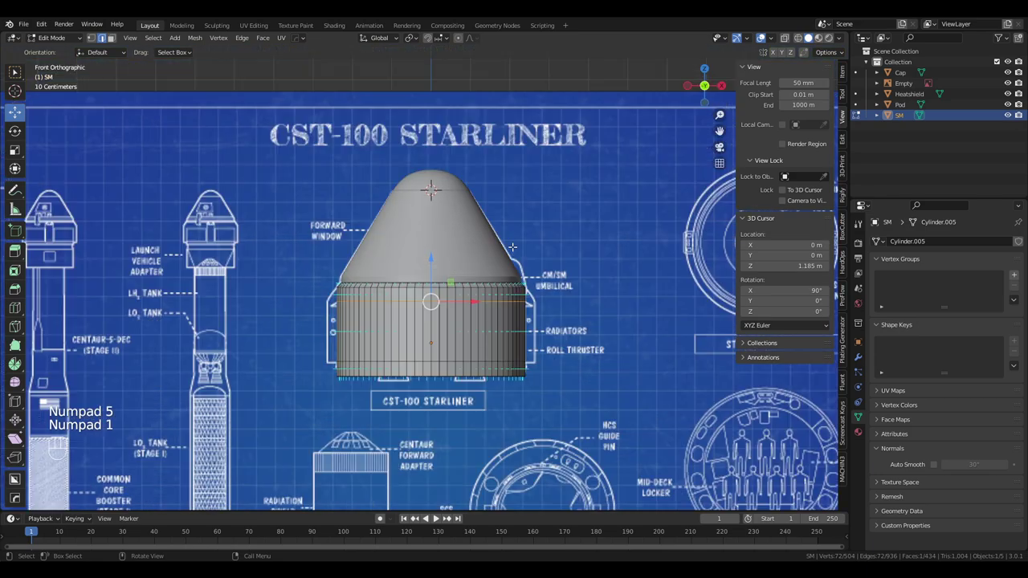
pyautogui.press('z')
pyautogui.scroll(6, 418, 349)
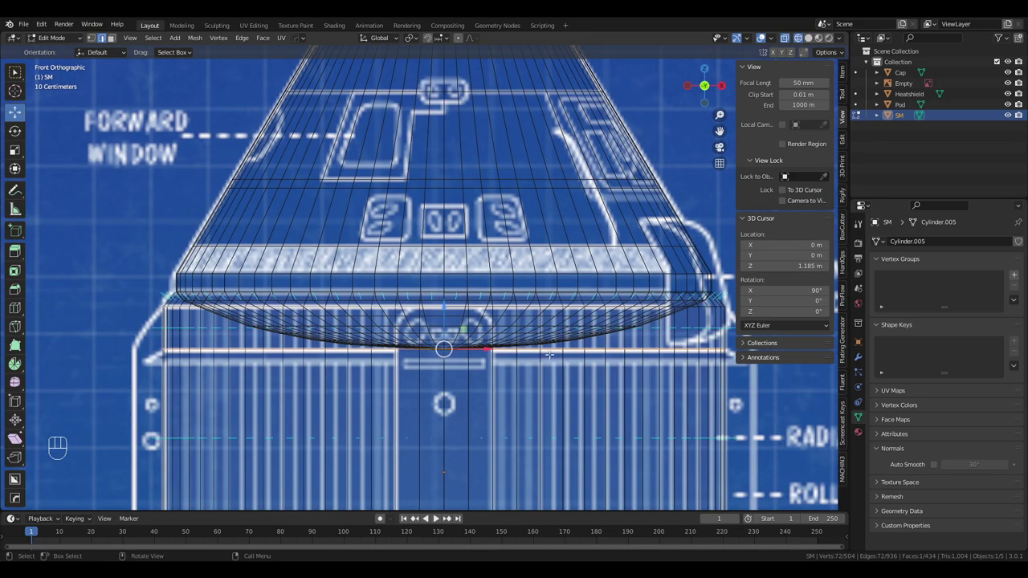
pyautogui.press('KP_Divide')
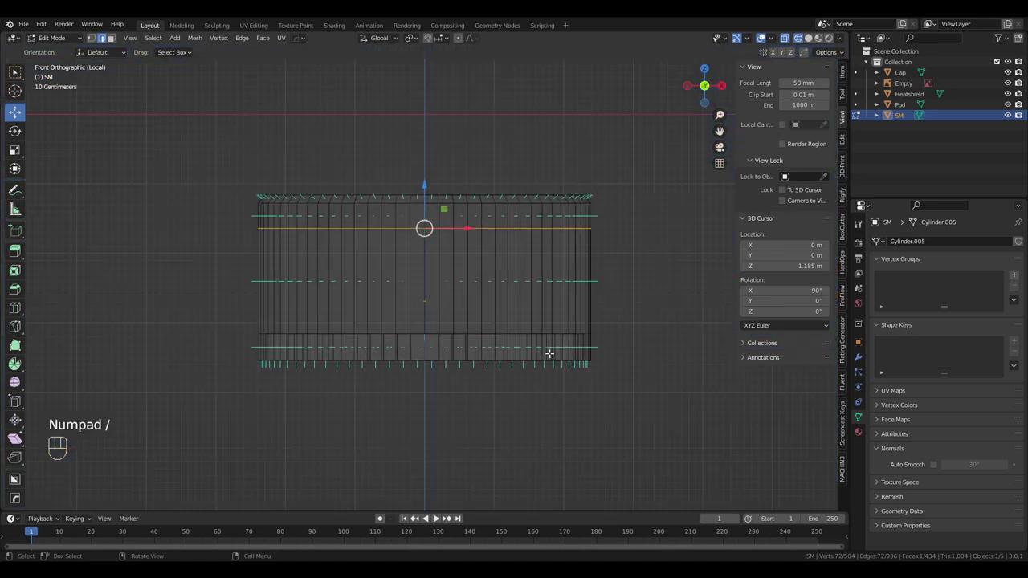
# Switch to solid shading and inset the face that closes SM below its upper rim by about 0.085 m
pyautogui.moveTo(549, 353); pyautogui.dragTo(527, 331, button='middle')
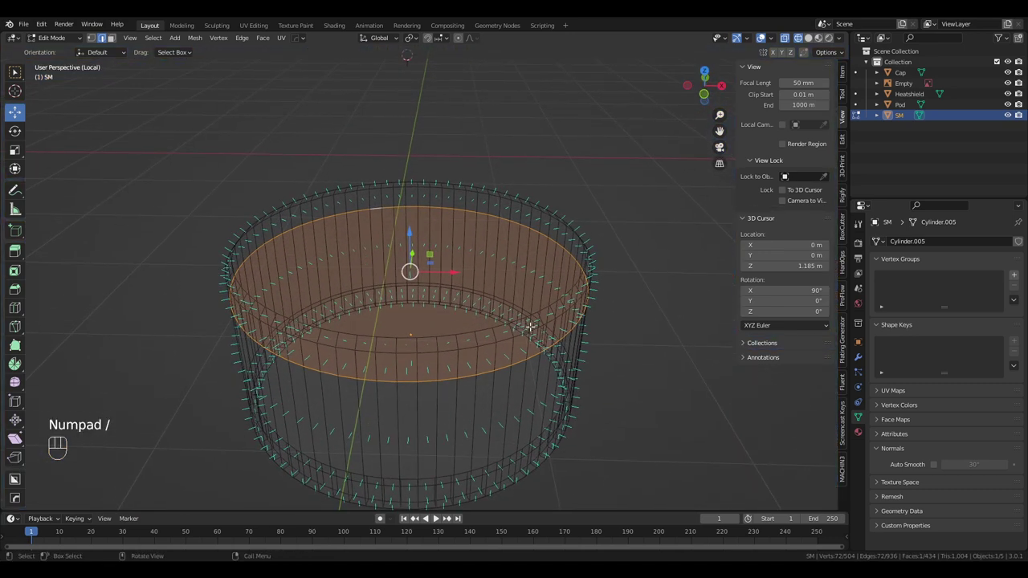
pyautogui.scroll(3, 530, 326)
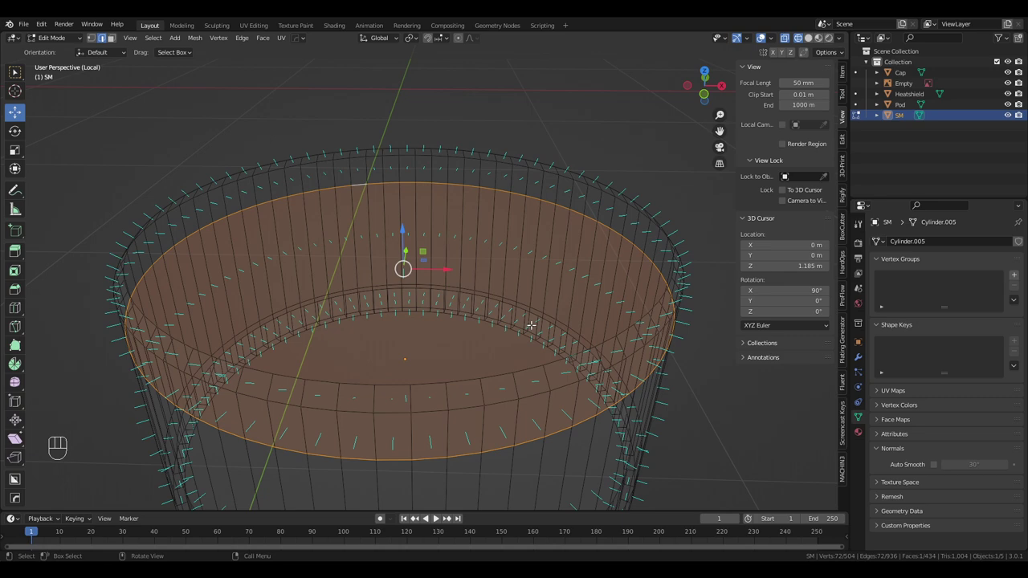
pyautogui.press('z')
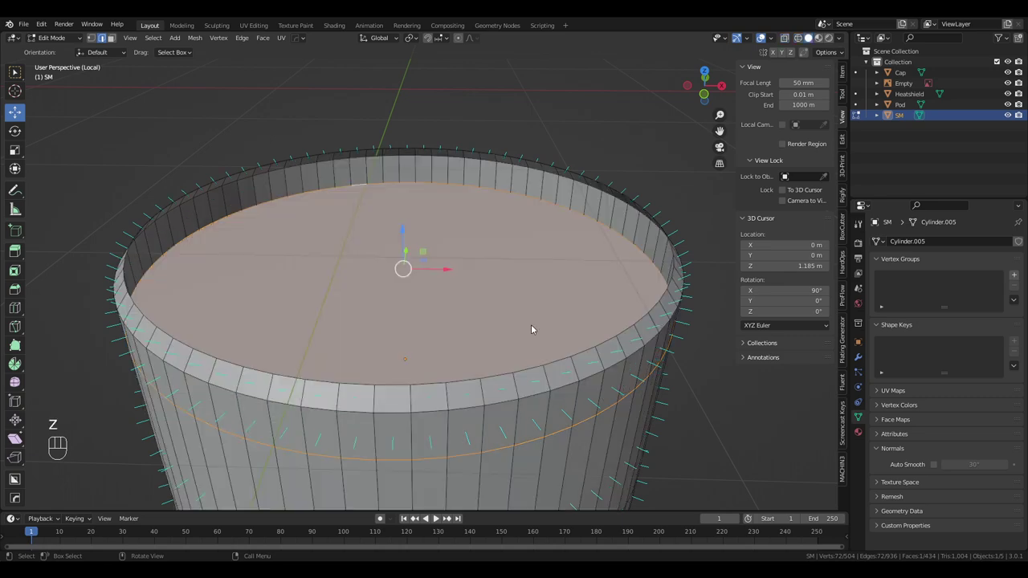
pyautogui.moveTo(479, 279); pyautogui.dragTo(429, 310, button='middle')
pyautogui.press('i')
pyautogui.click(447, 287)
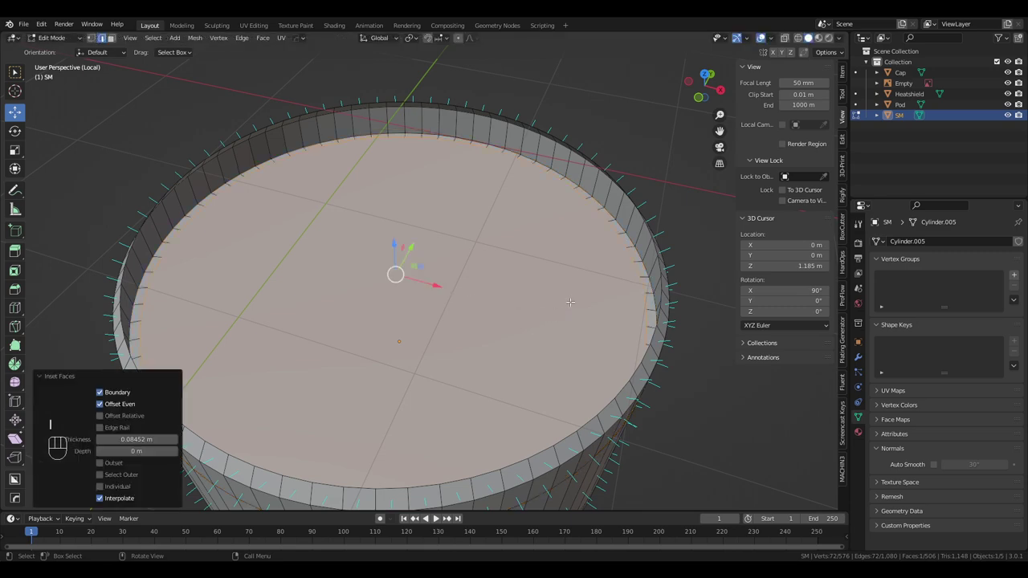
# Select the inner edge loop of SM's upper rim and the inset face's boundary loop, and bridge the two loops
pyautogui.click(366, 106)
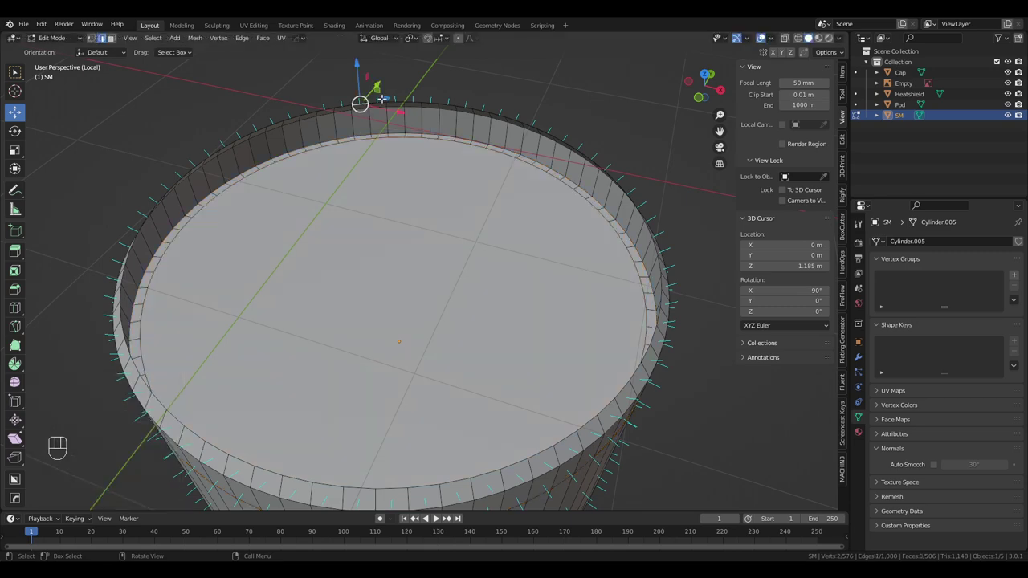
pyautogui.keyDown('alt'); pyautogui.click(382, 98); pyautogui.keyUp('alt')
pyautogui.moveTo(396, 140); pyautogui.dragTo(427, 147, button='middle')
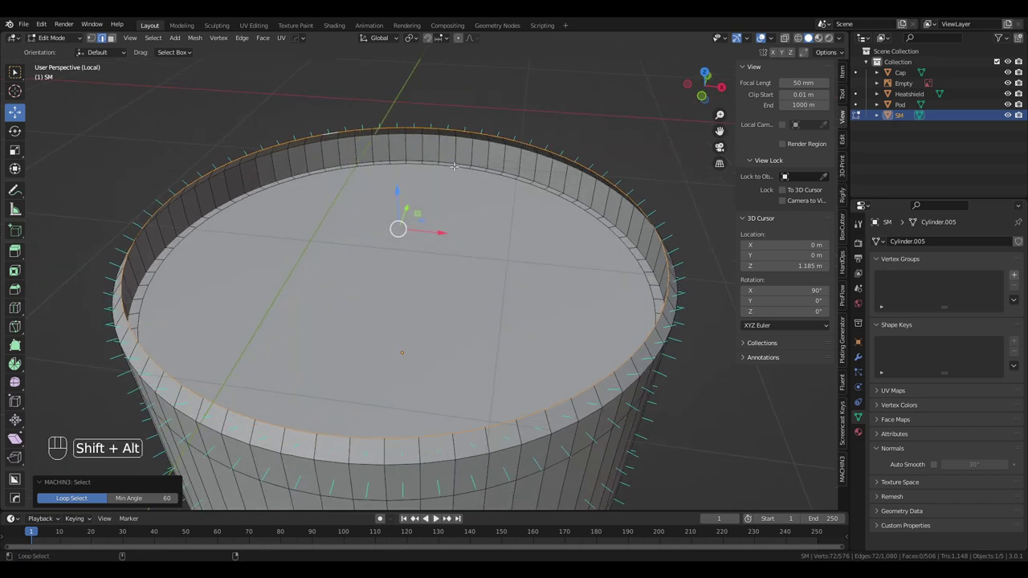
pyautogui.keyDown('alt'); pyautogui.keyDown('shift'); pyautogui.click(455, 166); pyautogui.keyUp('shift'); pyautogui.keyUp('alt')
pyautogui.moveTo(454, 166); pyautogui.dragTo(528, 175, button='middle')
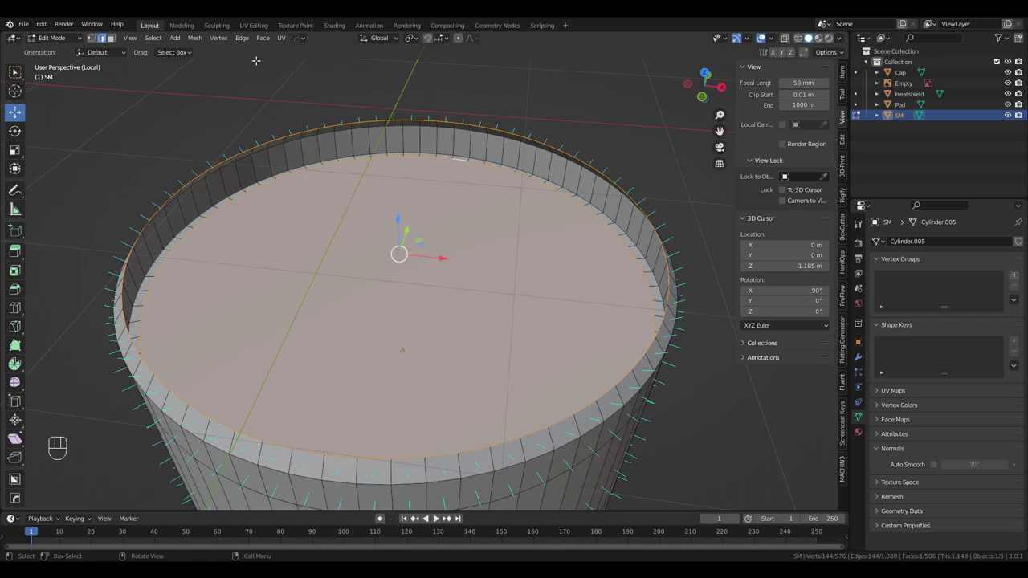
pyautogui.click(243, 39)
pyautogui.click(322, 71)
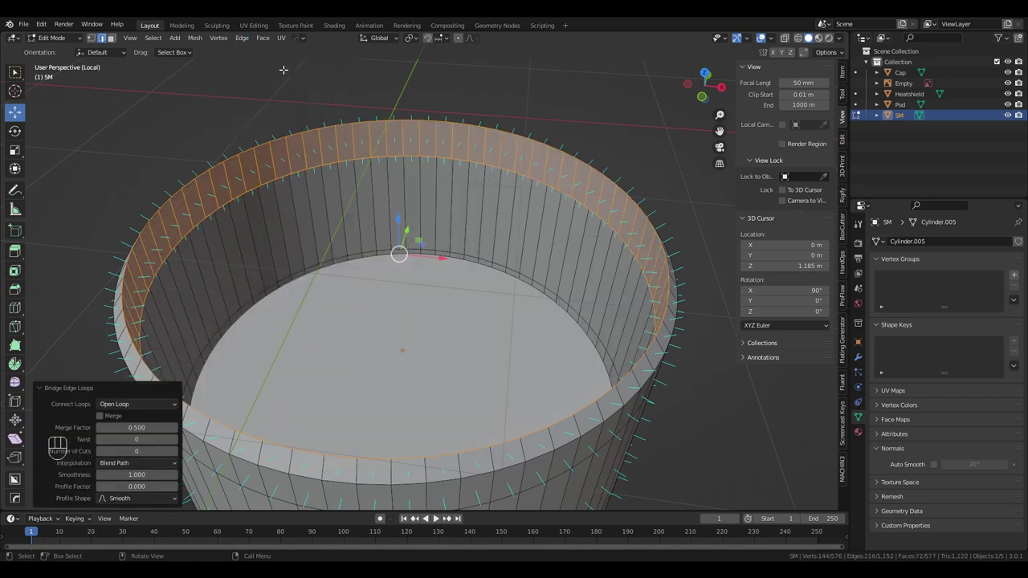
# Fill the lower edge loop of SM's bridged band with a face and inset that face by 1.622 m
pyautogui.moveTo(505, 119); pyautogui.dragTo(380, 171, button='middle')
pyautogui.scroll(-3, 381, 171)
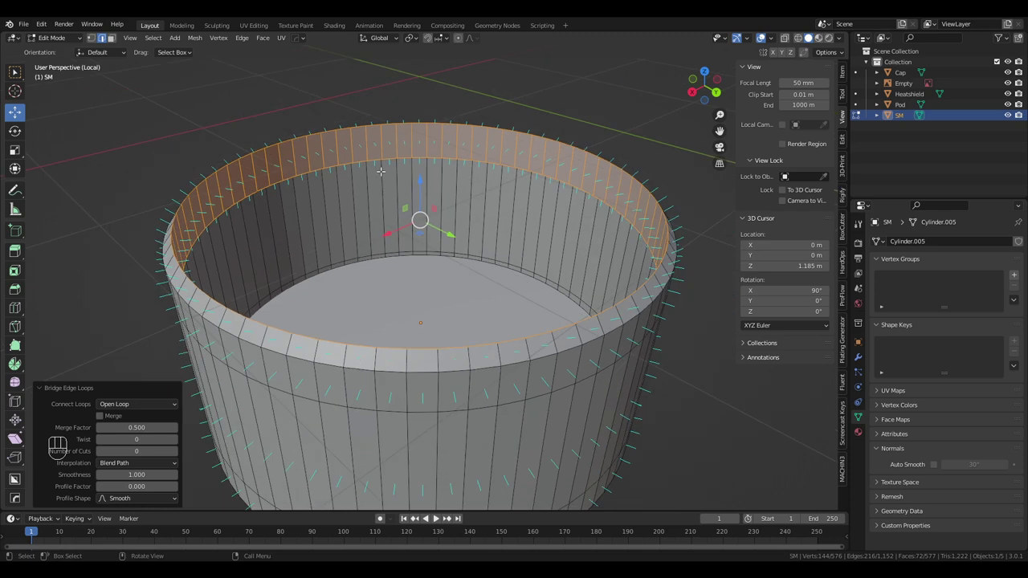
pyautogui.keyDown('alt'); pyautogui.click(566, 183); pyautogui.keyUp('alt')
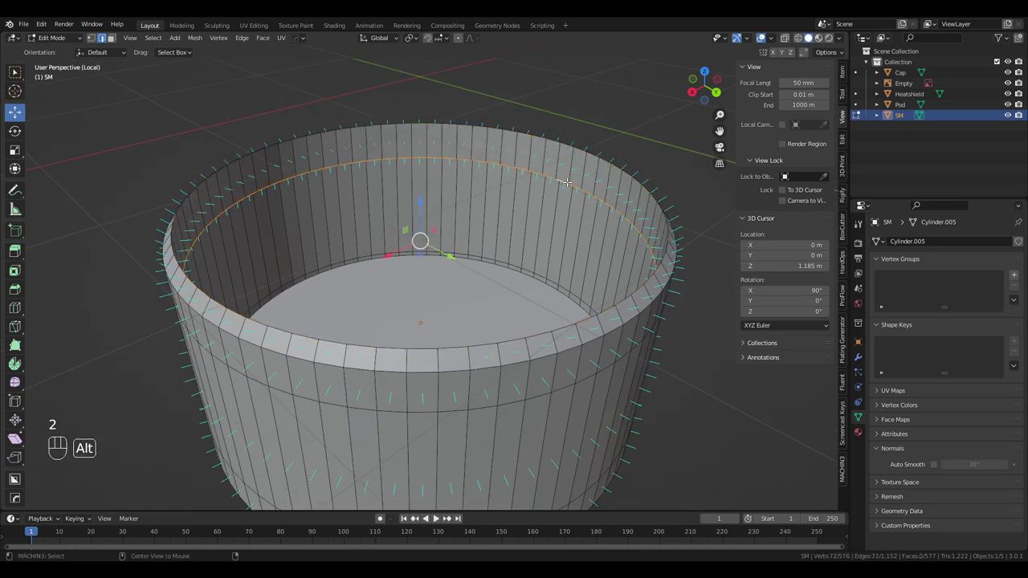
pyautogui.press('f')
pyautogui.moveTo(595, 185)
pyautogui.mouseDown(button='middle')
pyautogui.moveTo(591, 227)
pyautogui.moveTo(600, 188)
pyautogui.mouseUp(button='middle')
pyautogui.scroll(2, 591, 227)
pyautogui.press('i')
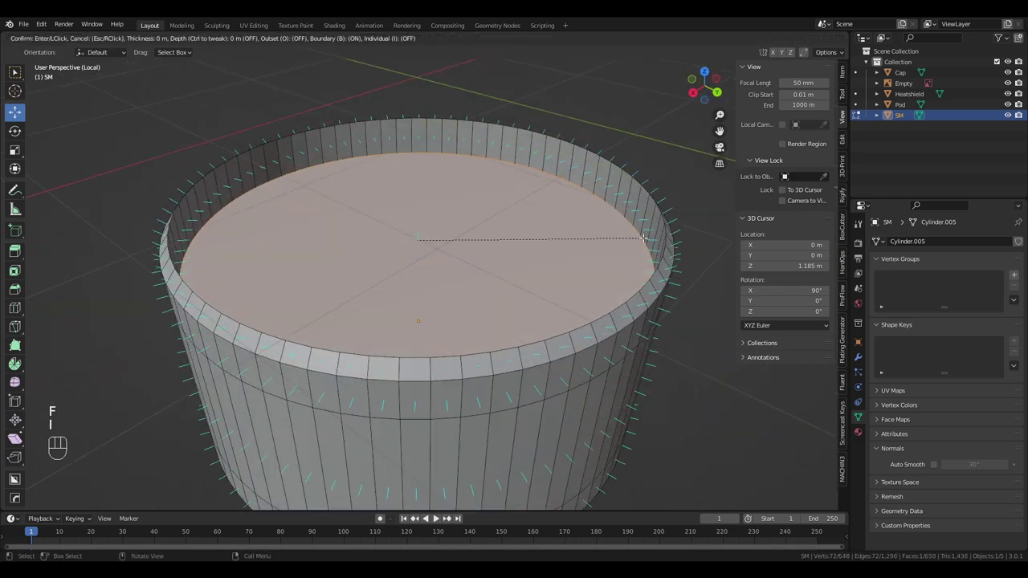
pyautogui.click(556, 254)
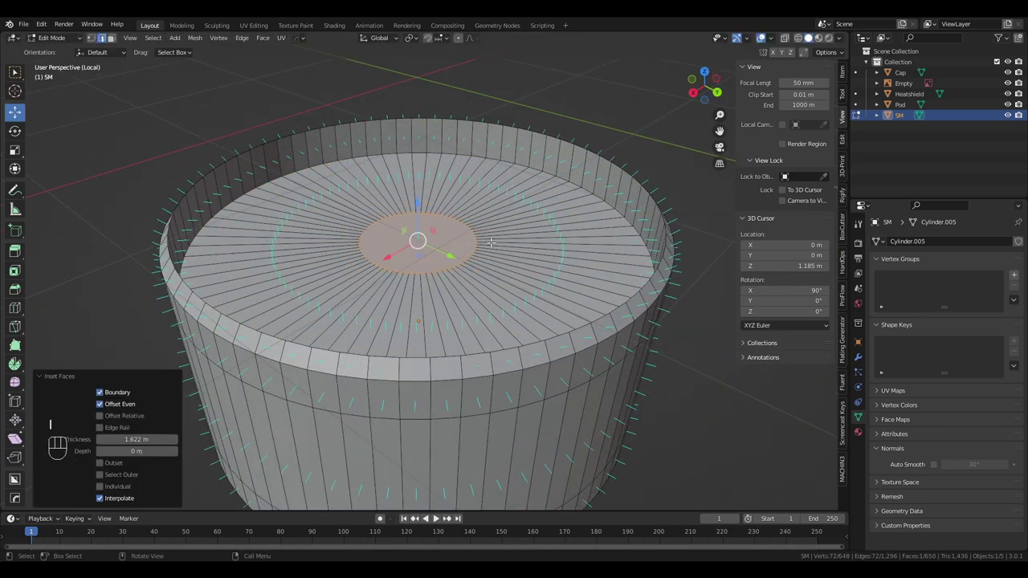
# Deselect the SM geometry and leave the isolated view to show the full capsule against the blueprint from the front
pyautogui.scroll(-5, 555, 253)
pyautogui.moveTo(555, 254); pyautogui.dragTo(568, 233, button='middle')
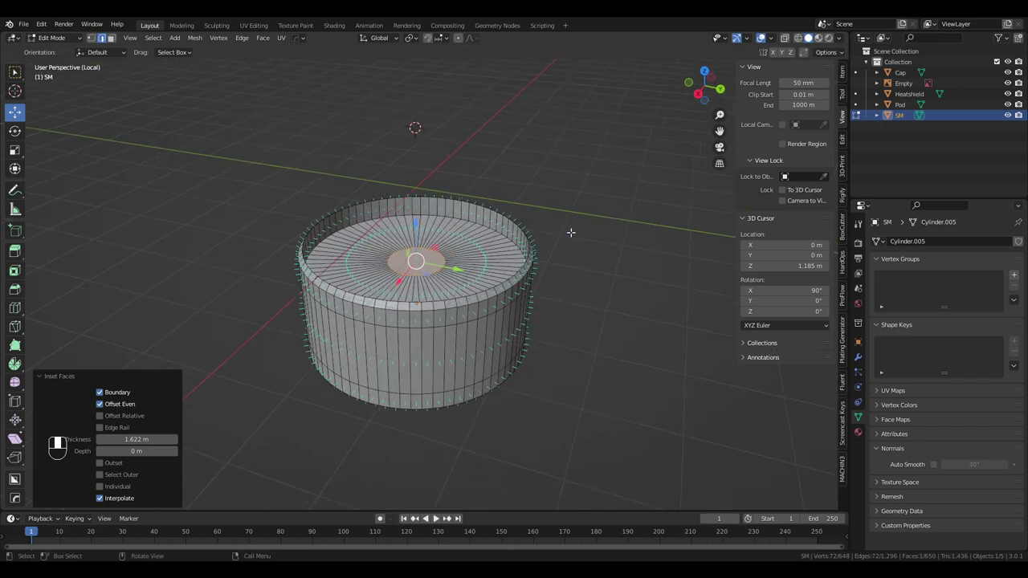
pyautogui.click(610, 268)
pyautogui.moveTo(615, 273); pyautogui.dragTo(570, 292, button='middle')
pyautogui.press('KP_Divide')
pyautogui.scroll(-2, 645, 224)
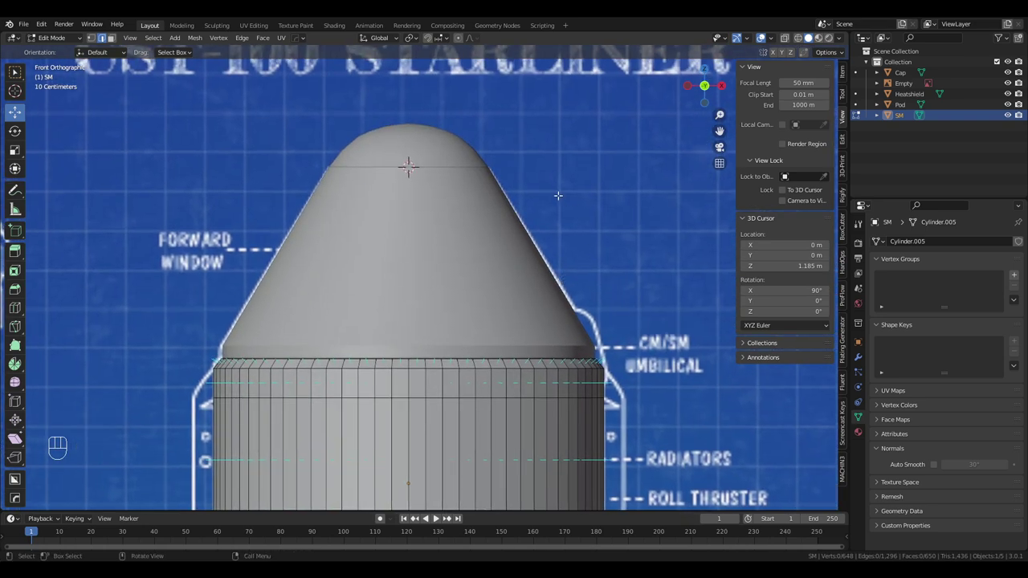
# Make Cap the active object and leave Edit Mode on SM, with the capsule's top framed in front view
pyautogui.keyDown('shift'); pyautogui.moveTo(557, 158); pyautogui.dragTo(558, 282, button='middle'); pyautogui.keyUp('shift')
pyautogui.scroll(2, 557, 287)
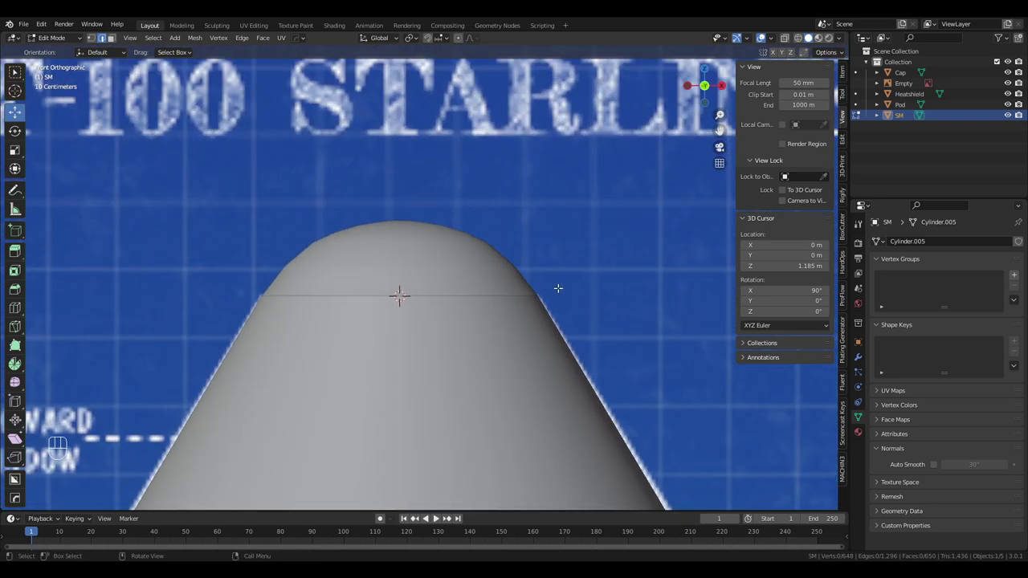
pyautogui.click(856, 72)
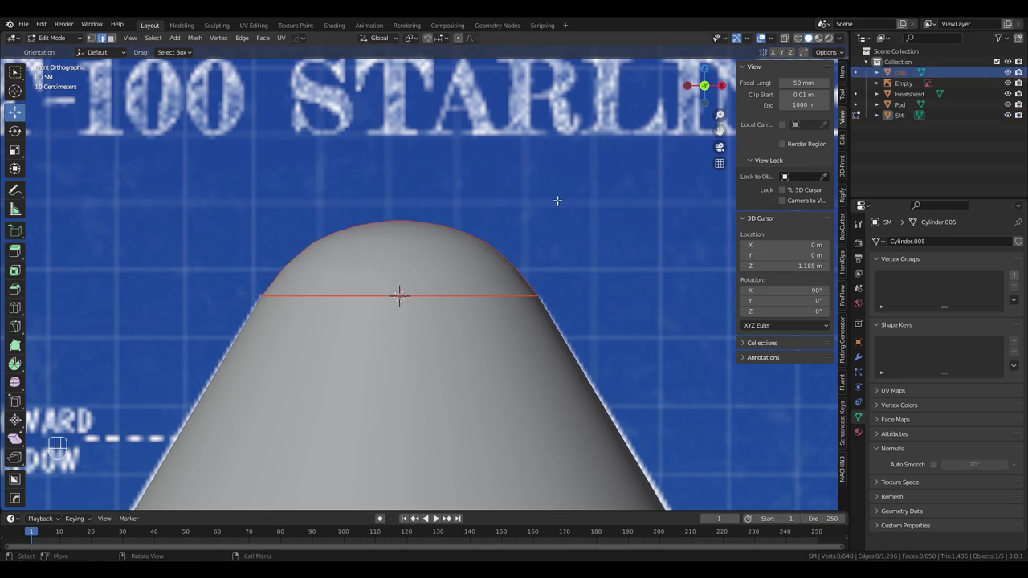
pyautogui.scroll(-2, 527, 192)
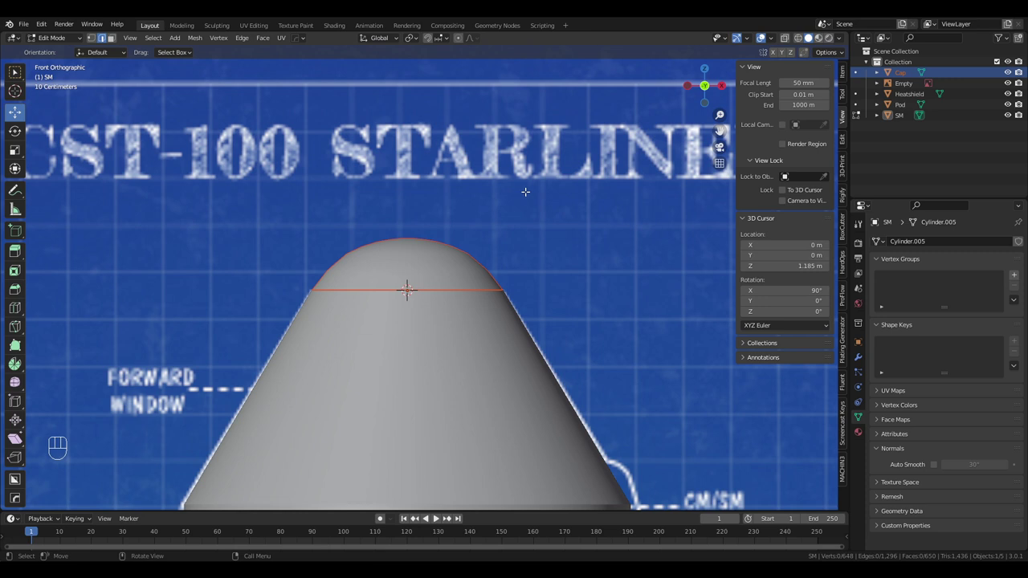
pyautogui.press('Tab')
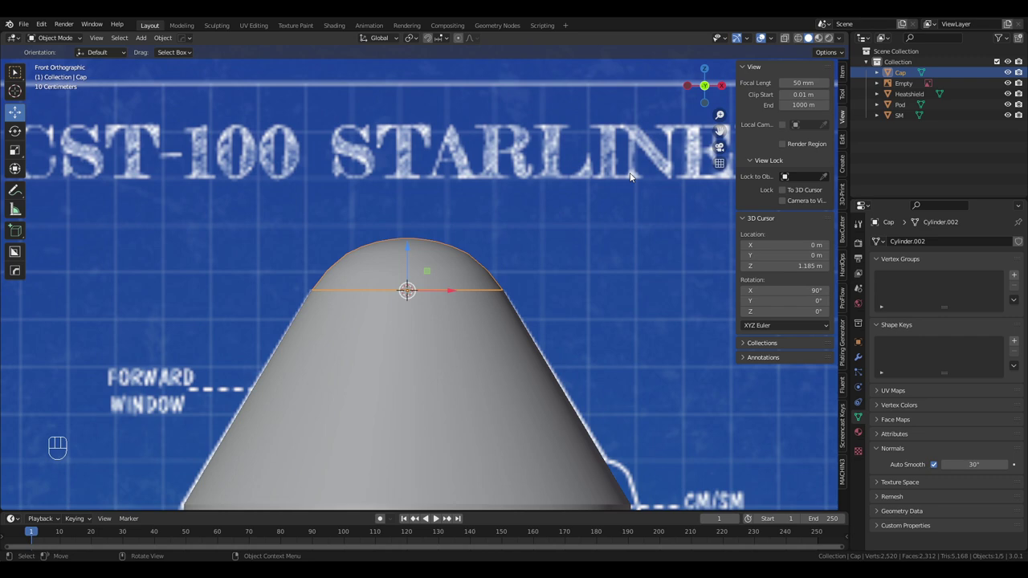
# Compare Cap with the blueprint in wireframe, then isolate it in solid shading with its underside in view
pyautogui.press('z')
pyautogui.press('z')
pyautogui.press('4')
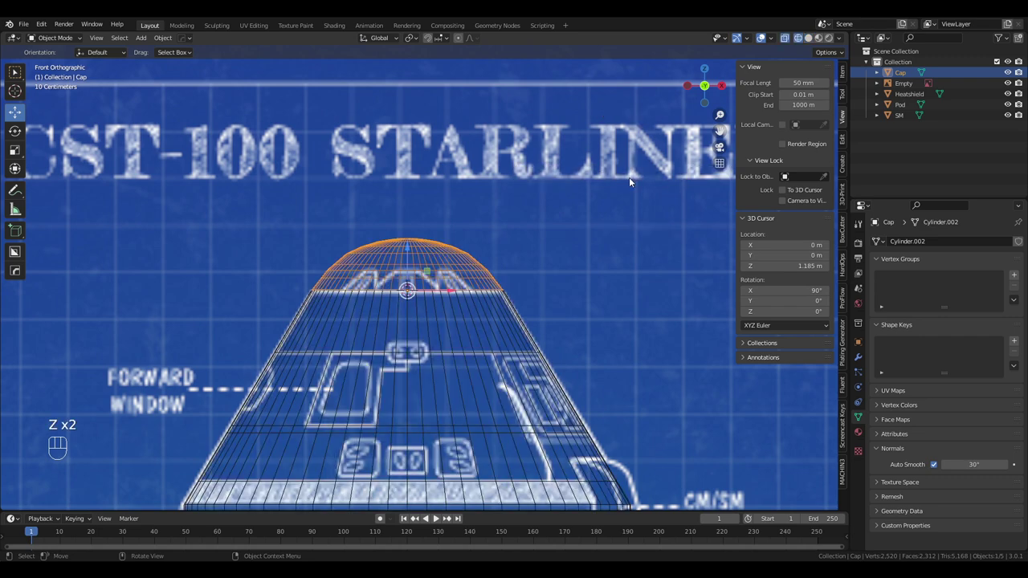
pyautogui.press('KP_Divide')
pyautogui.press('z')
pyautogui.press('6')
pyautogui.moveTo(584, 211)
pyautogui.mouseDown(button='middle')
pyautogui.moveTo(580, 138)
pyautogui.moveTo(581, 177)
pyautogui.mouseUp(button='middle')
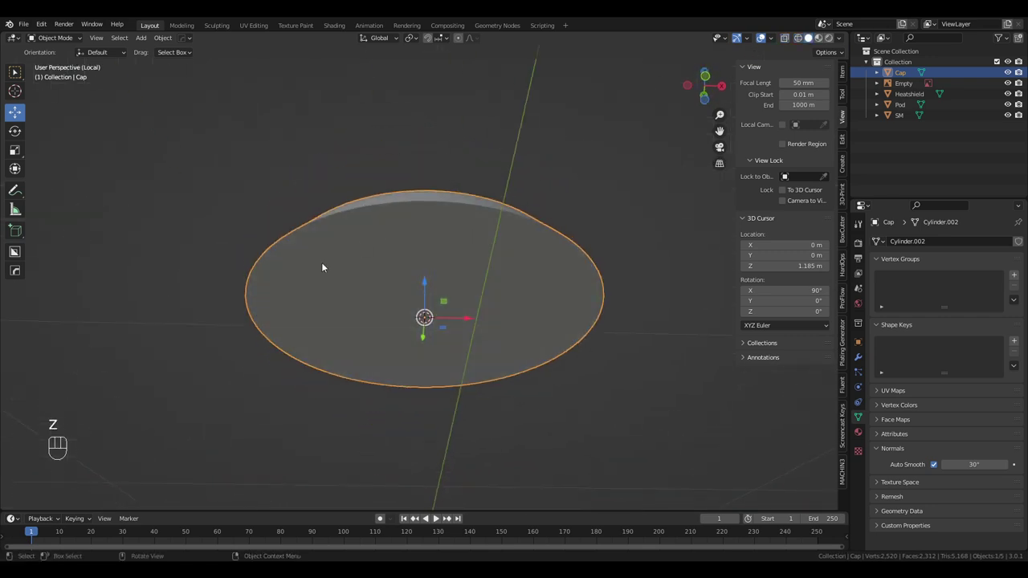
pyautogui.click(771, 38)
pyautogui.click(771, 39)
# Enter Edit Mode on Cap and select its flat bottom face in face mode
pyautogui.press('Tab')
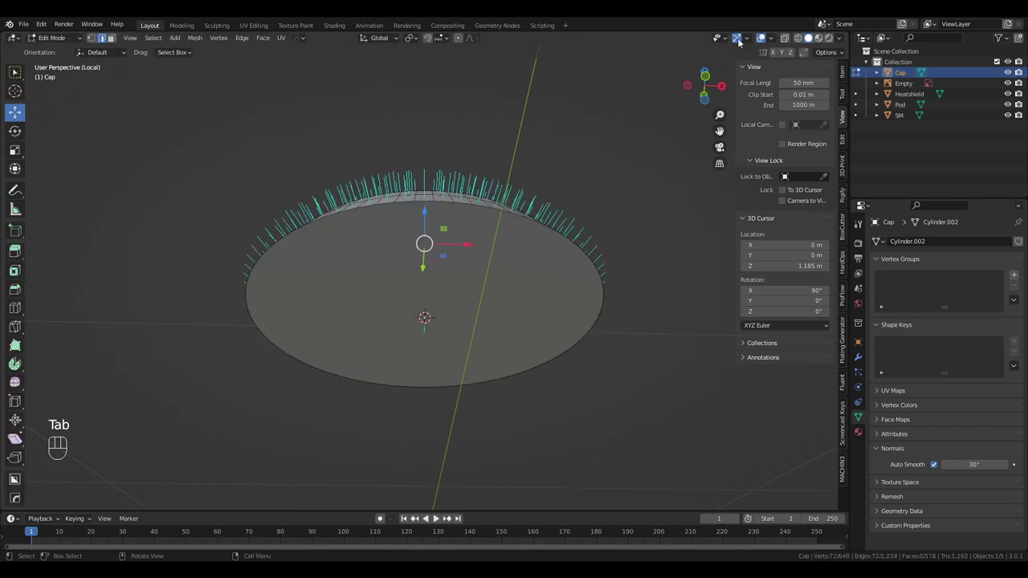
pyautogui.click(771, 40)
pyautogui.moveTo(570, 310); pyautogui.dragTo(541, 374, button='middle')
pyautogui.press('3')
pyautogui.click(485, 286)
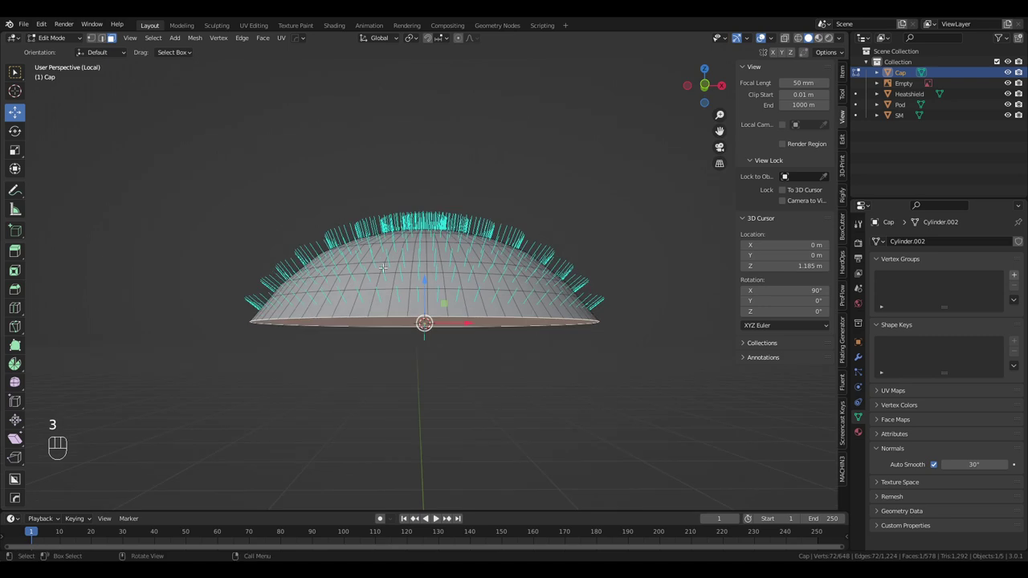
# Inset Cap's bottom face by about 0.051 m to leave a narrow rim
pyautogui.moveTo(599, 355); pyautogui.dragTo(614, 339, button='middle')
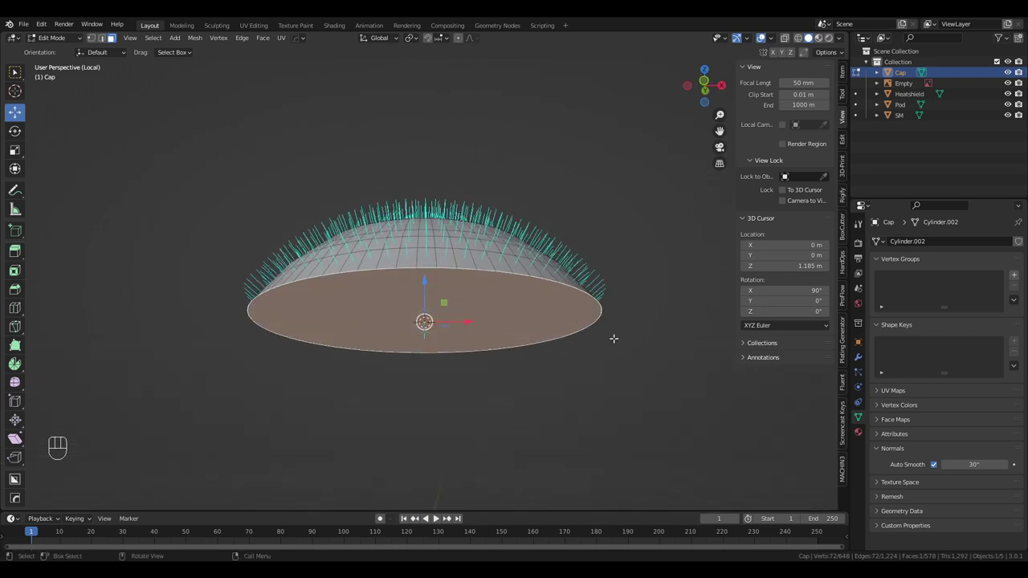
pyautogui.moveTo(346, 175); pyautogui.dragTo(423, 172, button='middle')
pyautogui.moveTo(578, 280); pyautogui.dragTo(584, 265, button='middle')
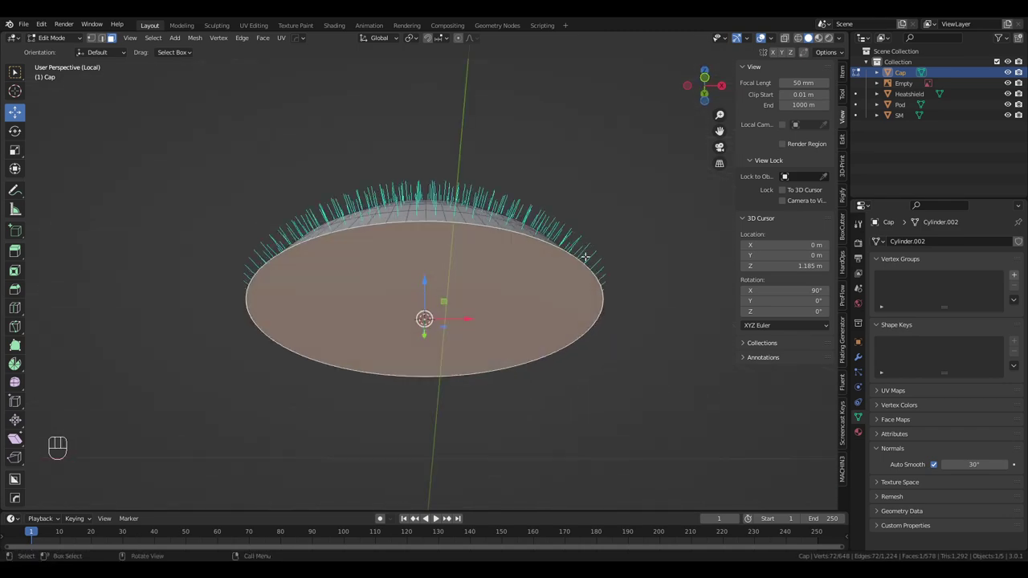
pyautogui.press('i')
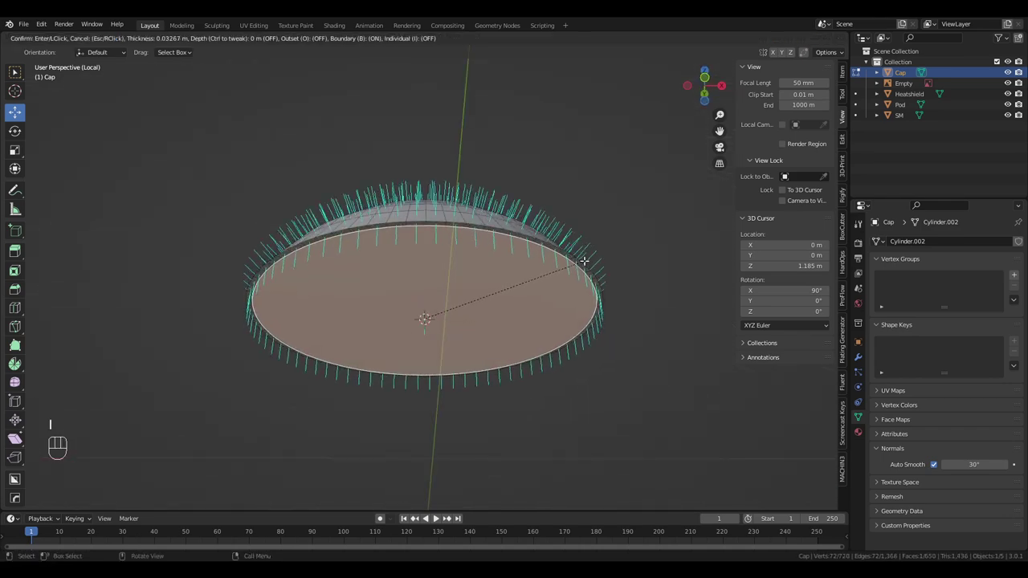
pyautogui.click(582, 261)
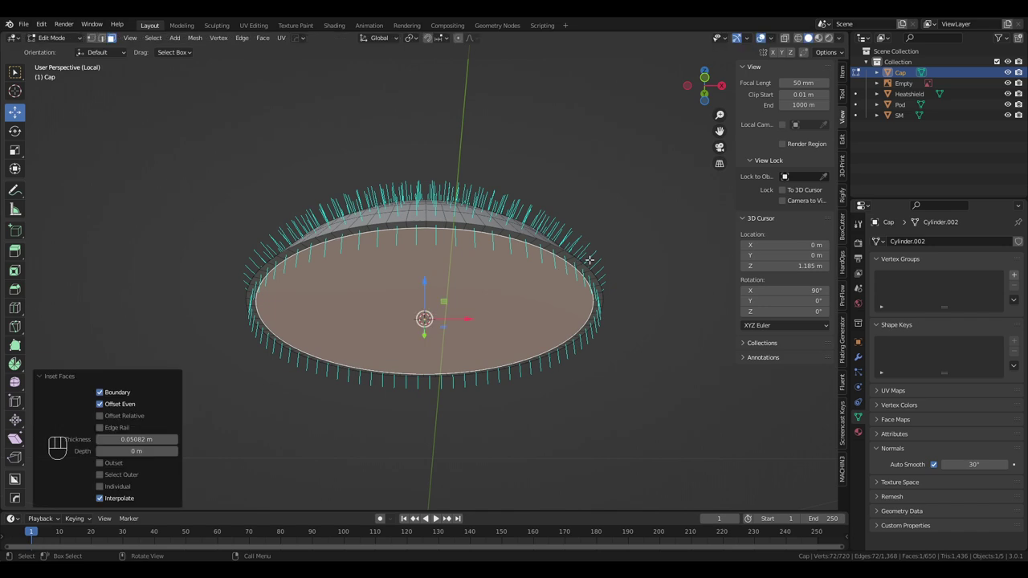
# Extrude the inset face in place and move it up about 0.447 m along Z
pyautogui.press('e')
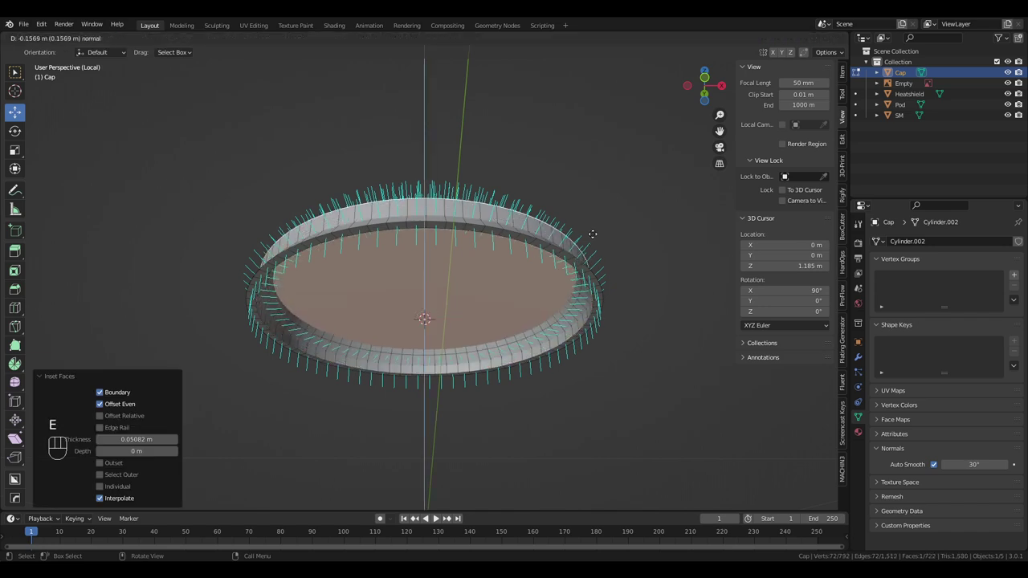
pyautogui.rightClick(595, 192)
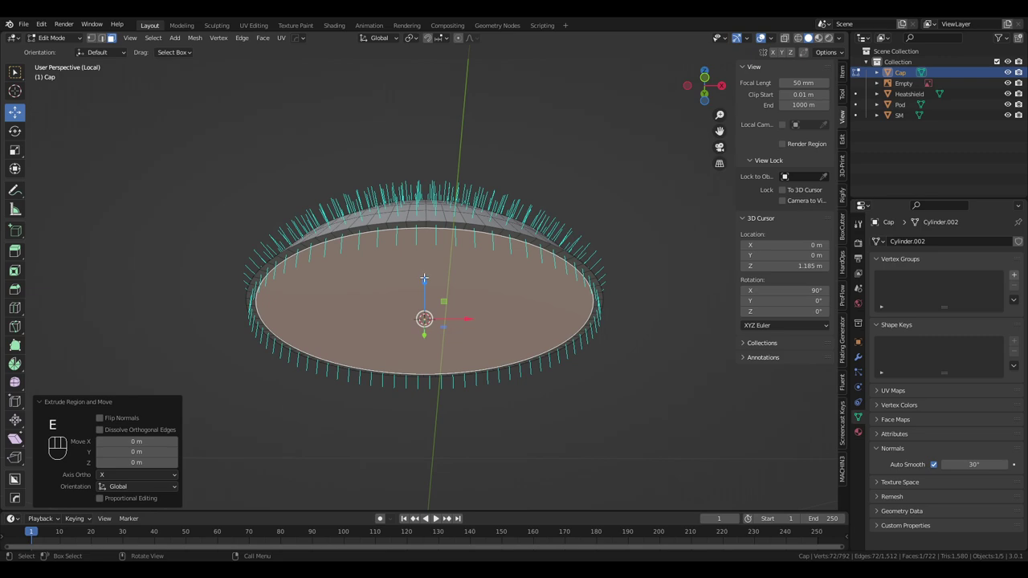
pyautogui.press('g')
pyautogui.press('z')
pyautogui.click(598, 207)
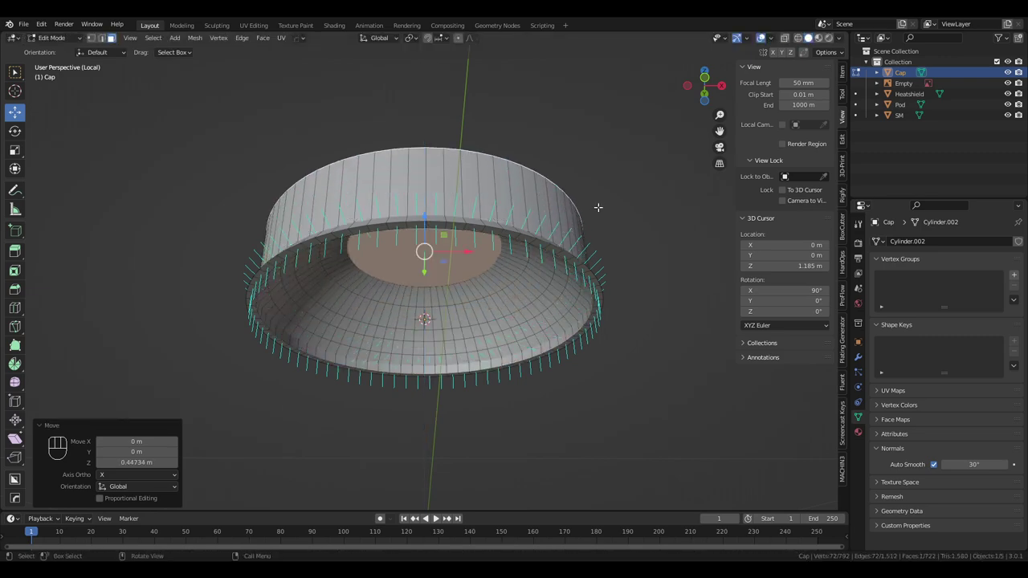
# Scale the raised inner face to 0.406 and move it up about 0.015 m along Z inside the dome
pyautogui.moveTo(598, 207); pyautogui.dragTo(594, 241, button='middle')
pyautogui.press('s')
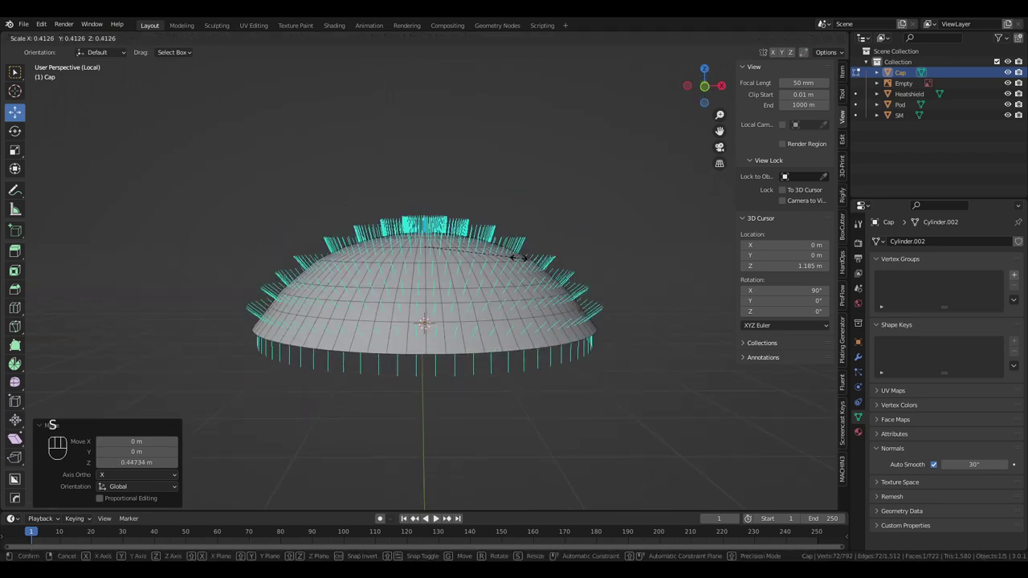
pyautogui.click(518, 257)
pyautogui.moveTo(518, 257); pyautogui.dragTo(307, 263, button='middle')
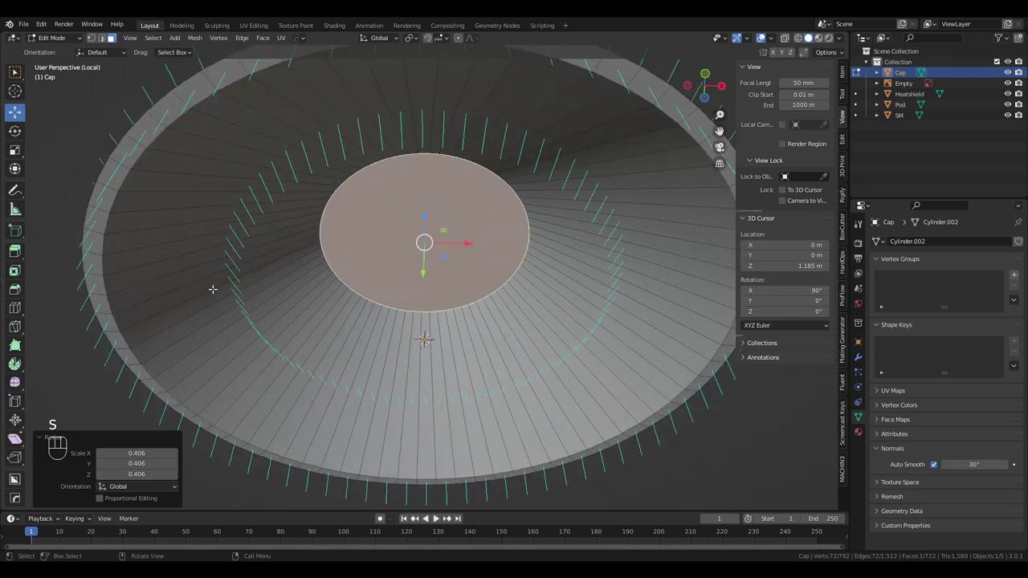
pyautogui.press('g')
pyautogui.press('z')
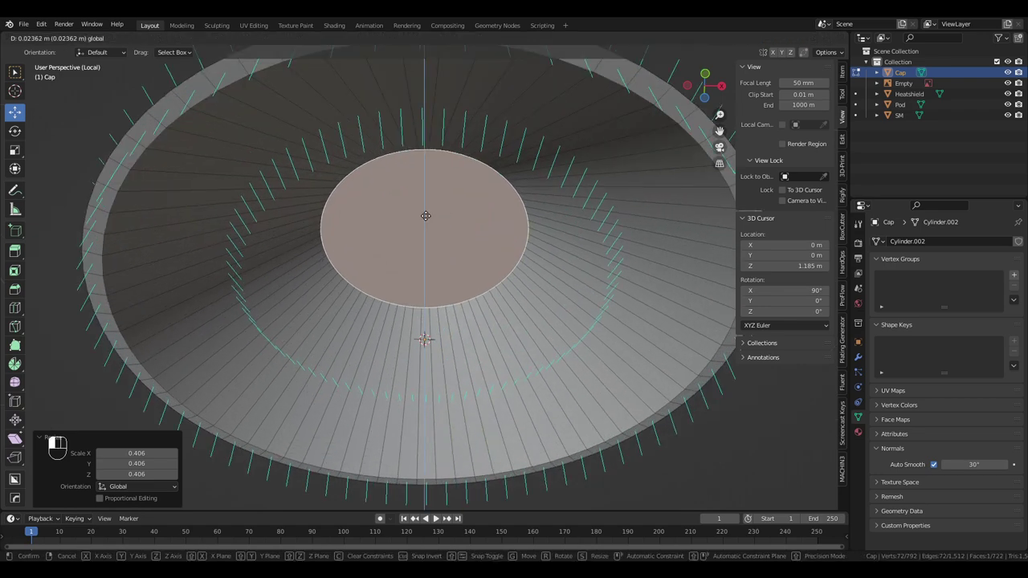
pyautogui.click(426, 228)
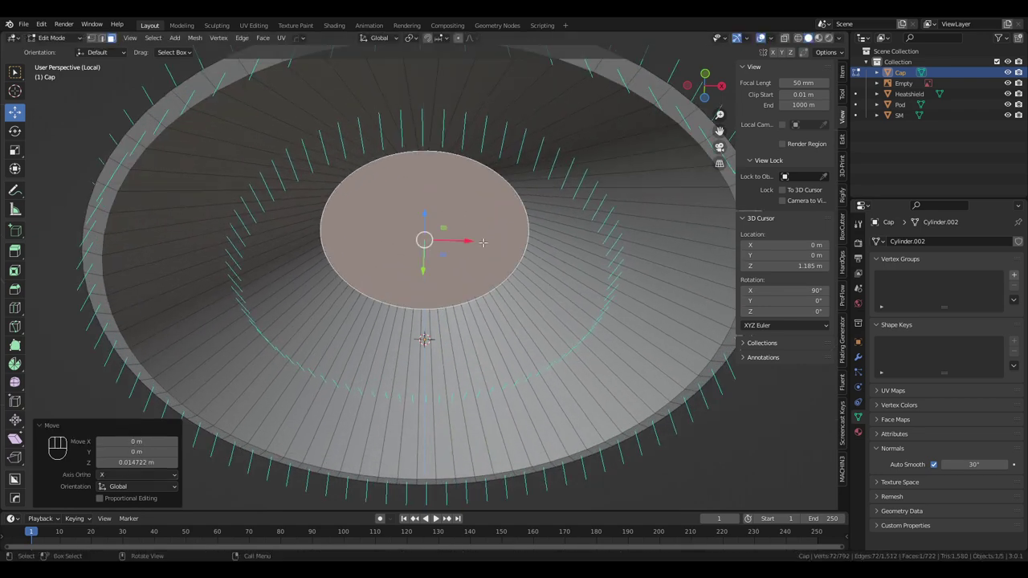
# Check the clearance between Cap's inner walls and outer dome in wireframe from the front, ending in solid shading
pyautogui.scroll(-4, 522, 253)
pyautogui.moveTo(534, 255); pyautogui.dragTo(519, 330, button='middle')
pyautogui.press('z')
pyautogui.click(437, 330)
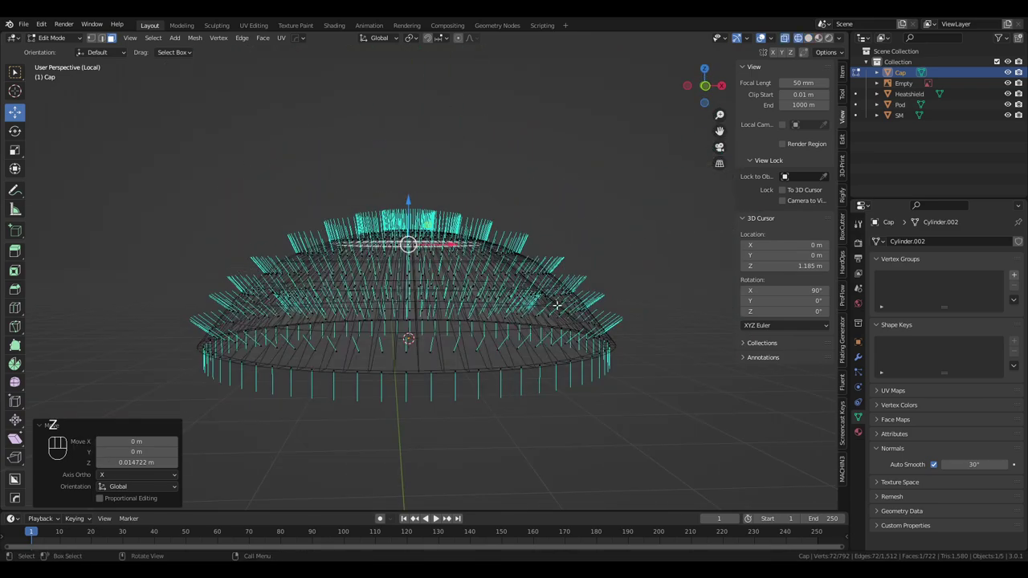
pyautogui.scroll(2, 560, 307)
pyautogui.press('KP_5')
pyautogui.press('KP_1')
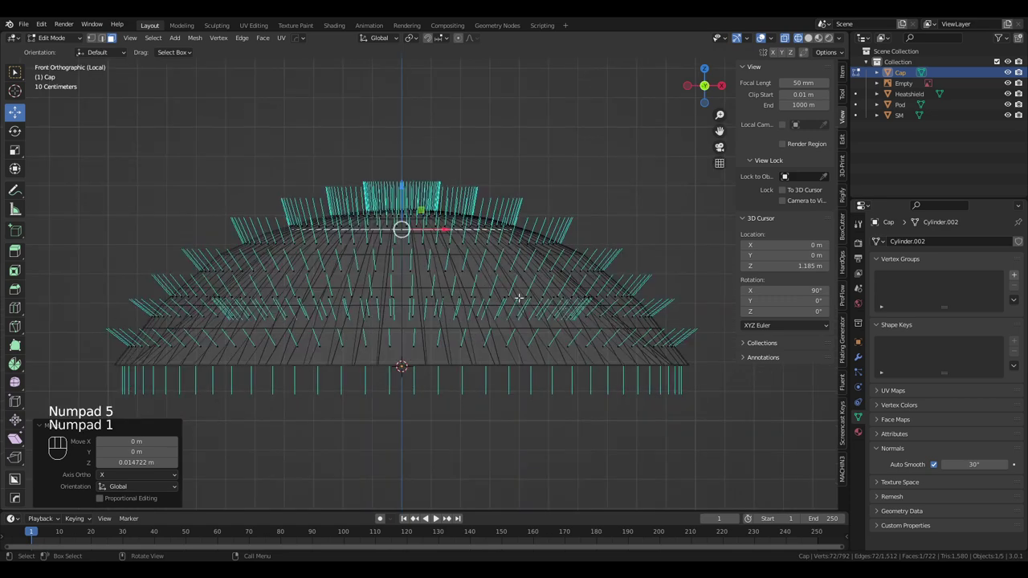
pyautogui.press('z')
pyautogui.click(561, 390)
# Select the inner edge loop of Cap's bottom rim and scale it by 1.024
pyautogui.moveTo(562, 391); pyautogui.dragTo(612, 312, button='middle')
pyautogui.press('2')
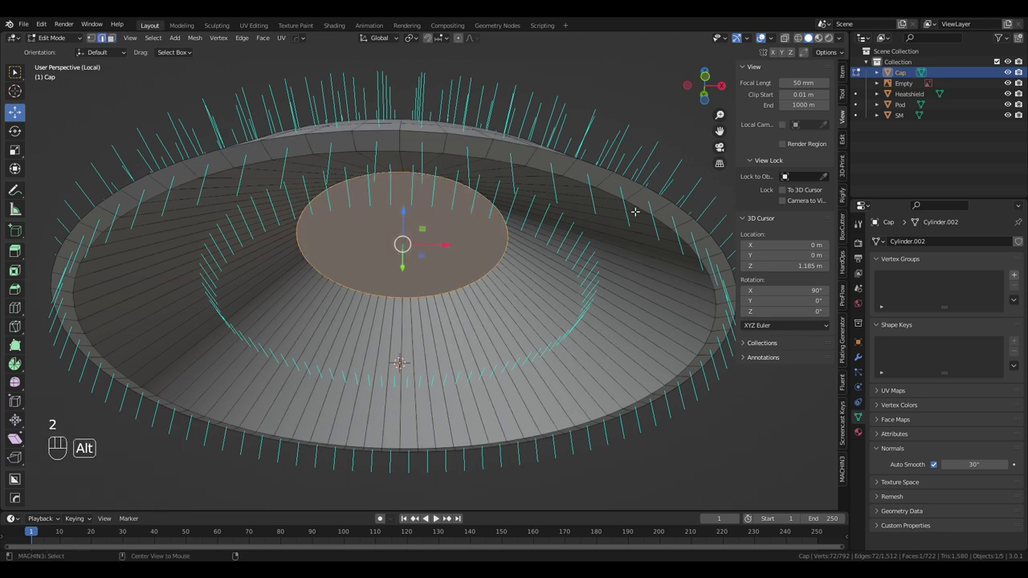
pyautogui.keyDown('alt'); pyautogui.click(634, 205); pyautogui.keyUp('alt')
pyautogui.press('s')
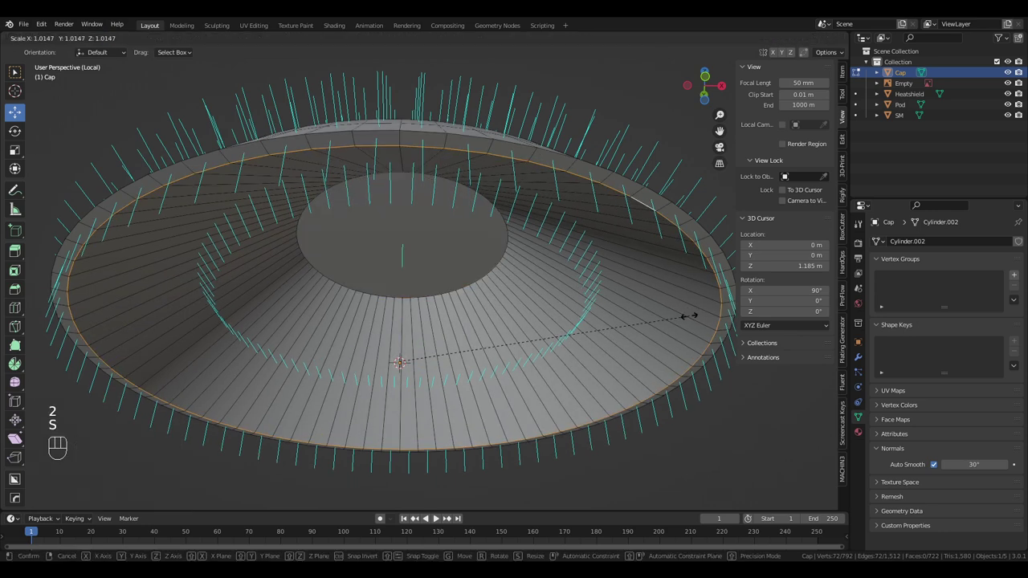
pyautogui.click(690, 317)
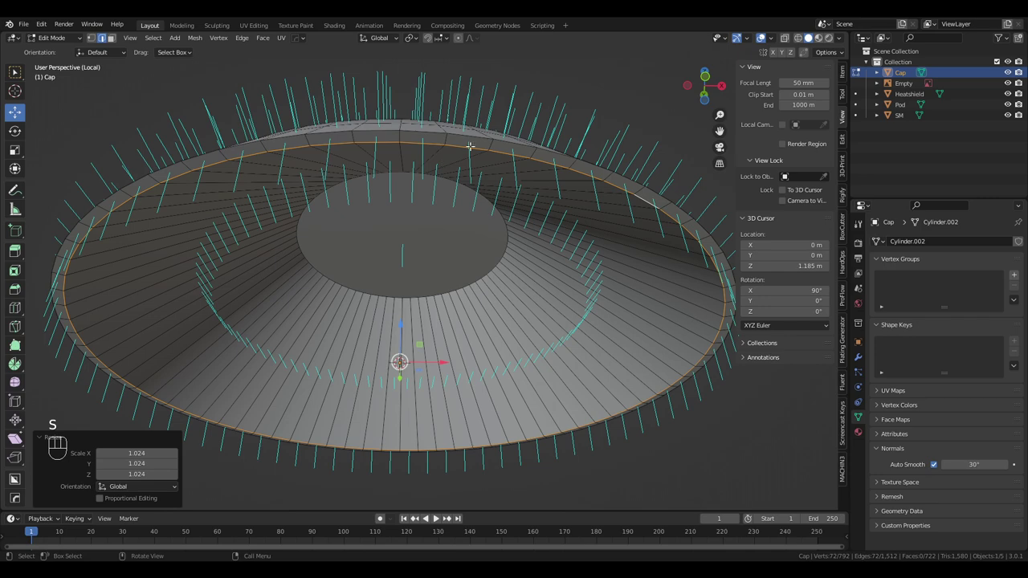
# Leave the isolated view and Edit Mode on Cap, and hide Cap in the viewport
pyautogui.scroll(-4, 519, 246)
pyautogui.moveTo(464, 261); pyautogui.dragTo(454, 292, button='middle')
pyautogui.press('KP_Divide')
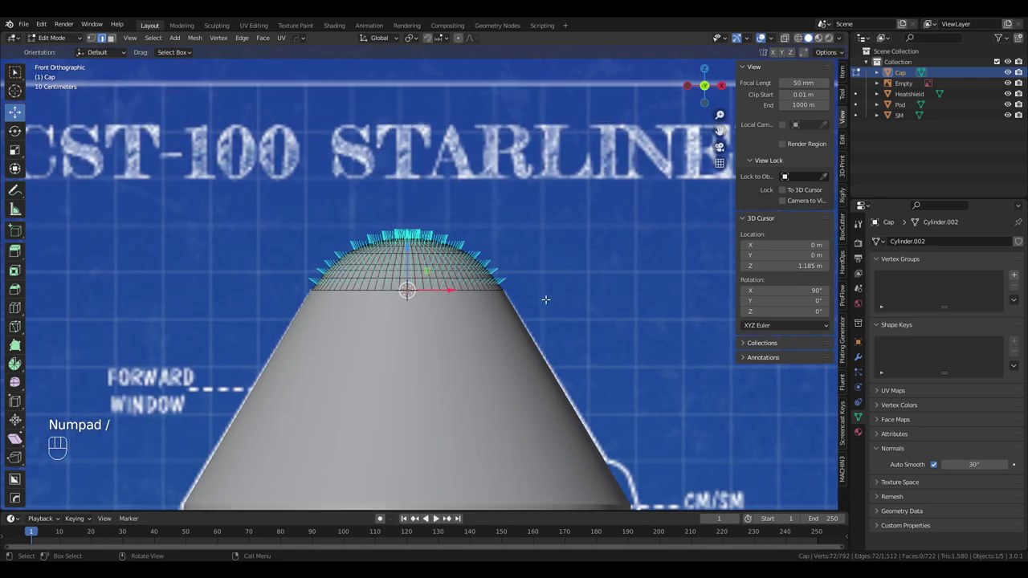
pyautogui.keyDown('shift'); pyautogui.moveTo(544, 298); pyautogui.dragTo(567, 218, button='middle'); pyautogui.keyUp('shift')
pyautogui.scroll(-1, 567, 218)
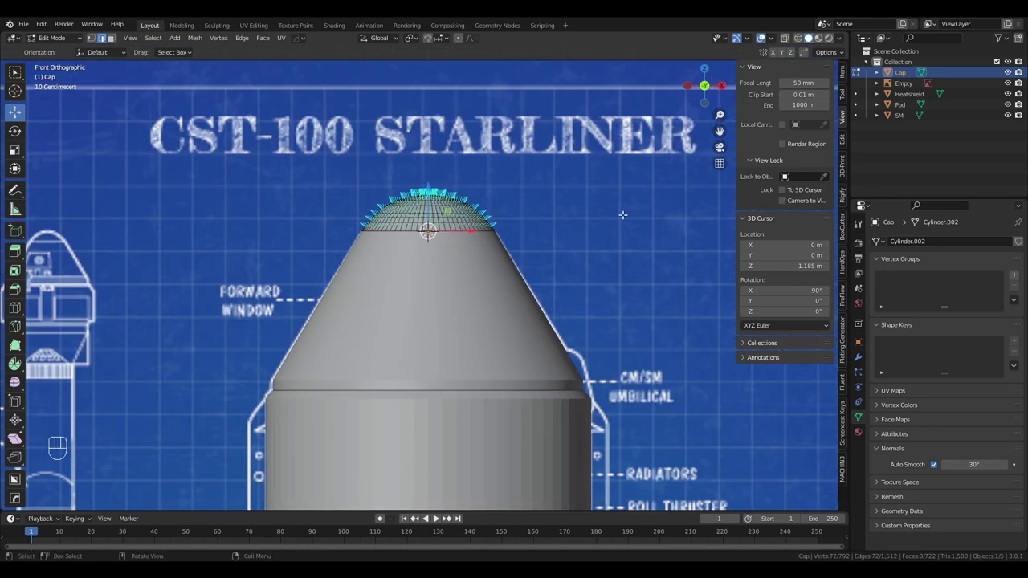
pyautogui.press('Tab')
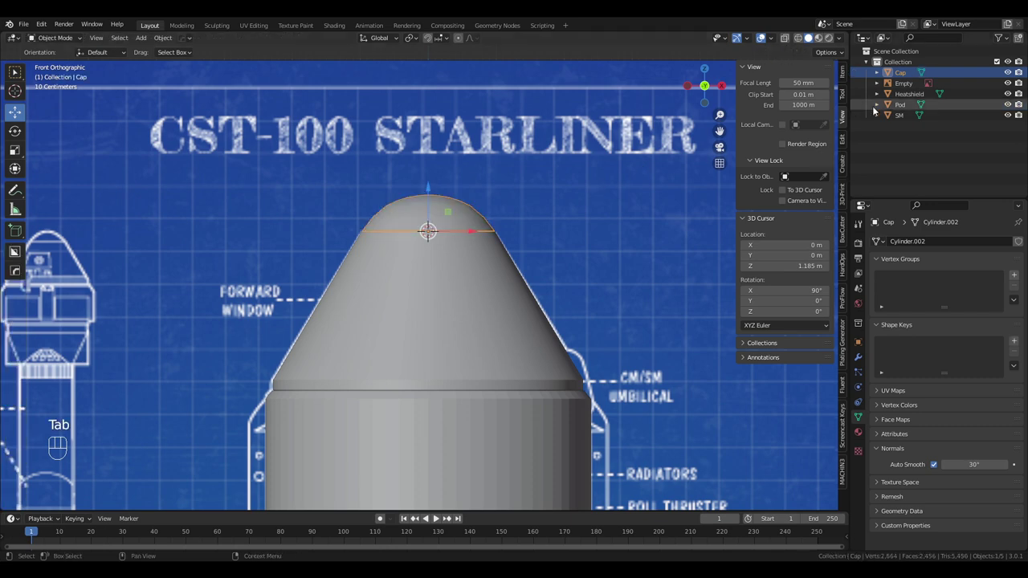
pyautogui.click(1008, 73)
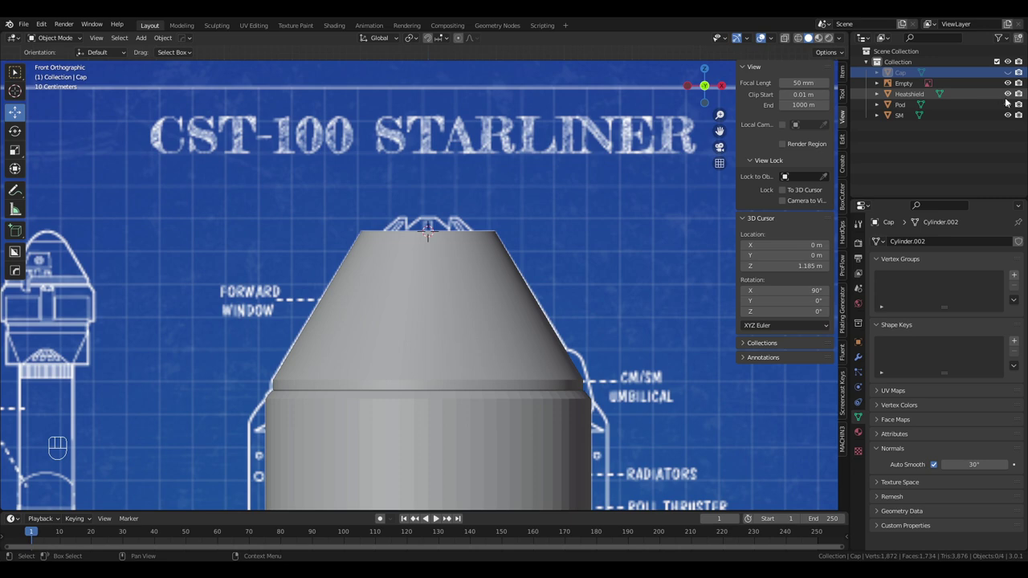
# Shade SM smooth and enable Auto Smooth at 30° for it
pyautogui.scroll(-2, 462, 242)
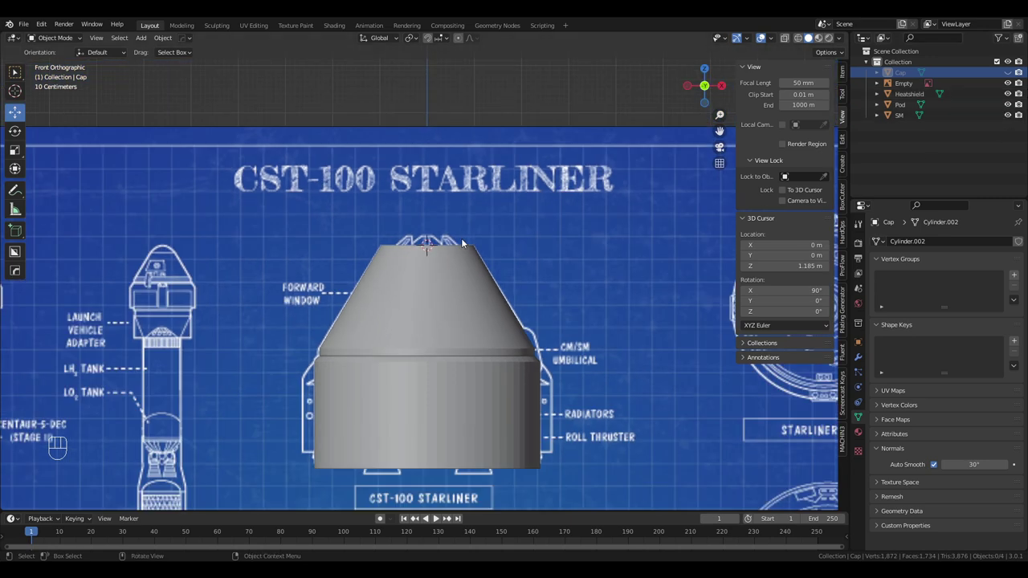
pyautogui.click(390, 395)
pyautogui.rightClick(401, 399)
pyautogui.click(385, 353)
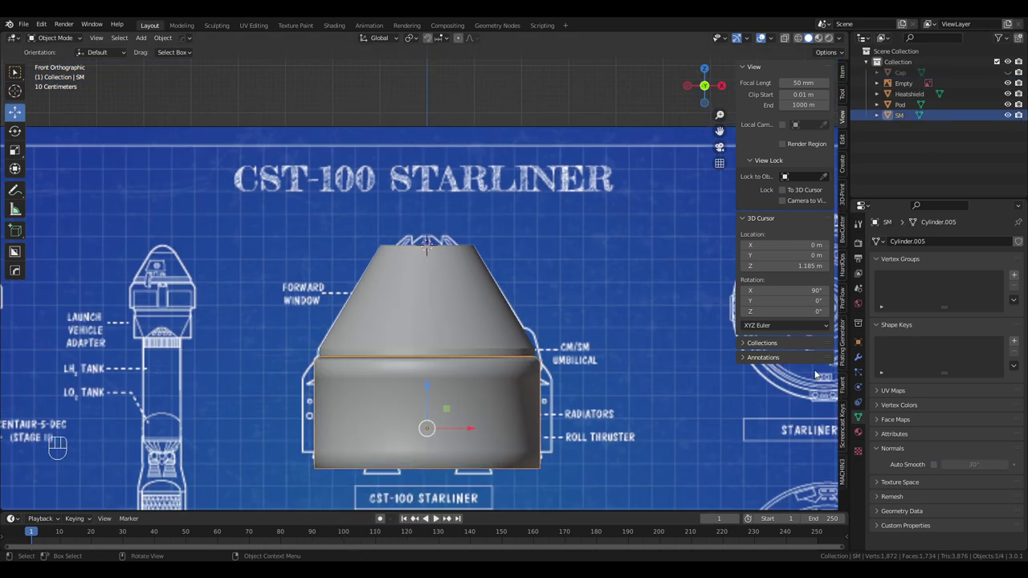
pyautogui.click(933, 464)
# Hide SM and Heatshield so that only Pod remains with the blueprint, and view Pod's top from above
pyautogui.moveTo(480, 387)
pyautogui.mouseDown(button='middle')
pyautogui.moveTo(481, 304)
pyautogui.moveTo(471, 379)
pyautogui.moveTo(474, 362)
pyautogui.moveTo(433, 343)
pyautogui.moveTo(436, 298)
pyautogui.moveTo(437, 309)
pyautogui.mouseUp(button='middle')
pyautogui.click(1008, 115)
pyautogui.click(1008, 94)
pyautogui.moveTo(481, 253); pyautogui.dragTo(548, 304, button='middle')
pyautogui.scroll(2, 537, 277)
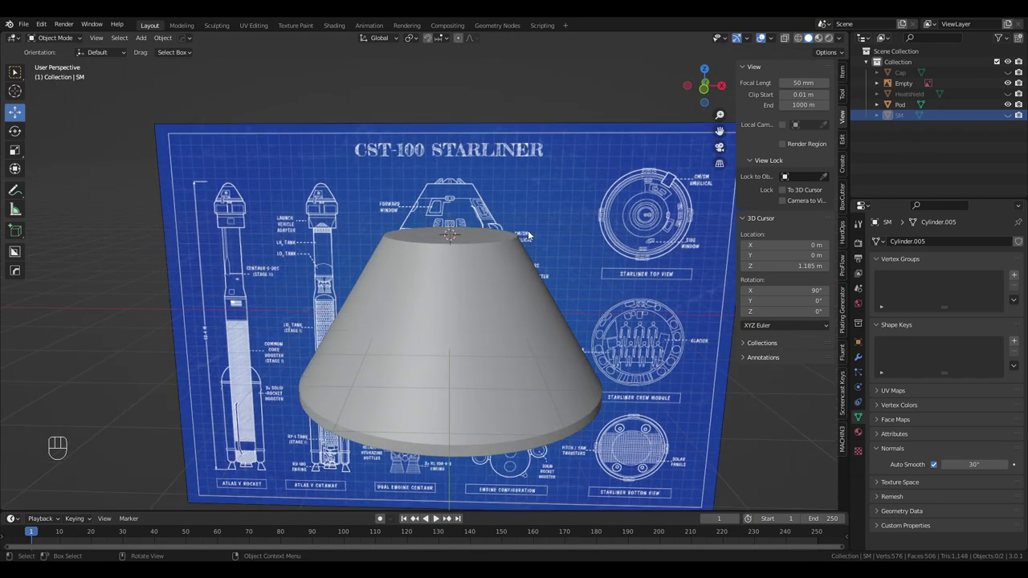
pyautogui.keyDown('shift'); pyautogui.moveTo(524, 236); pyautogui.dragTo(537, 298, button='middle'); pyautogui.keyUp('shift')
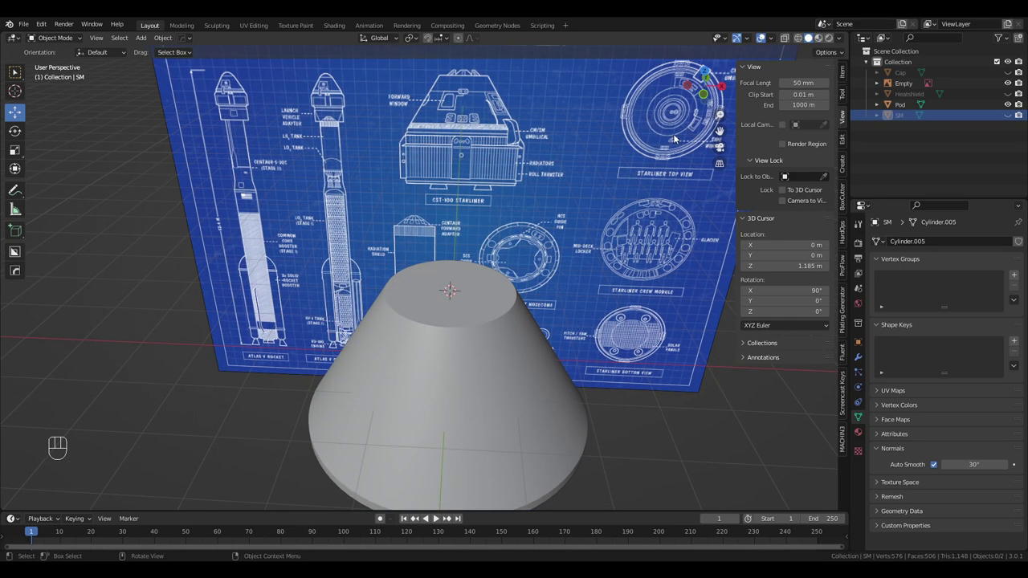
pyautogui.scroll(-2, 676, 138)
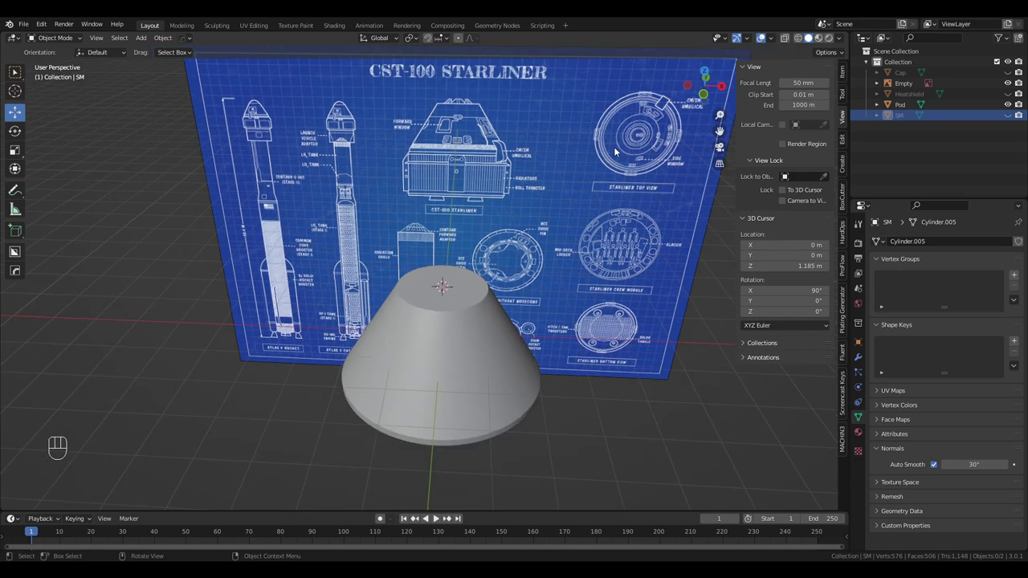
# Select Pod and enter Edit Mode on it in top orthographic view
pyautogui.moveTo(499, 242); pyautogui.dragTo(452, 285, button='middle')
pyautogui.click(472, 282)
pyautogui.press('KP_5')
pyautogui.press('KP_7')
pyautogui.scroll(2, 519, 233)
pyautogui.press('Tab')
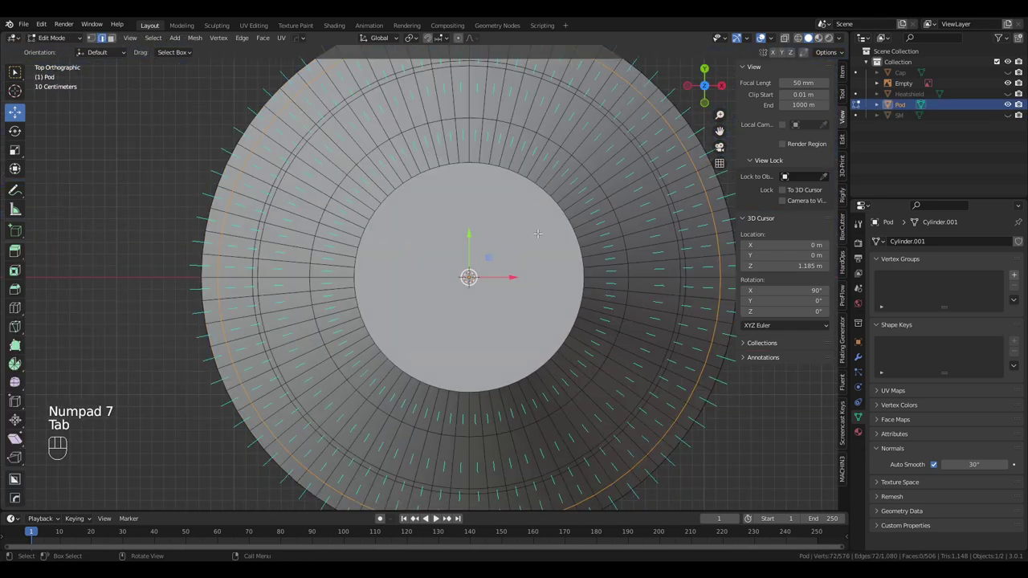
# Inset Pod's top face by about 0.054 m and extrude it about 0.09 m down into the body
pyautogui.press('3')
pyautogui.press('i')
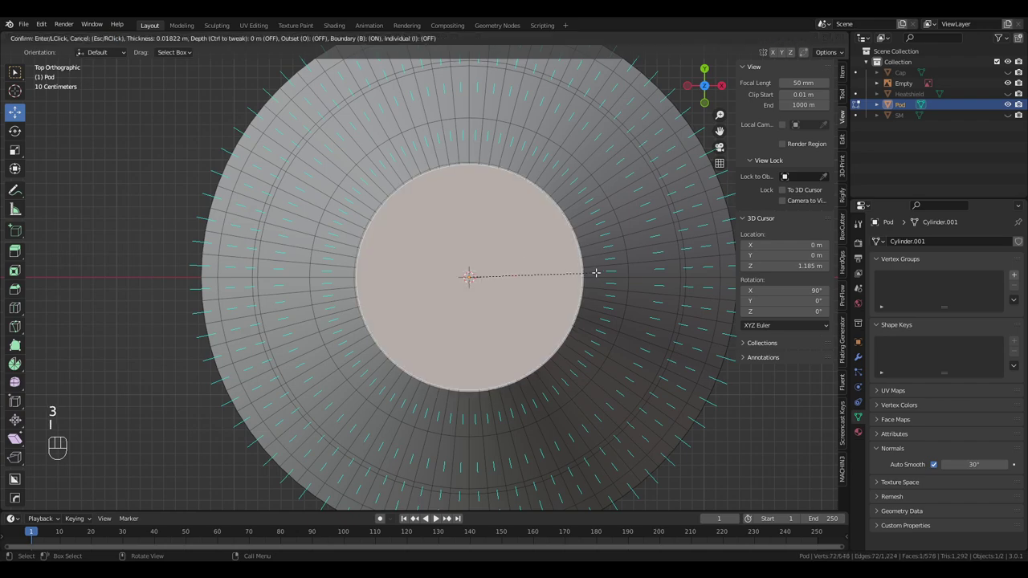
pyautogui.click(592, 273)
pyautogui.moveTo(592, 272); pyautogui.dragTo(603, 164, button='middle')
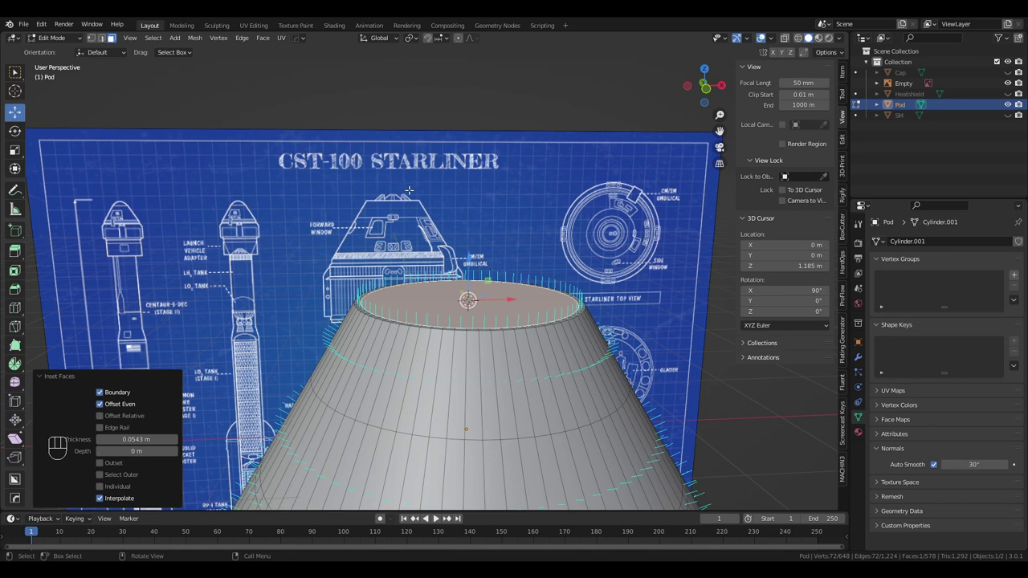
pyautogui.press('e')
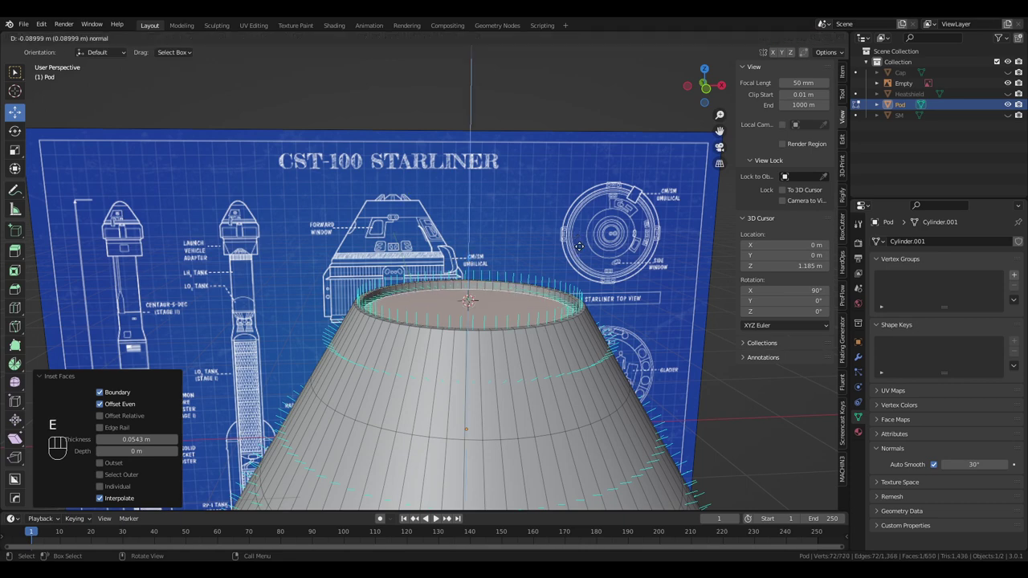
pyautogui.click(578, 247)
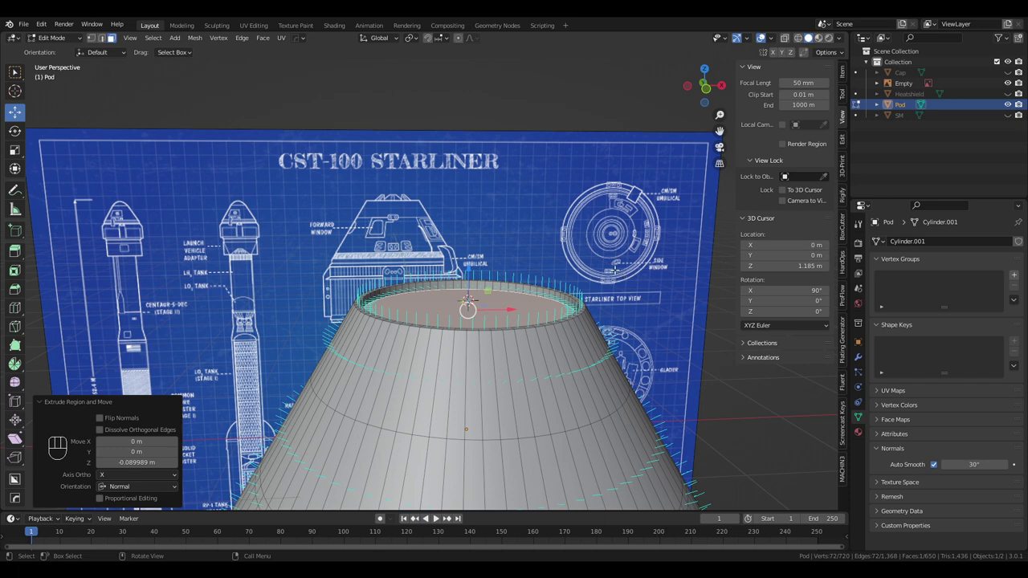
# Inset the recess floor of Pod's top by about 0.253 m and extrude it about 0.05 m upward, using the front blueprint view
pyautogui.press('KP_5')
pyautogui.press('KP_1')
pyautogui.scroll(2, 614, 270)
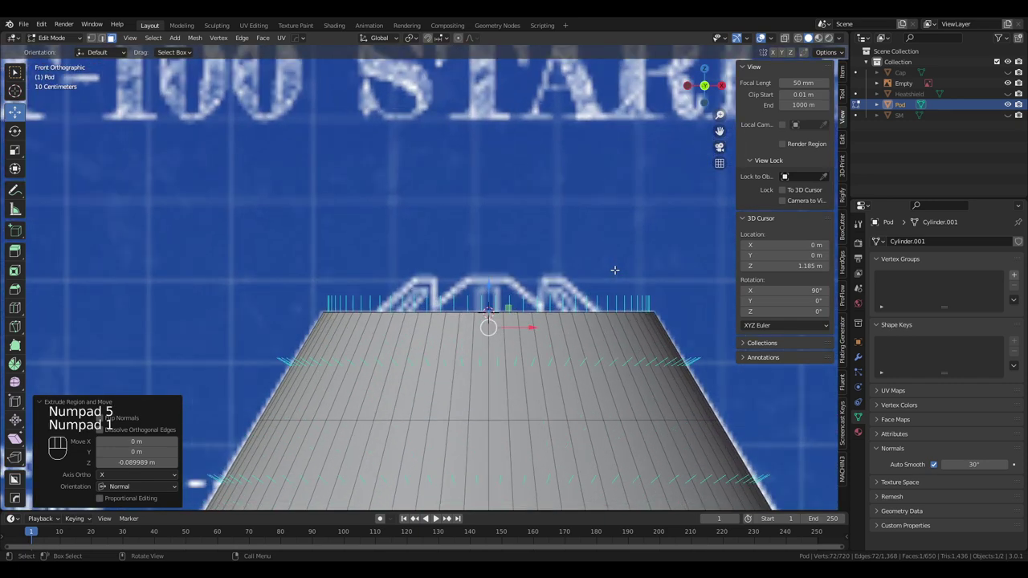
pyautogui.press('z')
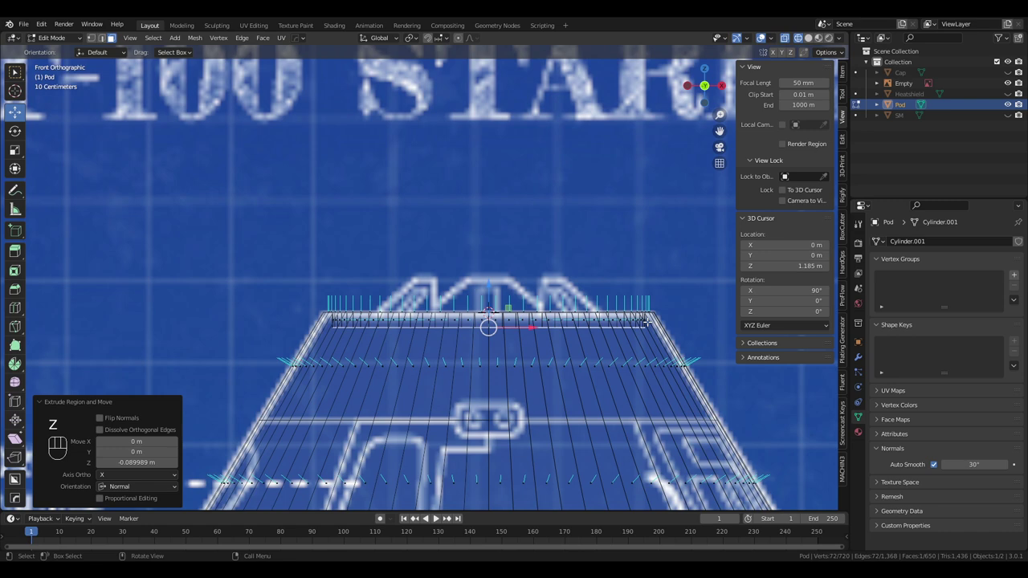
pyautogui.press('i')
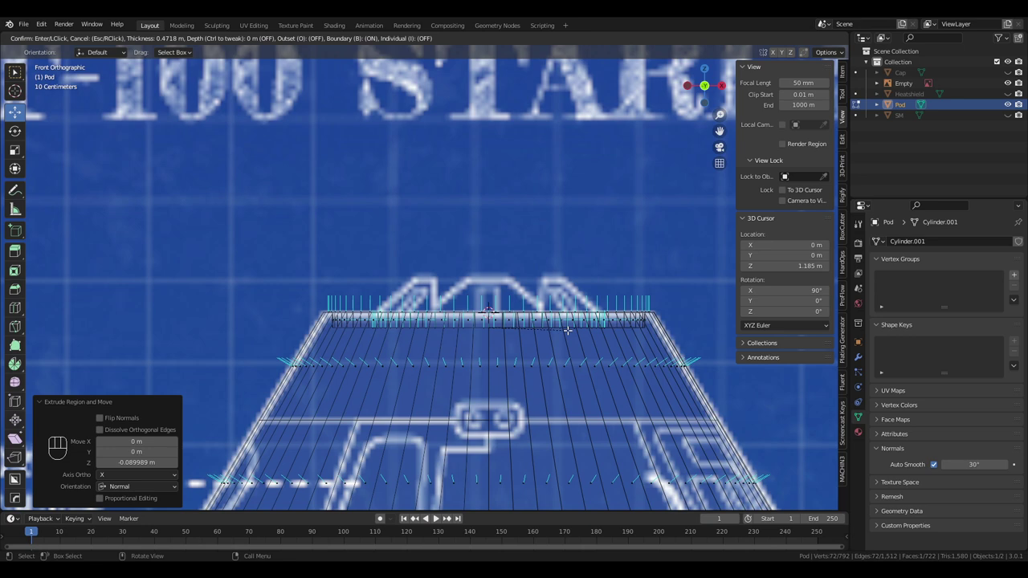
pyautogui.click(570, 328)
pyautogui.scroll(1, 569, 328)
pyautogui.press('KP_1')
pyautogui.press('e')
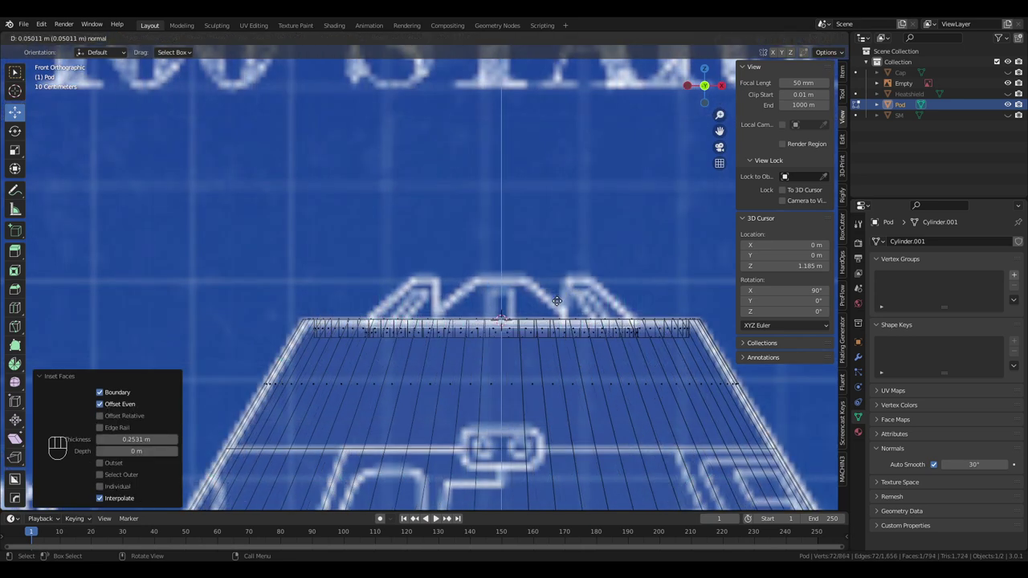
pyautogui.click(557, 301)
# Inset the raised disc's top face, extrude it about 0.017 m down into Pod and return to solid shading
pyautogui.scroll(-4, 557, 301)
pyautogui.moveTo(557, 301); pyautogui.dragTo(599, 320, button='middle')
pyautogui.press('i')
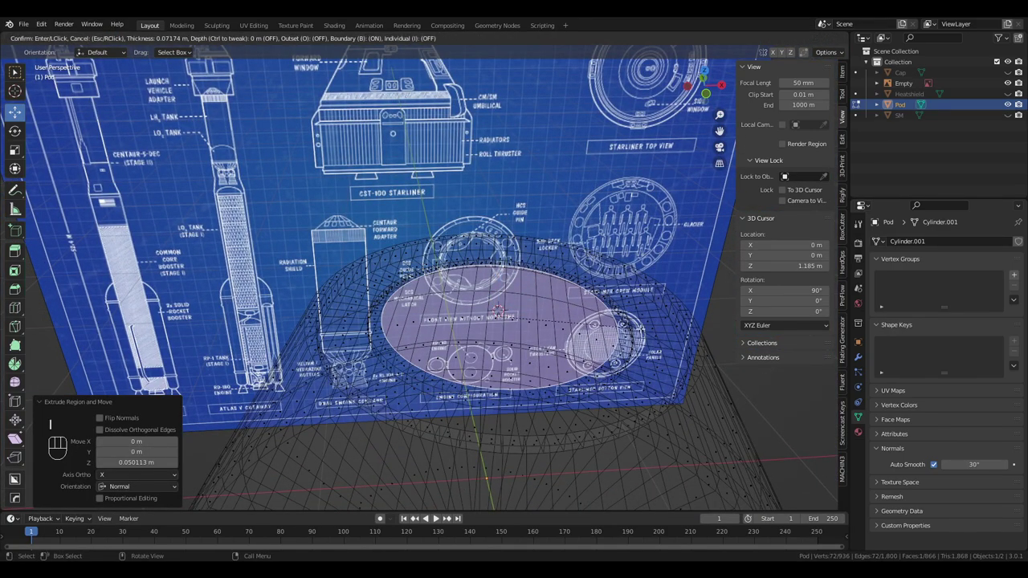
pyautogui.click(612, 329)
pyautogui.press('e')
pyautogui.click(611, 331)
pyautogui.hotkey('shift', 'z')
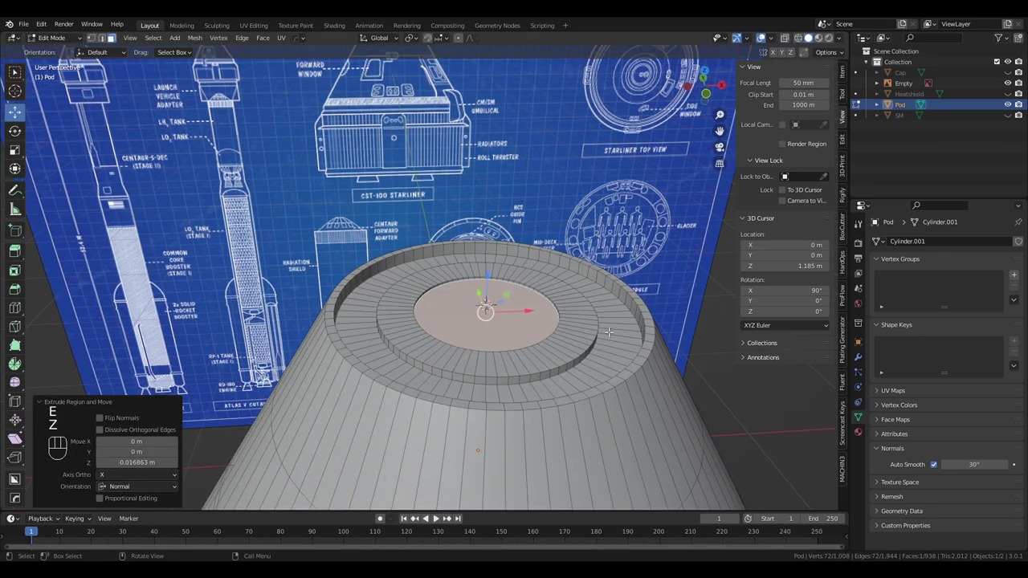
# Examine Pod's stepped top recess from above and from the side, comparing it with the blueprint drawings
pyautogui.press('KP_5')
pyautogui.press('KP_7')
pyautogui.keyDown('shift'); pyautogui.moveTo(484, 215); pyautogui.dragTo(484, 252, button='middle'); pyautogui.keyUp('shift')
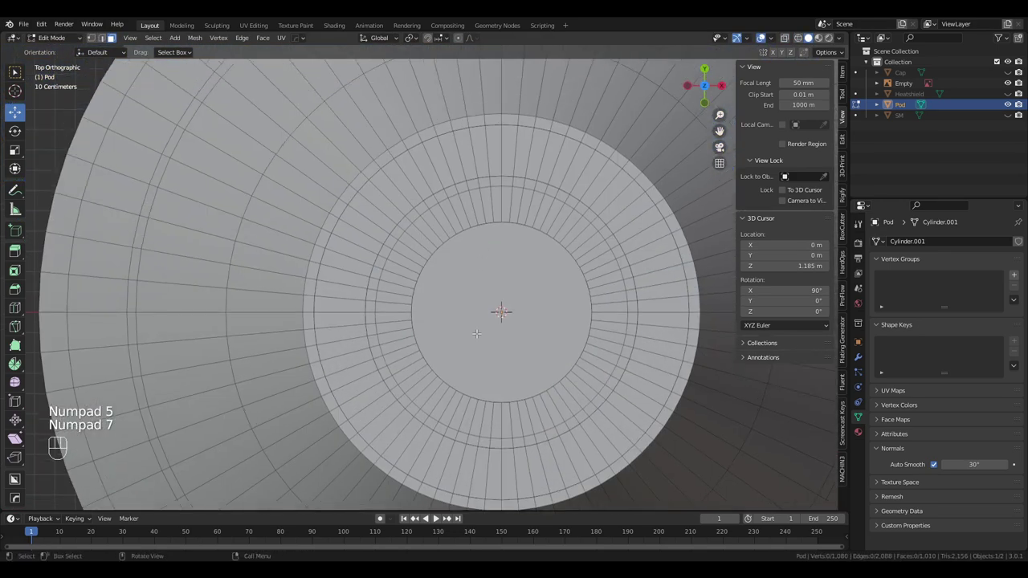
pyautogui.moveTo(490, 338); pyautogui.dragTo(501, 219, button='middle')
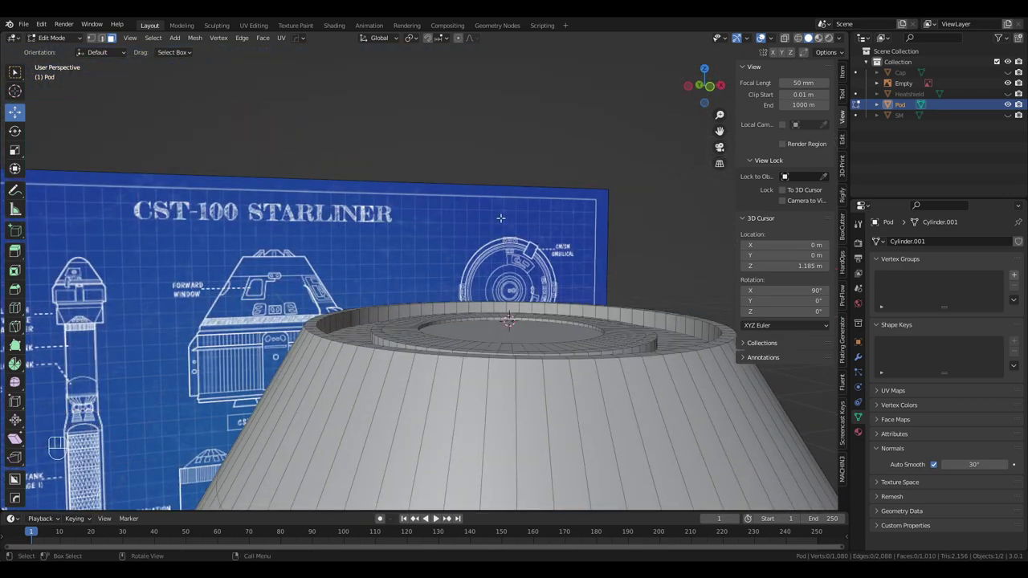
pyautogui.scroll(-2, 472, 214)
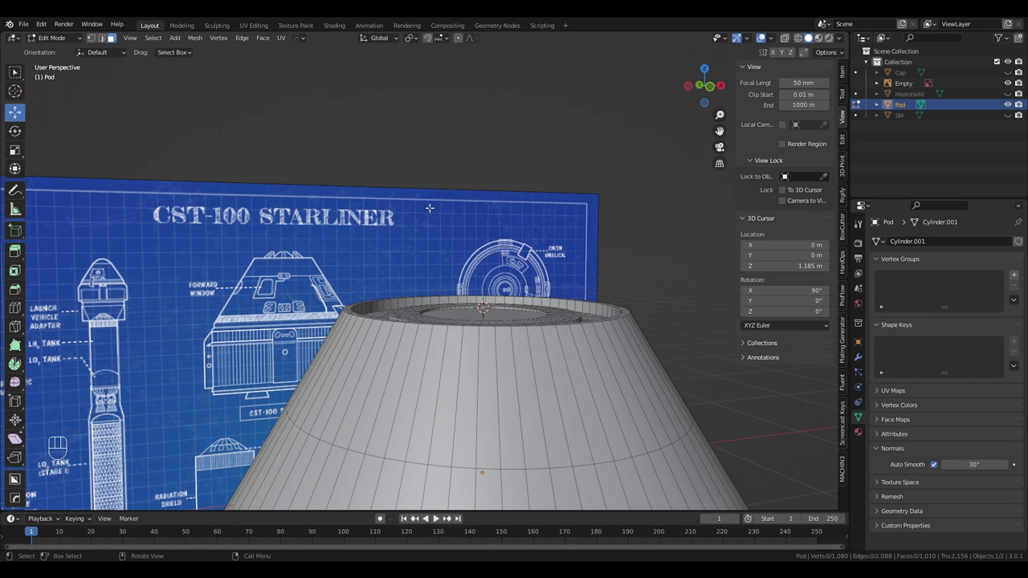
pyautogui.scroll(-6, 430, 208)
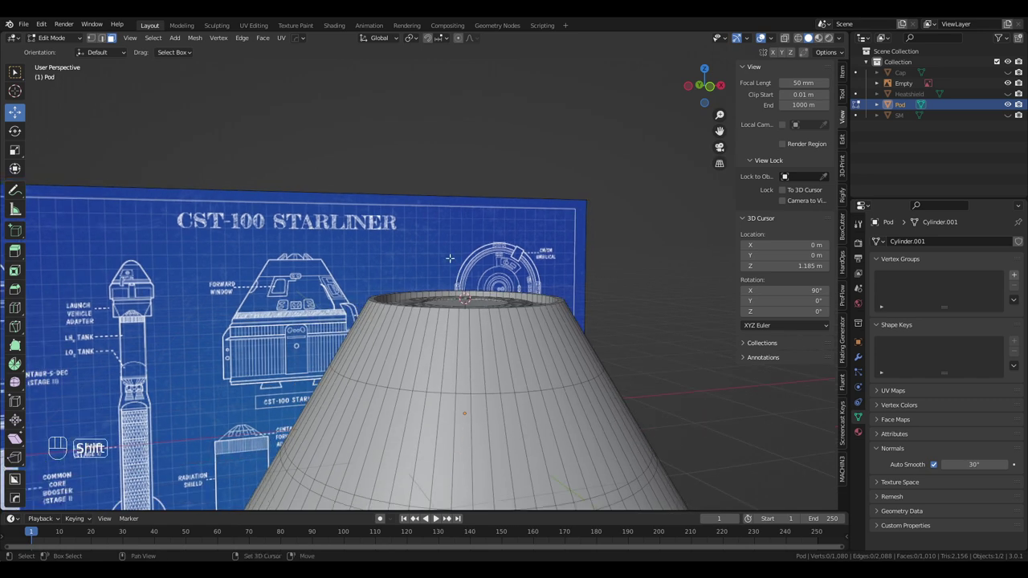
pyautogui.moveTo(452, 213); pyautogui.dragTo(503, 233, button='middle')
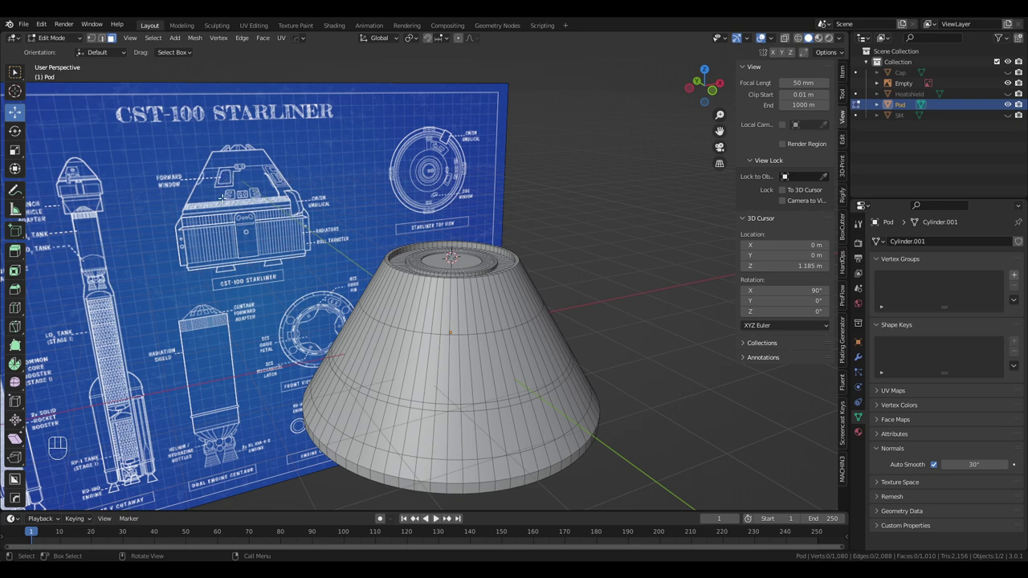
pyautogui.scroll(-2, 397, 184)
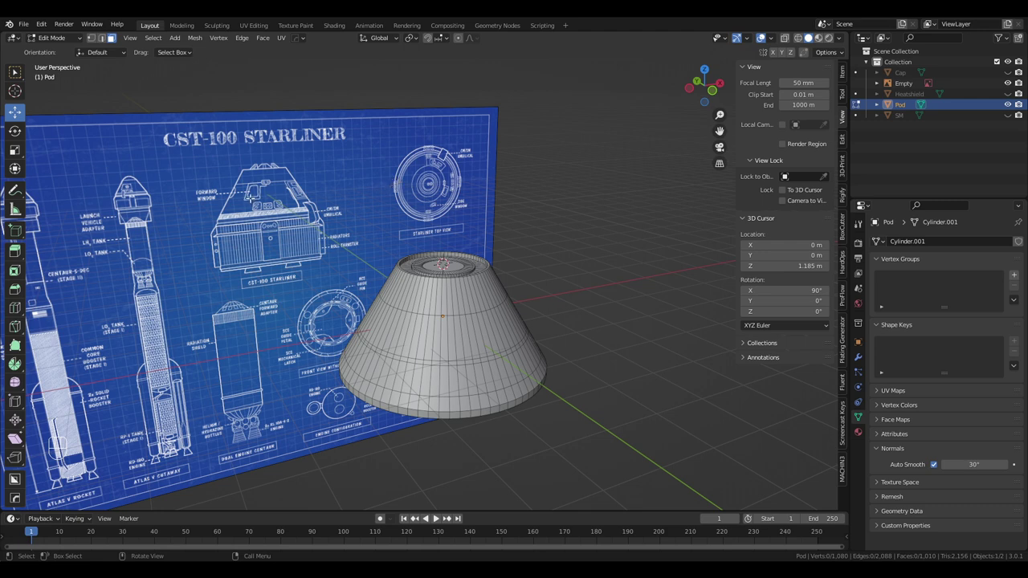
# Leave Edit Mode on Pod, add a cube mesh and place it above Pod
pyautogui.press('Tab')
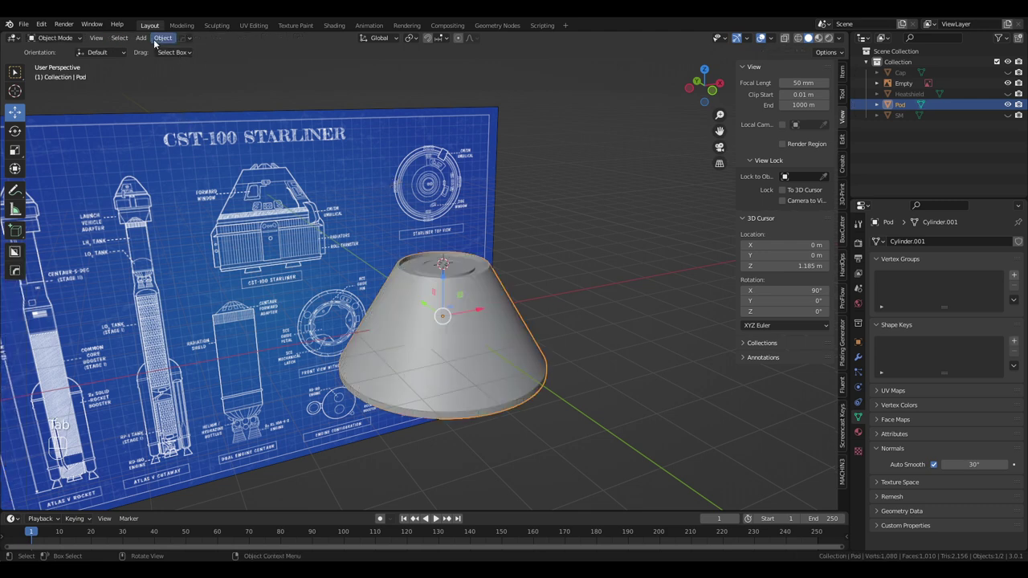
pyautogui.click(162, 38)
pyautogui.moveTo(164, 53)
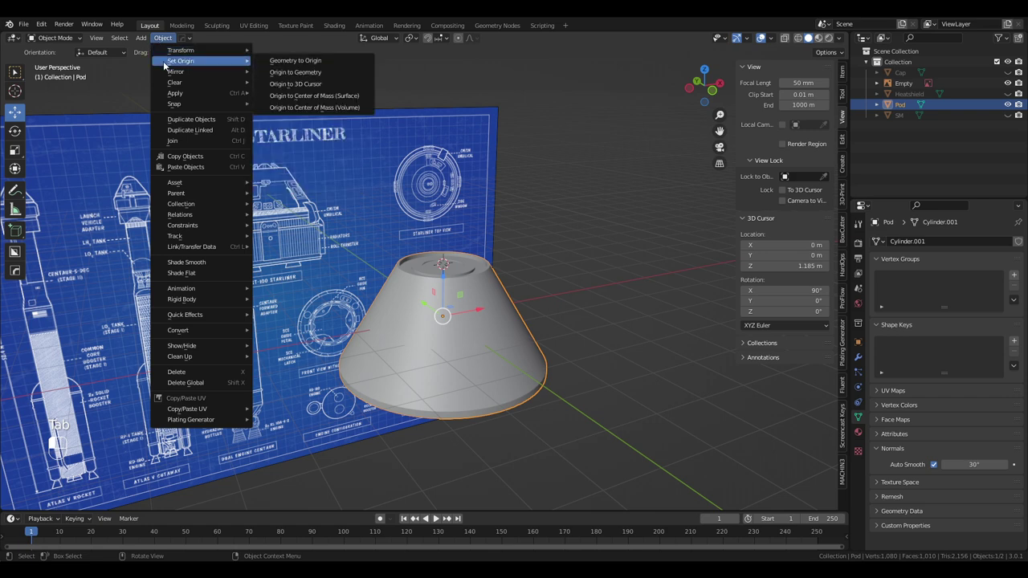
pyautogui.moveTo(140, 38)
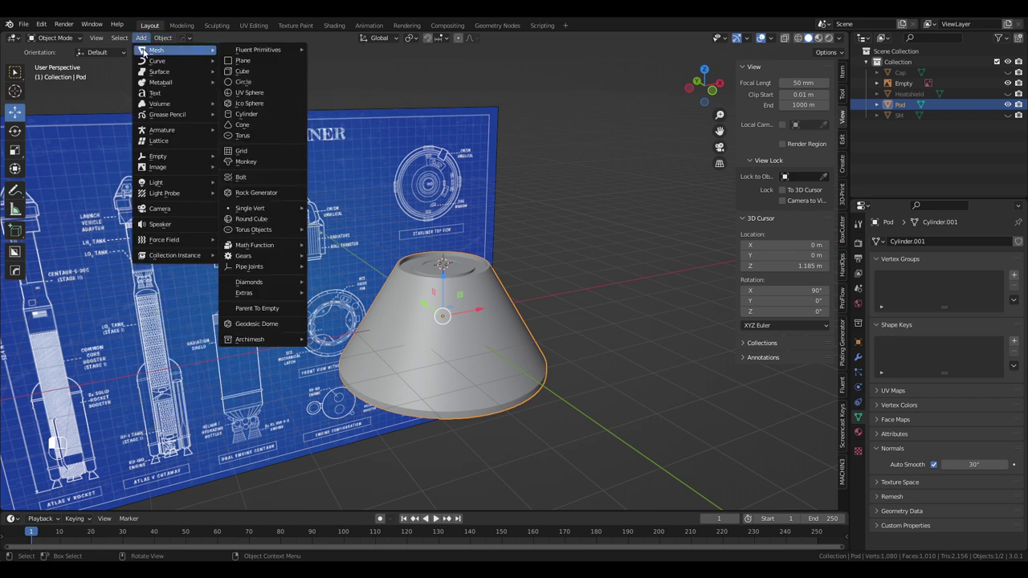
pyautogui.click(248, 72)
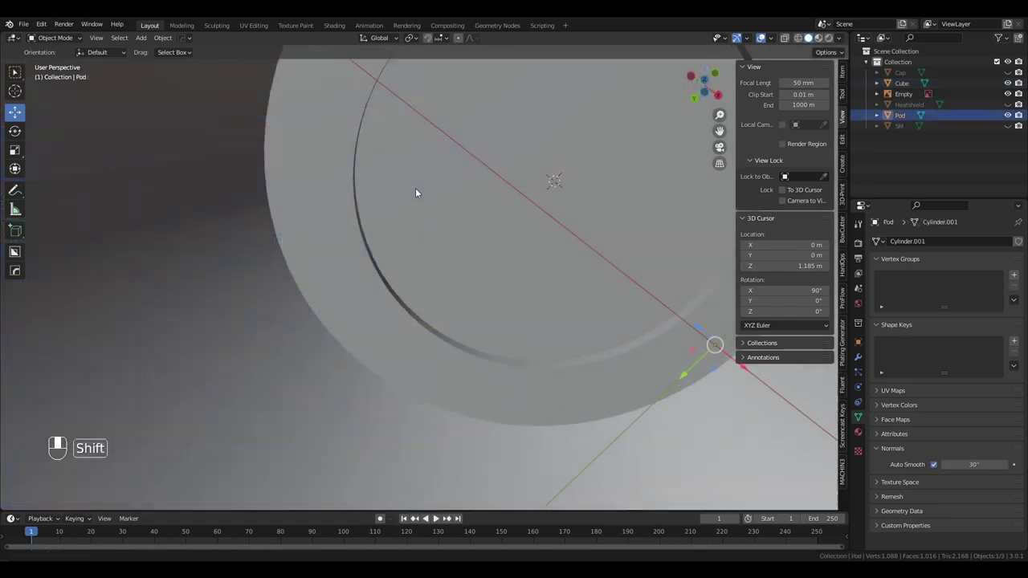
# Add a Solidify modifier to the Pod object
pyautogui.keyDown('shift'); pyautogui.moveTo(415, 188); pyautogui.dragTo(416, 69, button='middle'); pyautogui.keyUp('shift')
pyautogui.scroll(-1, 395, 546)
pyautogui.scroll(-10, 454, 366)
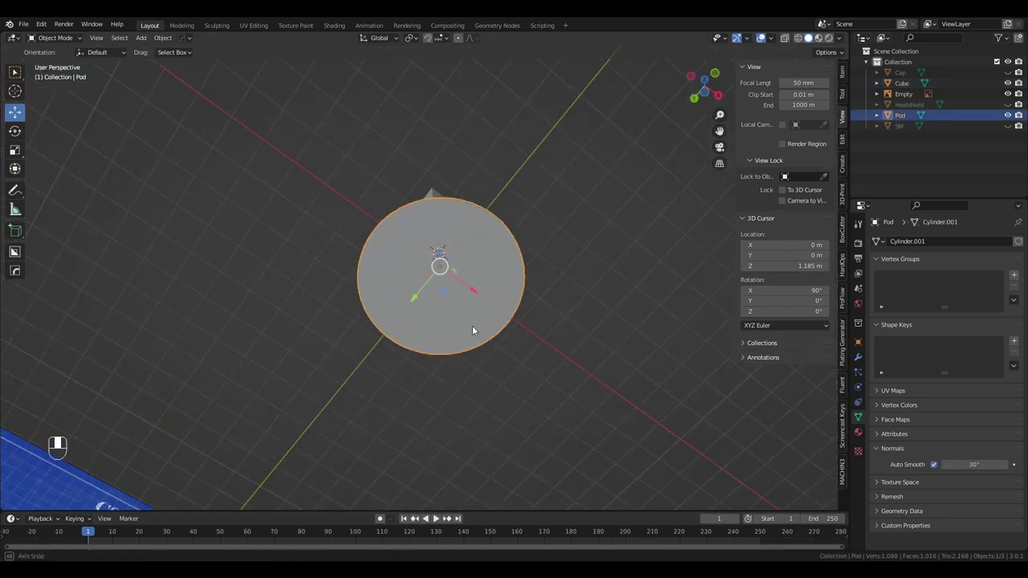
pyautogui.moveTo(472, 330); pyautogui.dragTo(477, 432, button='middle')
pyautogui.scroll(6, 476, 429)
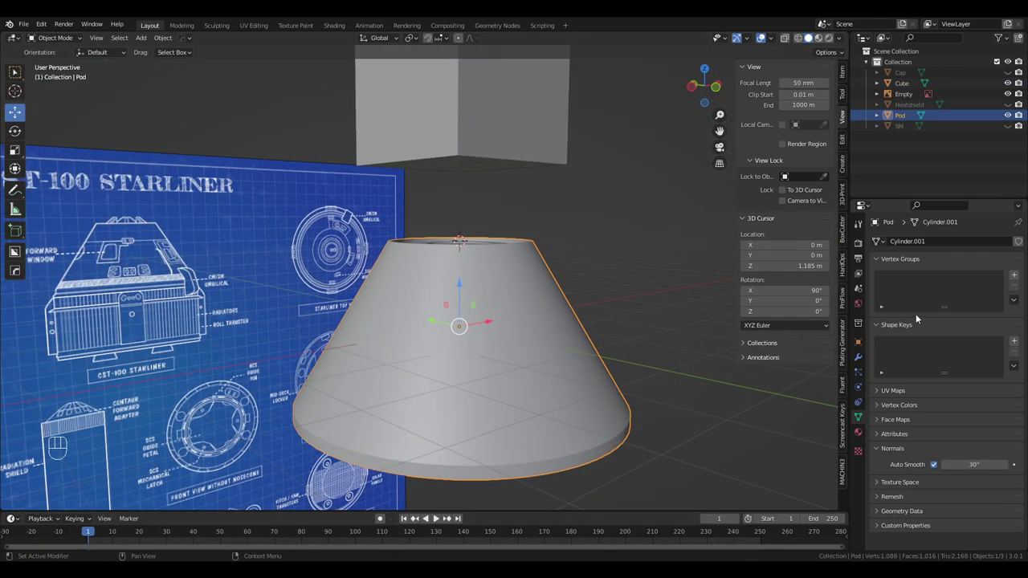
pyautogui.click(858, 358)
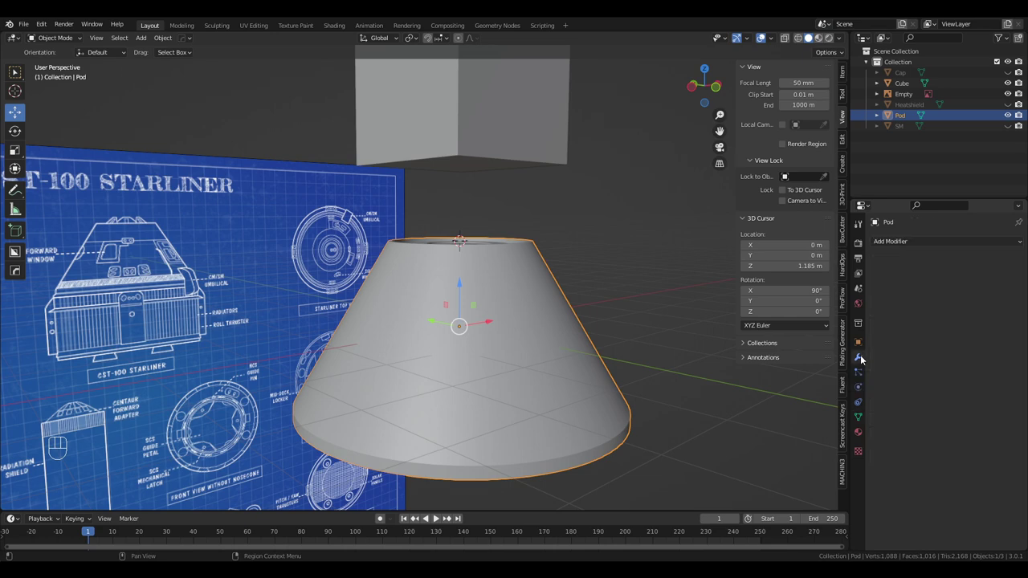
pyautogui.click(913, 241)
pyautogui.click(810, 424)
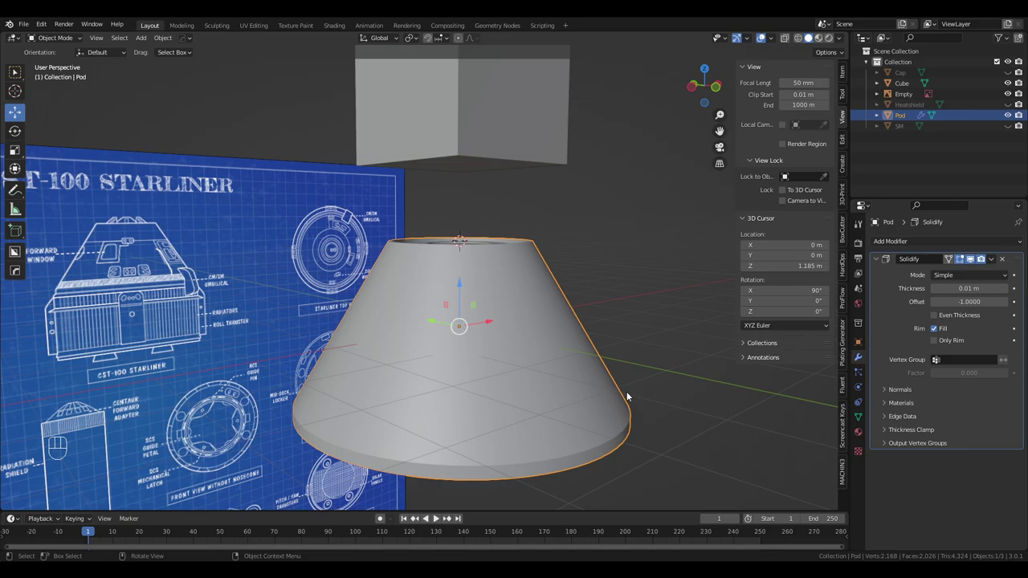
# Inspect Pod's wall thickness in wireframe, comparing it with the Solidify modifier's viewport display off and on
pyautogui.press('z')
pyautogui.press('4')
pyautogui.scroll(3, 634, 385)
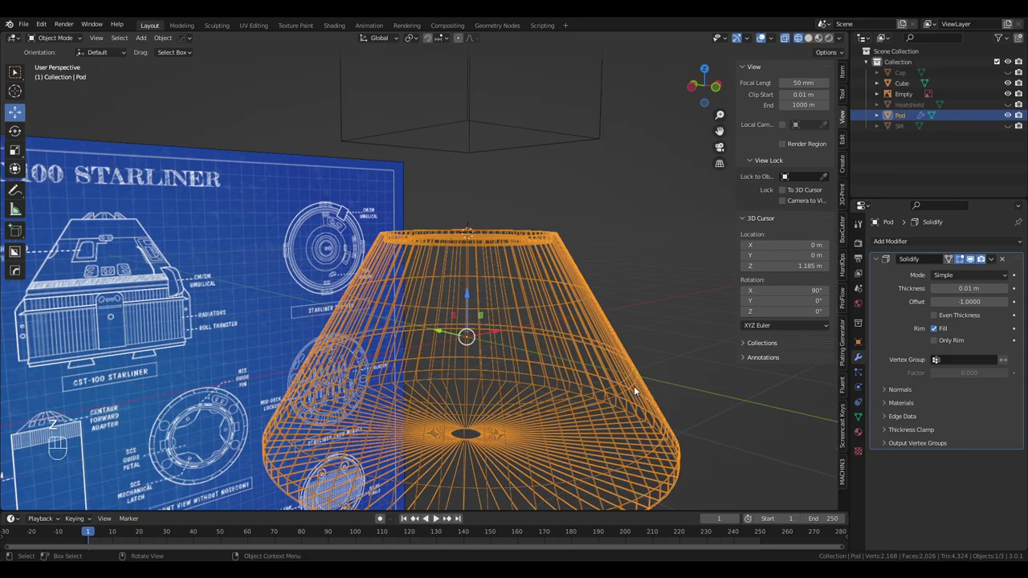
pyautogui.moveTo(629, 385); pyautogui.dragTo(552, 381, button='middle')
pyautogui.scroll(3, 626, 380)
pyautogui.scroll(2, 552, 380)
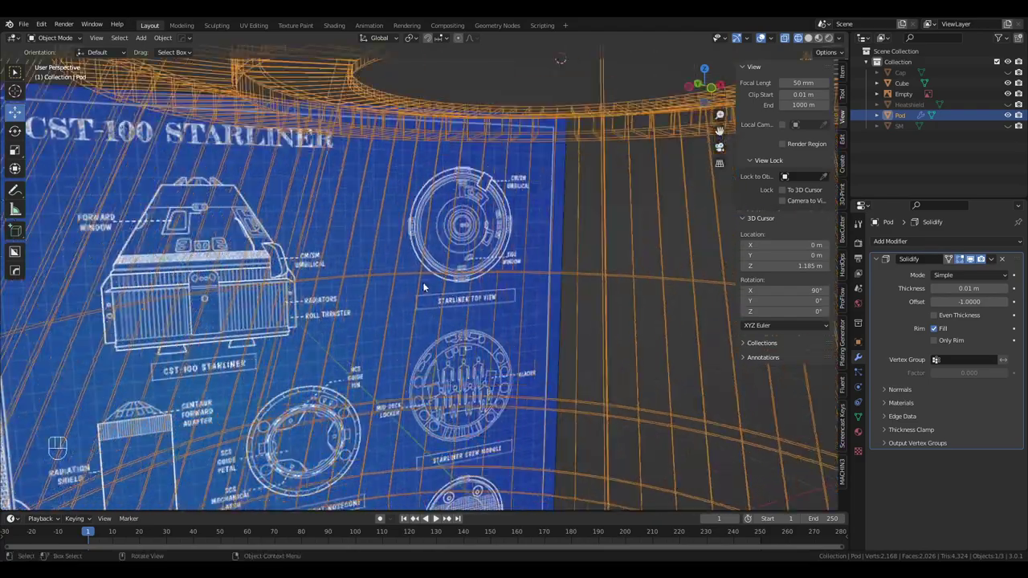
pyautogui.moveTo(124, 208); pyautogui.dragTo(450, 237, button='middle')
pyautogui.click(981, 258)
pyautogui.click(970, 259)
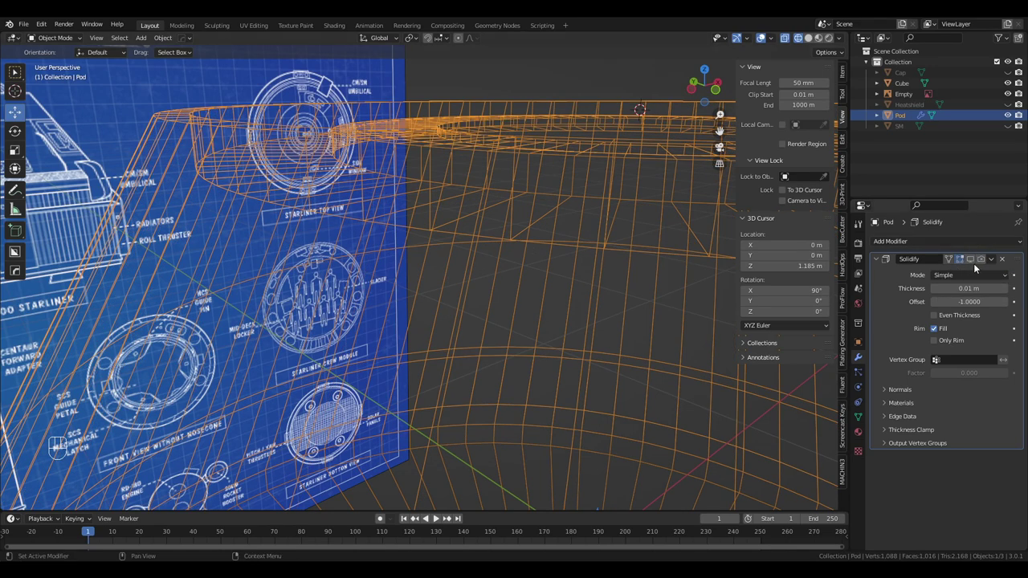
pyautogui.click(971, 259)
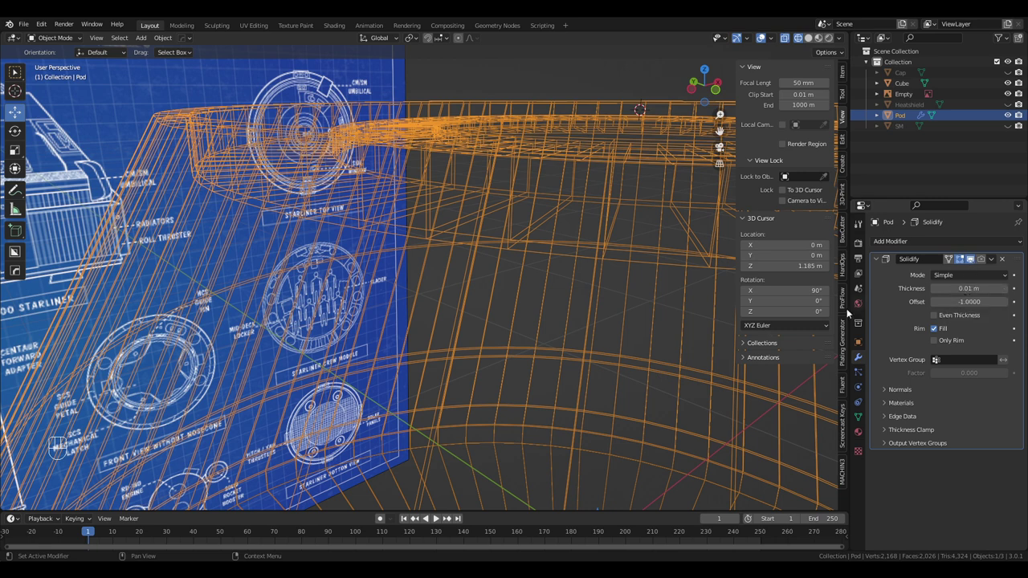
pyautogui.moveTo(490, 361); pyautogui.dragTo(462, 336, button='middle')
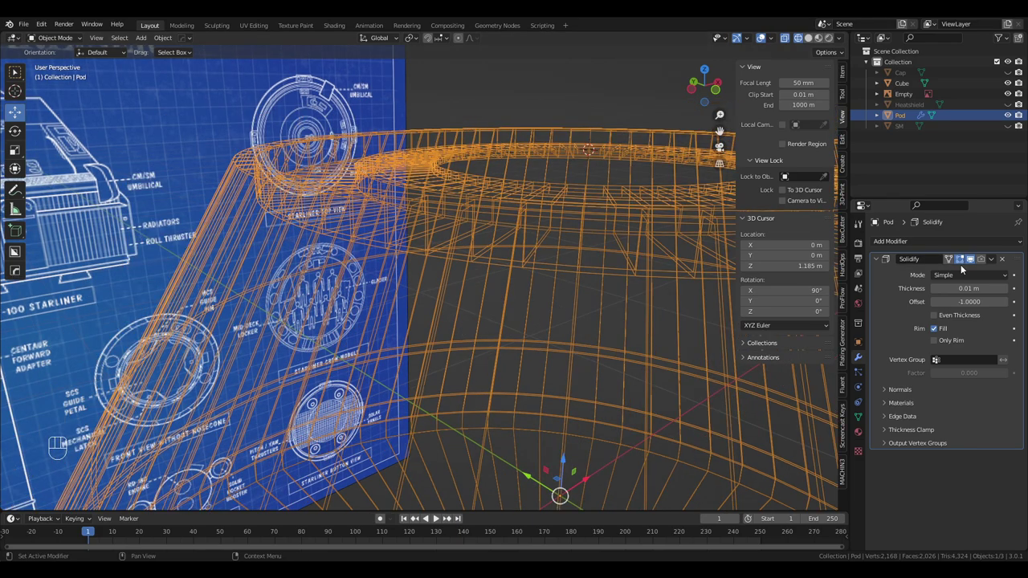
pyautogui.keyDown('shift'); pyautogui.moveTo(501, 305); pyautogui.dragTo(604, 150, button='middle'); pyautogui.keyUp('shift')
# Enter Edit Mode on Pod and display its face normals in the viewport overlays
pyautogui.click(769, 39)
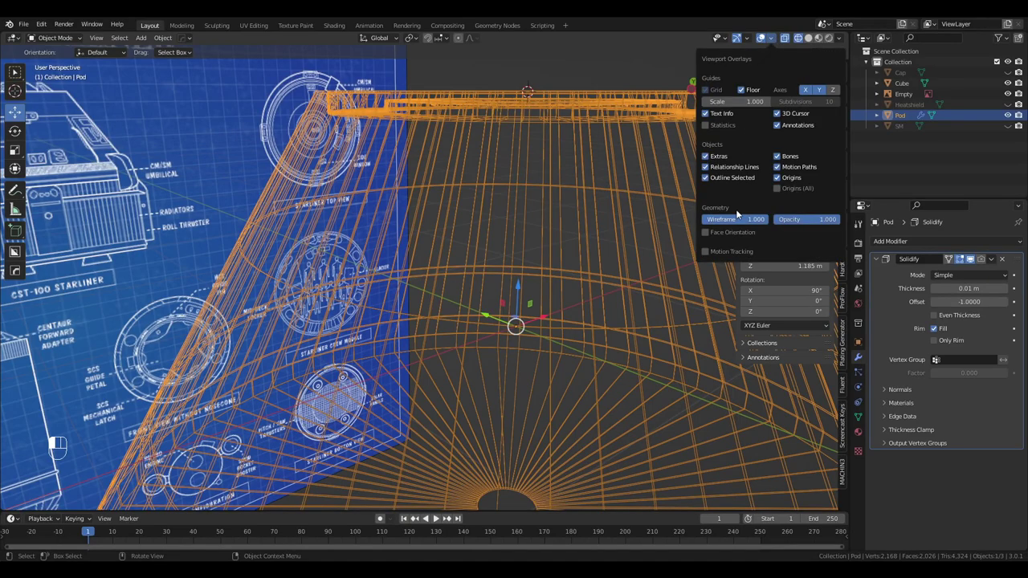
pyautogui.press('Tab')
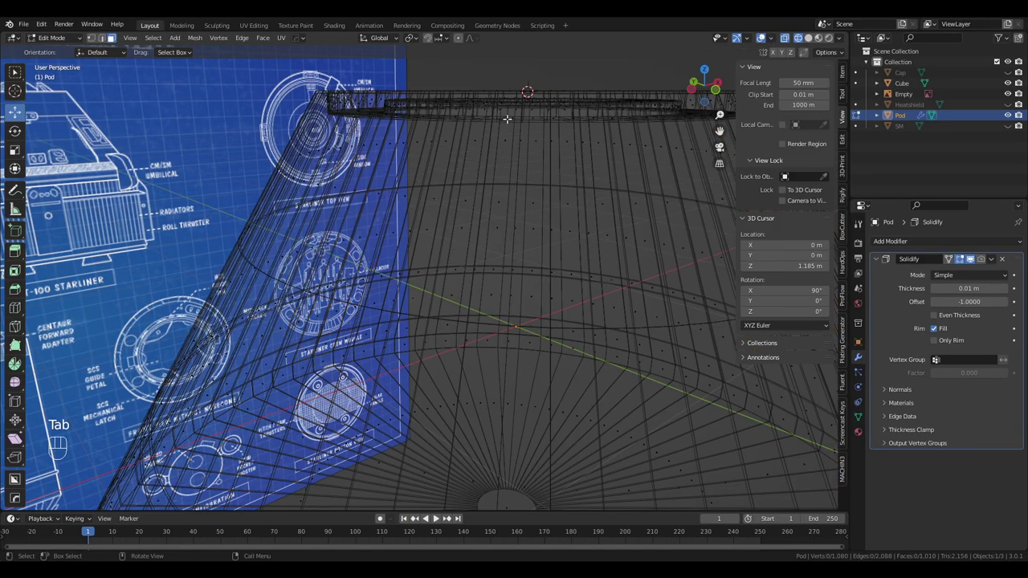
pyautogui.click(769, 38)
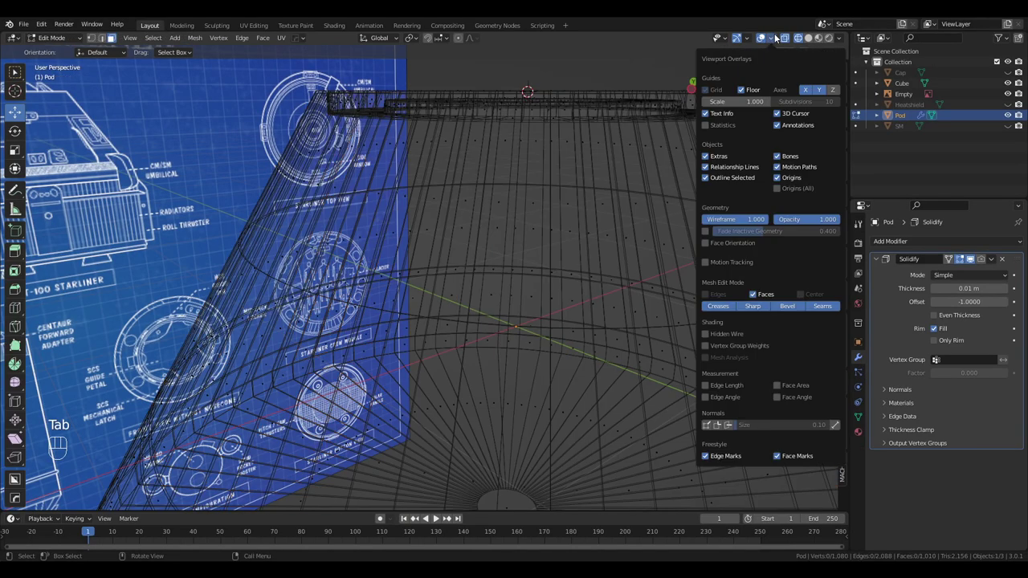
pyautogui.click(728, 425)
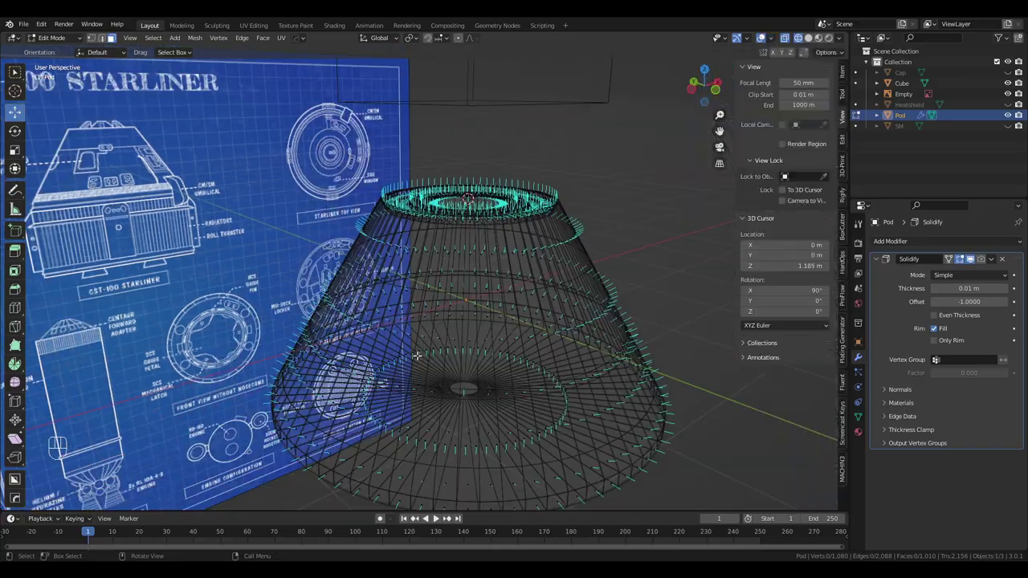
pyautogui.moveTo(377, 386); pyautogui.dragTo(491, 260, button='middle')
pyautogui.scroll(3, 486, 267)
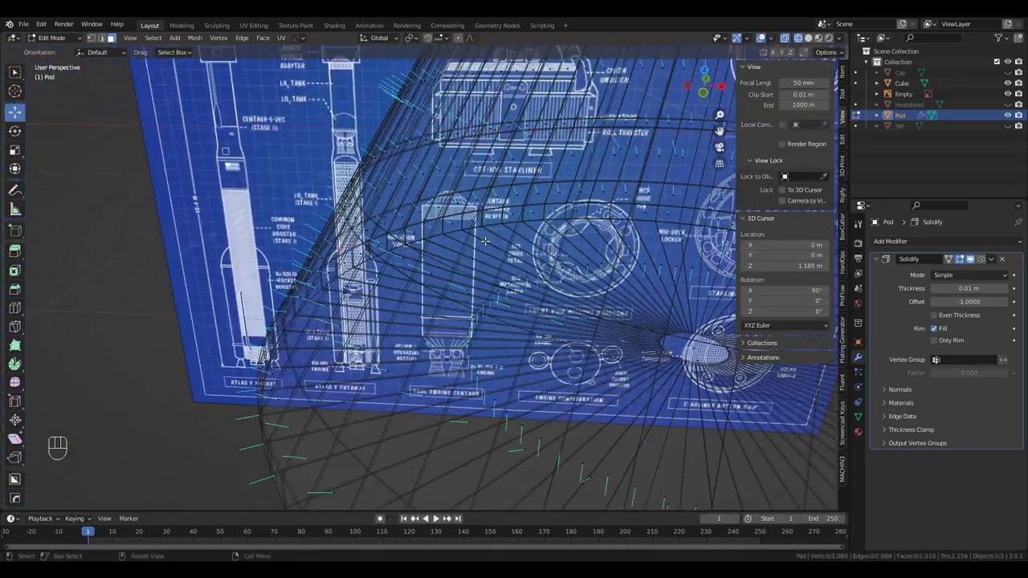
# Return to solid shading and Object Mode, re-enable the Solidify modifier's render display and apply the modifier to Pod
pyautogui.click(981, 259)
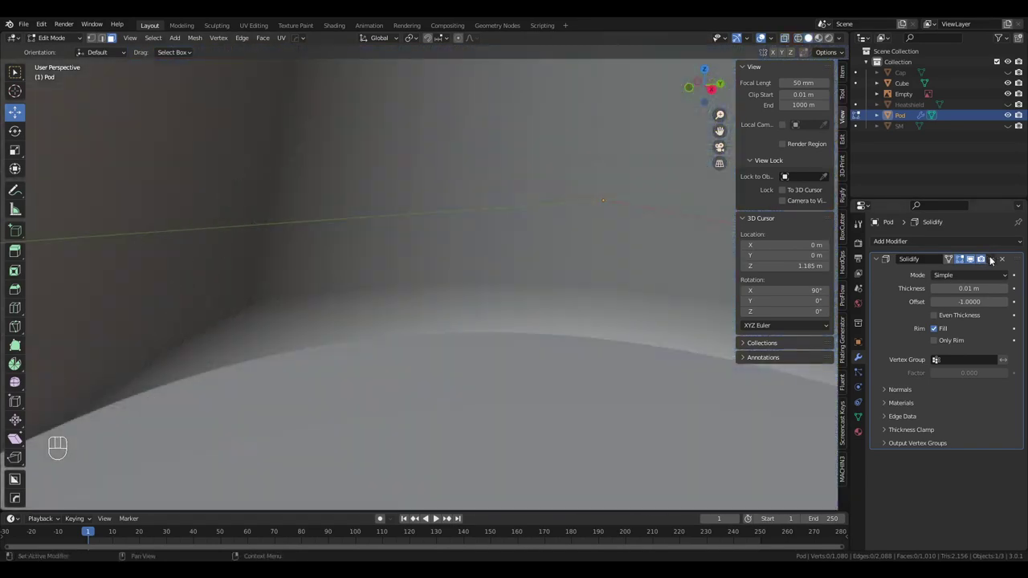
pyautogui.click(991, 258)
pyautogui.press('Tab')
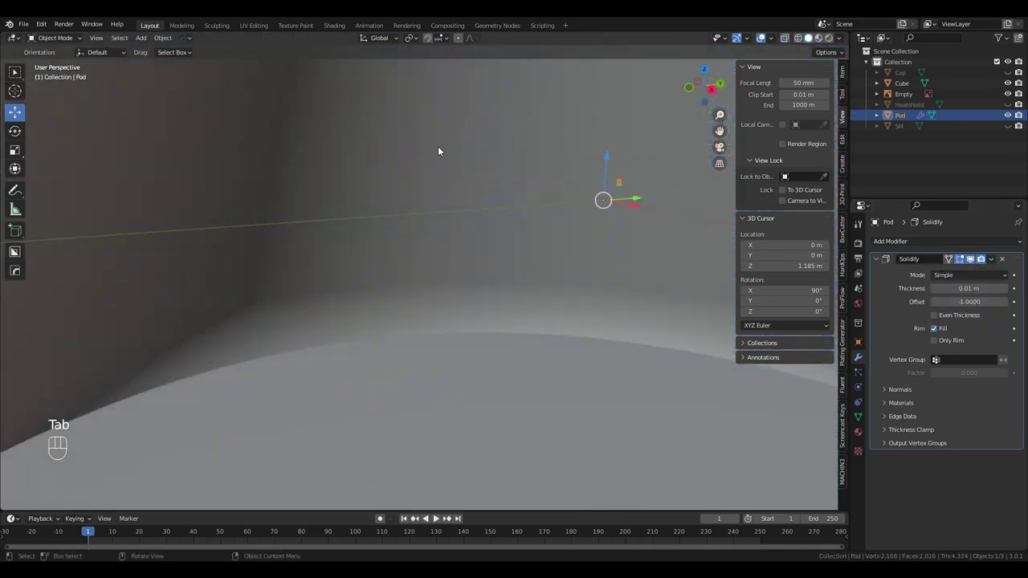
pyautogui.click(991, 259)
pyautogui.click(940, 275)
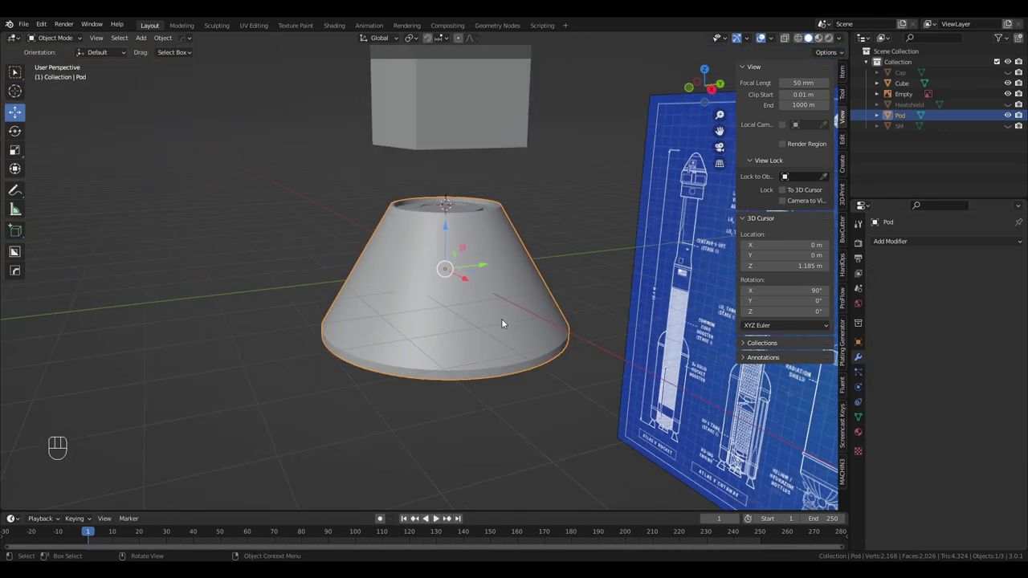
# Enter Edit Mode on Pod and examine the inner and outer walls of the thickened shell and their face normals
pyautogui.press('Tab')
pyautogui.scroll(5, 500, 317)
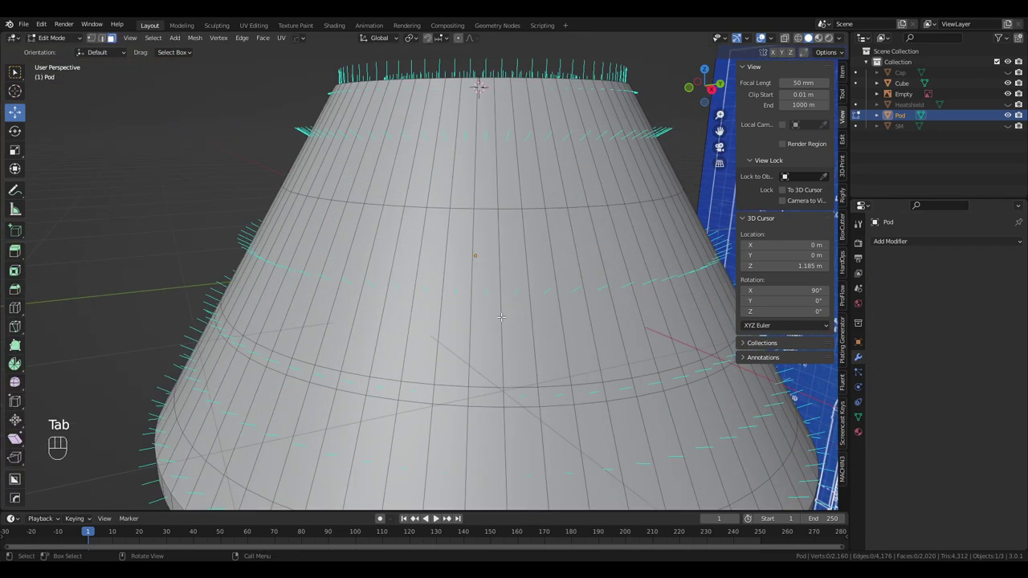
pyautogui.scroll(4, 502, 317)
pyautogui.moveTo(501, 318); pyautogui.dragTo(297, 390, button='middle')
pyautogui.scroll(-3, 326, 257)
pyautogui.scroll(-5, 376, 285)
pyautogui.scroll(2, 485, 350)
pyautogui.keyDown('shift'); pyautogui.moveTo(610, 421); pyautogui.dragTo(406, 231, button='middle'); pyautogui.keyUp('shift')
pyautogui.scroll(4, 406, 232)
pyautogui.scroll(2, 419, 232)
pyautogui.moveTo(475, 216); pyautogui.dragTo(522, 402, button='middle')
pyautogui.keyDown('shift'); pyautogui.moveTo(410, 245); pyautogui.dragTo(457, 235, button='middle'); pyautogui.keyUp('shift')
pyautogui.scroll(-2, 445, 276)
pyautogui.scroll(-4, 444, 276)
pyautogui.scroll(4, 458, 236)
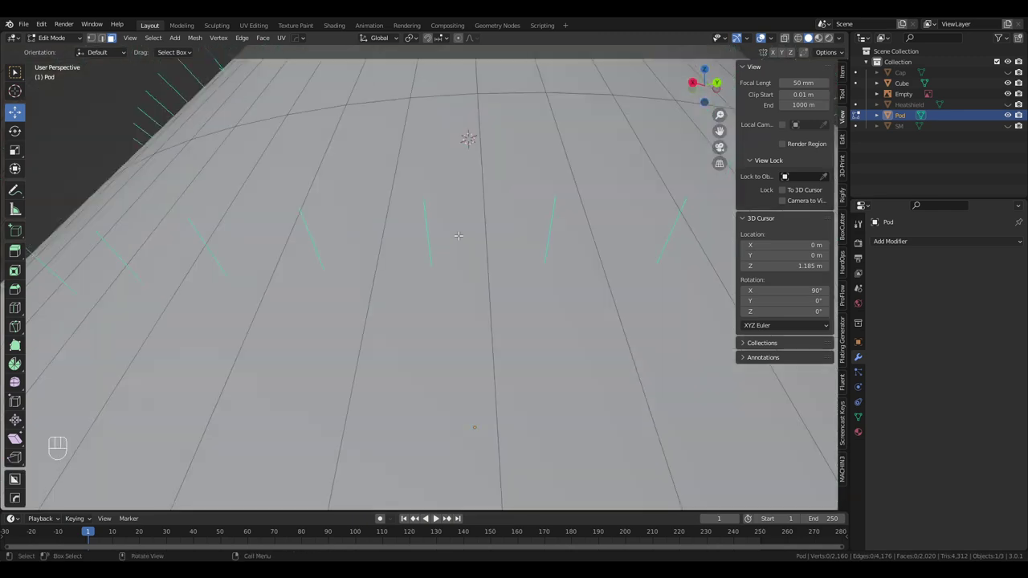
pyautogui.moveTo(445, 240); pyautogui.dragTo(448, 151, button='middle')
pyautogui.scroll(2, 448, 151)
pyautogui.scroll(3, 362, 212)
pyautogui.keyDown('shift'); pyautogui.moveTo(362, 212); pyautogui.dragTo(430, 143, button='middle'); pyautogui.keyUp('shift')
pyautogui.scroll(-4, 384, 169)
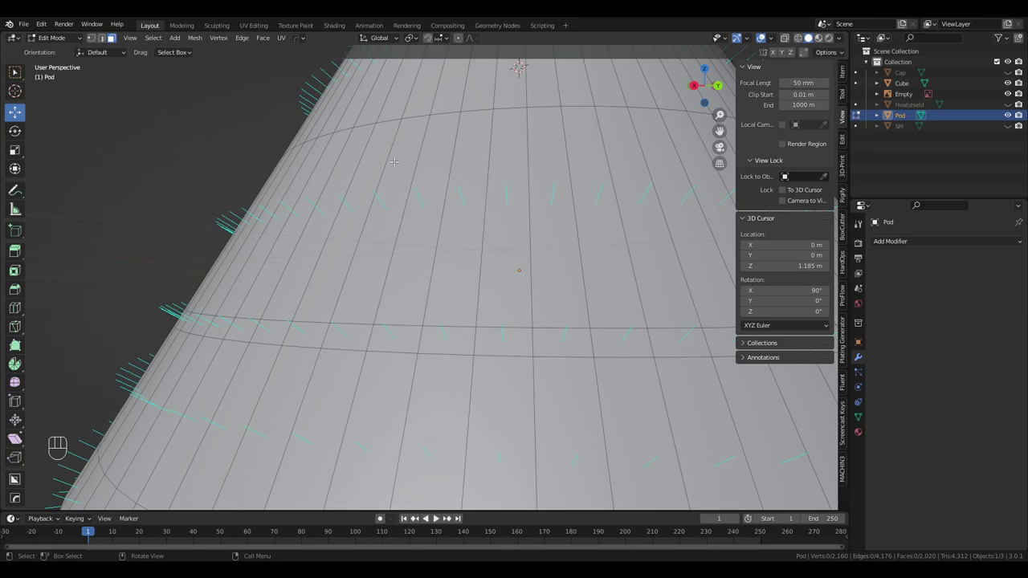
# Inspect Pod's inner and outer walls and their normals in wireframe and solid shading, from the front view and from inside the shell
pyautogui.moveTo(384, 169); pyautogui.dragTo(465, 209, button='middle')
pyautogui.press('z')
pyautogui.scroll(-4, 429, 199)
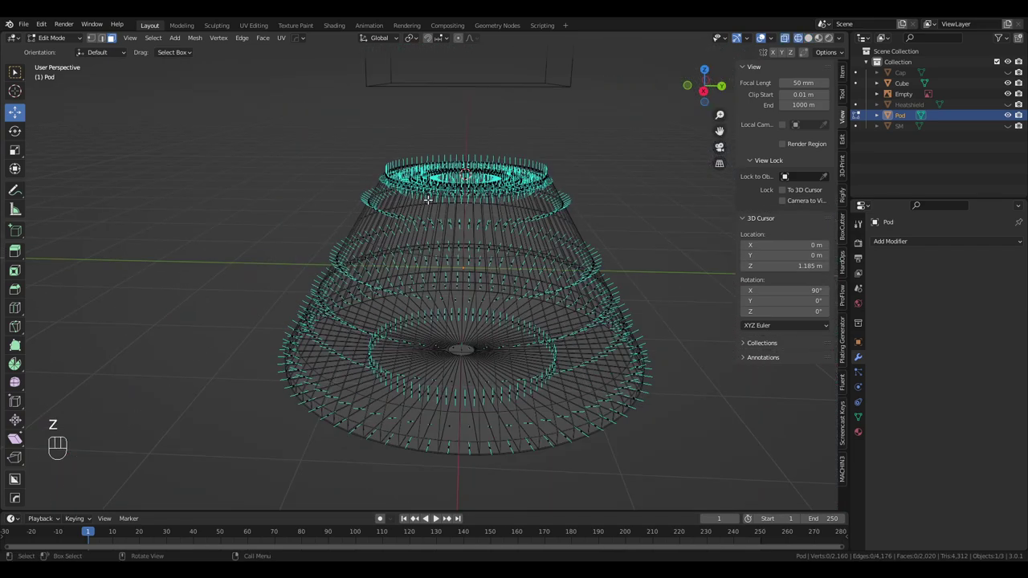
pyautogui.press('KP_5')
pyautogui.press('KP_1')
pyautogui.scroll(3, 270, 295)
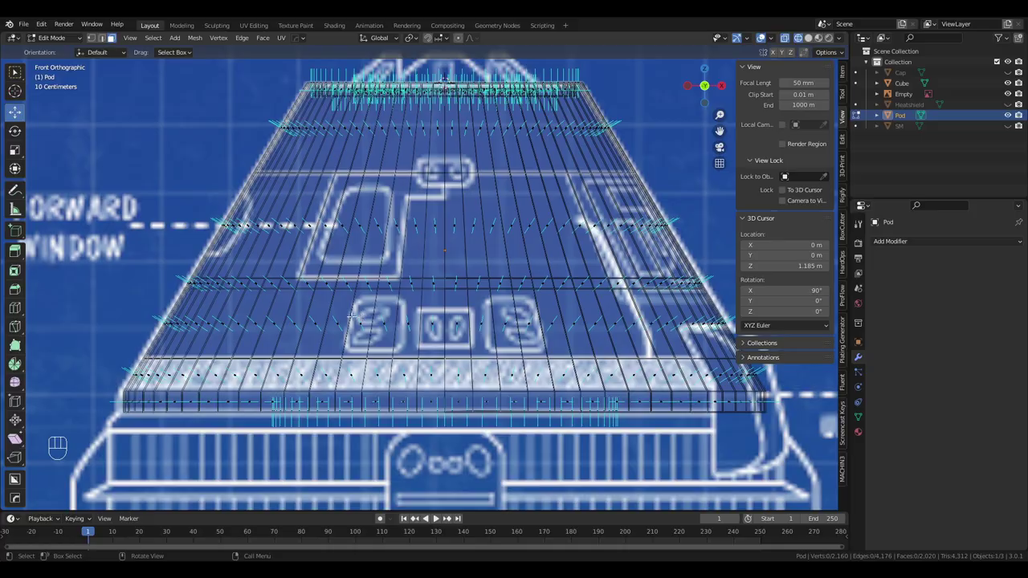
pyautogui.moveTo(435, 338); pyautogui.dragTo(340, 332, button='middle')
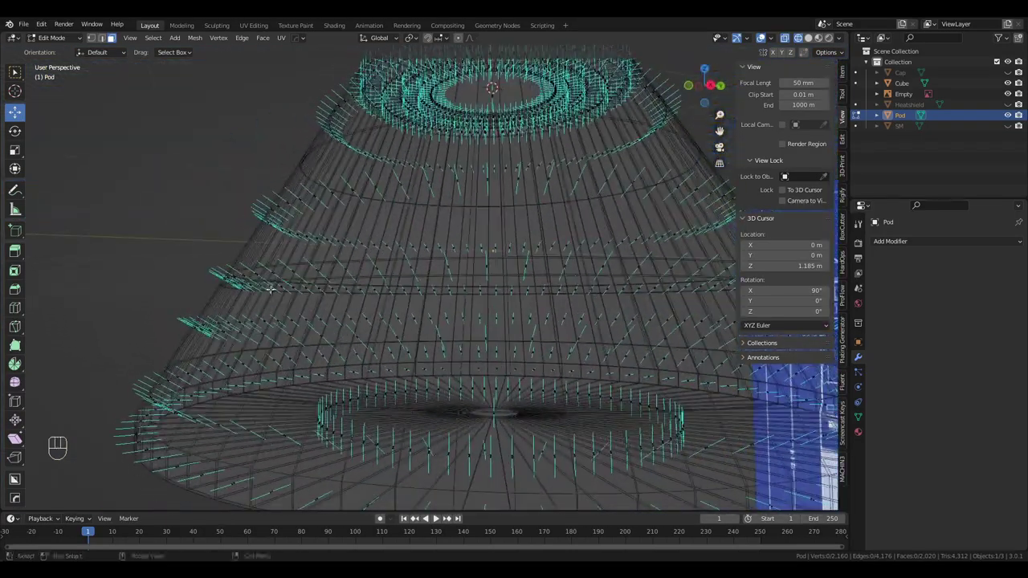
pyautogui.scroll(8, 401, 418)
pyautogui.press('z')
pyautogui.click(441, 411)
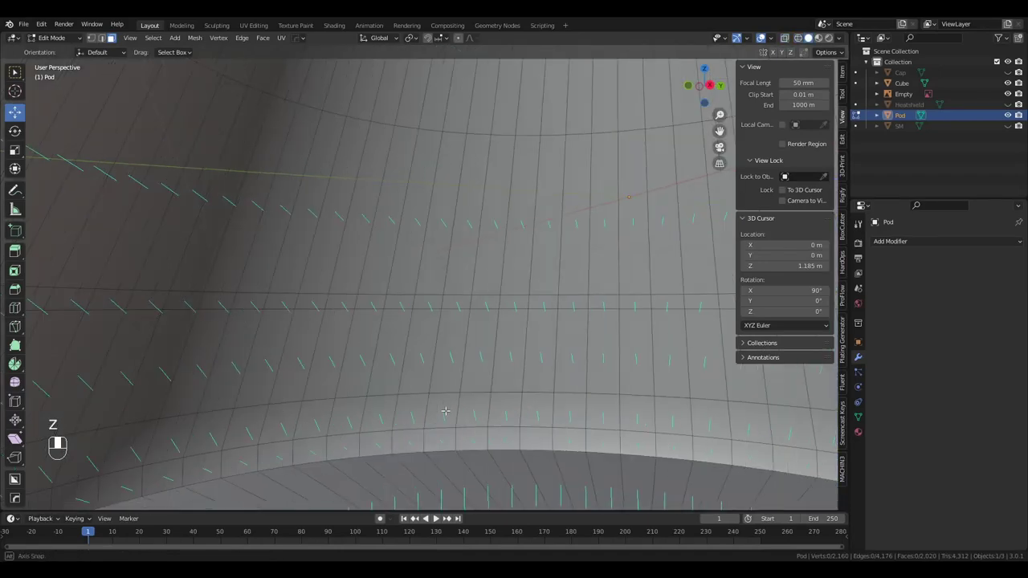
pyautogui.keyDown('shift'); pyautogui.moveTo(441, 412); pyautogui.dragTo(441, 261, button='middle'); pyautogui.keyUp('shift')
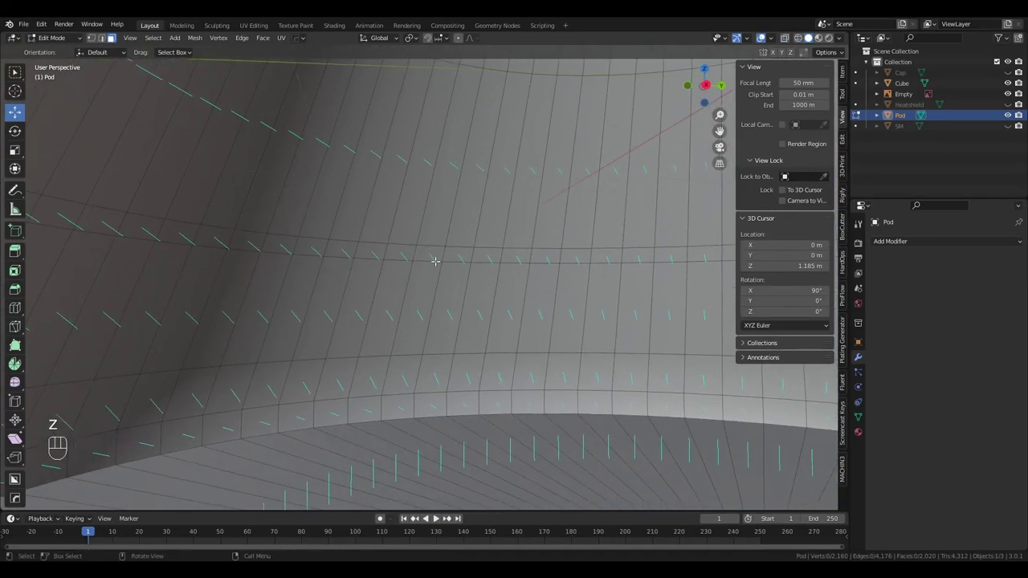
pyautogui.keyDown('alt'); pyautogui.click(435, 261); pyautogui.keyUp('alt')
# In edge select mode, scale the edge loop around Pod's inner floor and the loop just above it inward
pyautogui.press('2')
pyautogui.keyDown('alt'); pyautogui.click(480, 263); pyautogui.keyUp('alt')
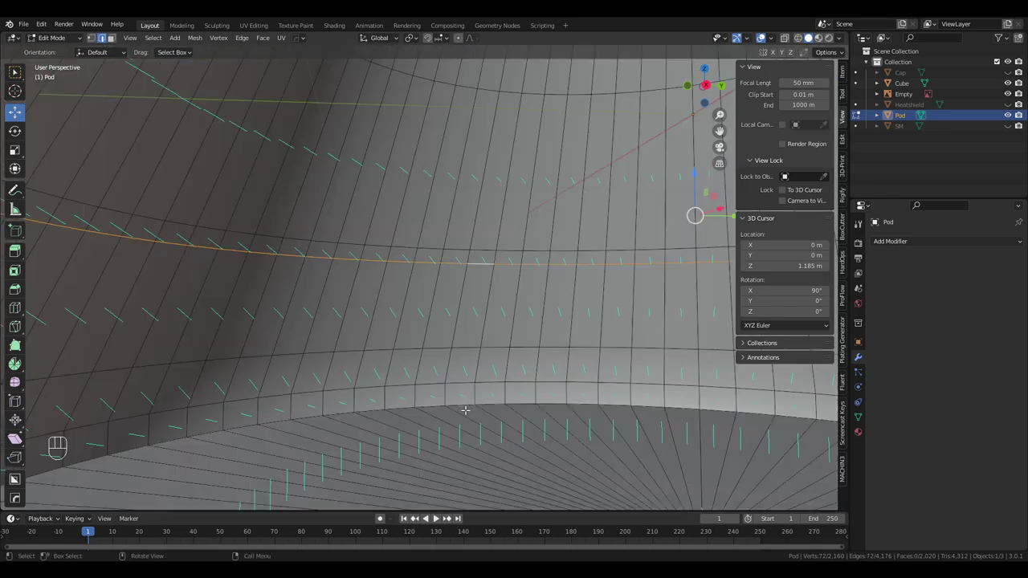
pyautogui.press('alt')
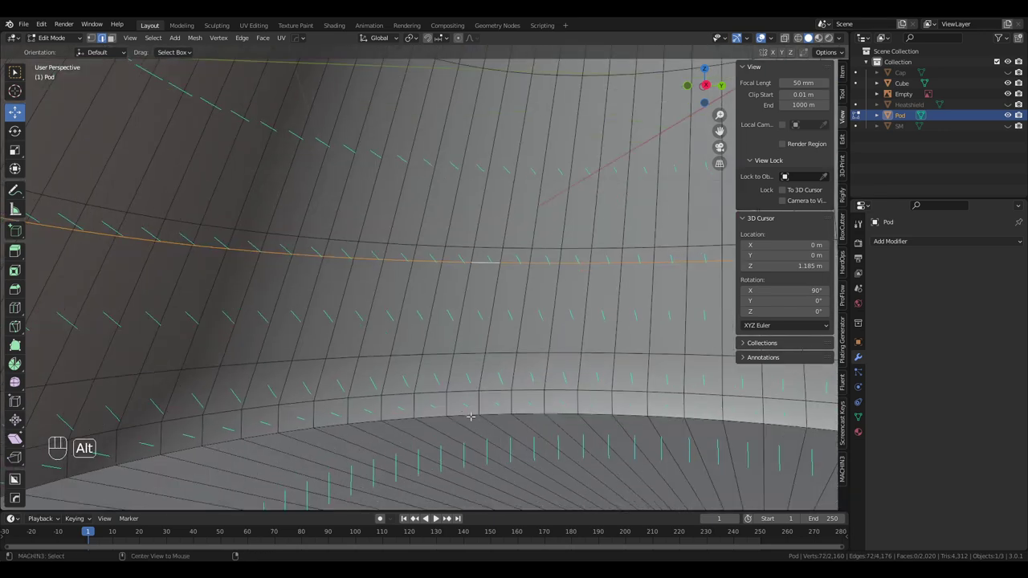
pyautogui.keyDown('alt'); pyautogui.click(471, 416); pyautogui.keyUp('alt')
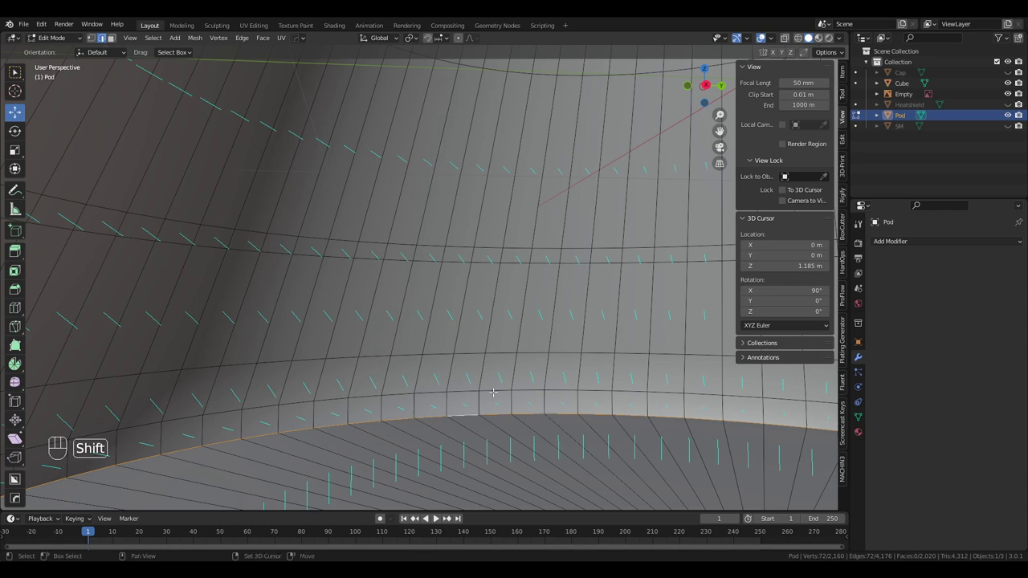
pyautogui.moveTo(493, 389); pyautogui.dragTo(513, 419, button='middle')
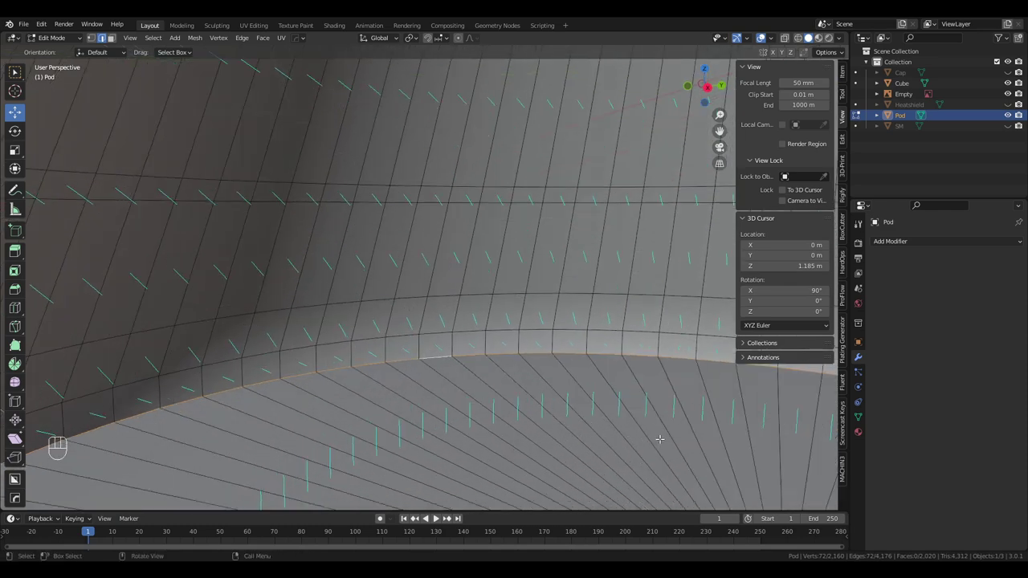
pyautogui.press('s')
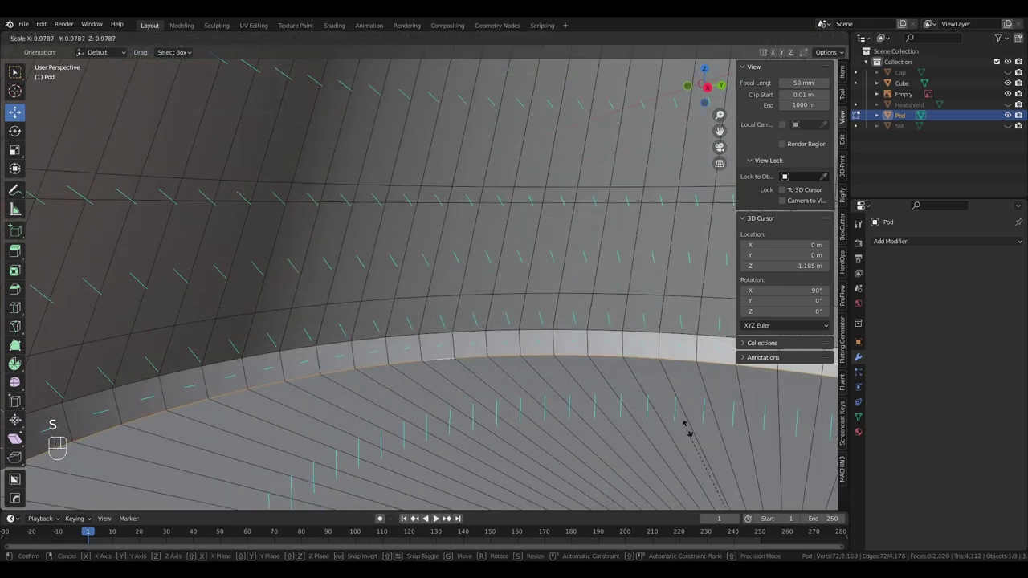
pyautogui.keyDown('alt'); pyautogui.click(438, 246); pyautogui.keyUp('alt')
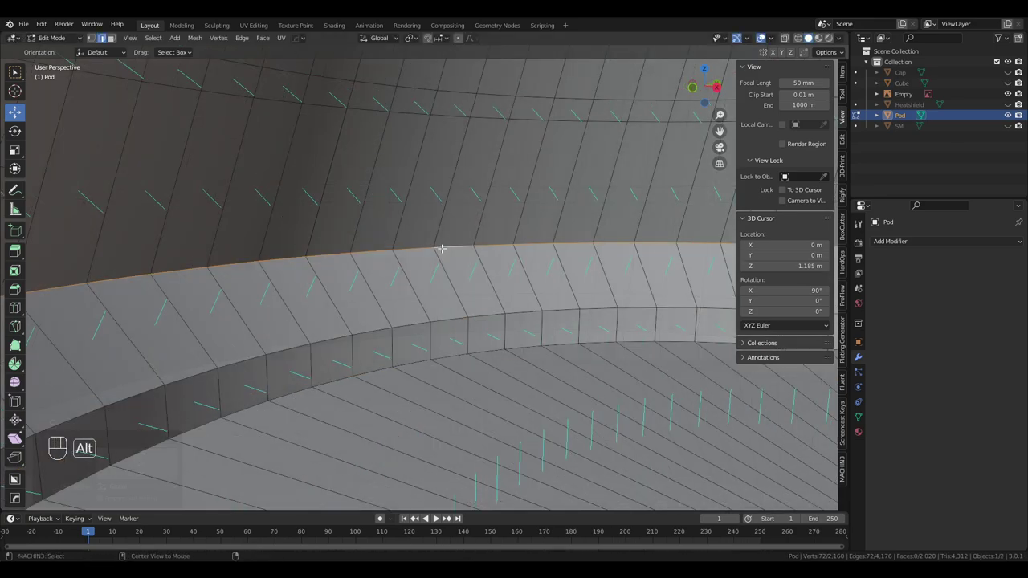
pyautogui.moveTo(438, 248); pyautogui.dragTo(522, 275, button='middle')
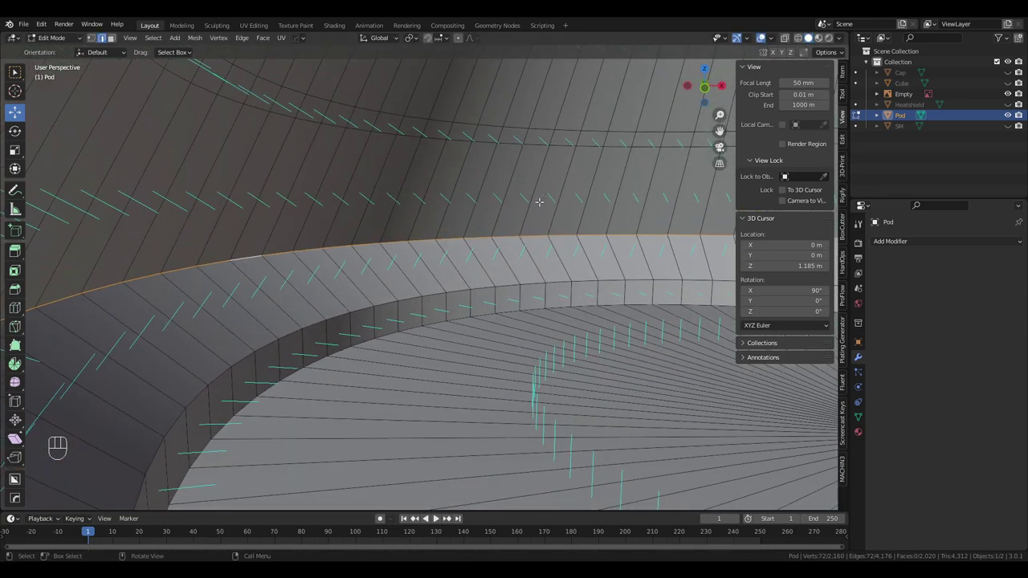
# Scale the next edge loop up on Pod's inner wall inward to 0.863, using the top wireframe view
pyautogui.press('KP_1')
pyautogui.scroll(-8, 530, 196)
pyautogui.press('KP_5')
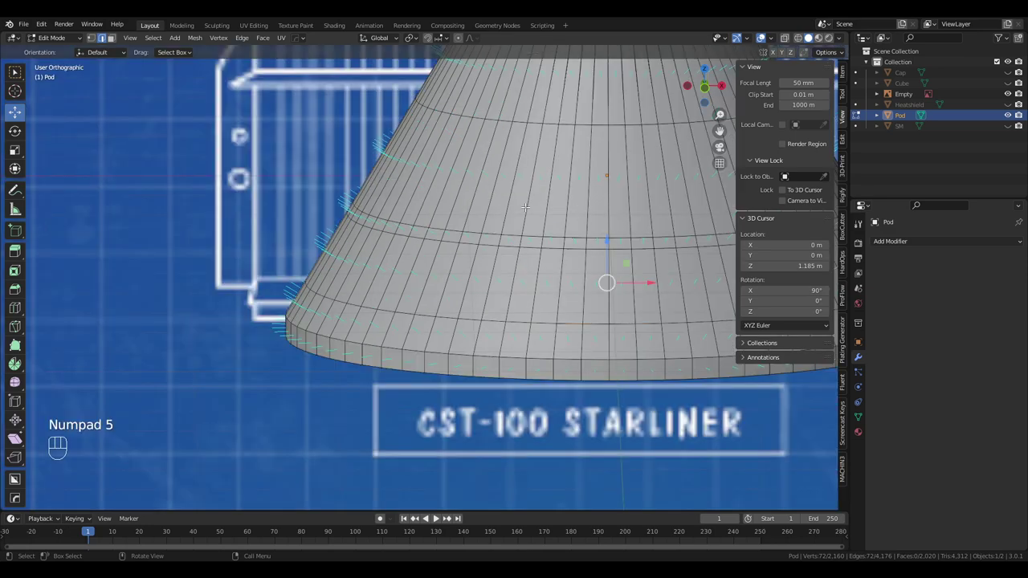
pyautogui.press('KP_7')
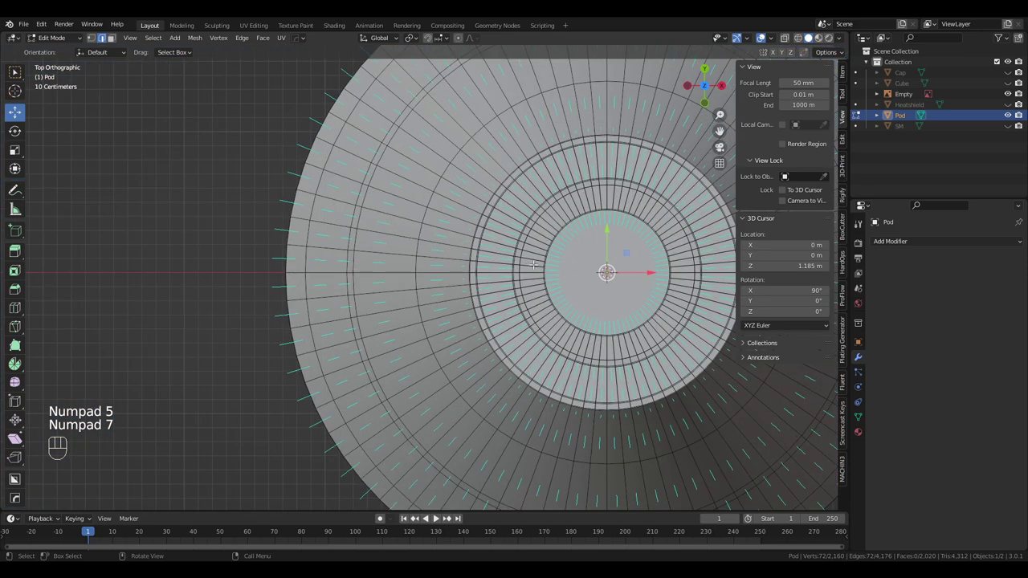
pyautogui.keyDown('shift'); pyautogui.moveTo(535, 267); pyautogui.dragTo(457, 306, button='middle'); pyautogui.keyUp('shift')
pyautogui.hotkey('shift', 'z')
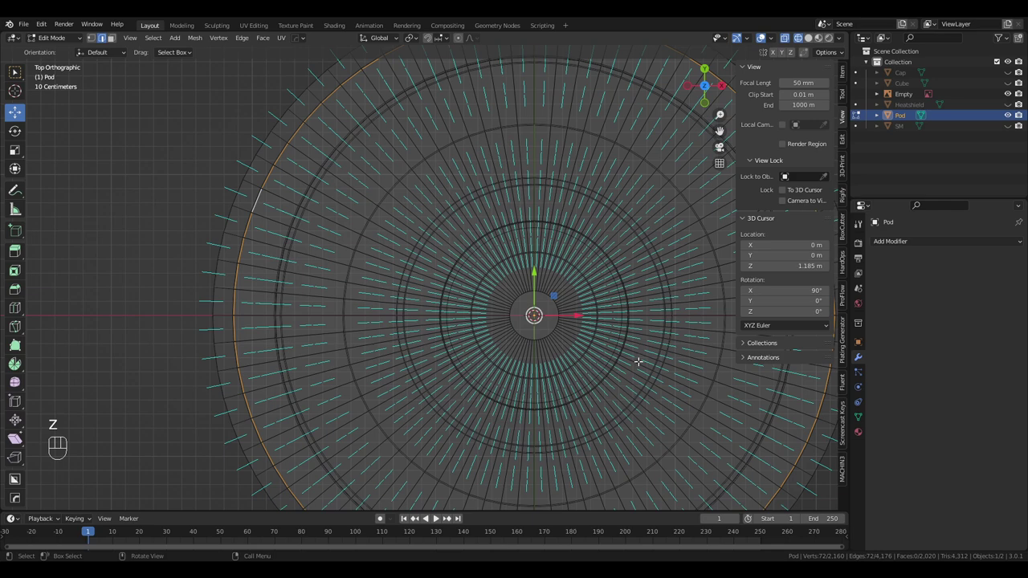
pyautogui.press('s')
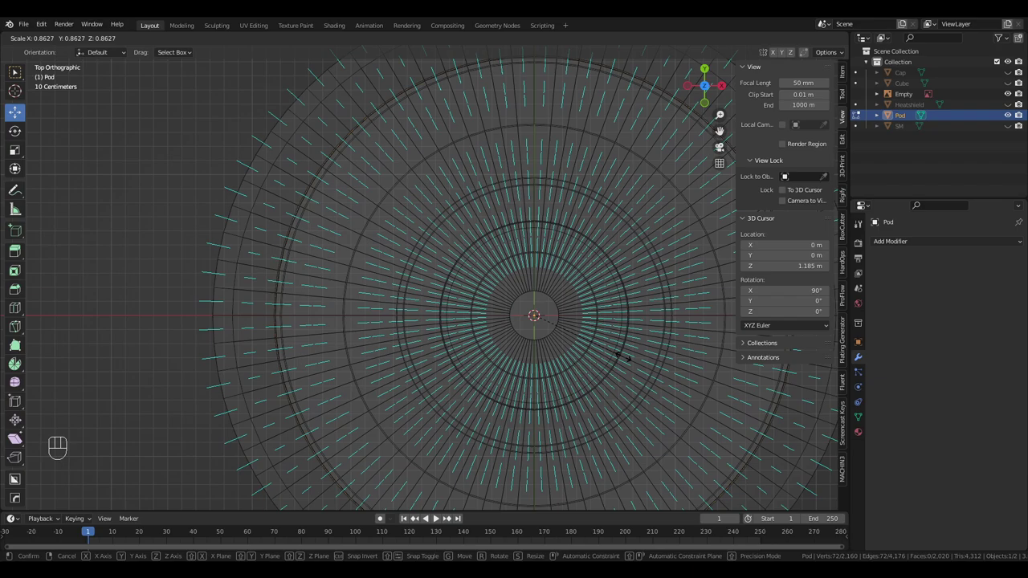
pyautogui.click(620, 357)
pyautogui.click(675, 366)
# Examine the profile of Pod's reshaped inner wall against the blueprint in the front wireframe view
pyautogui.moveTo(643, 367)
pyautogui.mouseDown(button='middle')
pyautogui.moveTo(525, 270)
pyautogui.moveTo(580, 225)
pyautogui.moveTo(581, 242)
pyautogui.mouseUp(button='middle')
pyautogui.scroll(2, 526, 270)
pyautogui.scroll(-1, 581, 242)
pyautogui.scroll(1, 580, 243)
pyautogui.scroll(-10, 580, 243)
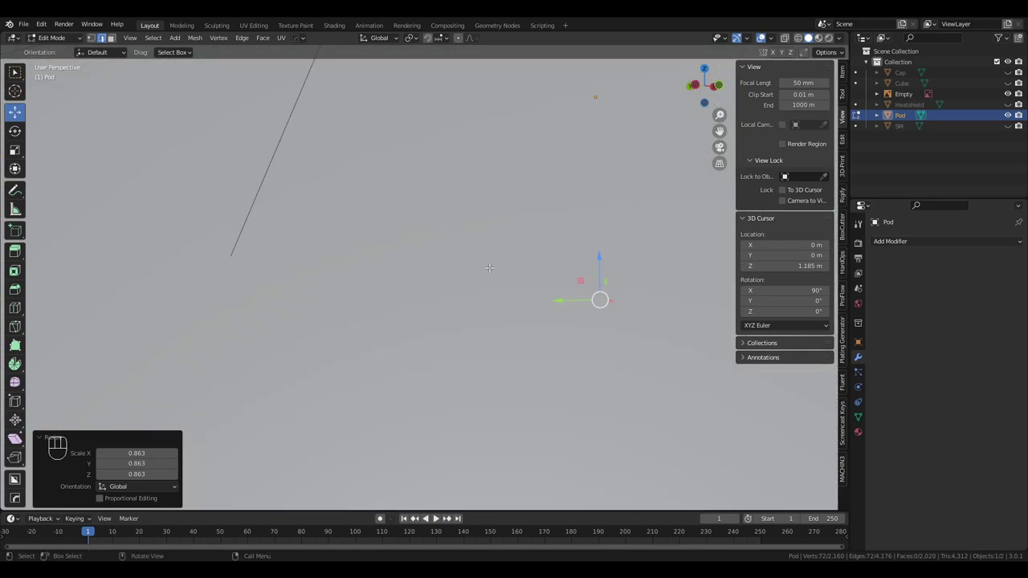
pyautogui.press('KP_5')
pyautogui.press('KP_1')
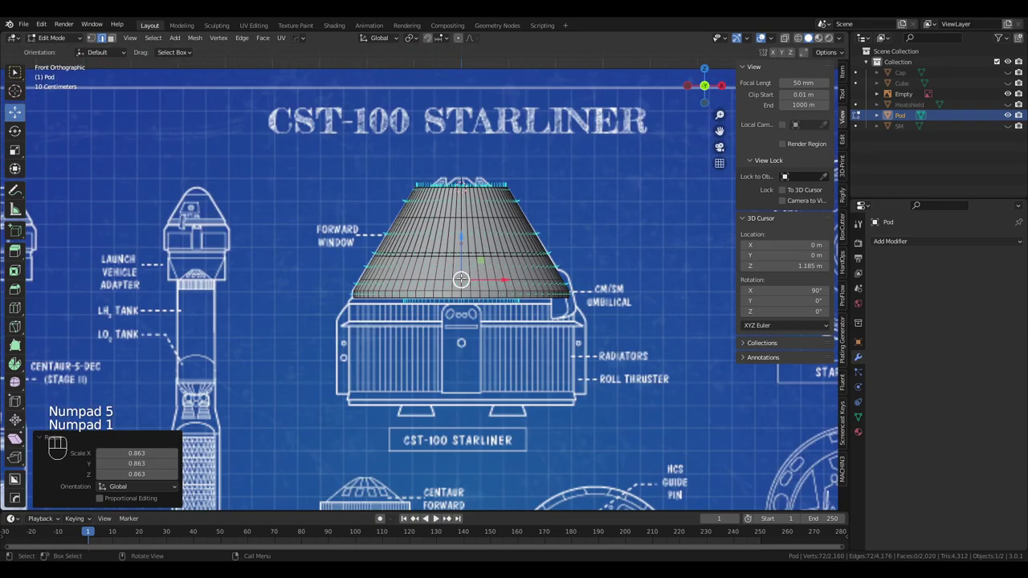
pyautogui.scroll(2, 461, 279)
pyautogui.press('z')
pyautogui.click(377, 278)
pyautogui.scroll(6, 143, 271)
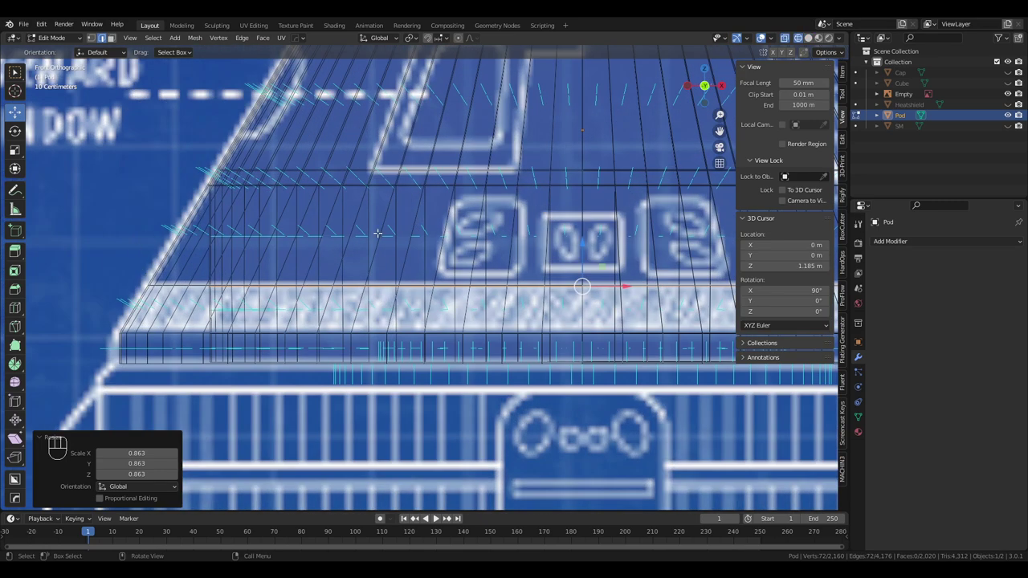
pyautogui.keyDown('shift'); pyautogui.moveTo(381, 233); pyautogui.dragTo(369, 242, button='middle'); pyautogui.keyUp('shift')
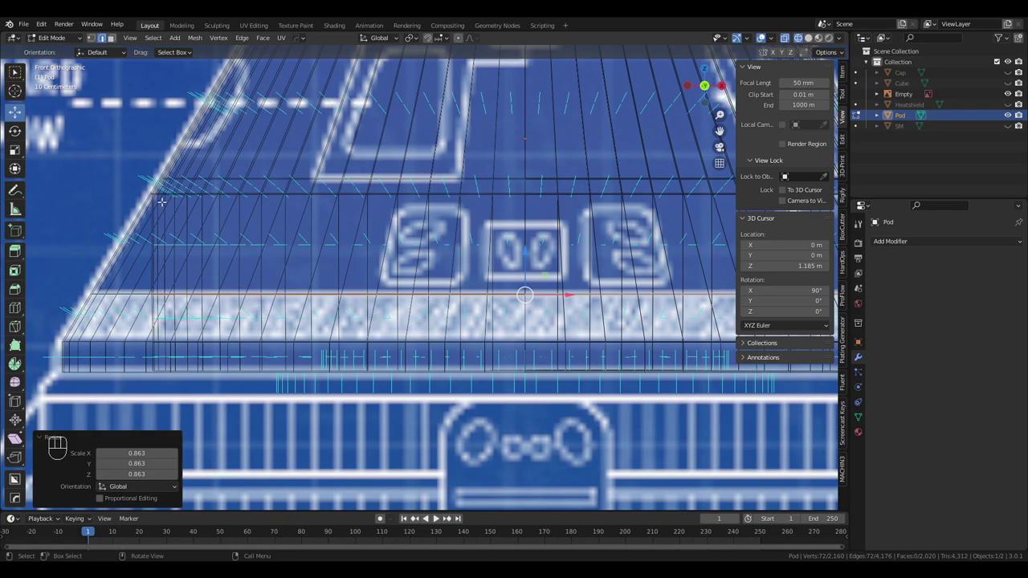
# Adjust the scale of the lower edge loops on Pod's inner wall, ending with a factor of 0.987
pyautogui.moveTo(424, 240); pyautogui.dragTo(372, 282, button='middle')
pyautogui.press('z')
pyautogui.click(374, 281)
pyautogui.keyDown('alt'); pyautogui.keyDown('shift'); pyautogui.click(426, 316); pyautogui.keyUp('shift'); pyautogui.keyUp('alt')
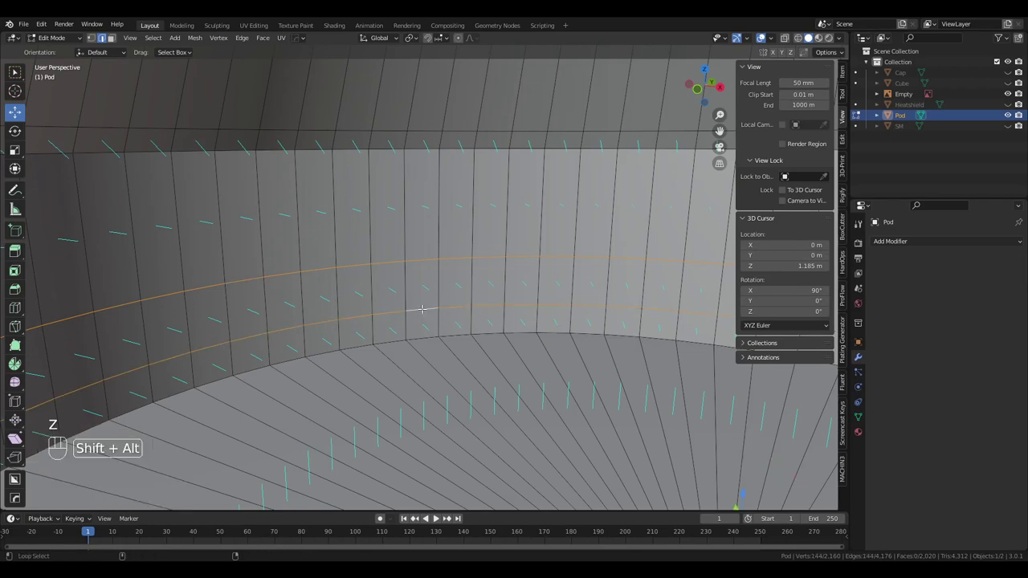
pyautogui.keyDown('alt'); pyautogui.keyDown('shift'); pyautogui.click(443, 339); pyautogui.keyUp('shift'); pyautogui.keyUp('alt')
pyautogui.hotkey('ctrl', 'z')
pyautogui.keyDown('alt'); pyautogui.keyDown('shift'); pyautogui.click(441, 334); pyautogui.keyUp('shift'); pyautogui.keyUp('alt')
pyautogui.press('s')
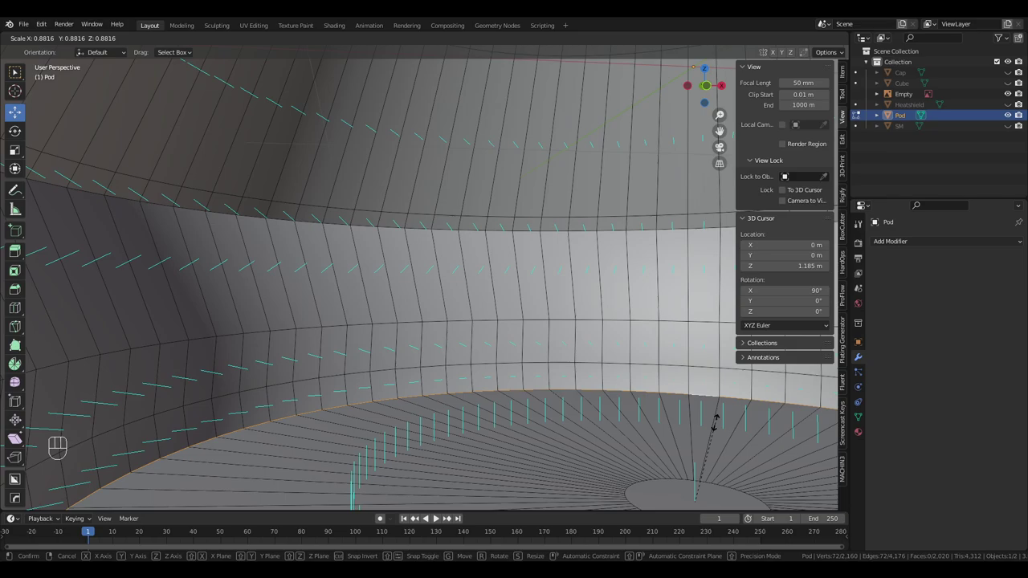
pyautogui.click(714, 417)
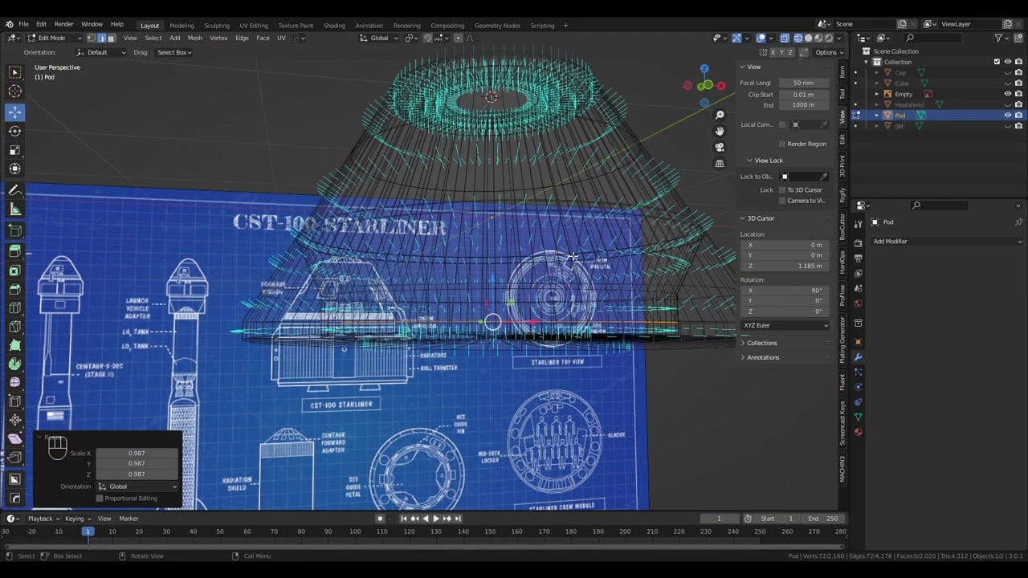
# Unhide Cube, return to Object Mode and move it down into Pod's front wall at the blueprint's forward window
pyautogui.moveTo(573, 257); pyautogui.dragTo(609, 337, button='middle')
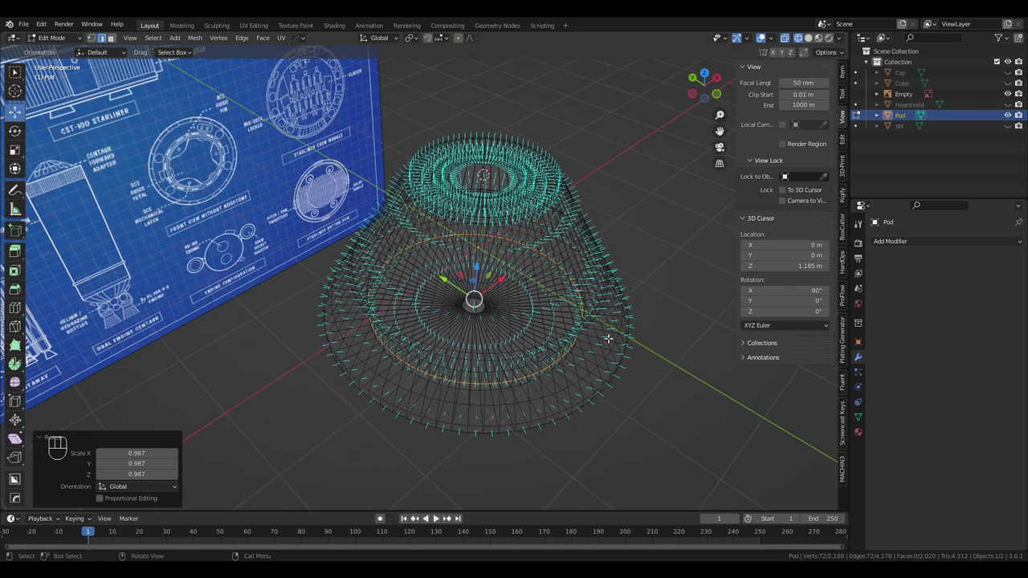
pyautogui.click(1006, 74)
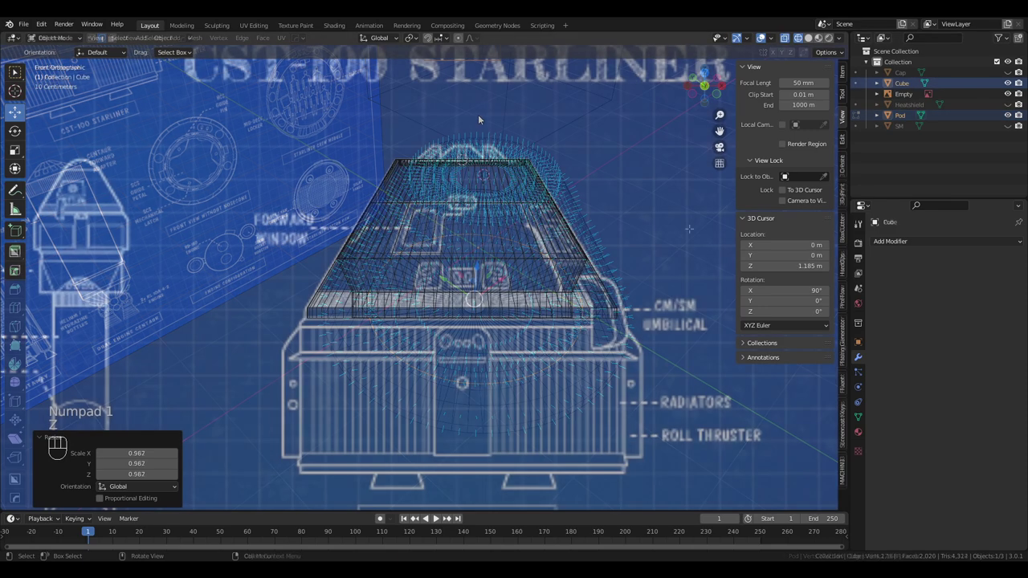
pyautogui.keyDown('shift'); pyautogui.moveTo(478, 115); pyautogui.dragTo(480, 239, button='middle'); pyautogui.keyUp('shift')
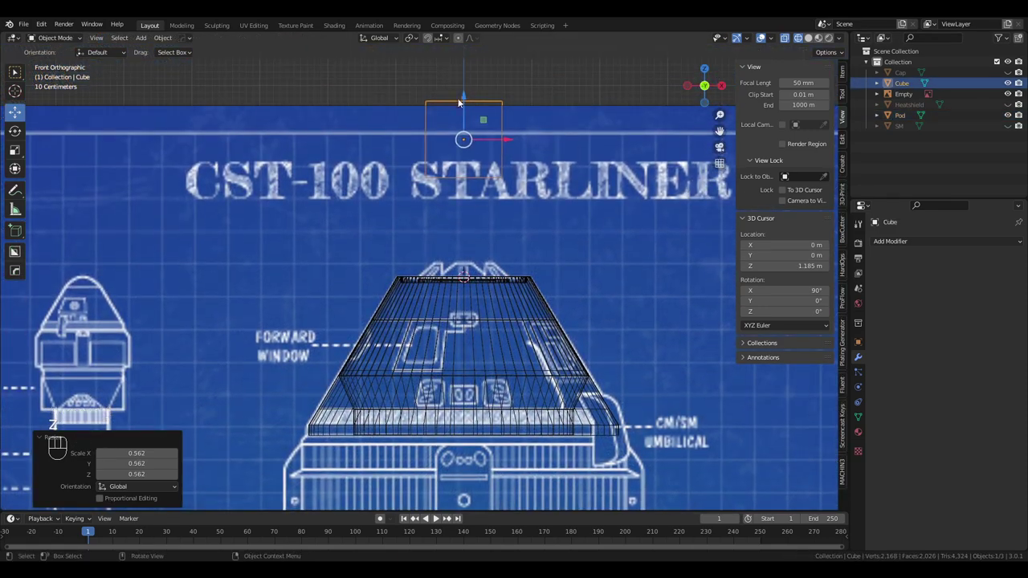
pyautogui.moveTo(459, 103); pyautogui.dragTo(459, 302)
pyautogui.moveTo(487, 338); pyautogui.dragTo(455, 347)
# Rotate Cube -27.4° about the global Z axis to face Pod's wall, and fine-tune it by 1.3° in top view
pyautogui.moveTo(535, 427); pyautogui.dragTo(524, 432)
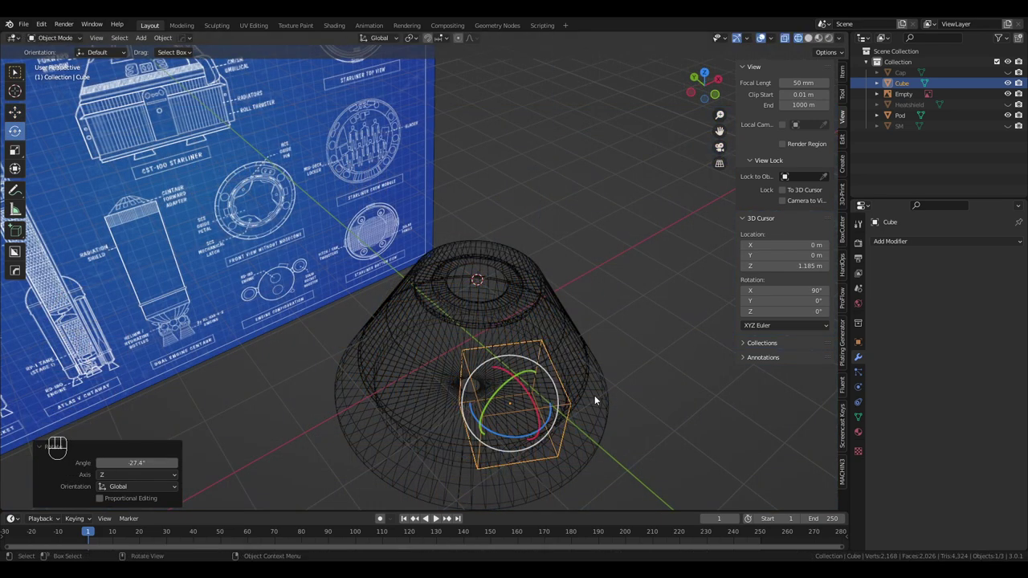
pyautogui.press('KP_5')
pyautogui.press('KP_7')
pyautogui.keyDown('shift'); pyautogui.moveTo(594, 395); pyautogui.dragTo(572, 256, button='middle'); pyautogui.keyUp('shift')
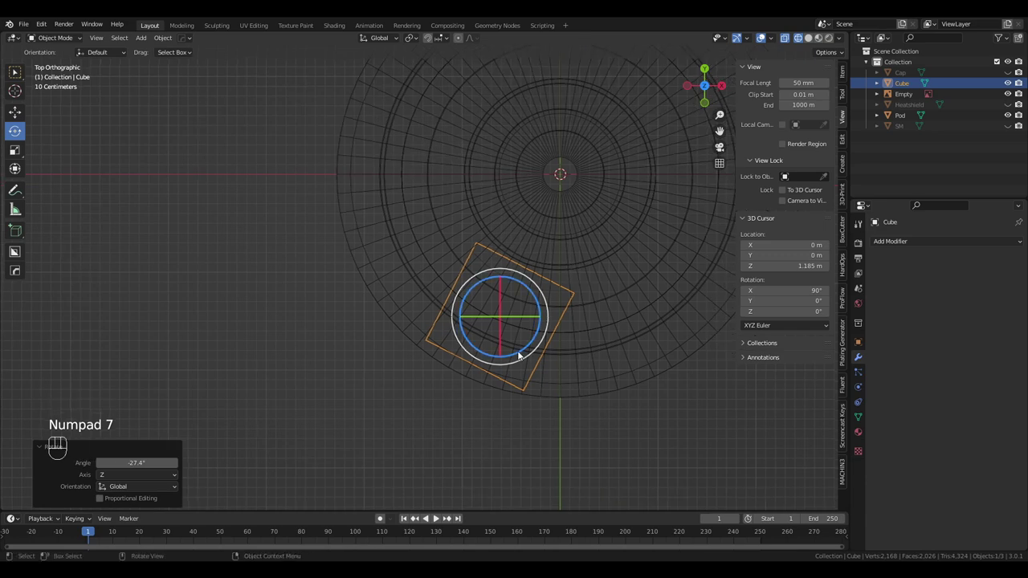
pyautogui.press('r')
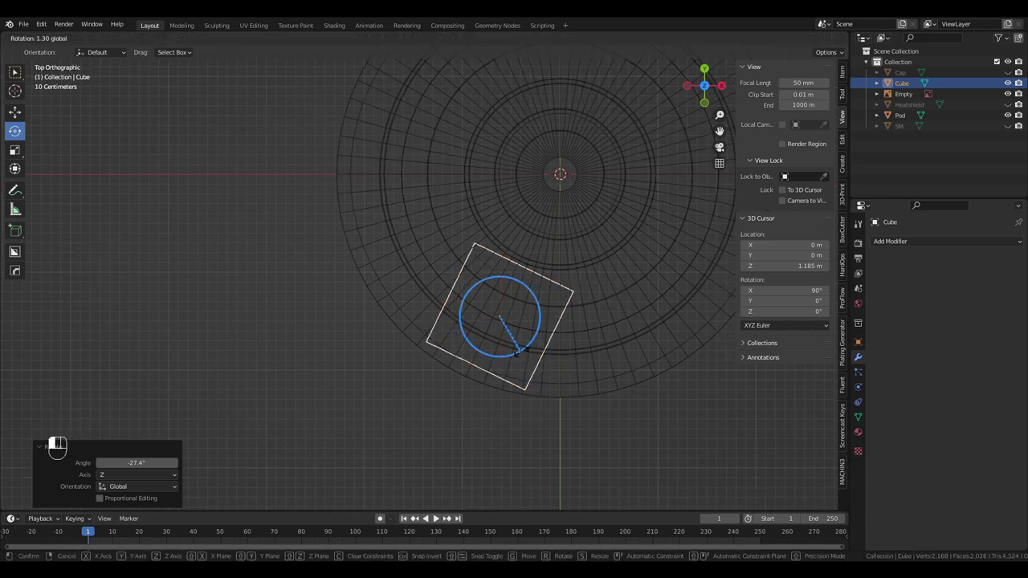
pyautogui.click(518, 351)
# Shrink Cube uniformly towards the size of the blueprint's forward window, ending with a scale factor of 0.846
pyautogui.press('KP_5')
pyautogui.press('KP_1')
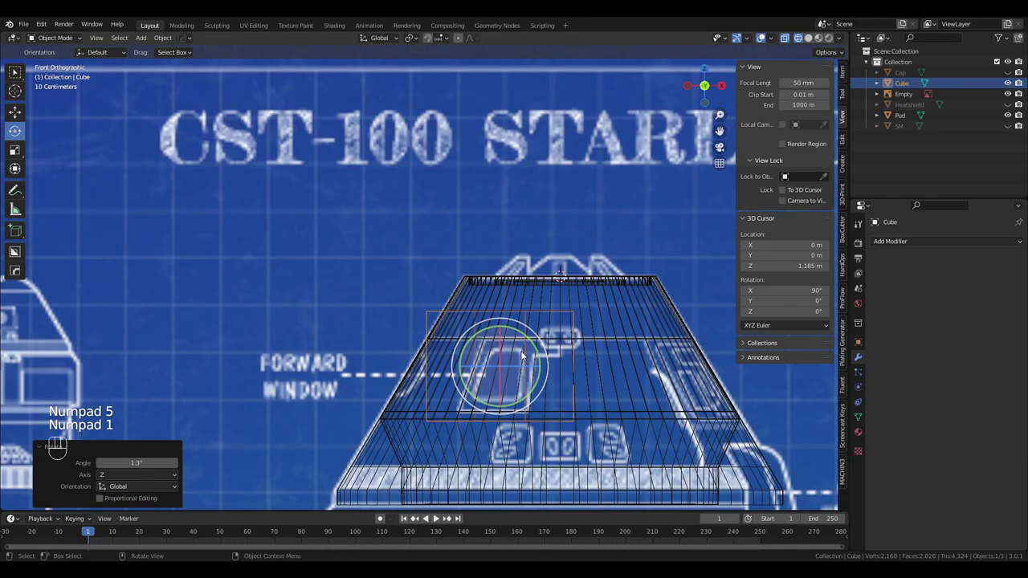
pyautogui.keyDown('shift'); pyautogui.moveTo(506, 325); pyautogui.dragTo(504, 294, button='middle'); pyautogui.keyUp('shift')
pyautogui.scroll(4, 590, 318)
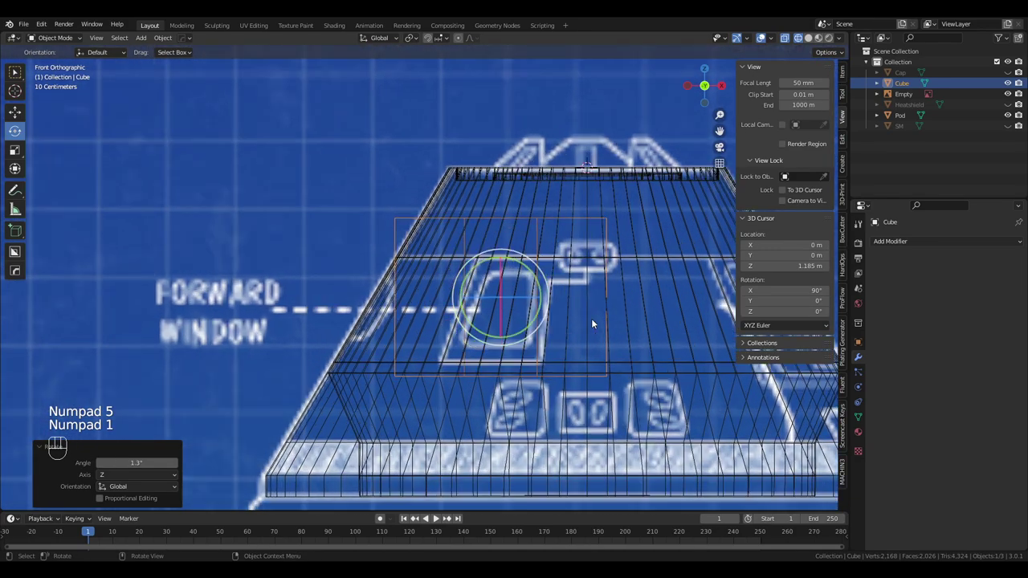
pyautogui.press('s')
pyautogui.click(600, 363)
pyautogui.moveTo(601, 363); pyautogui.dragTo(614, 426, button='middle')
# Set the transform orientation to Local and scale Cube to 0.748 along its local X axis
pyautogui.click(370, 37)
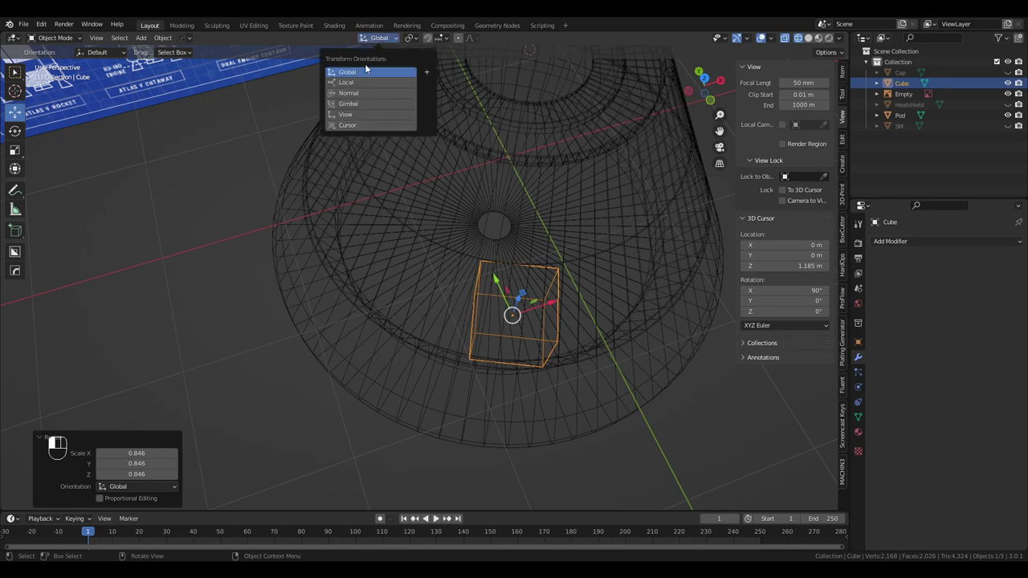
pyautogui.click(361, 82)
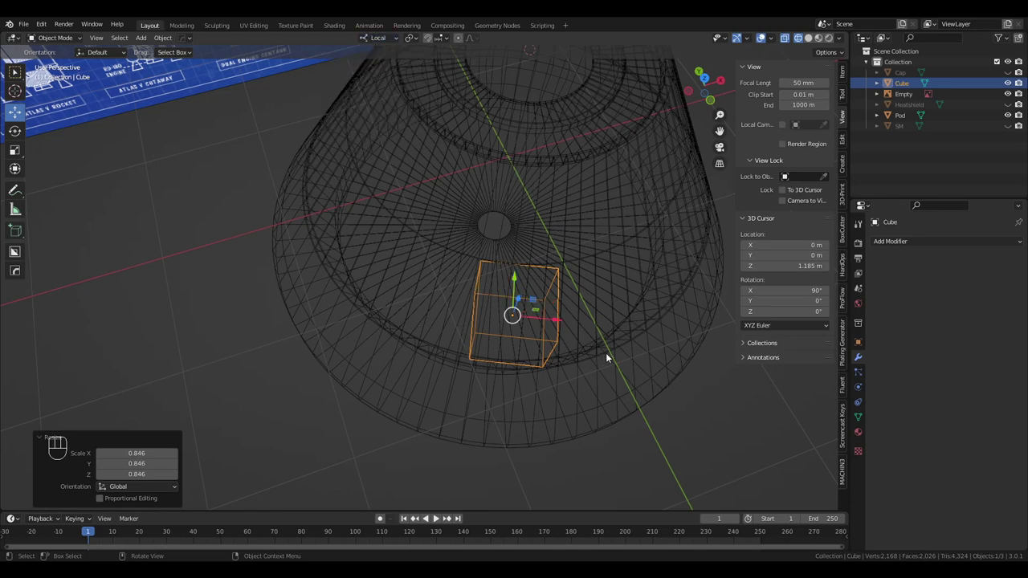
pyautogui.moveTo(609, 362); pyautogui.dragTo(591, 322, button='middle')
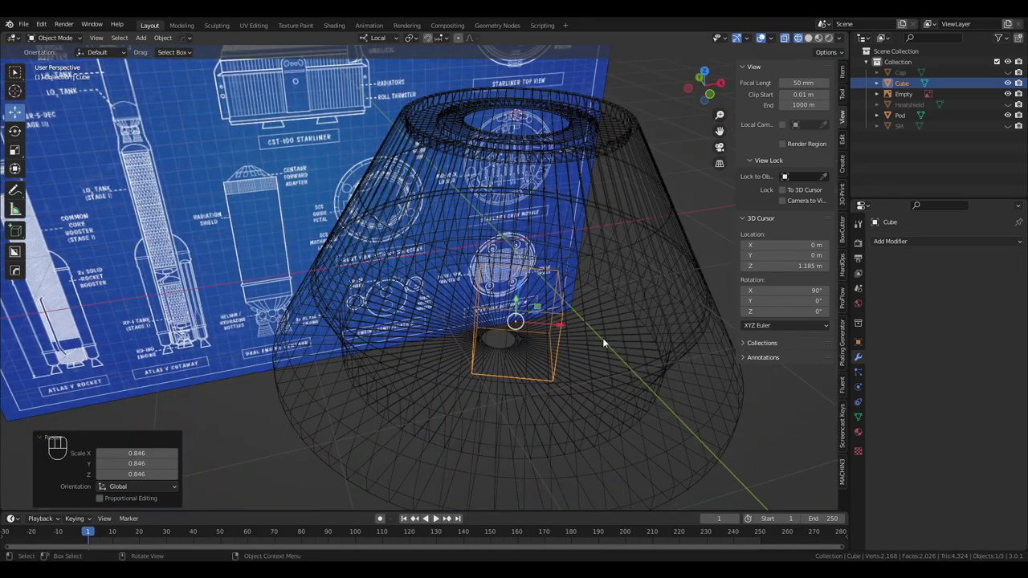
pyautogui.press('s')
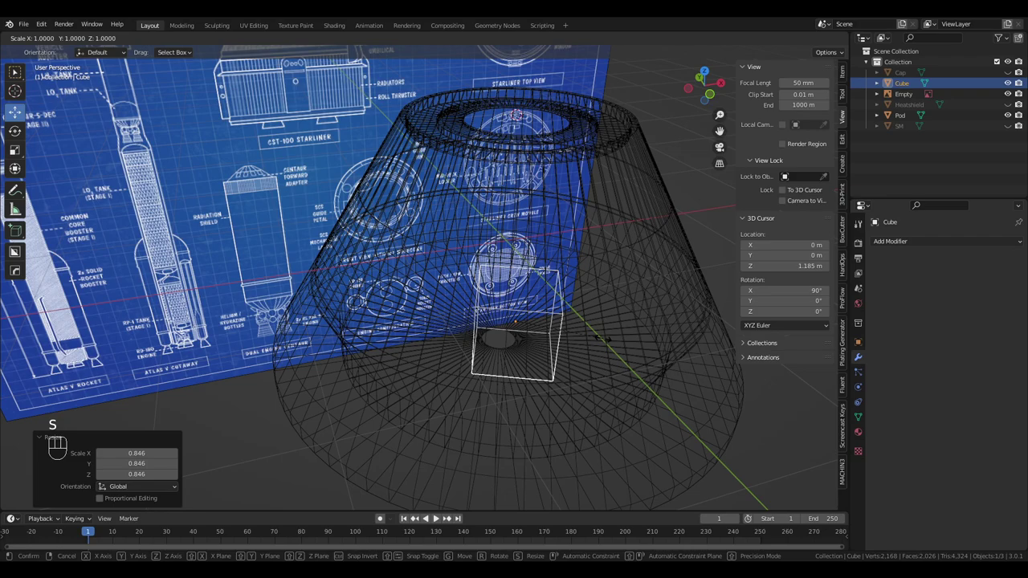
pyautogui.press('x')
pyautogui.press('x')
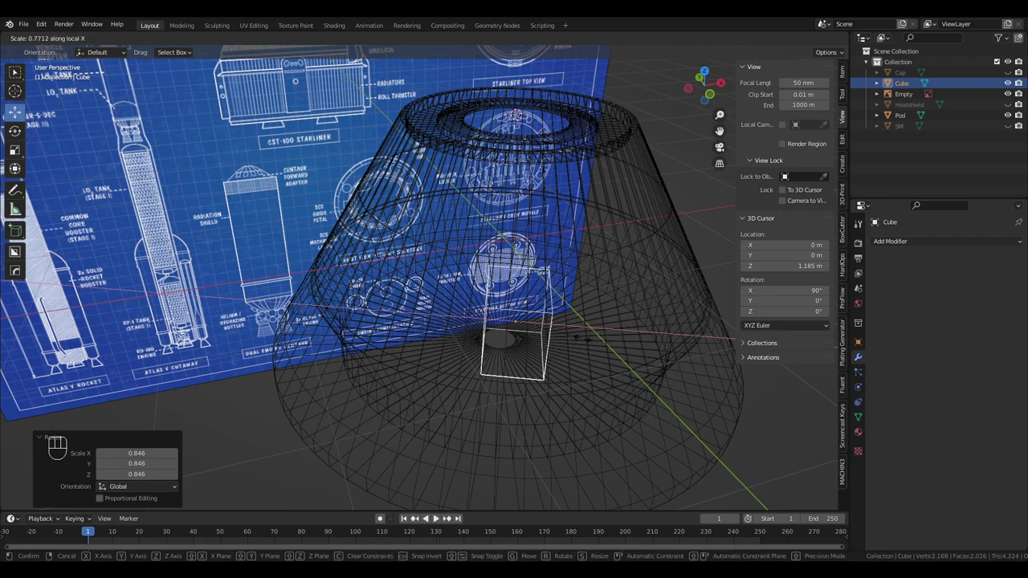
pyautogui.click(580, 338)
# Check Cube's fit over the blueprint's forward window in front view and enter Edit Mode on Cube
pyautogui.moveTo(580, 338); pyautogui.dragTo(580, 298, button='middle')
pyautogui.press('KP_5')
pyautogui.press('KP_1')
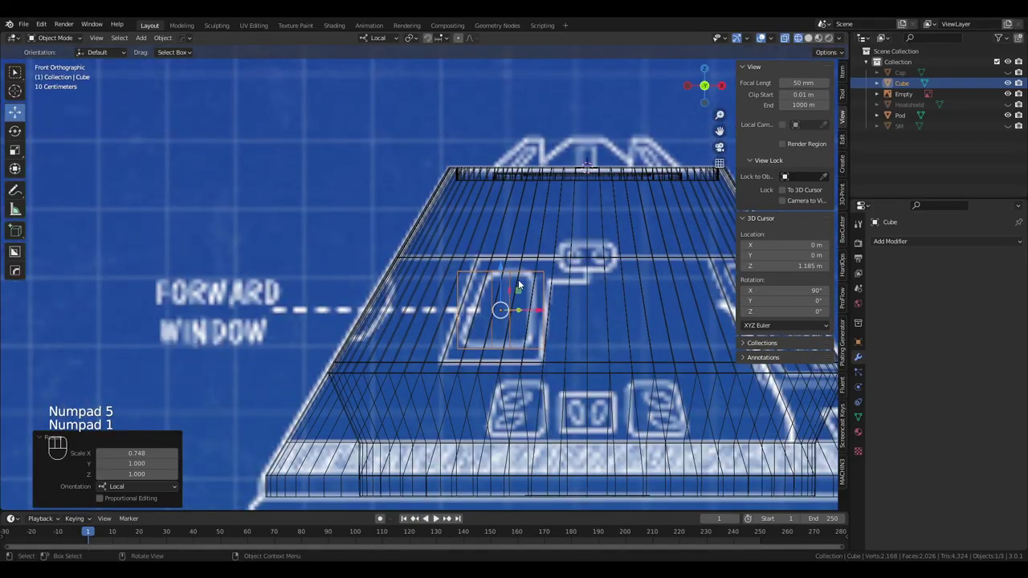
pyautogui.moveTo(534, 310); pyautogui.dragTo(554, 342, button='middle')
pyautogui.scroll(3, 533, 350)
pyautogui.press('Tab')
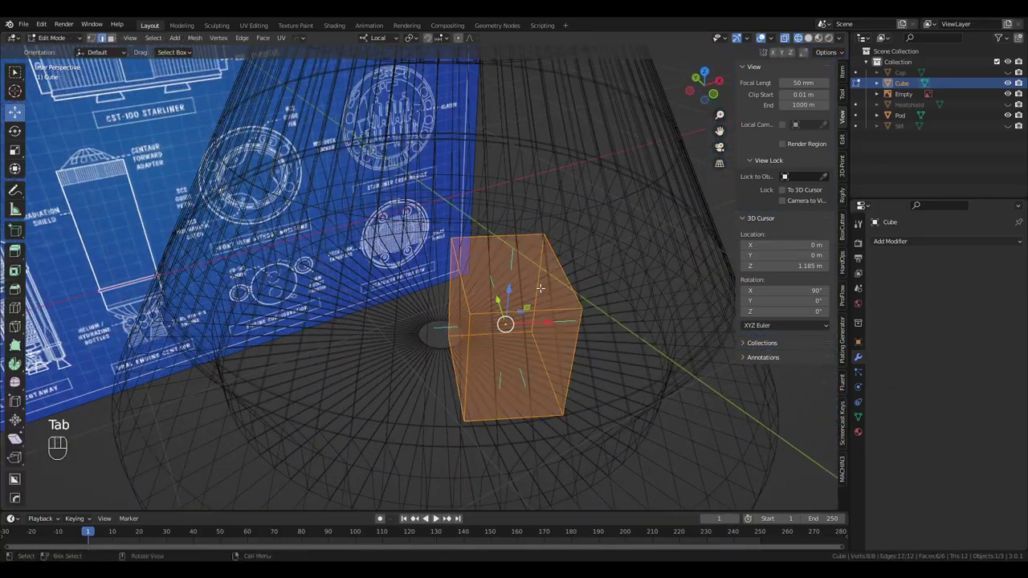
# Taper Cube by scaling its top face to 0.802 along local X, and return to Object Mode
pyautogui.click(504, 269)
pyautogui.press('3')
pyautogui.click(515, 274)
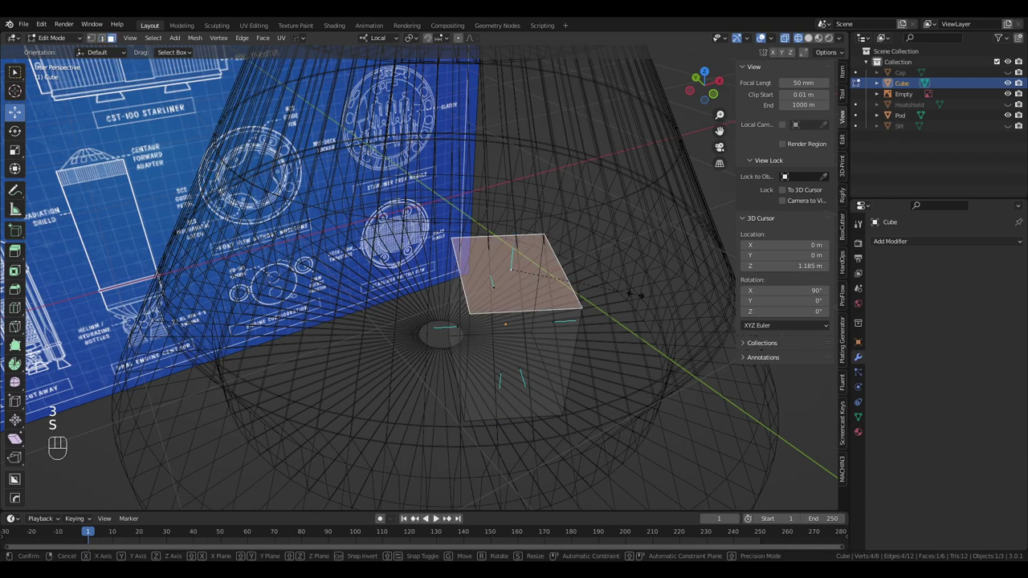
pyautogui.press('s')
pyautogui.press('x')
pyautogui.click(611, 294)
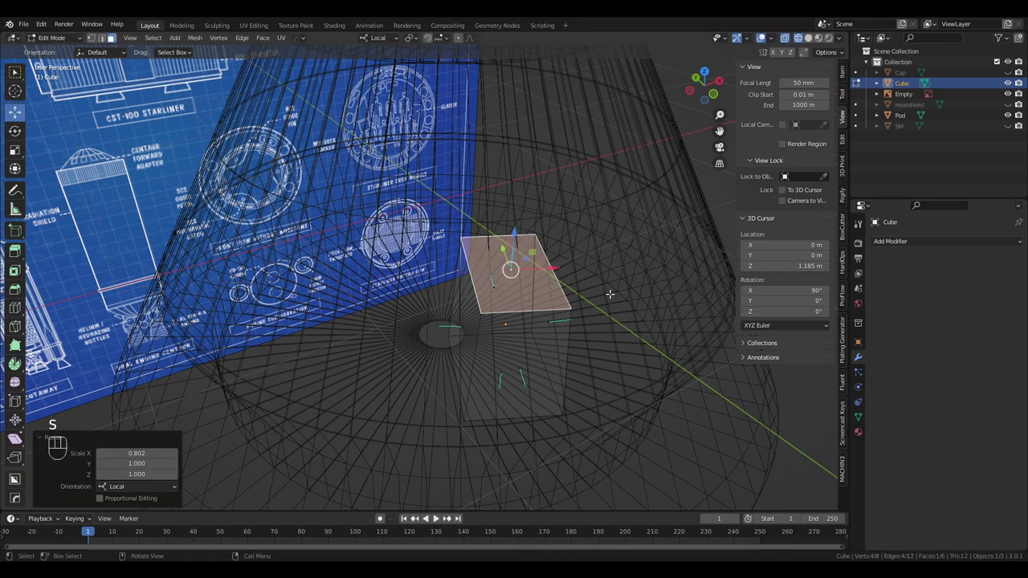
pyautogui.press('Tab')
# Scale Cube to 0.729 along its local Y axis to reduce its depth through Pod's wall
pyautogui.moveTo(567, 300); pyautogui.dragTo(660, 297, button='middle')
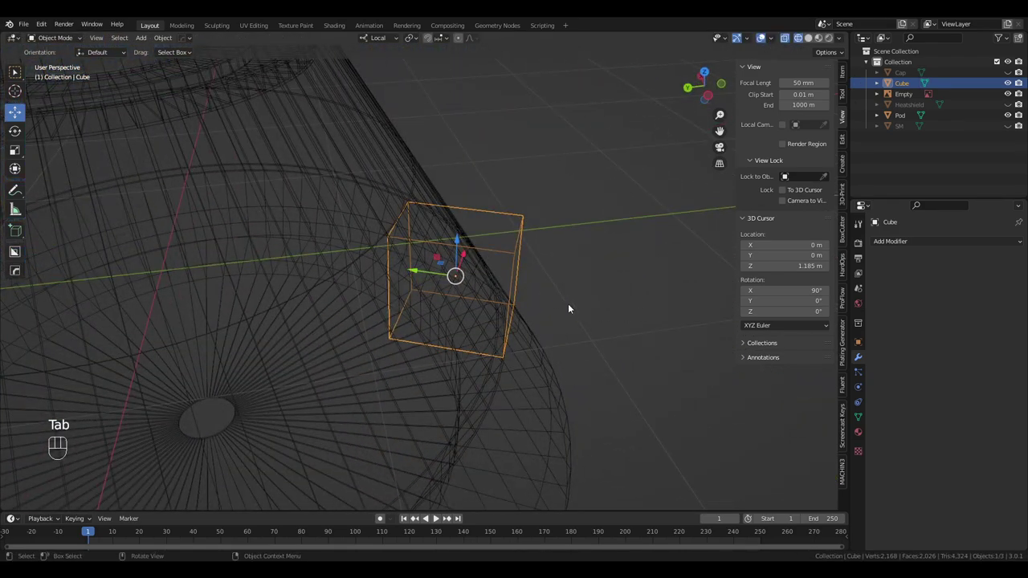
pyautogui.moveTo(569, 309)
pyautogui.mouseDown(button='middle')
pyautogui.moveTo(583, 249)
pyautogui.moveTo(592, 266)
pyautogui.mouseUp(button='middle')
pyautogui.press('s')
pyautogui.press('y')
pyautogui.press('y')
pyautogui.click(544, 276)
# Rotate Cube -30.4° about its local X axis so it follows the slope of Pod's wall
pyautogui.click(15, 133)
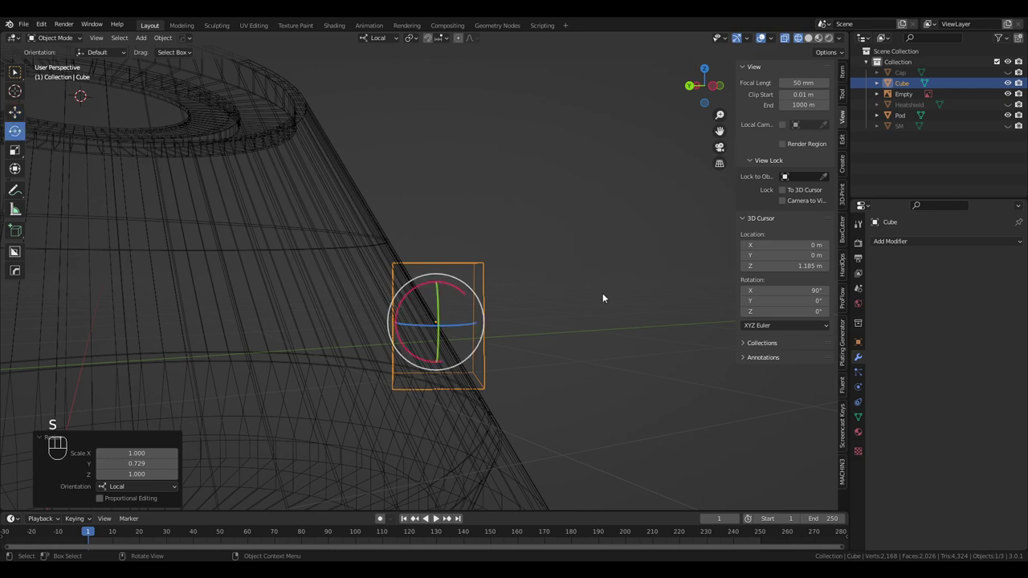
pyautogui.moveTo(450, 286); pyautogui.dragTo(425, 278)
pyautogui.moveTo(426, 277); pyautogui.dragTo(526, 328, button='middle')
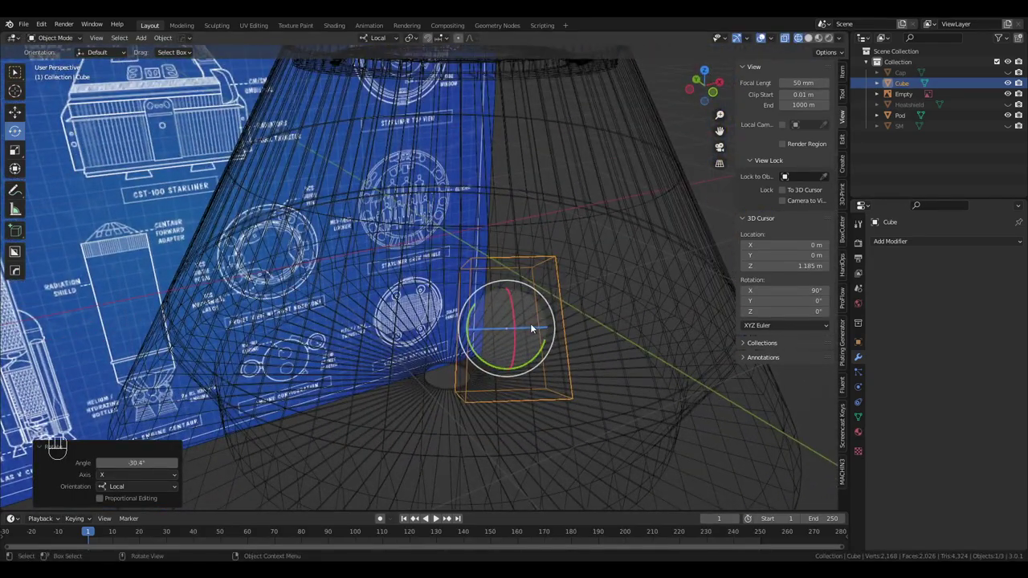
# In front orthographic view, move Cube about 0.055 m along its local Z axis over the blueprint's forward window
pyautogui.press('KP_5')
pyautogui.press('KP_1')
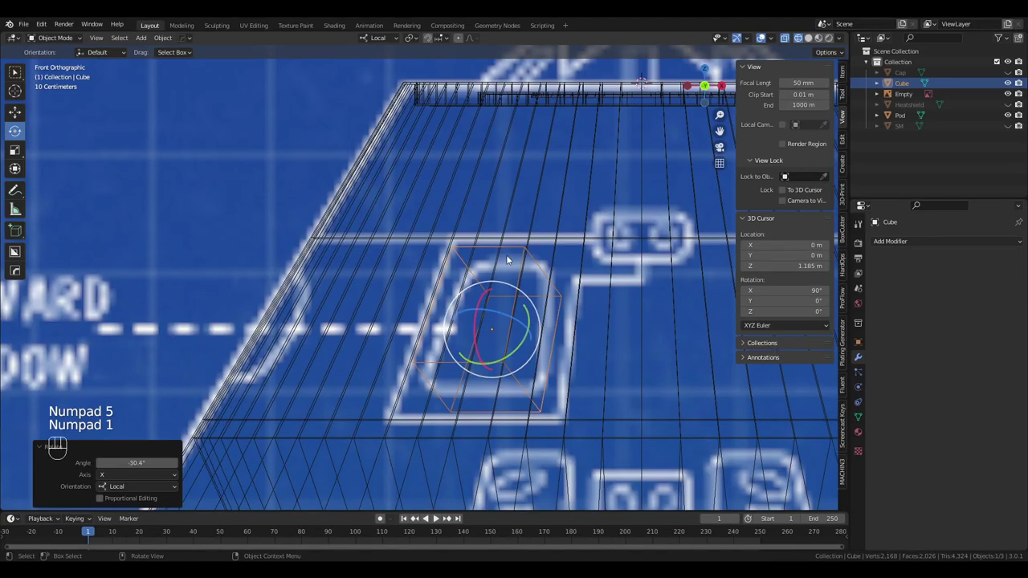
pyautogui.click(21, 115)
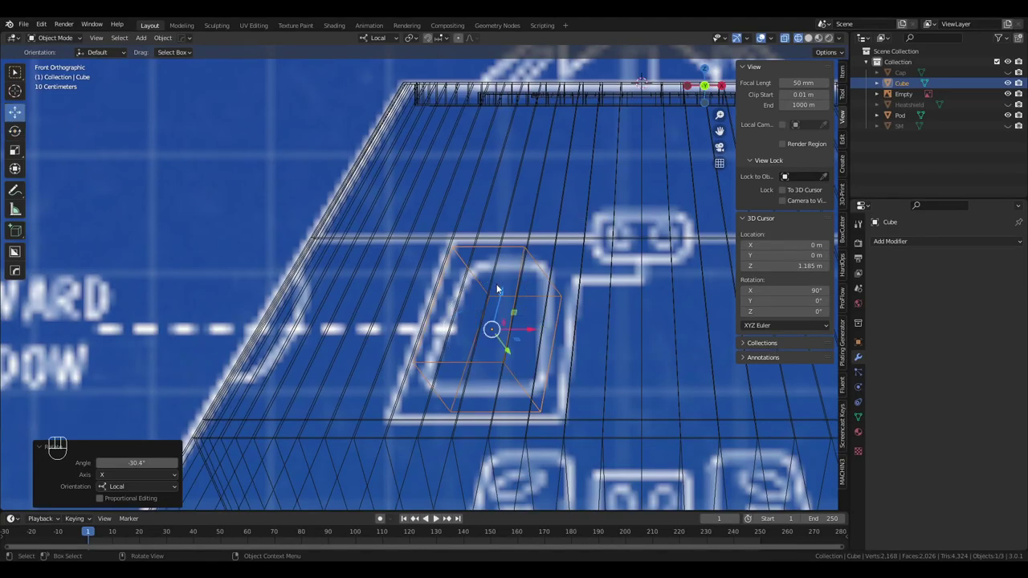
pyautogui.moveTo(497, 290); pyautogui.dragTo(500, 277)
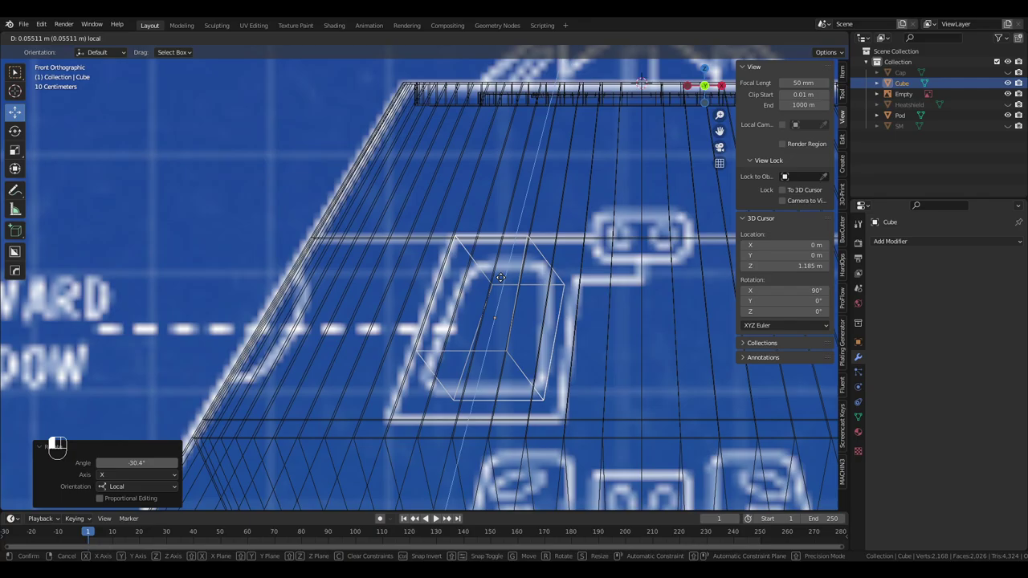
pyautogui.moveTo(501, 278); pyautogui.dragTo(398, 196, button='middle')
pyautogui.scroll(-2, 563, 339)
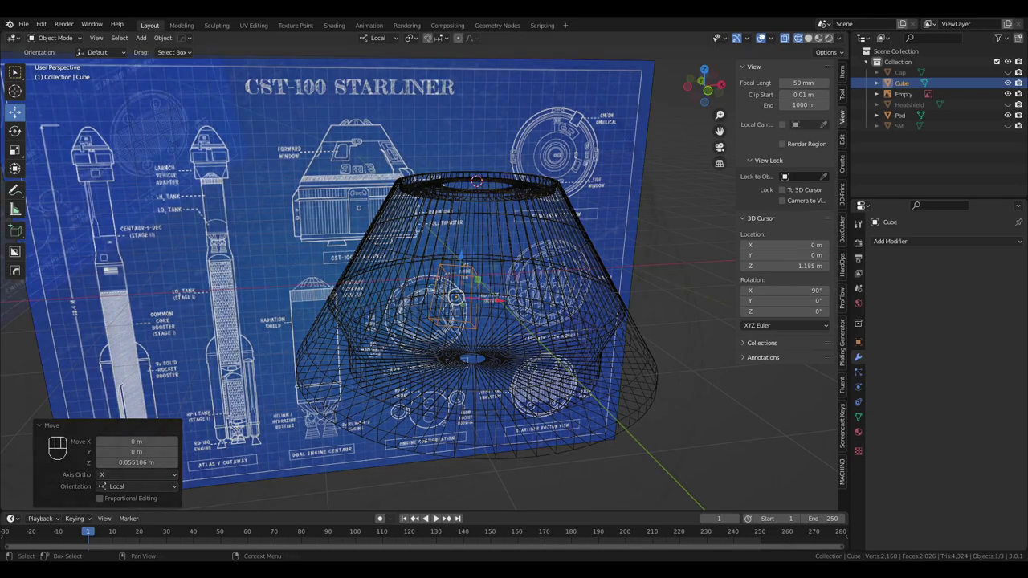
pyautogui.moveTo(398, 195); pyautogui.dragTo(490, 269, button='middle')
pyautogui.scroll(6, 502, 281)
# Bevel Cube's four depth-wise corner edges with a width of 0.194 m and 4 segments, and check the shape in wireframe and solid shading
pyautogui.press('z')
pyautogui.click(592, 283)
pyautogui.press('Tab')
pyautogui.click(436, 240)
pyautogui.press('2')
pyautogui.click(431, 234)
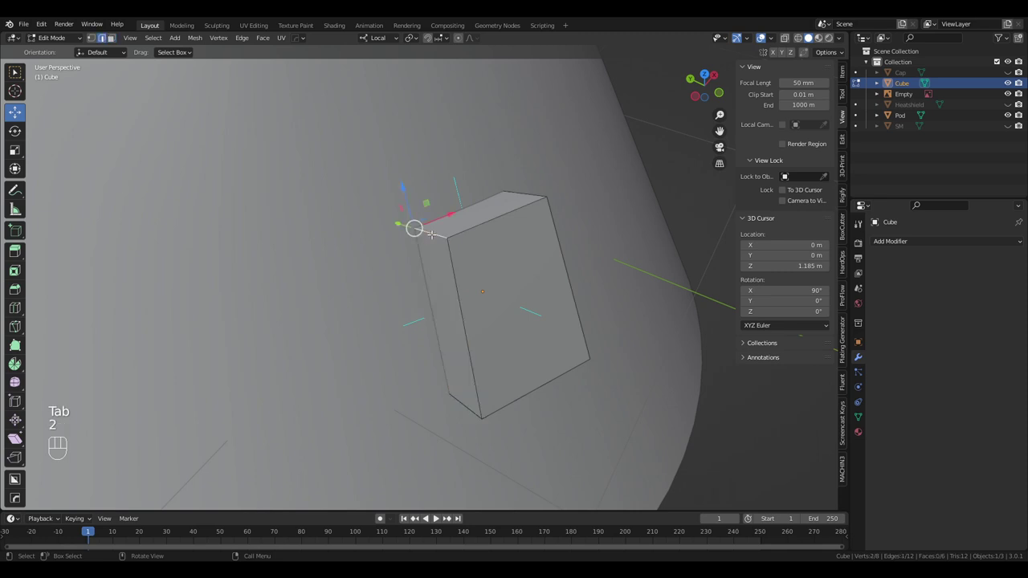
pyautogui.keyDown('shift'); pyautogui.click(519, 192); pyautogui.keyUp('shift')
pyautogui.moveTo(482, 430); pyautogui.dragTo(468, 336, button='middle')
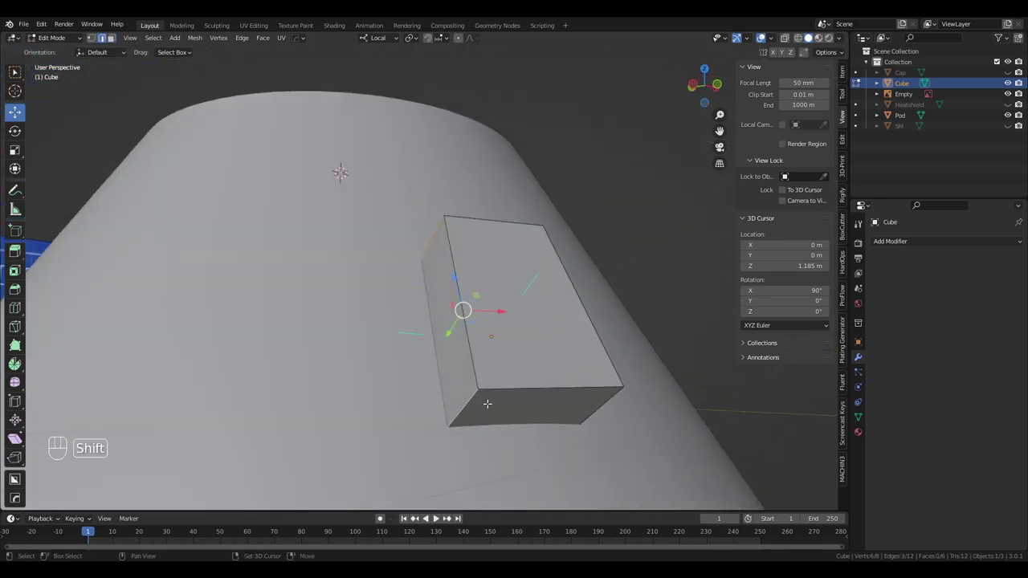
pyautogui.hotkey('ctrl', 'b')
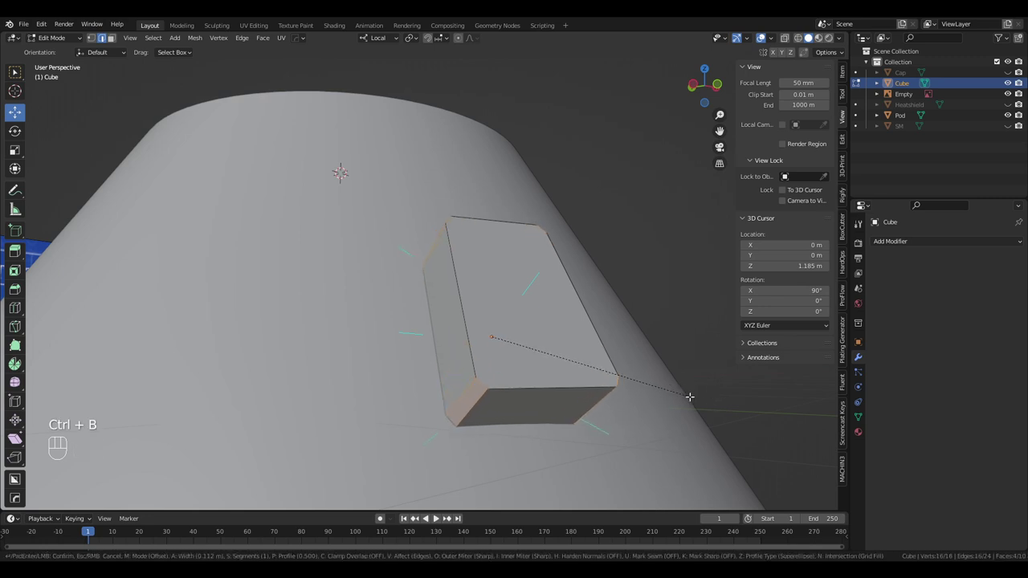
pyautogui.click(697, 397)
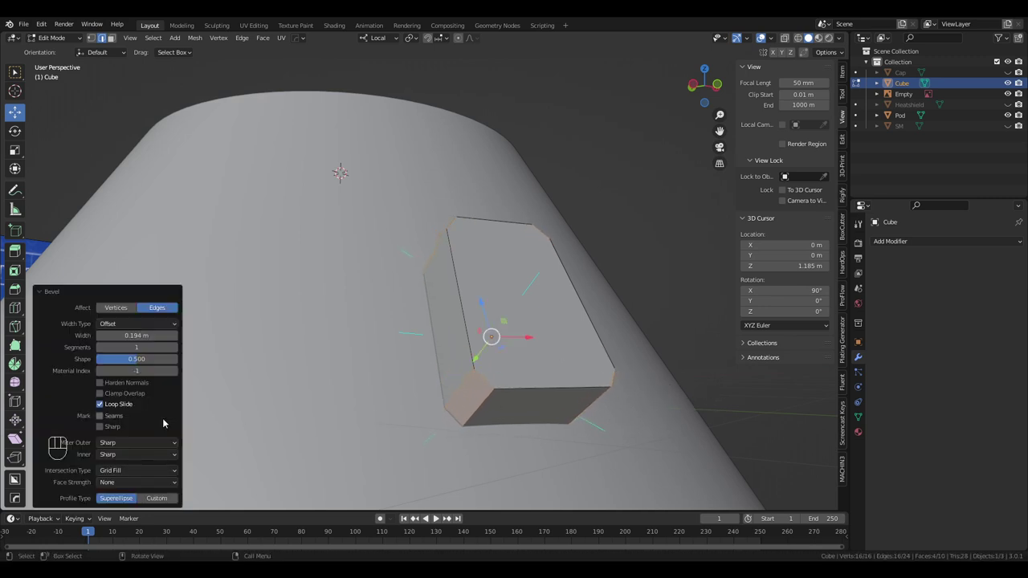
pyautogui.moveTo(167, 347); pyautogui.dragTo(174, 349)
pyautogui.moveTo(505, 294)
pyautogui.mouseDown(button='middle')
pyautogui.moveTo(474, 351)
pyautogui.moveTo(596, 324)
pyautogui.moveTo(590, 289)
pyautogui.moveTo(659, 281)
pyautogui.moveTo(506, 338)
pyautogui.moveTo(466, 328)
pyautogui.mouseUp(button='middle')
pyautogui.scroll(-3, 474, 352)
pyautogui.press('z')
pyautogui.click(588, 325)
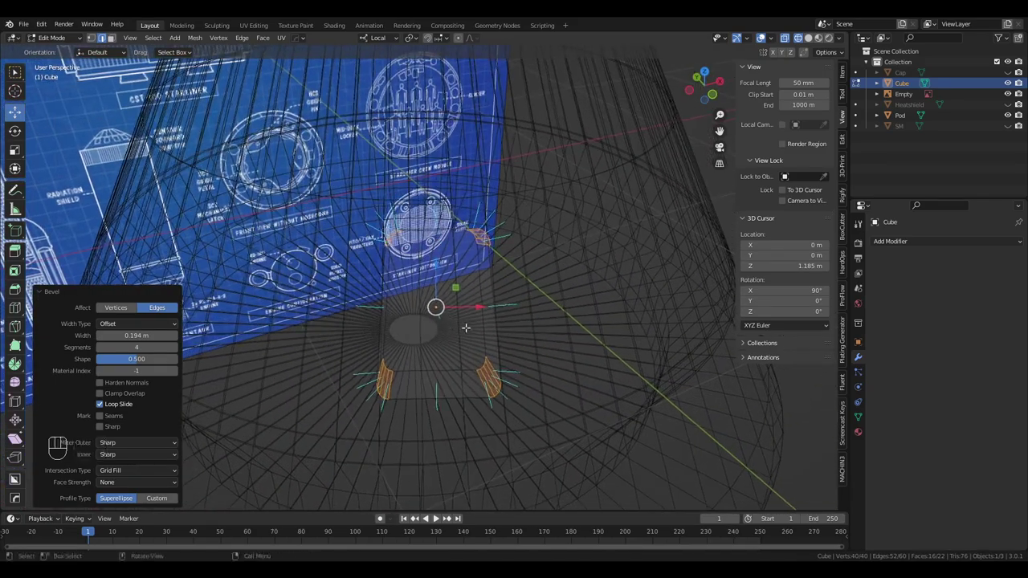
pyautogui.press('z')
pyautogui.click(544, 333)
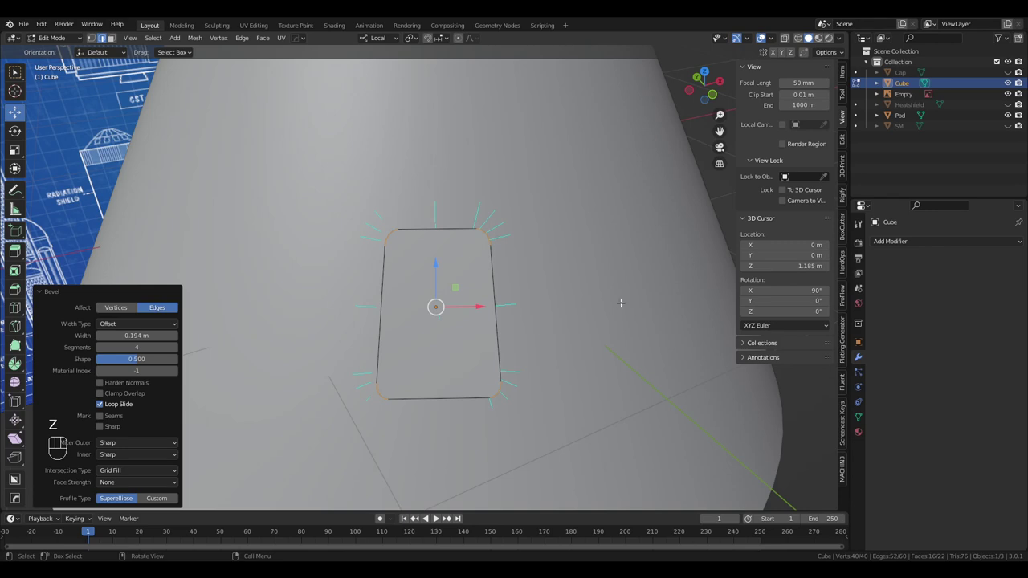
# Select Pod and Cube together with Cube active, and enter Edit Mode on both meshes
pyautogui.press('Tab')
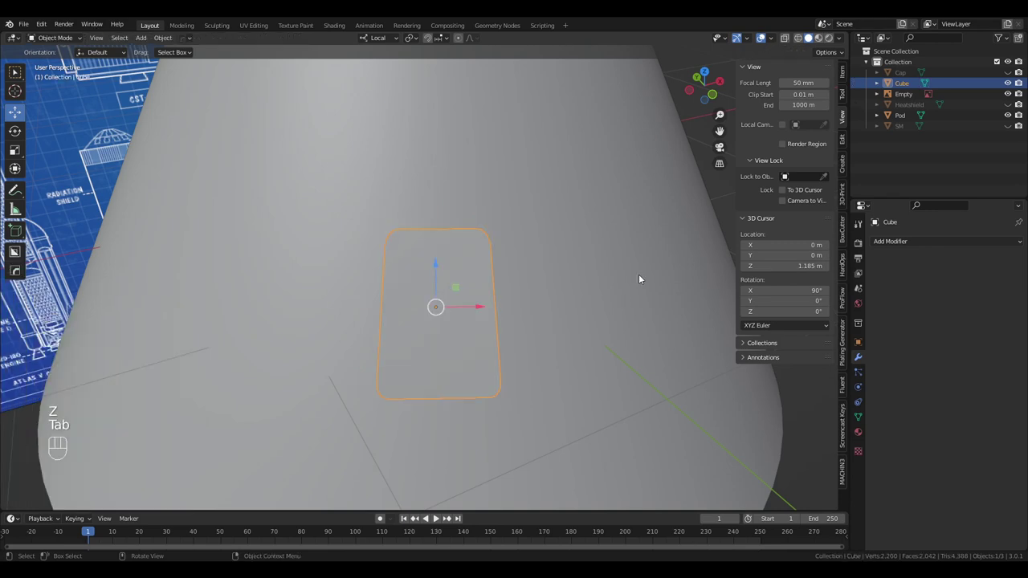
pyautogui.click(900, 116)
pyautogui.keyDown('ctrl'); pyautogui.click(902, 84); pyautogui.keyUp('ctrl')
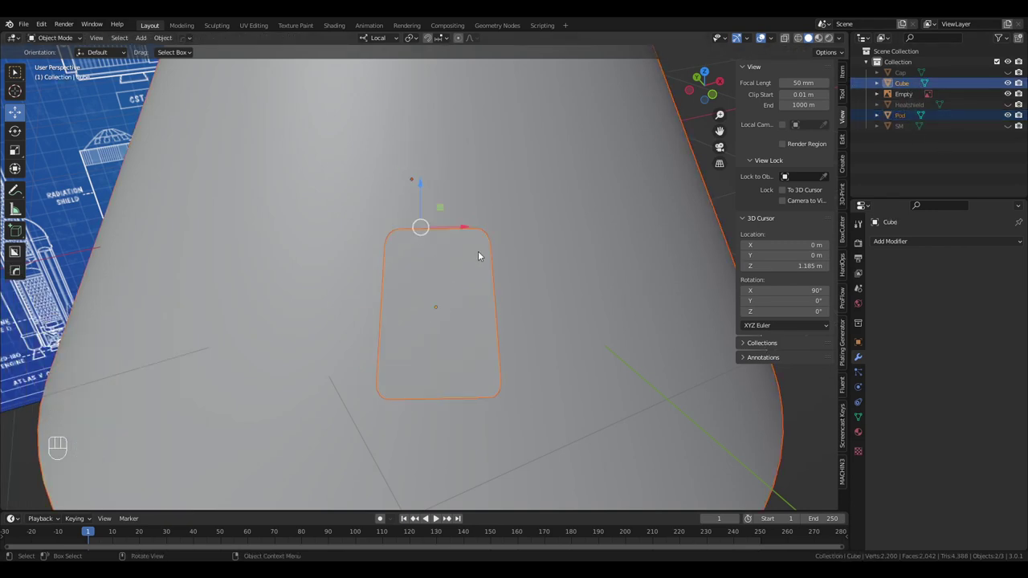
pyautogui.press('Tab')
pyautogui.moveTo(478, 262); pyautogui.dragTo(413, 243, button='middle')
pyautogui.scroll(-10, 442, 224)
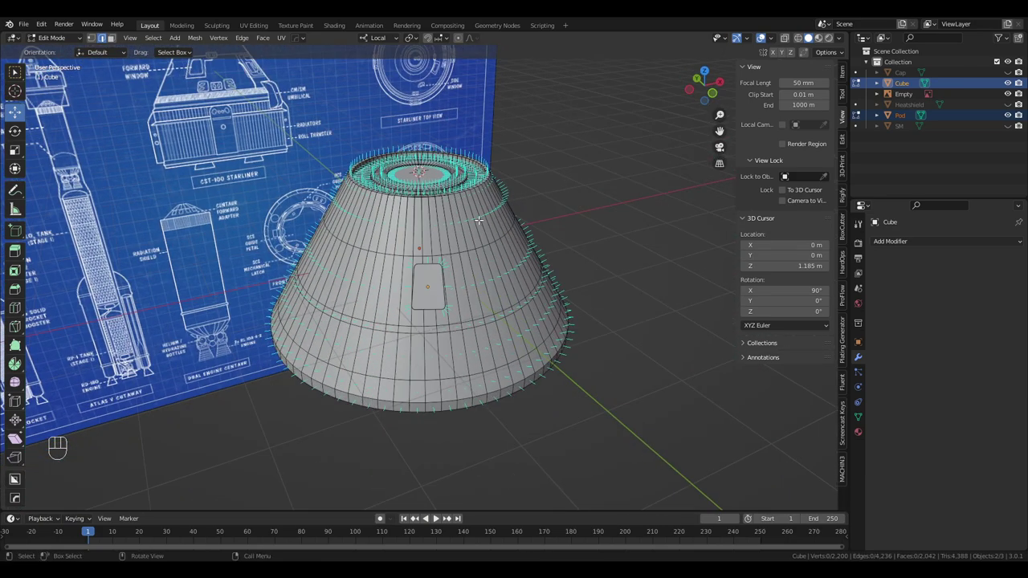
pyautogui.scroll(3, 479, 220)
pyautogui.scroll(1, 416, 261)
pyautogui.moveTo(217, 132); pyautogui.dragTo(201, 113, button='middle')
pyautogui.scroll(2, 410, 205)
pyautogui.moveTo(414, 208); pyautogui.dragTo(472, 239, button='middle')
pyautogui.scroll(2, 441, 249)
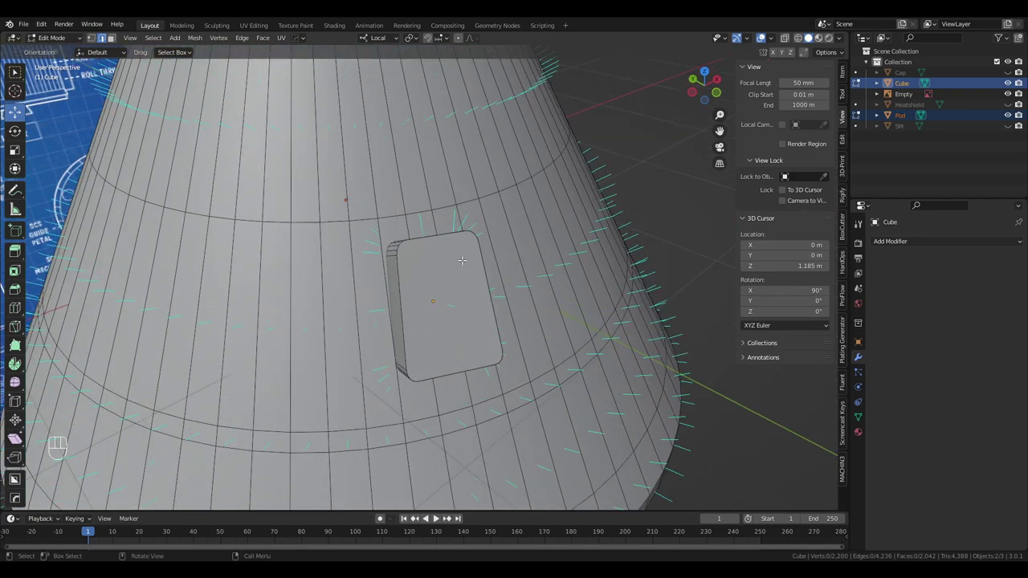
# Select all of Cube's faces and rotate them -0.527° about the view axis and 4.69° about local Z
pyautogui.click(904, 85)
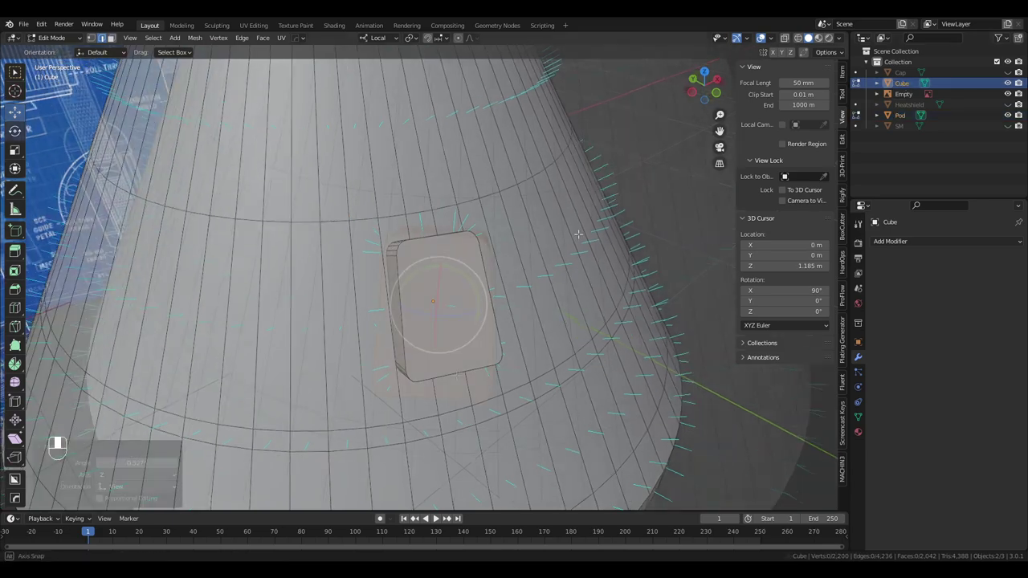
pyautogui.moveTo(514, 353)
pyautogui.mouseDown(button='middle')
pyautogui.moveTo(458, 380)
pyautogui.moveTo(477, 371)
pyautogui.moveTo(487, 458)
pyautogui.moveTo(433, 329)
pyautogui.mouseUp(button='middle')
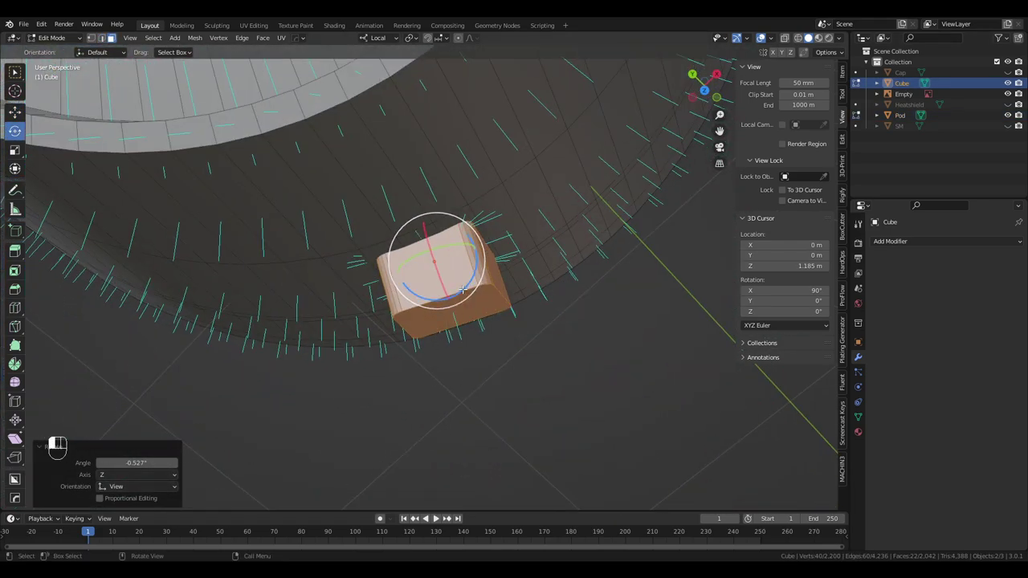
pyautogui.moveTo(462, 289); pyautogui.dragTo(465, 282)
pyautogui.moveTo(464, 283); pyautogui.dragTo(507, 183, button='middle')
# Scale Cube's selected mesh uniformly to 1.009 and move it -0.06015 m along its local Z axis
pyautogui.moveTo(587, 310); pyautogui.dragTo(604, 316, button='middle')
pyautogui.press('s')
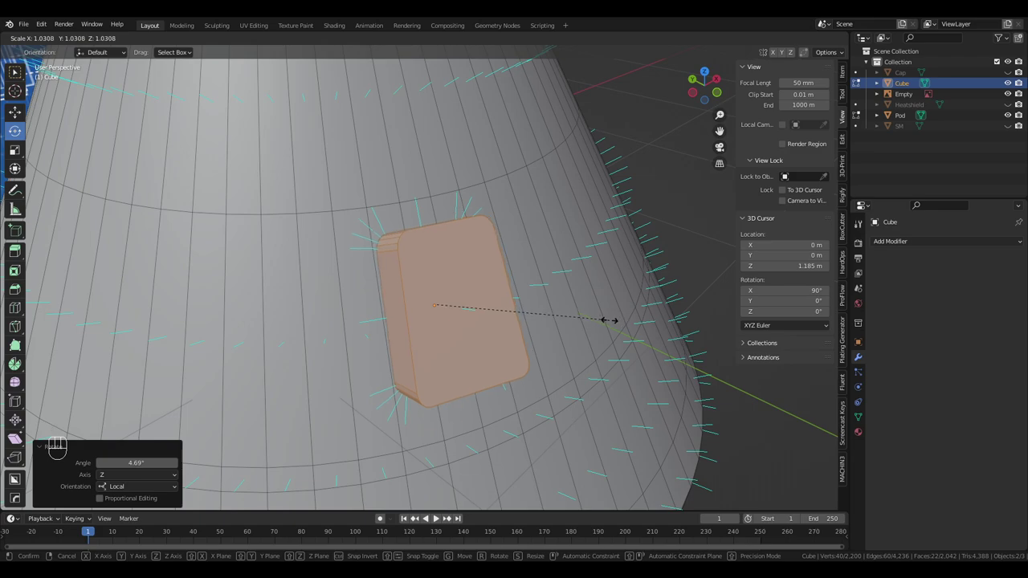
pyautogui.click(604, 319)
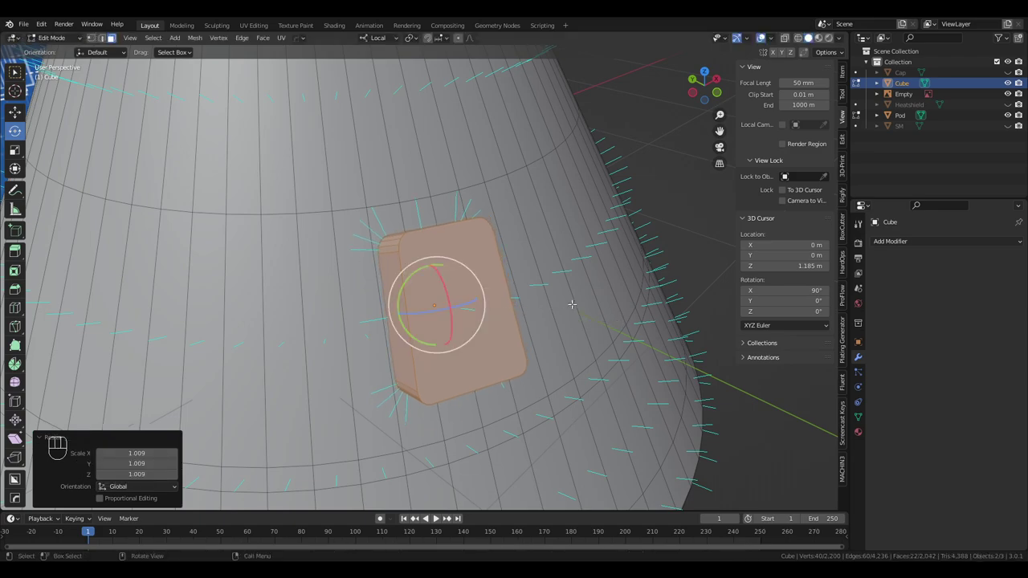
pyautogui.moveTo(574, 304); pyautogui.dragTo(571, 264, button='middle')
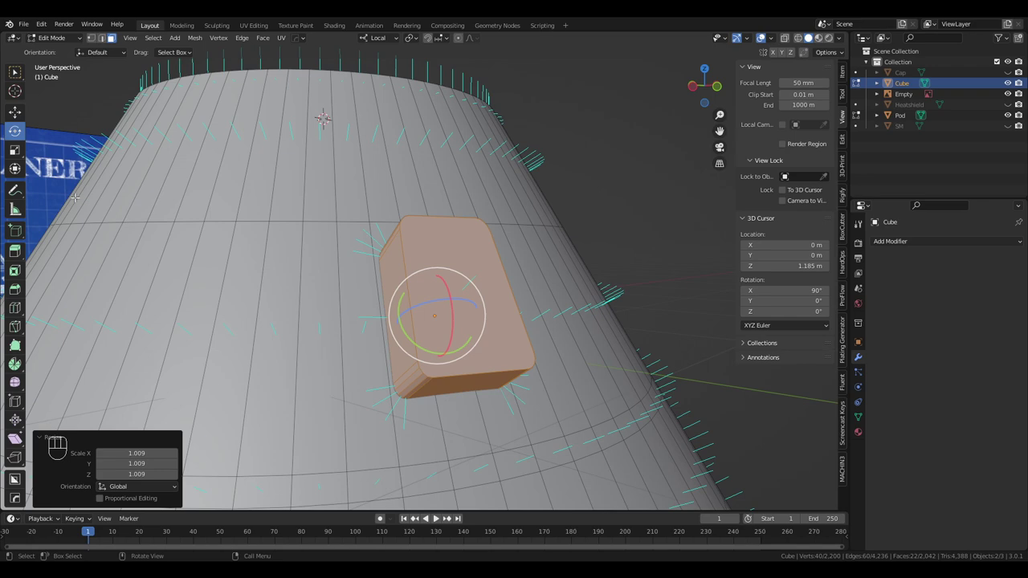
pyautogui.click(15, 112)
pyautogui.moveTo(425, 281); pyautogui.dragTo(435, 294)
pyautogui.moveTo(435, 294); pyautogui.dragTo(462, 342, button='middle')
pyautogui.scroll(-1, 462, 342)
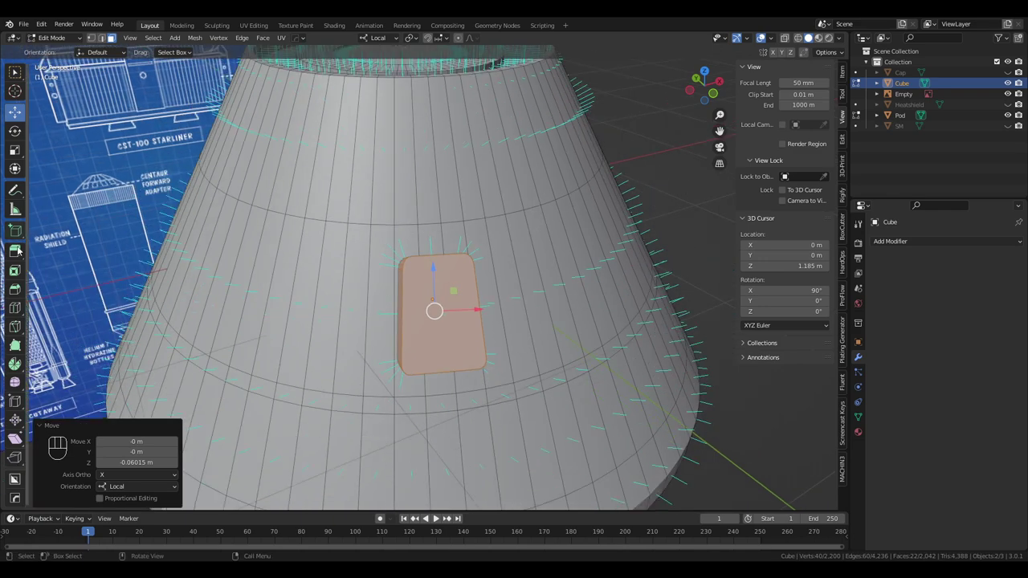
# Add two horizontal loop cuts around Pod near the window cutter's upper and lower edges, with slide factors -0.655 and 0.712
pyautogui.click(16, 309)
pyautogui.moveTo(361, 247); pyautogui.dragTo(359, 210)
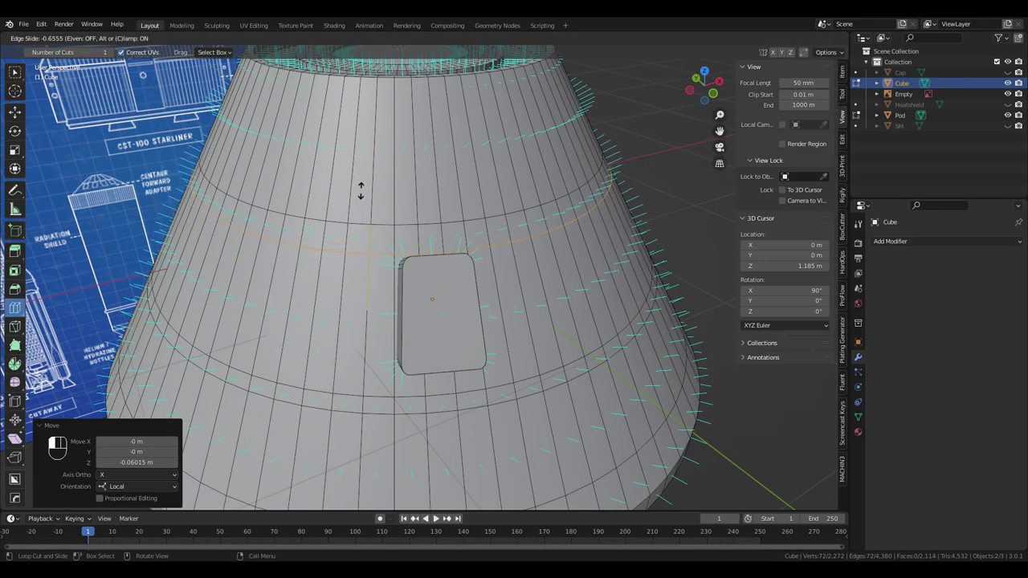
pyautogui.click(360, 190)
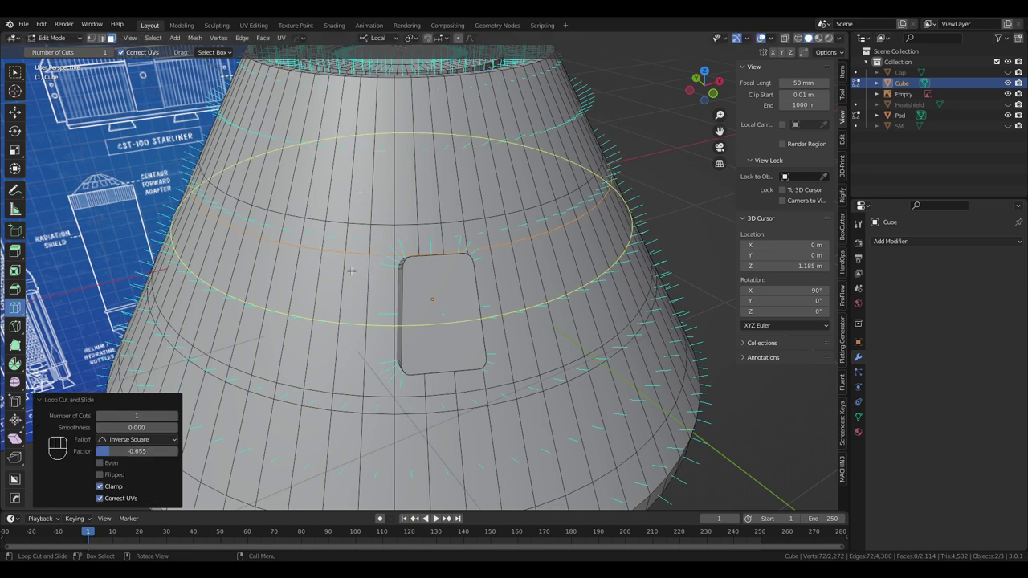
pyautogui.click(329, 339)
pyautogui.click(340, 378)
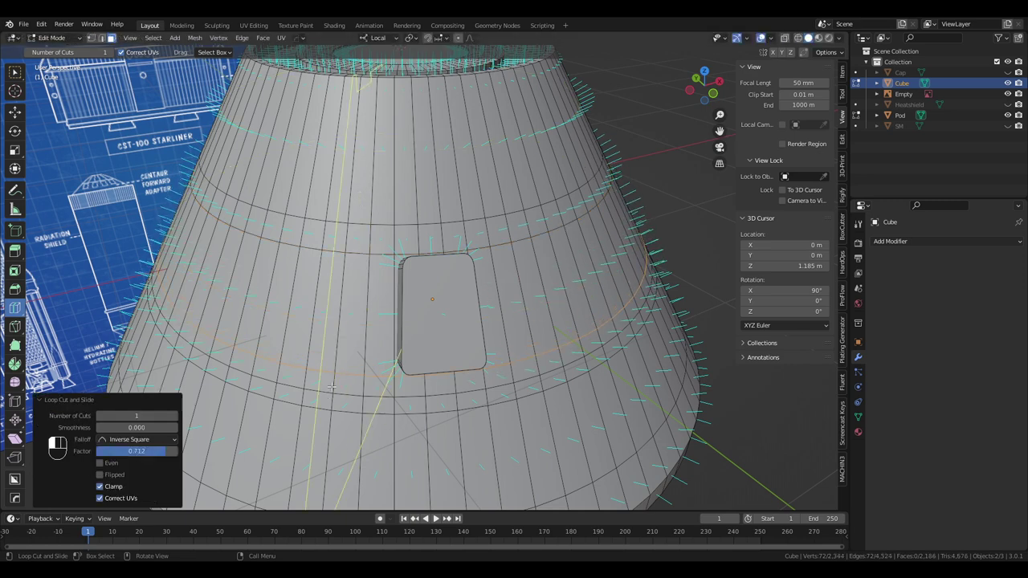
# Edge-slide Pod's lower loop cut slightly upward to line up with the window cutter's lower edge, and return to Object Mode
pyautogui.moveTo(340, 378); pyautogui.dragTo(334, 335, button='middle')
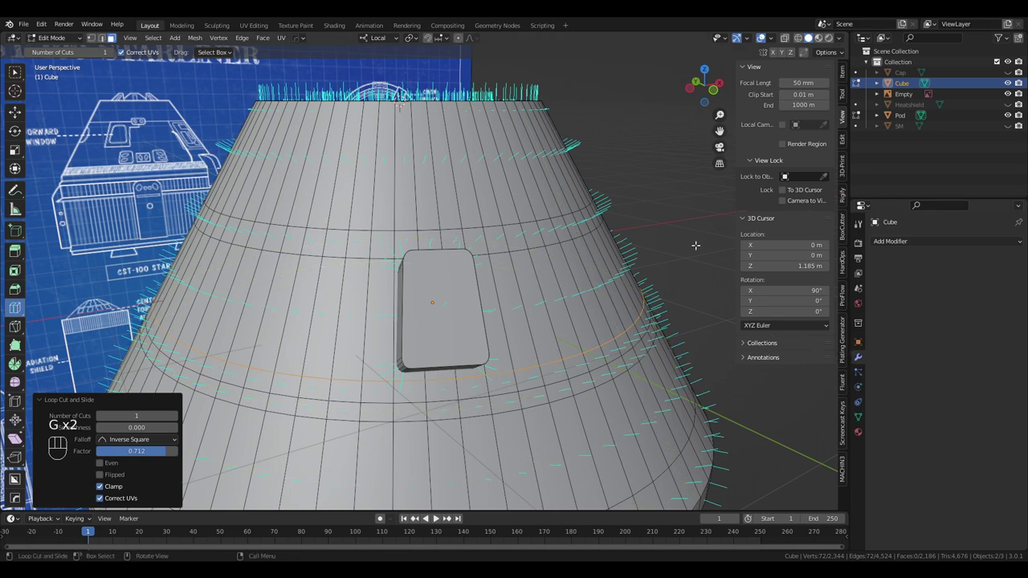
pyautogui.click(15, 115)
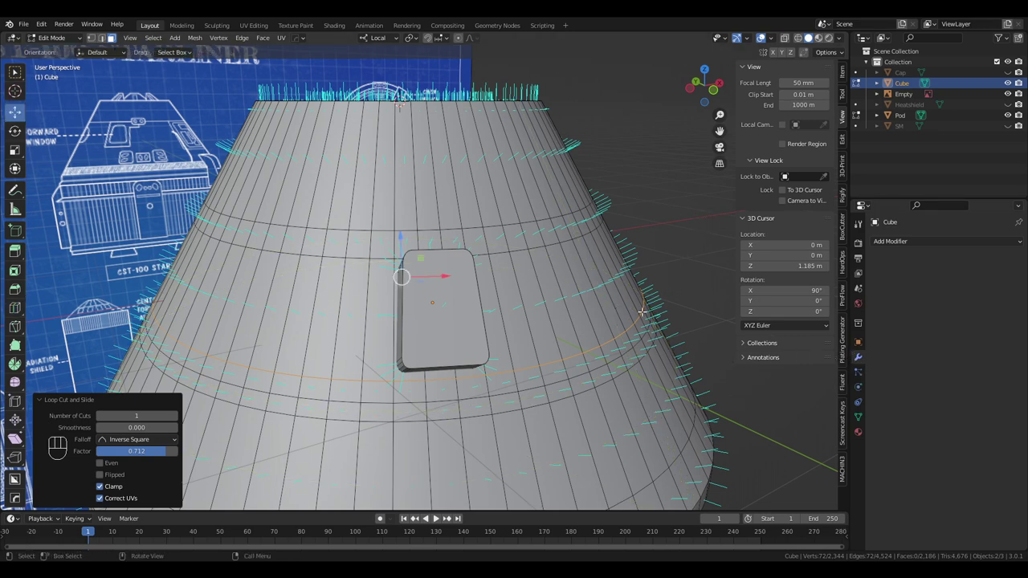
pyautogui.press('g')
pyautogui.press('g')
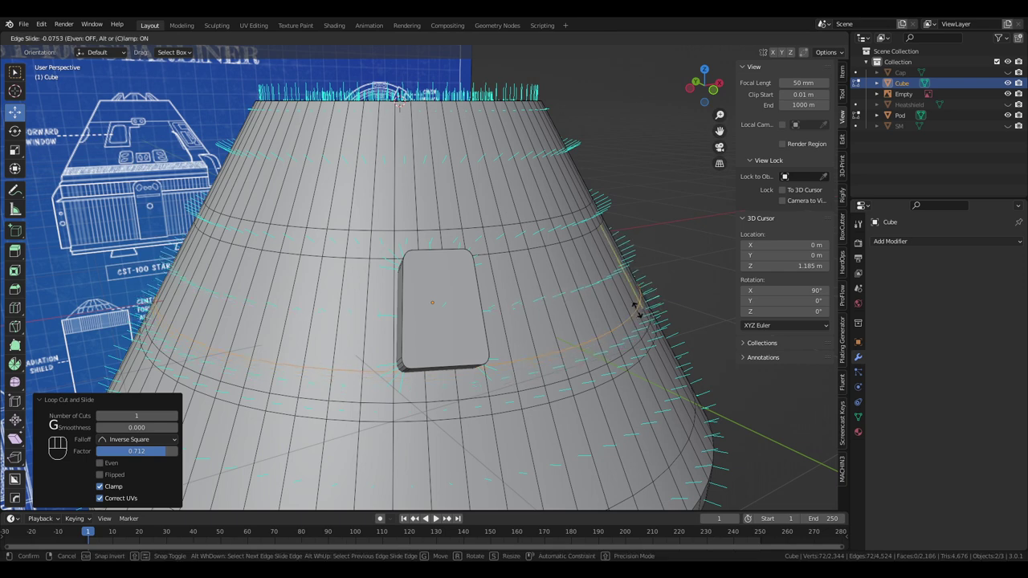
pyautogui.click(639, 310)
pyautogui.moveTo(640, 310); pyautogui.dragTo(682, 236, button='middle')
pyautogui.press('g')
pyautogui.press('g')
pyautogui.click(641, 312)
pyautogui.scroll(1, 682, 237)
pyautogui.press('Tab')
# Add a Boolean modifier to Pod, set to Difference, with Cube as the cutting object
pyautogui.scroll(-6, 554, 253)
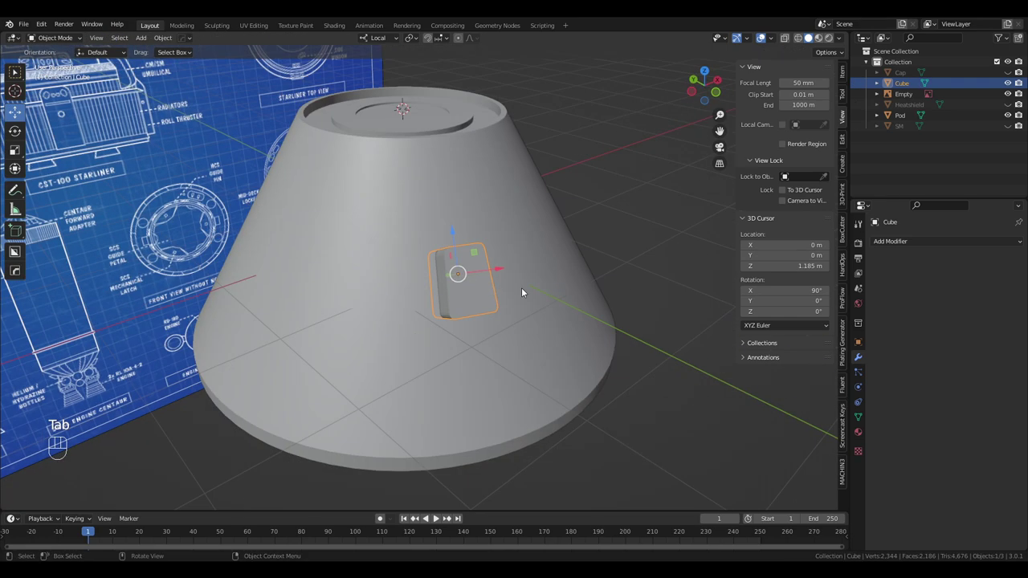
pyautogui.click(381, 275)
pyautogui.click(915, 241)
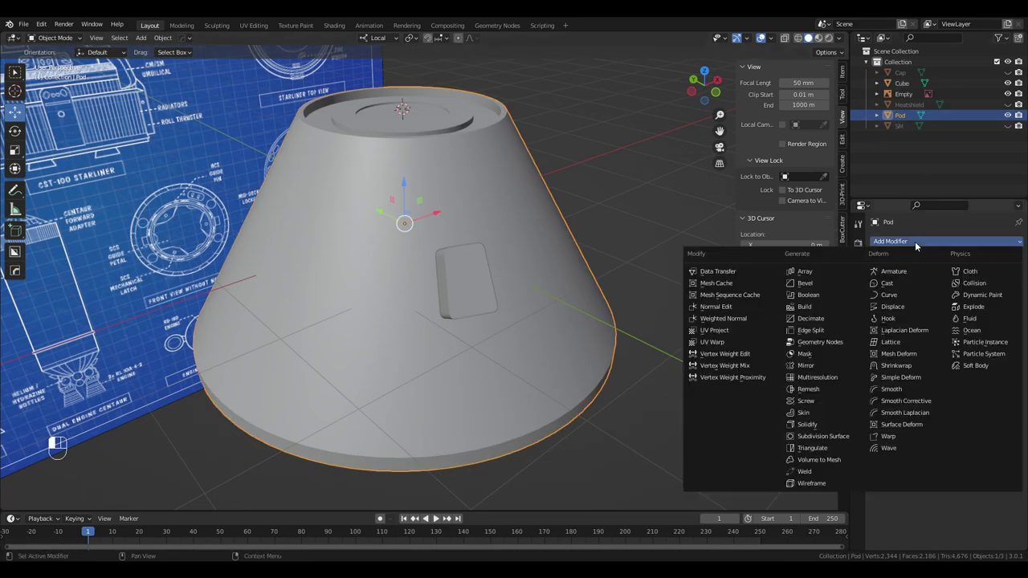
pyautogui.click(832, 297)
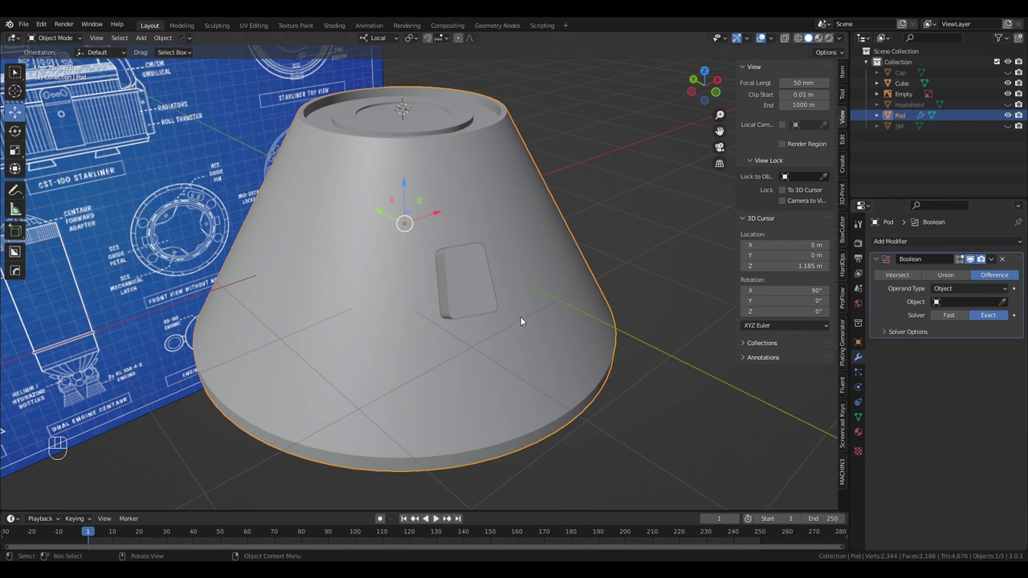
pyautogui.click(957, 302)
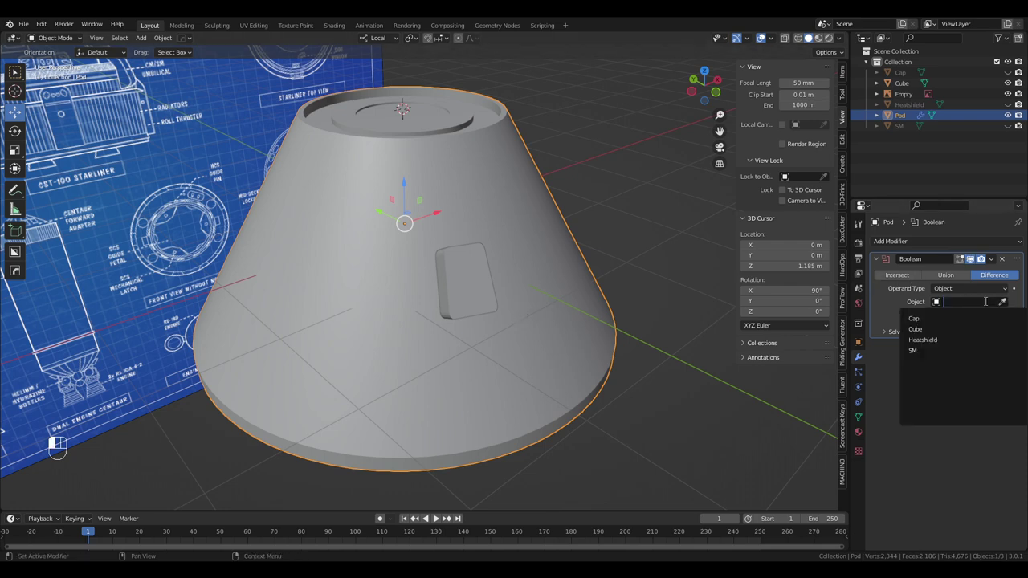
pyautogui.click(923, 330)
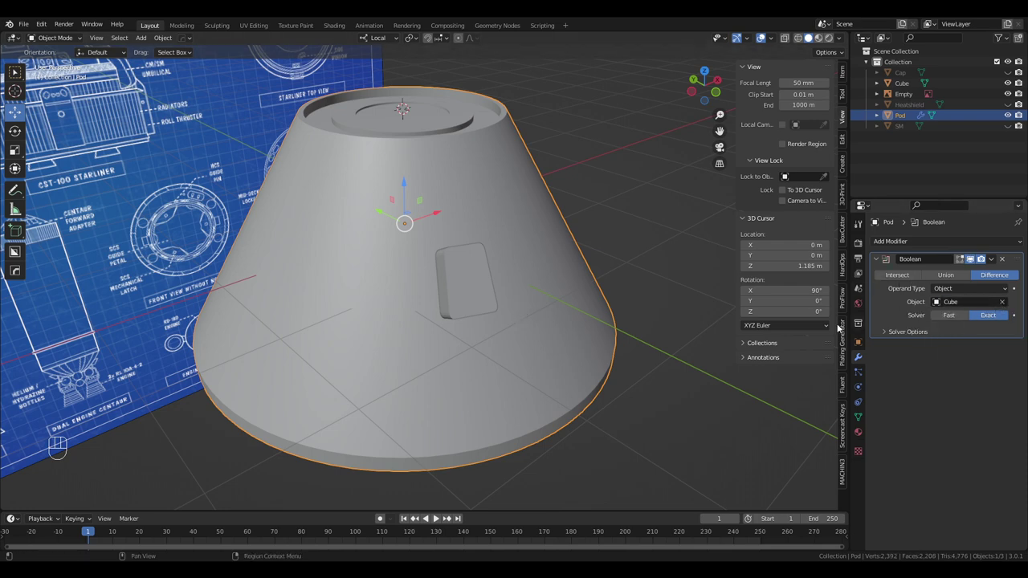
# Hide Cube to inspect the window opening cut into Pod from several angles, and show Cube again
pyautogui.scroll(8, 551, 322)
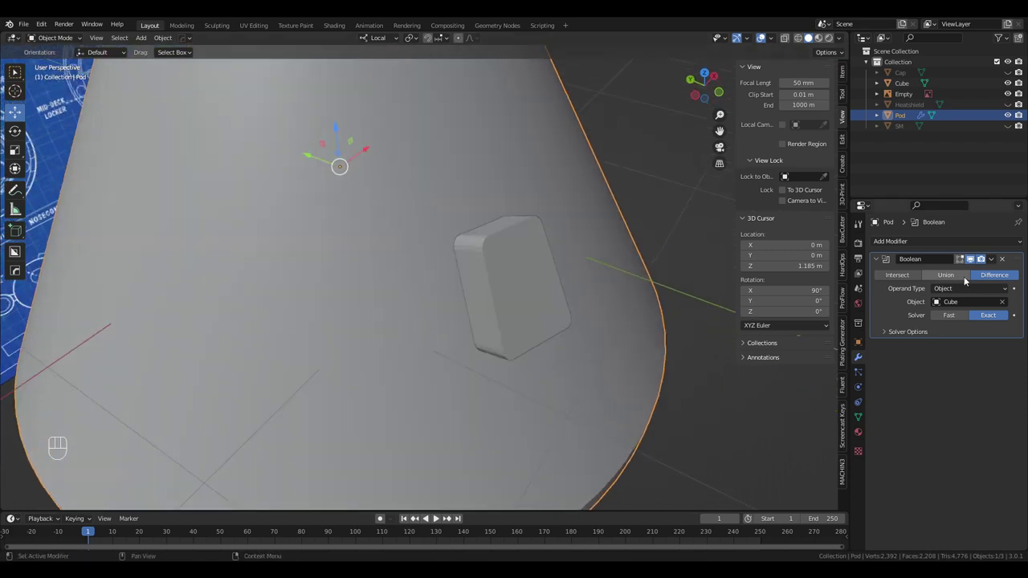
pyautogui.click(1008, 83)
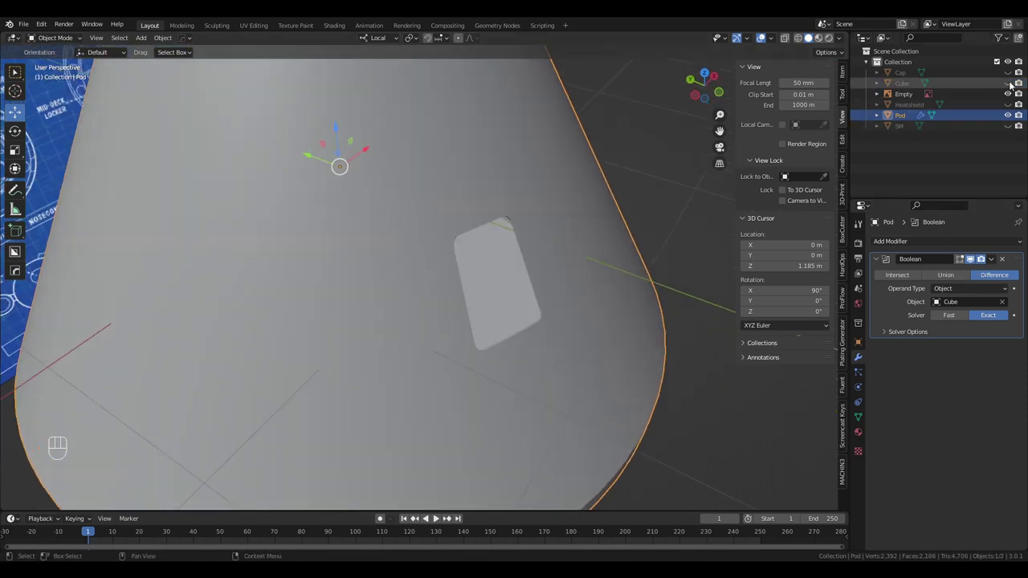
pyautogui.moveTo(514, 338); pyautogui.dragTo(467, 352, button='middle')
pyautogui.scroll(-5, 454, 348)
pyautogui.scroll(4, 481, 354)
pyautogui.scroll(-5, 481, 358)
pyautogui.scroll(5, 434, 351)
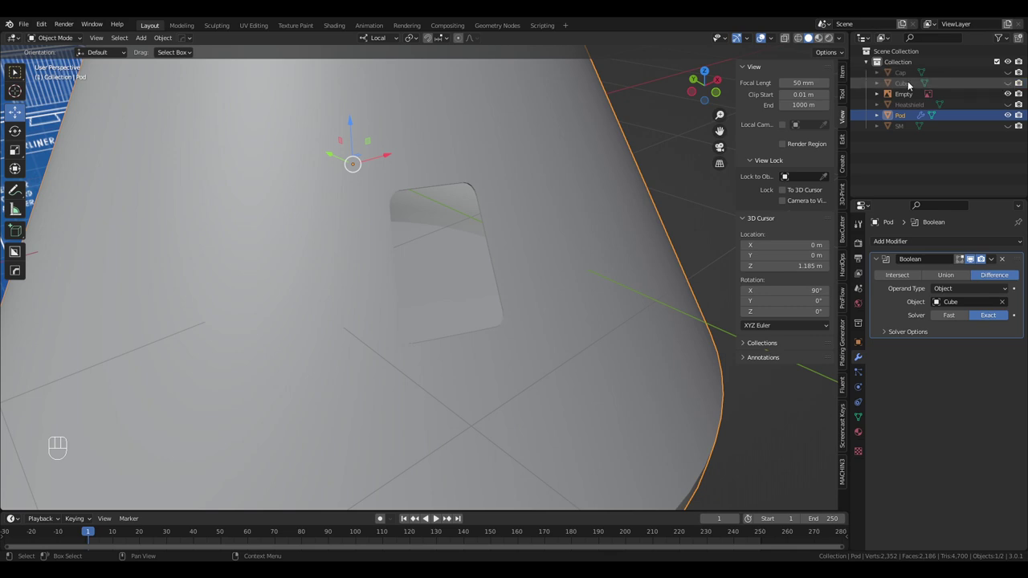
pyautogui.click(1008, 84)
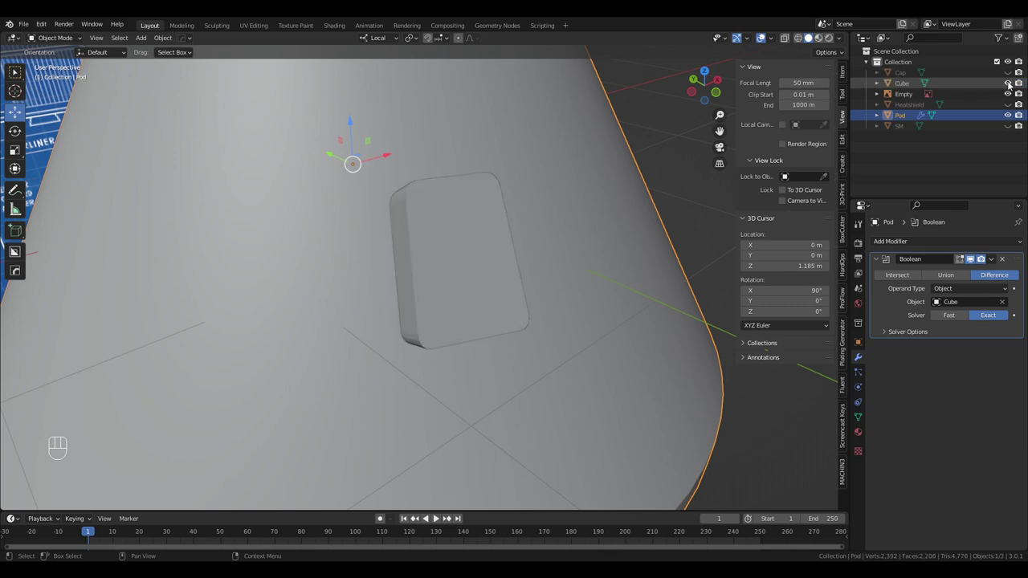
pyautogui.click(902, 83)
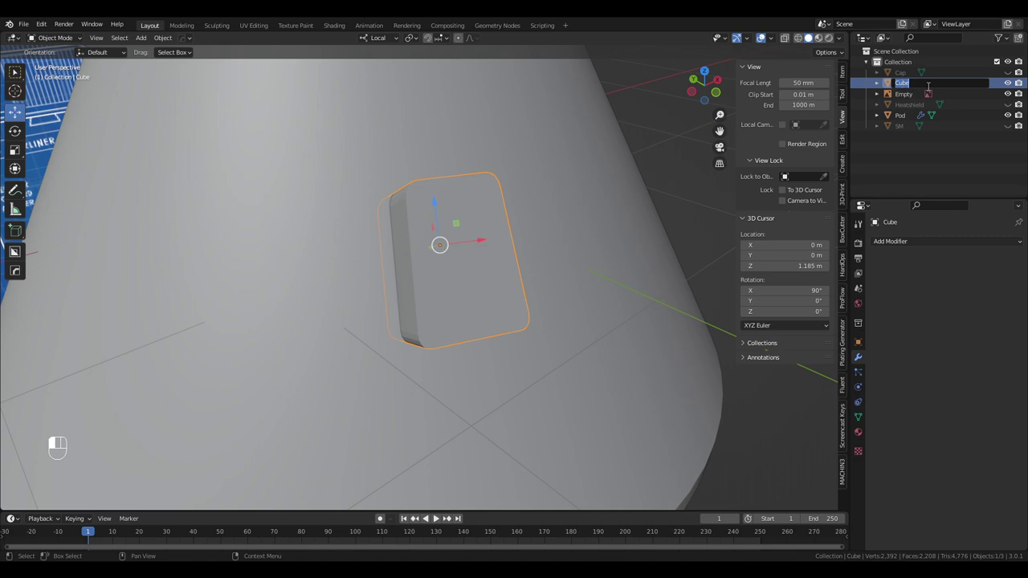
pyautogui.click(928, 93)
pyautogui.click(895, 115)
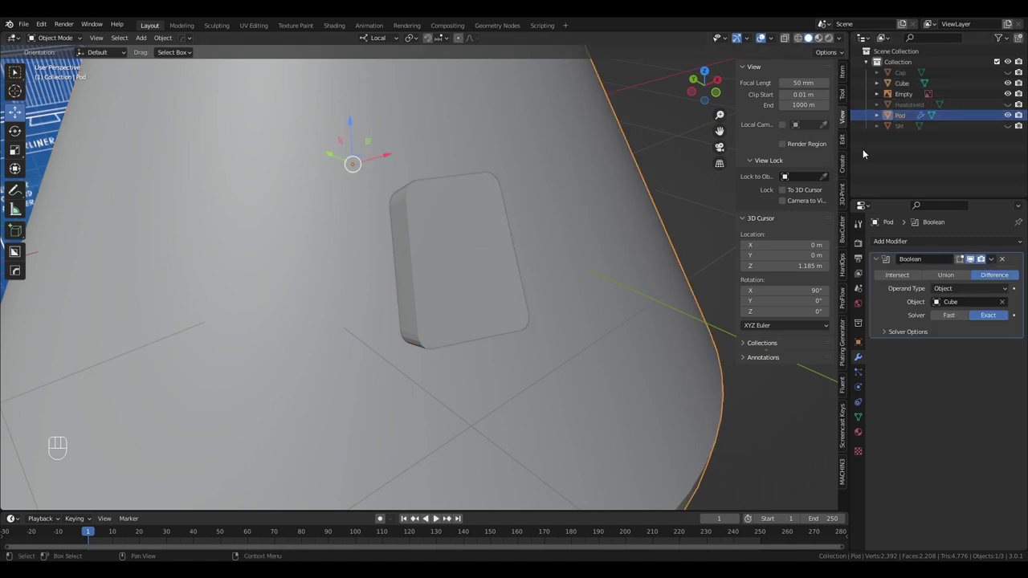
# Apply the Boolean modifier on Pod in Object Mode and hide Cube
pyautogui.press('Tab')
pyautogui.moveTo(582, 243); pyautogui.dragTo(633, 274, button='middle')
pyautogui.scroll(-1, 610, 233)
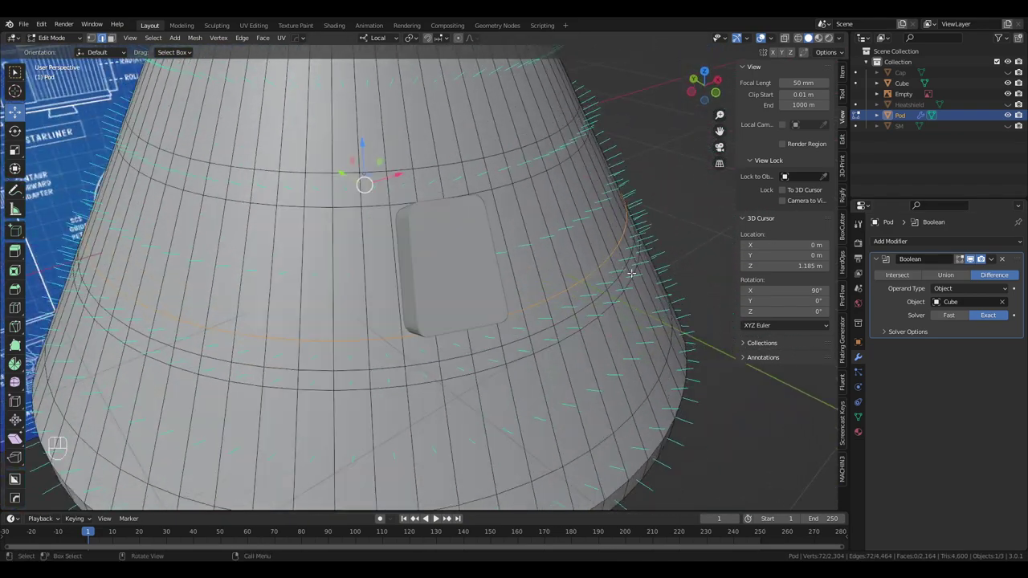
pyautogui.click(992, 259)
pyautogui.press('Tab')
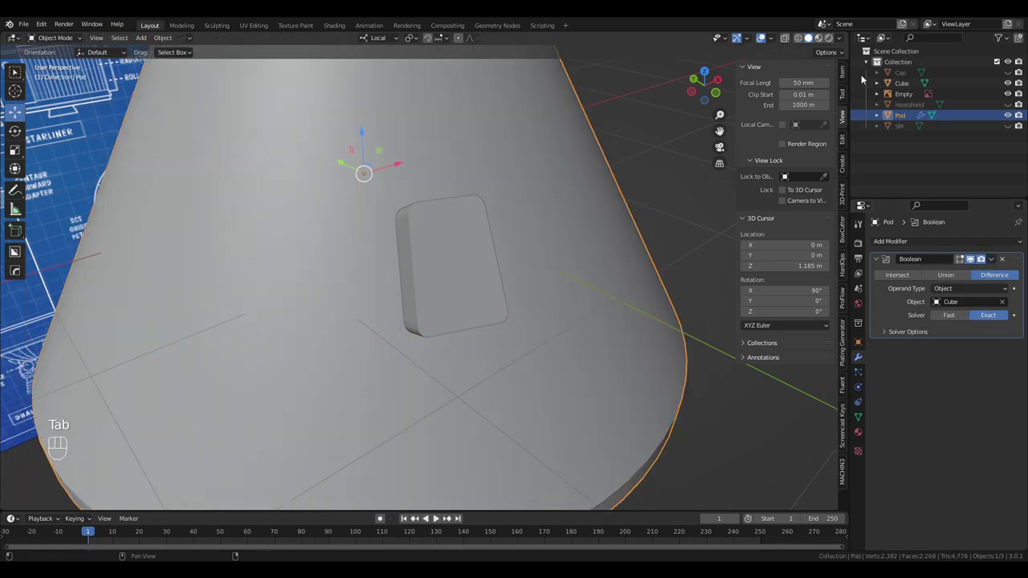
pyautogui.click(992, 259)
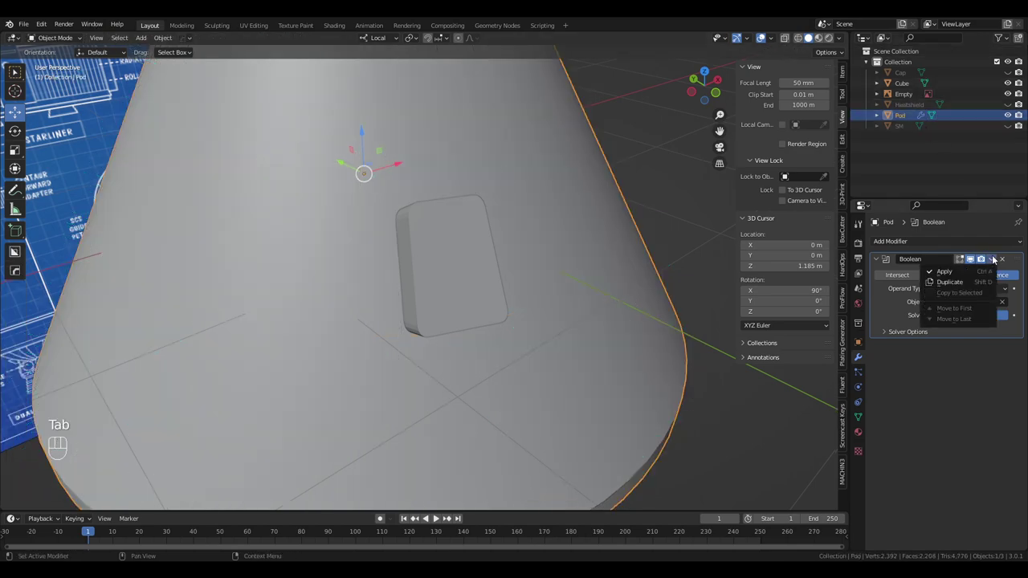
pyautogui.click(966, 274)
# Examine the edges and faces around Pod's window opening in Edit Mode, selecting the faces along both its sides, and return to Object Mode
pyautogui.scroll(2, 474, 273)
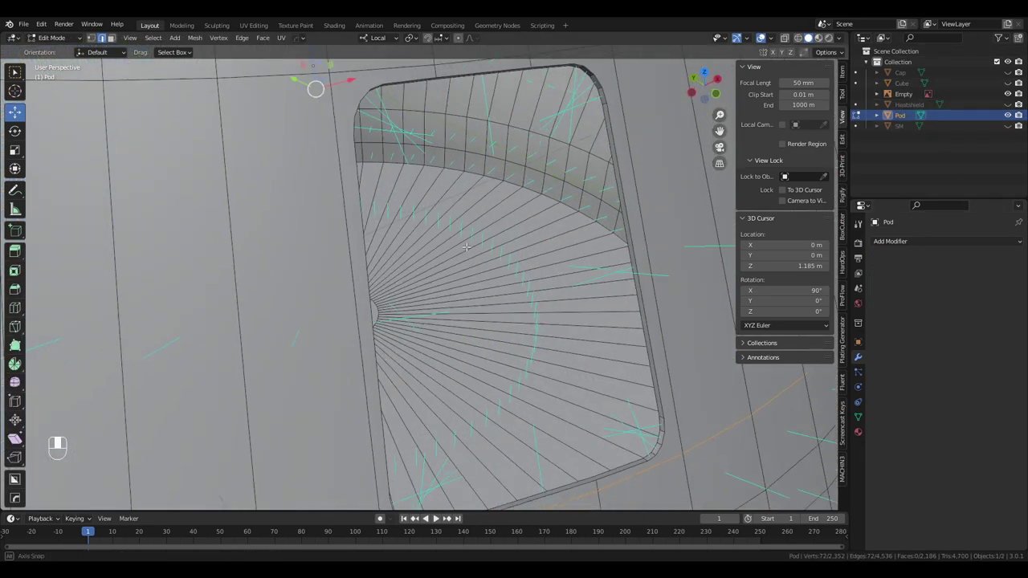
pyautogui.moveTo(434, 265); pyautogui.dragTo(514, 197, button='middle')
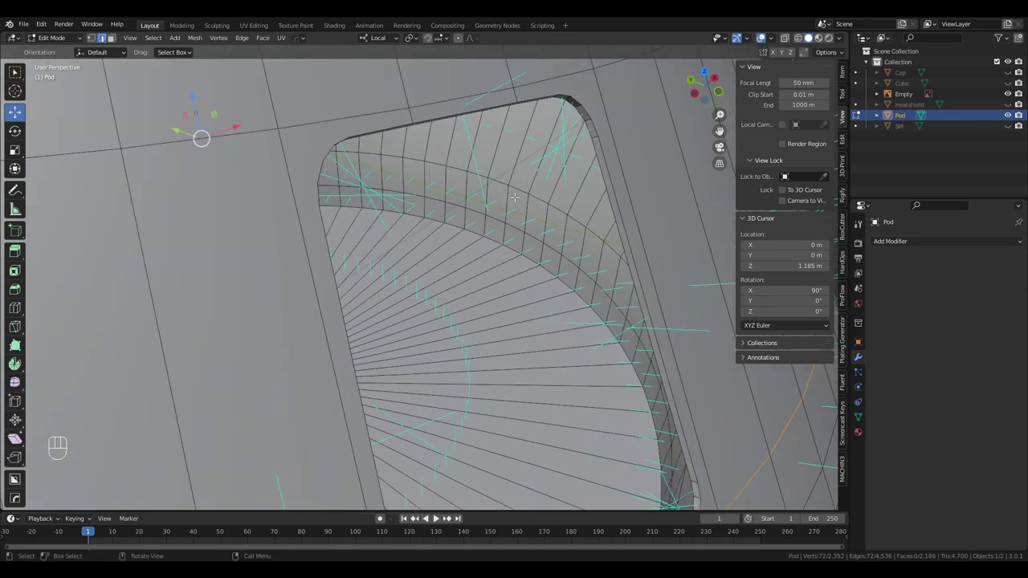
pyautogui.press('3')
pyautogui.click(583, 87)
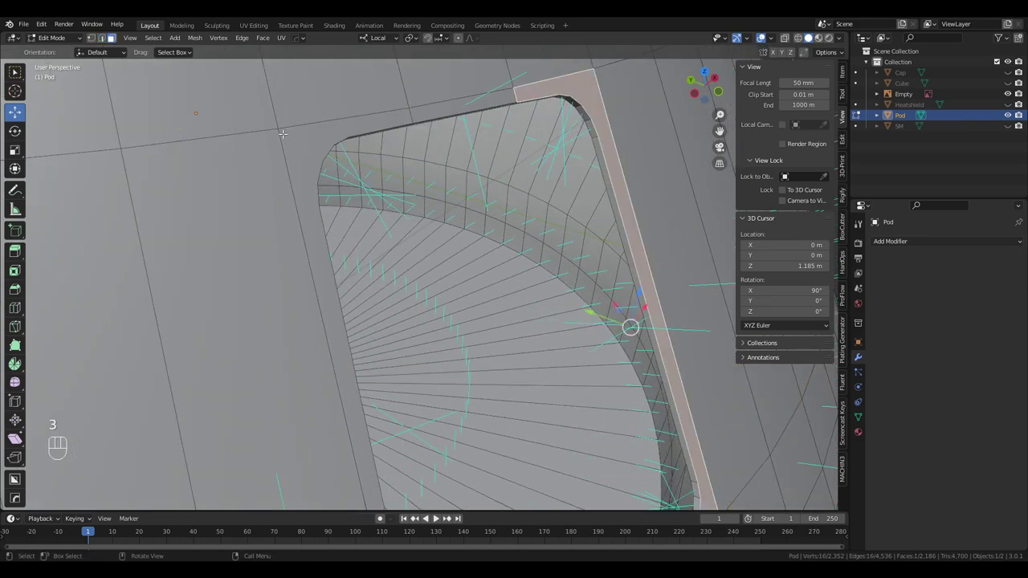
pyautogui.keyDown('shift'); pyautogui.click(292, 135); pyautogui.keyUp('shift')
pyautogui.keyDown('shift'); pyautogui.moveTo(376, 206); pyautogui.dragTo(364, 140, button='middle'); pyautogui.keyUp('shift')
pyautogui.moveTo(485, 369); pyautogui.dragTo(449, 463, button='middle')
pyautogui.scroll(-3, 493, 427)
pyautogui.scroll(3, 563, 446)
pyautogui.press('Tab')
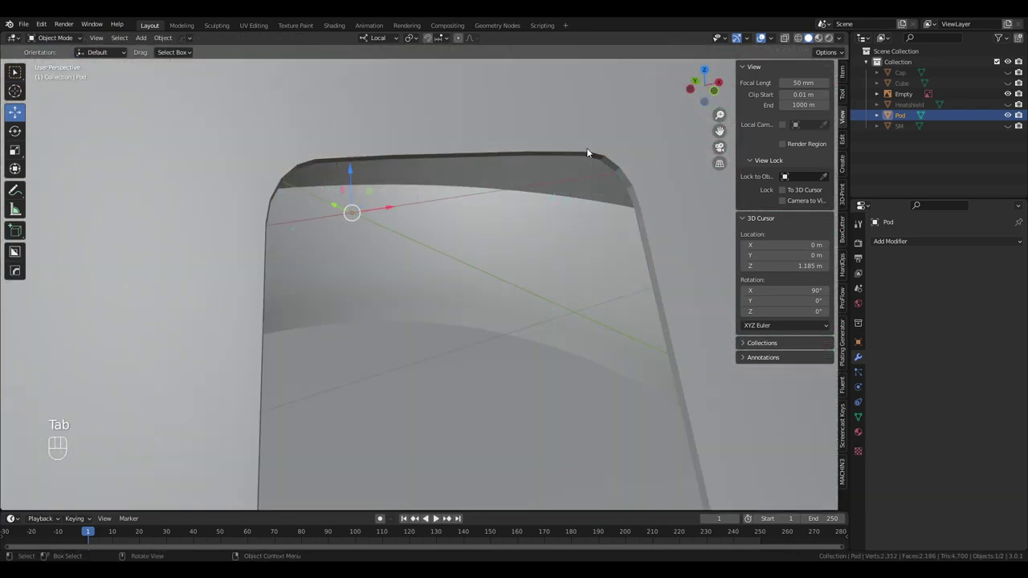
pyautogui.press('Tab')
pyautogui.scroll(-8, 587, 153)
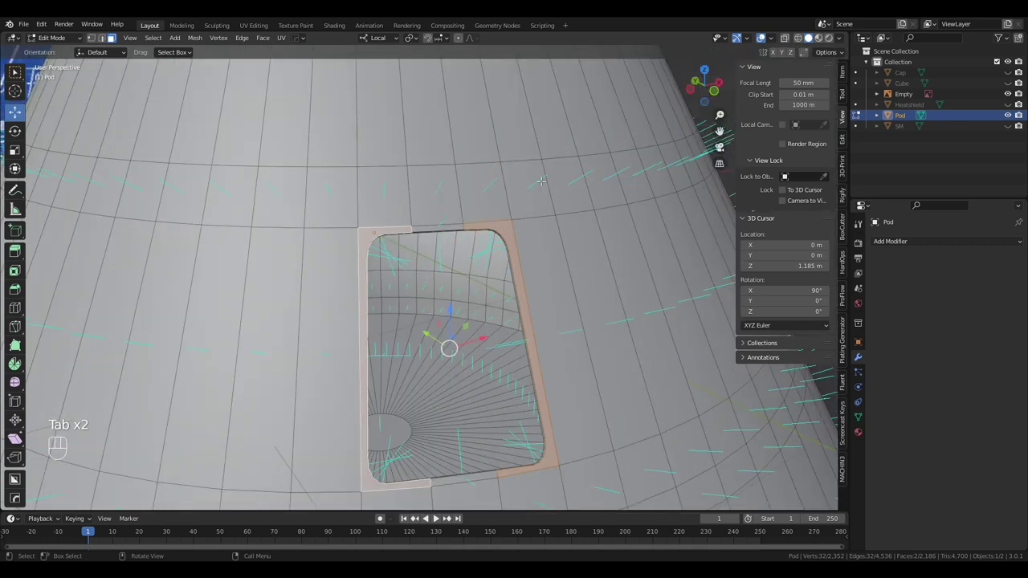
pyautogui.scroll(-1, 541, 181)
pyautogui.keyDown('shift'); pyautogui.moveTo(494, 212); pyautogui.dragTo(643, 192, button='middle'); pyautogui.keyUp('shift')
pyautogui.press('Tab')
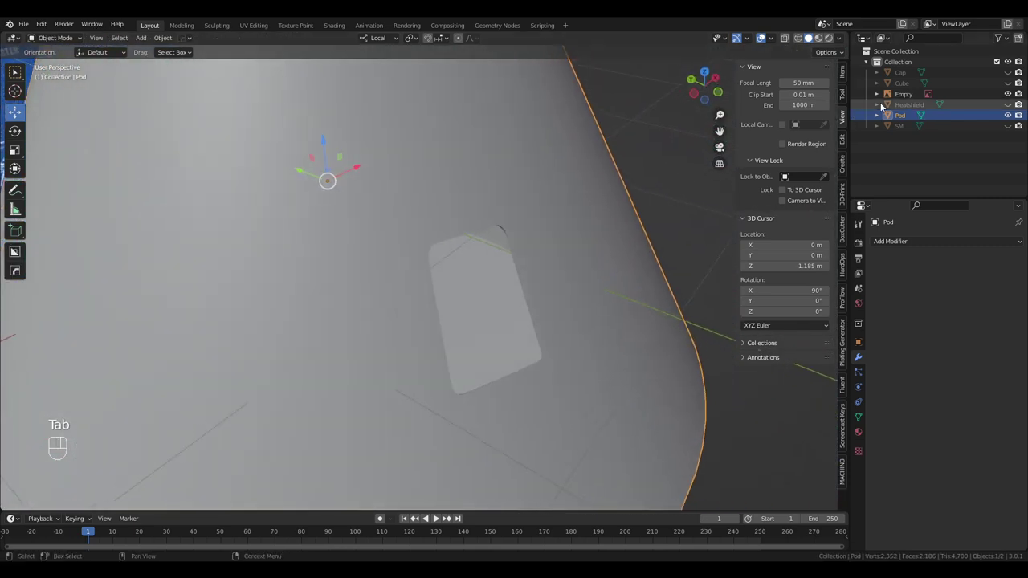
# Show Cube again and rename it Window
pyautogui.click(1009, 83)
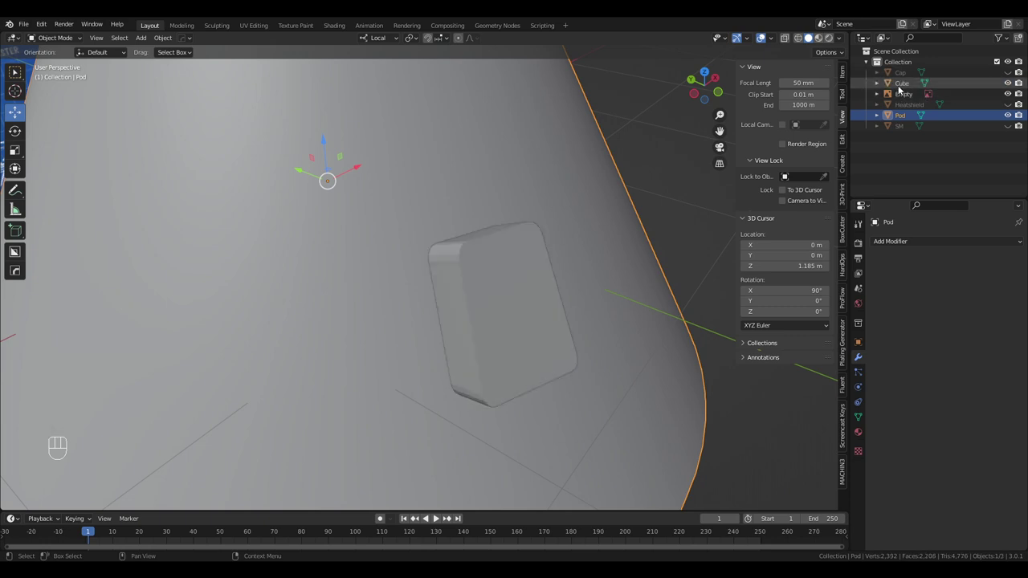
pyautogui.click(903, 83)
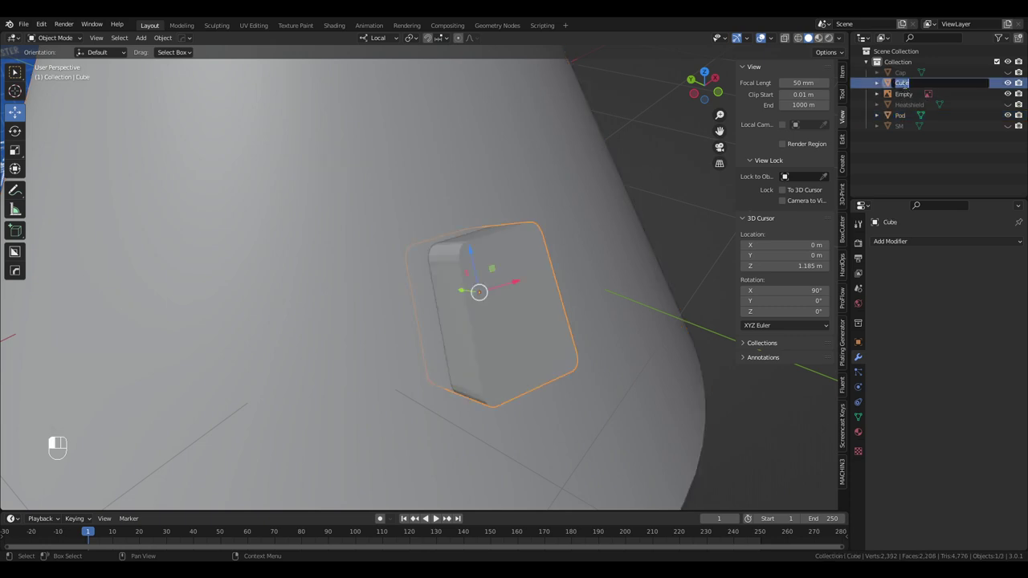
pyautogui.write('Window')
pyautogui.press('Return')
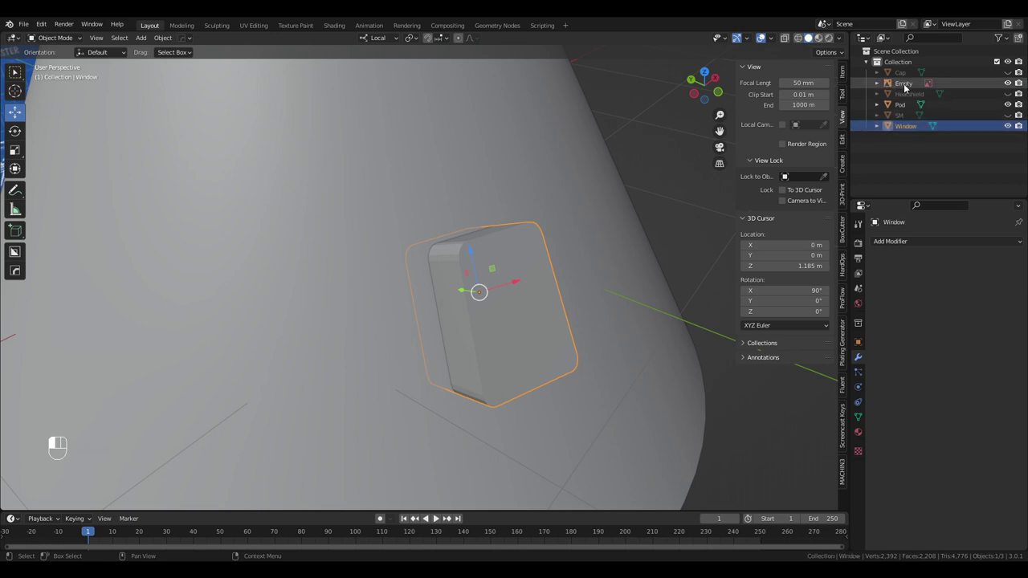
# Try to thin Window by scaling it along its local Y axis, and undo the change
pyautogui.moveTo(393, 308); pyautogui.dragTo(437, 296, button='middle')
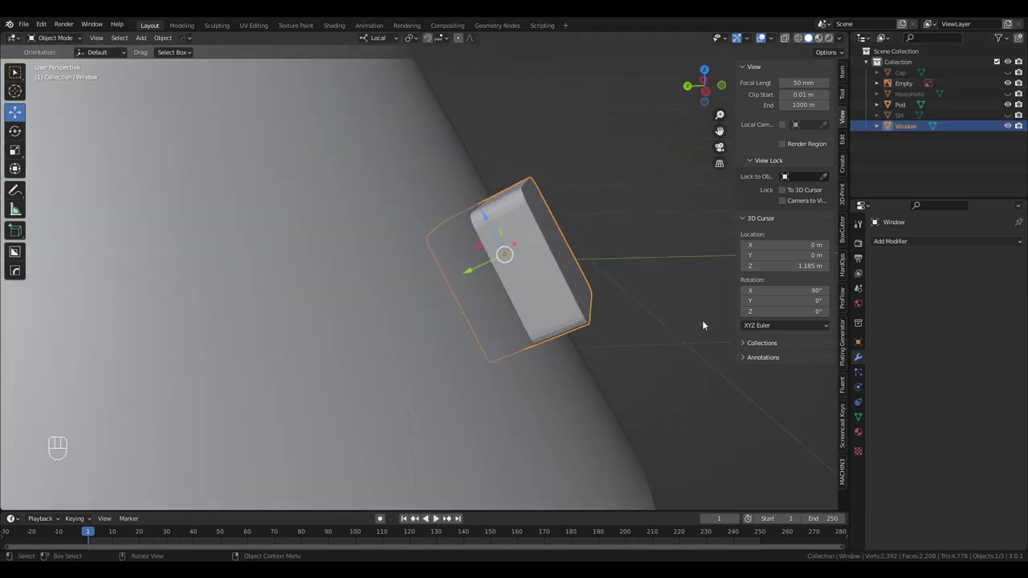
pyautogui.press('s')
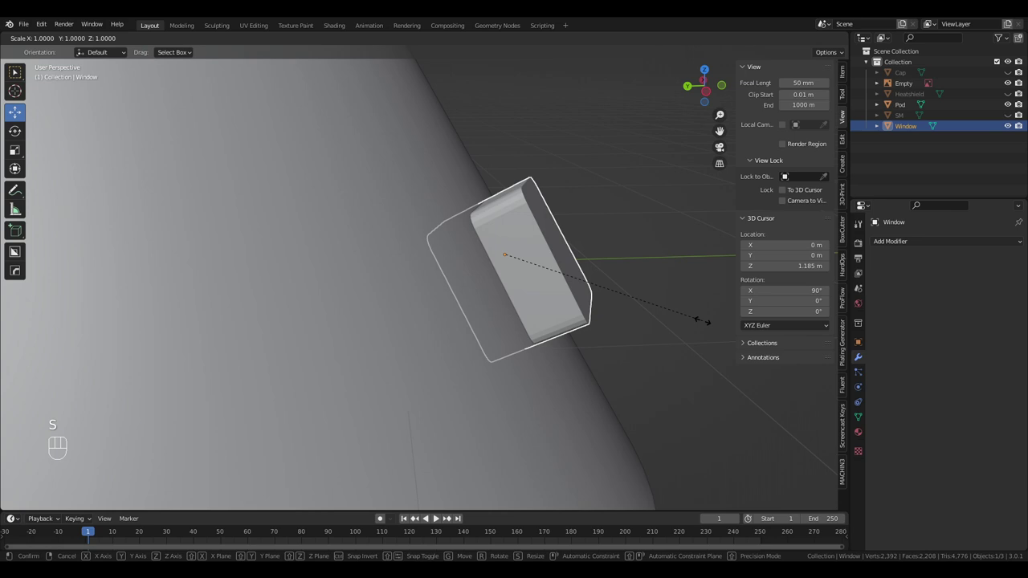
pyautogui.press('y')
pyautogui.press('y')
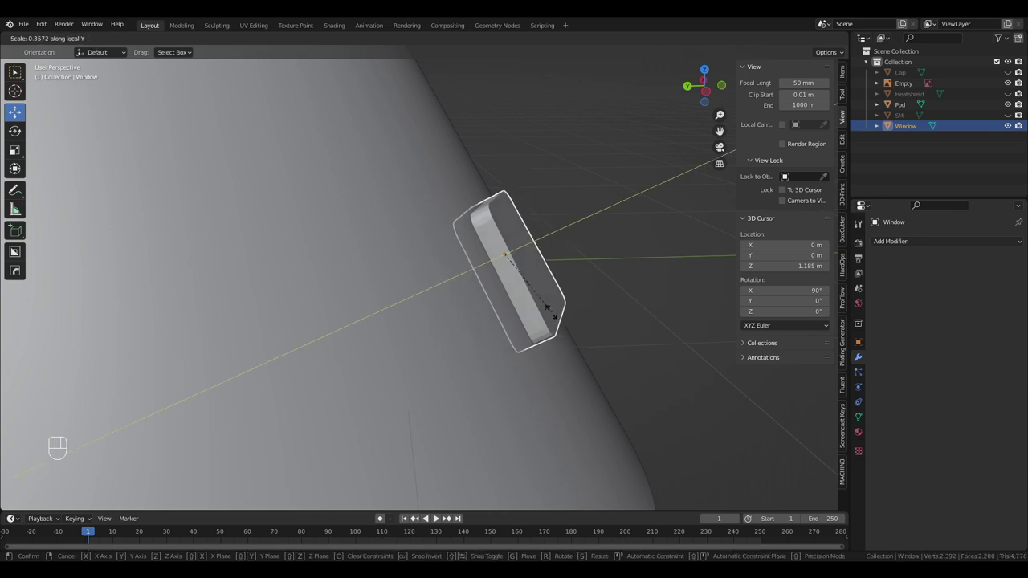
pyautogui.click(511, 256)
pyautogui.moveTo(523, 260); pyautogui.dragTo(630, 357, button='middle')
pyautogui.scroll(1, 532, 275)
pyautogui.hotkey('ctrl', 'z')
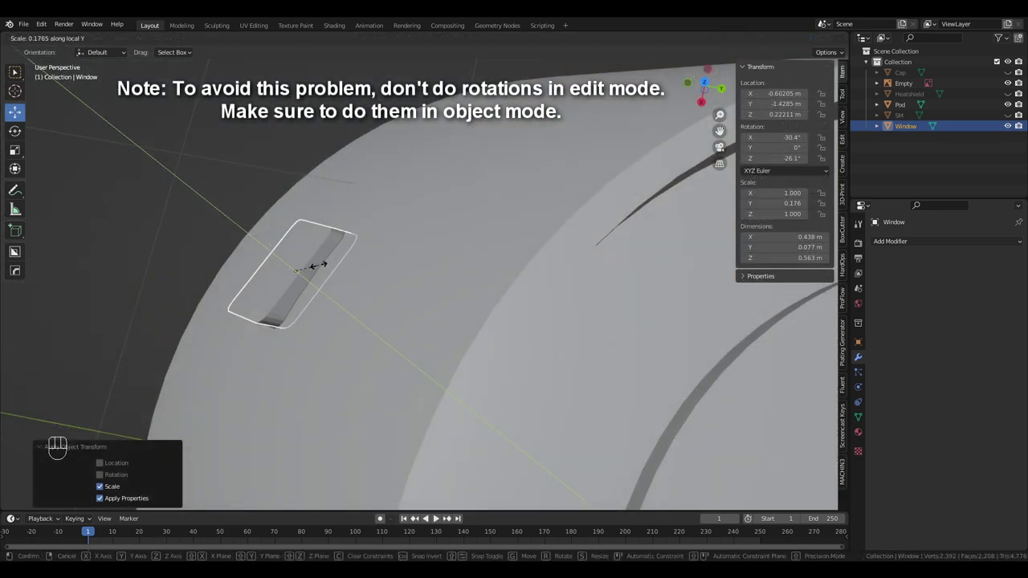
# Scale Window to 0.176 along its local Y axis and move its selected large face 0.017395 m along local X in Edit Mode
pyautogui.click(319, 265)
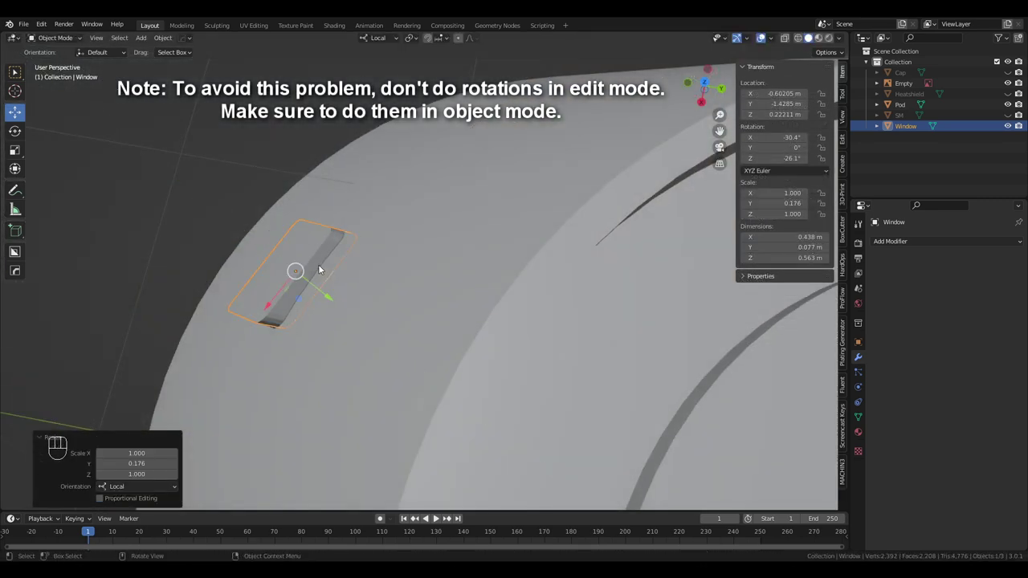
pyautogui.keyDown('shift'); pyautogui.moveTo(321, 268); pyautogui.dragTo(364, 250, button='middle'); pyautogui.keyUp('shift')
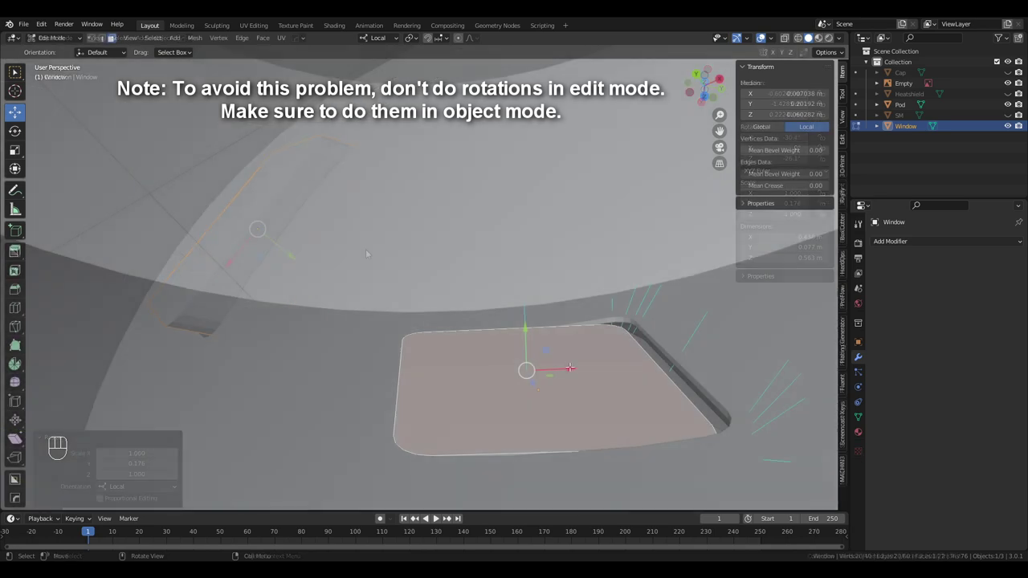
pyautogui.moveTo(571, 365); pyautogui.dragTo(580, 364)
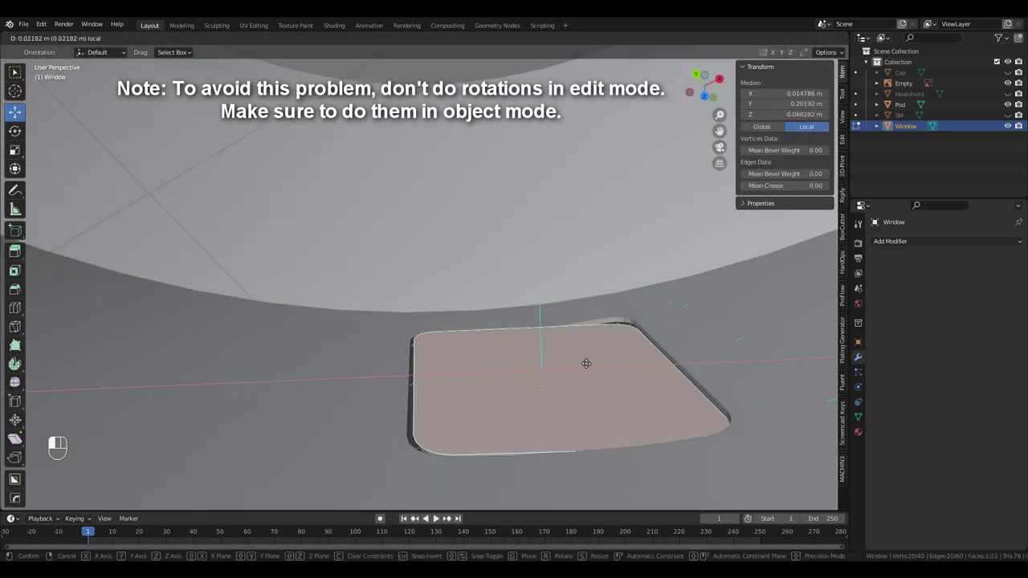
pyautogui.click(580, 361)
# Rotate Window's selected large face slightly about its local Z axis, with a last adjustment of about 1.7°, and return to Object Mode
pyautogui.click(15, 131)
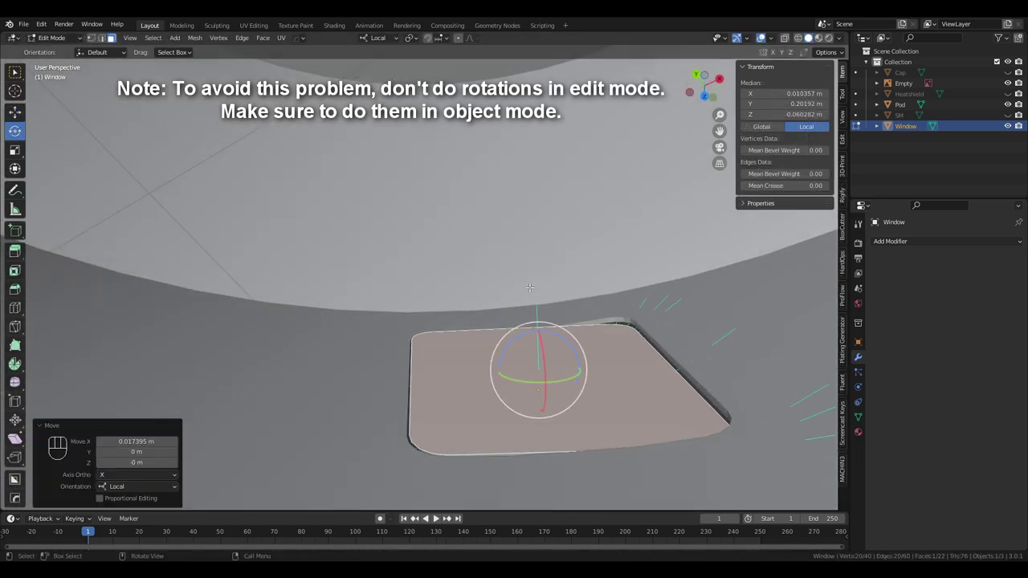
pyautogui.moveTo(551, 334); pyautogui.dragTo(547, 332)
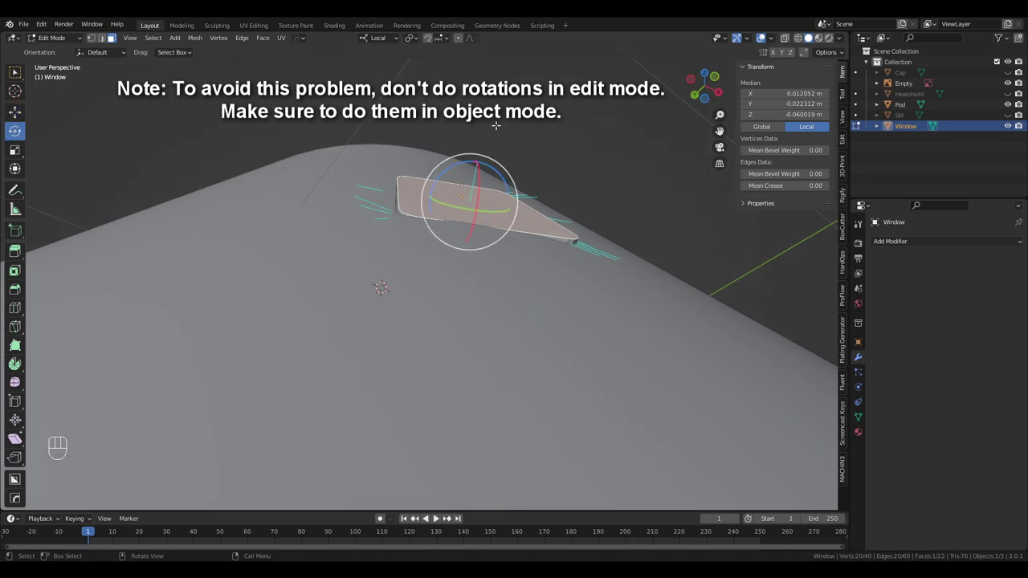
pyautogui.moveTo(495, 127); pyautogui.dragTo(476, 163, button='middle')
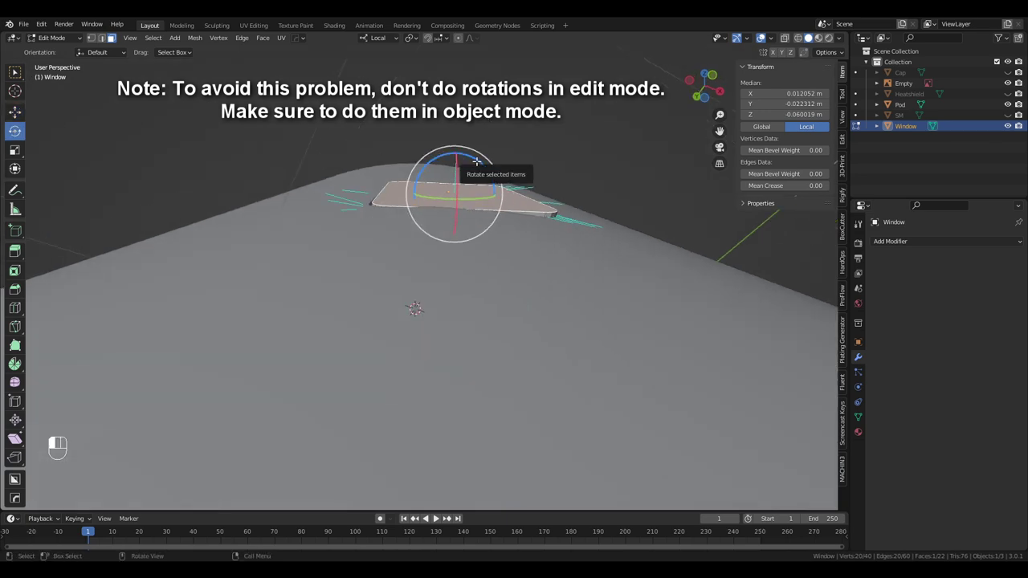
pyautogui.moveTo(476, 163); pyautogui.dragTo(479, 164)
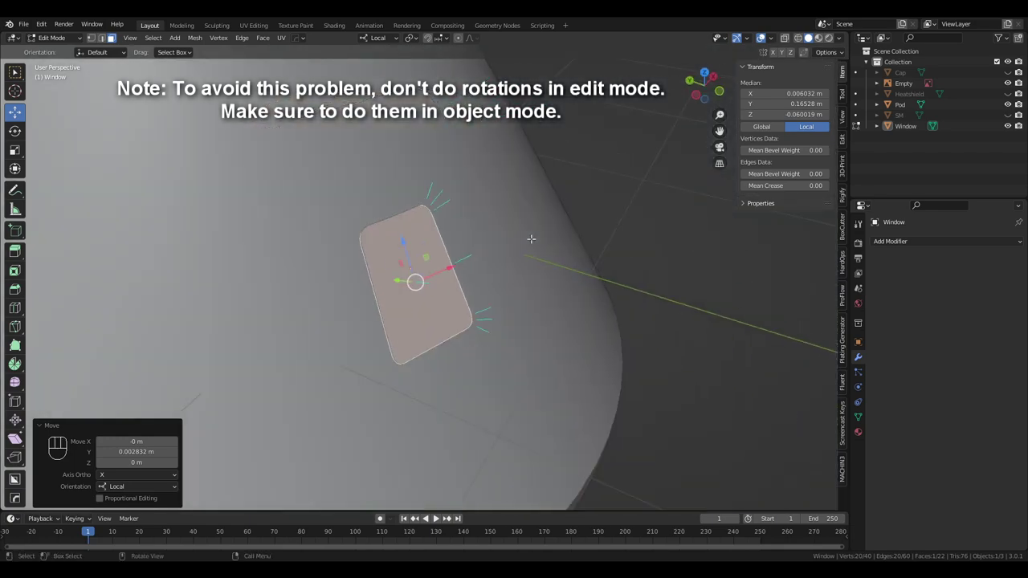
pyautogui.press('Tab')
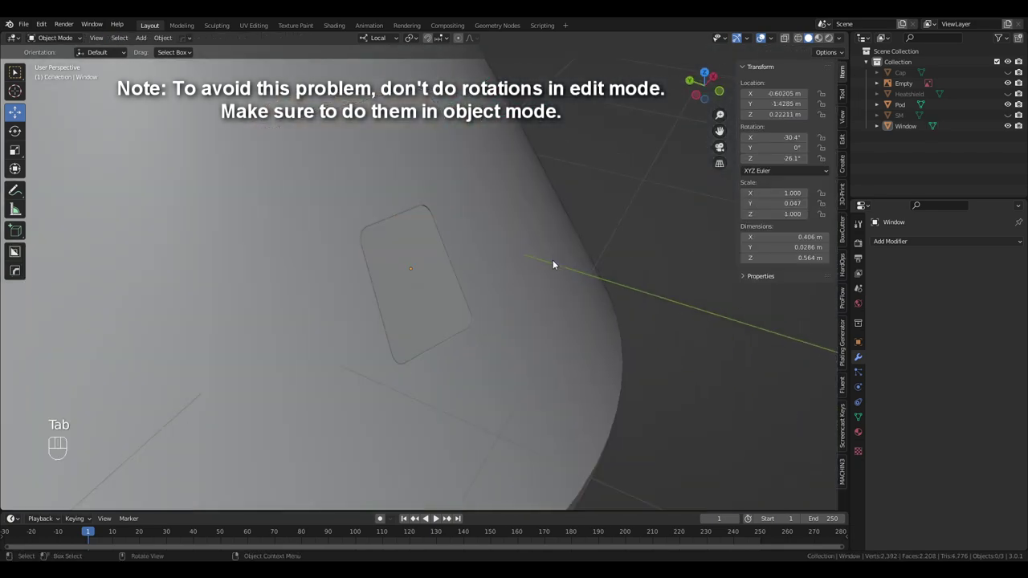
pyautogui.scroll(-3, 552, 262)
pyautogui.moveTo(553, 262); pyautogui.dragTo(493, 309, button='middle')
pyautogui.scroll(-5, 492, 252)
pyautogui.moveTo(490, 255); pyautogui.dragTo(561, 248, button='middle')
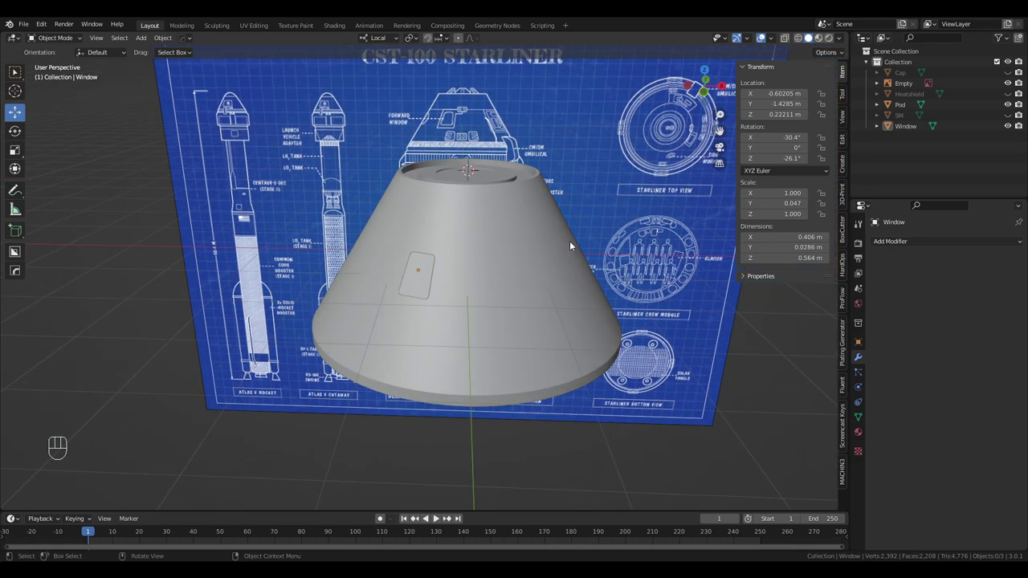